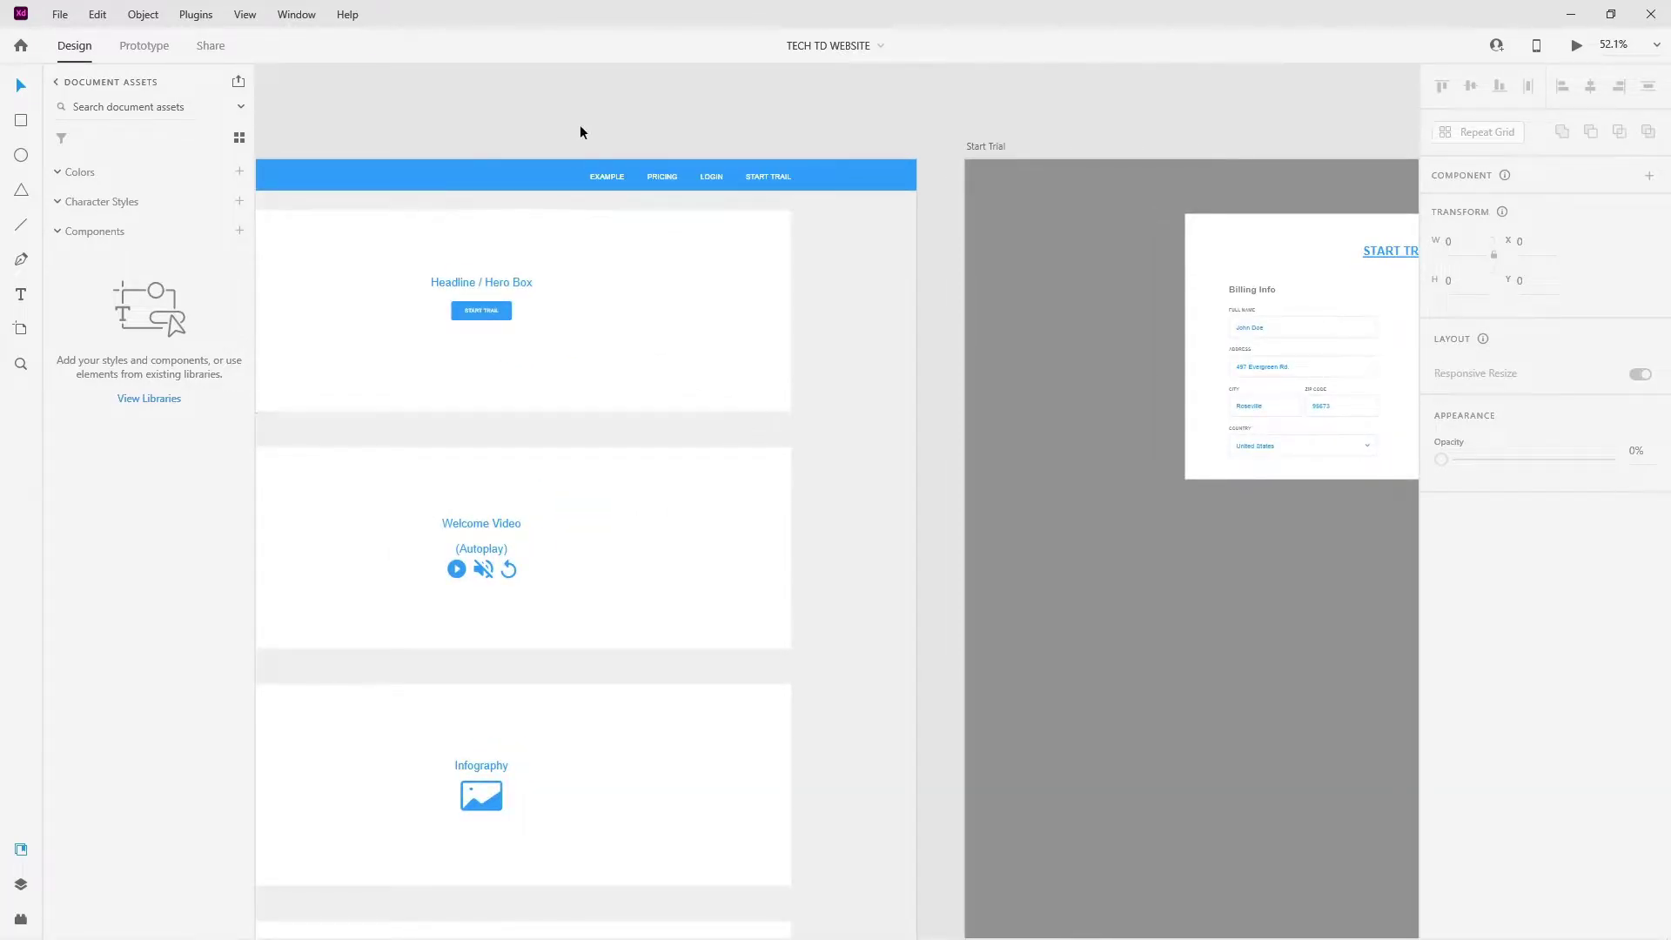
- Select the blue header bar with its logo text and links on the Home Page artboard and group them
key(space)
drag(571, 127, 878, 219)
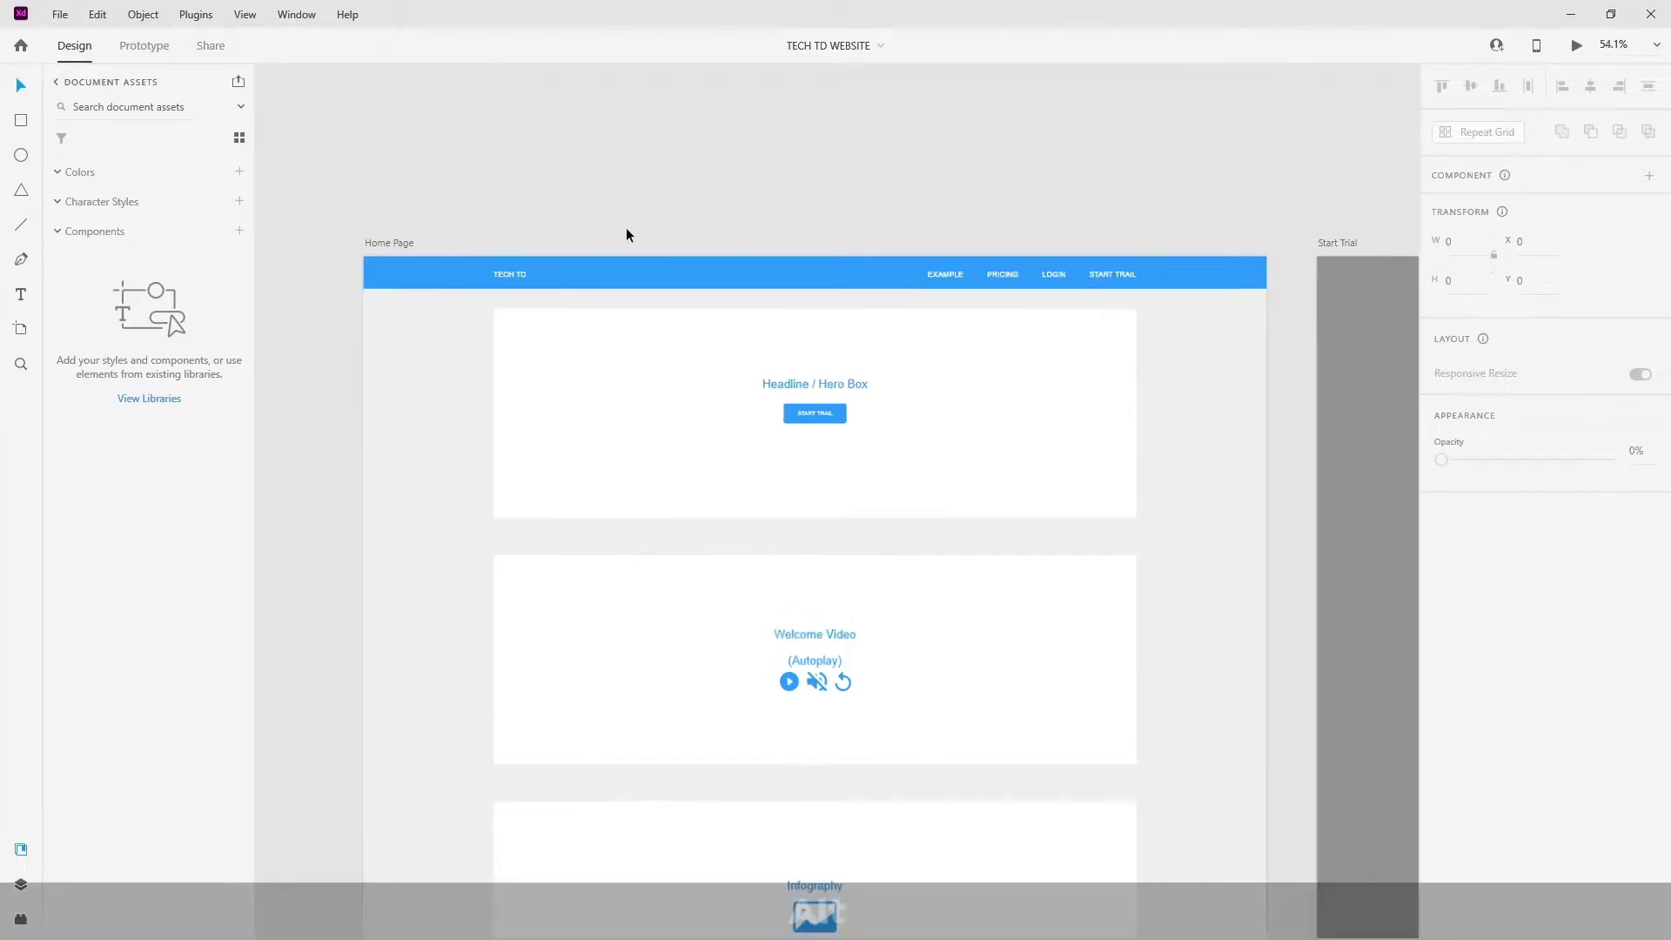
scroll(636, 230, up, 3)
scroll(636, 230, down, 3)
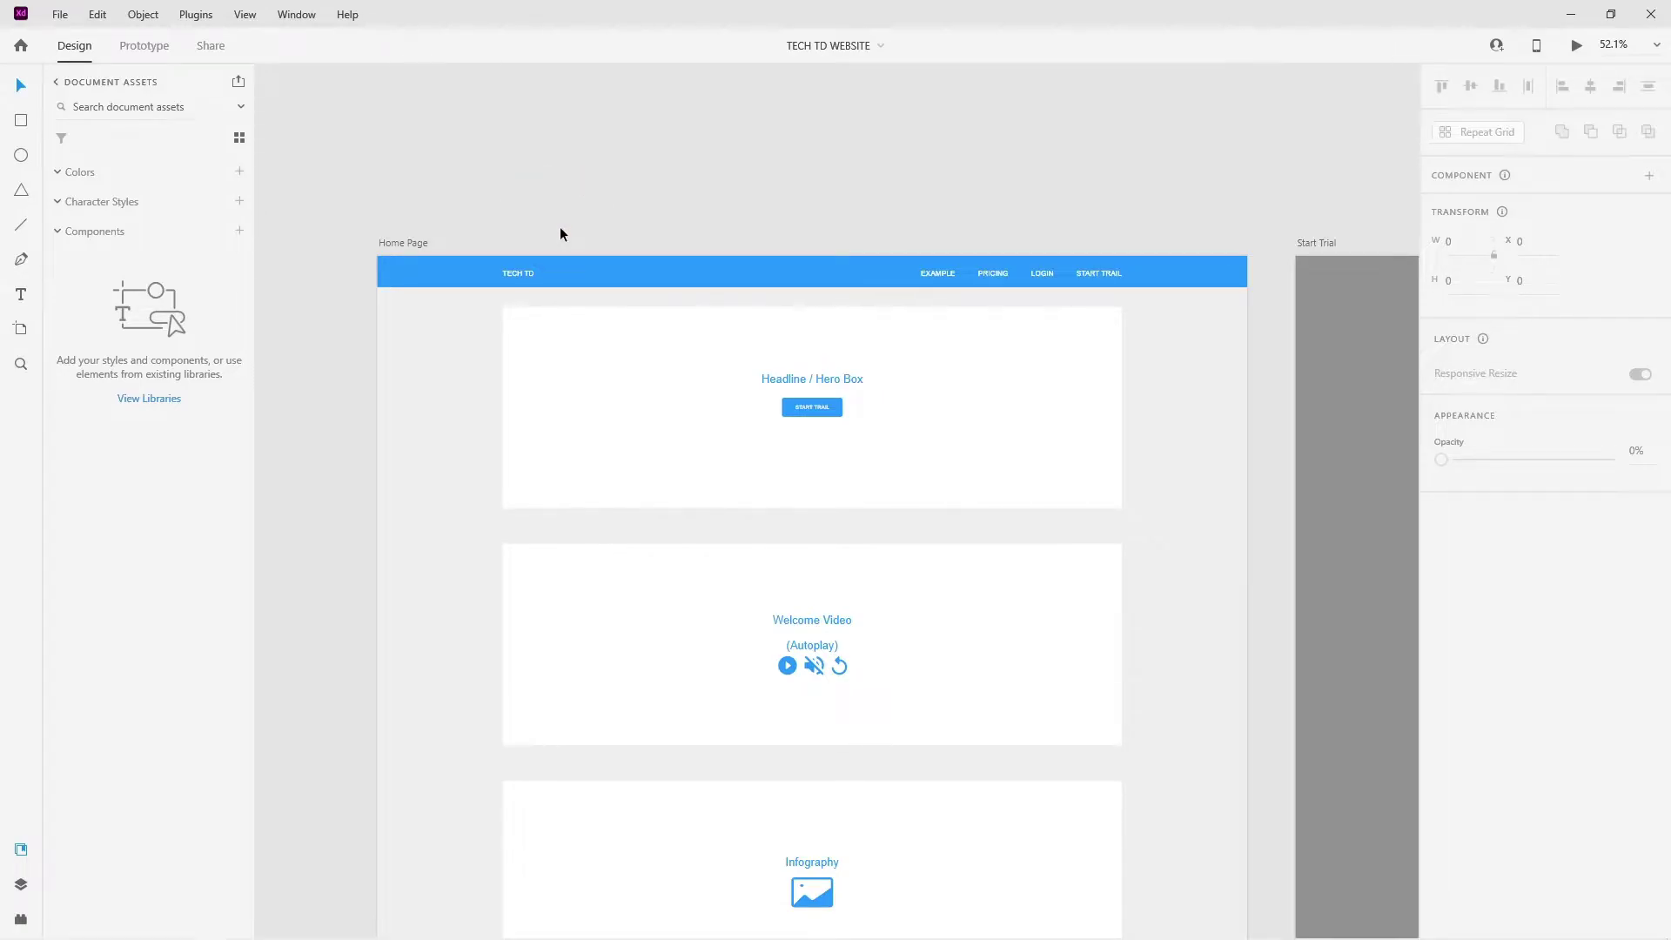
drag(486, 233, 1160, 273)
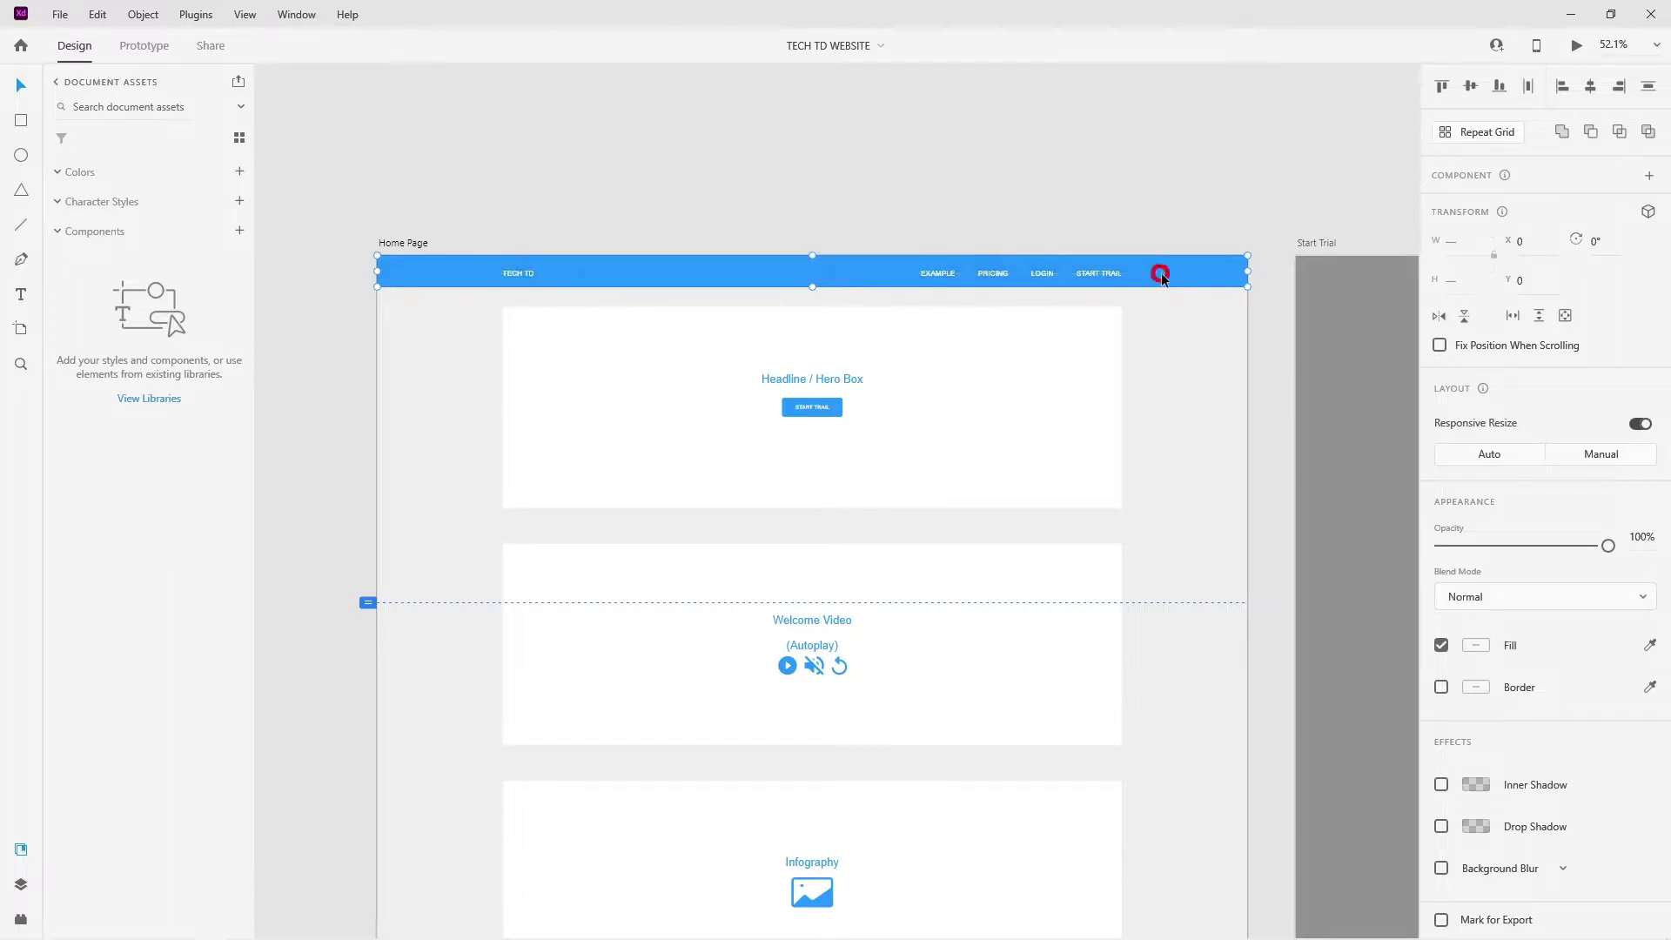
key(ctrl)
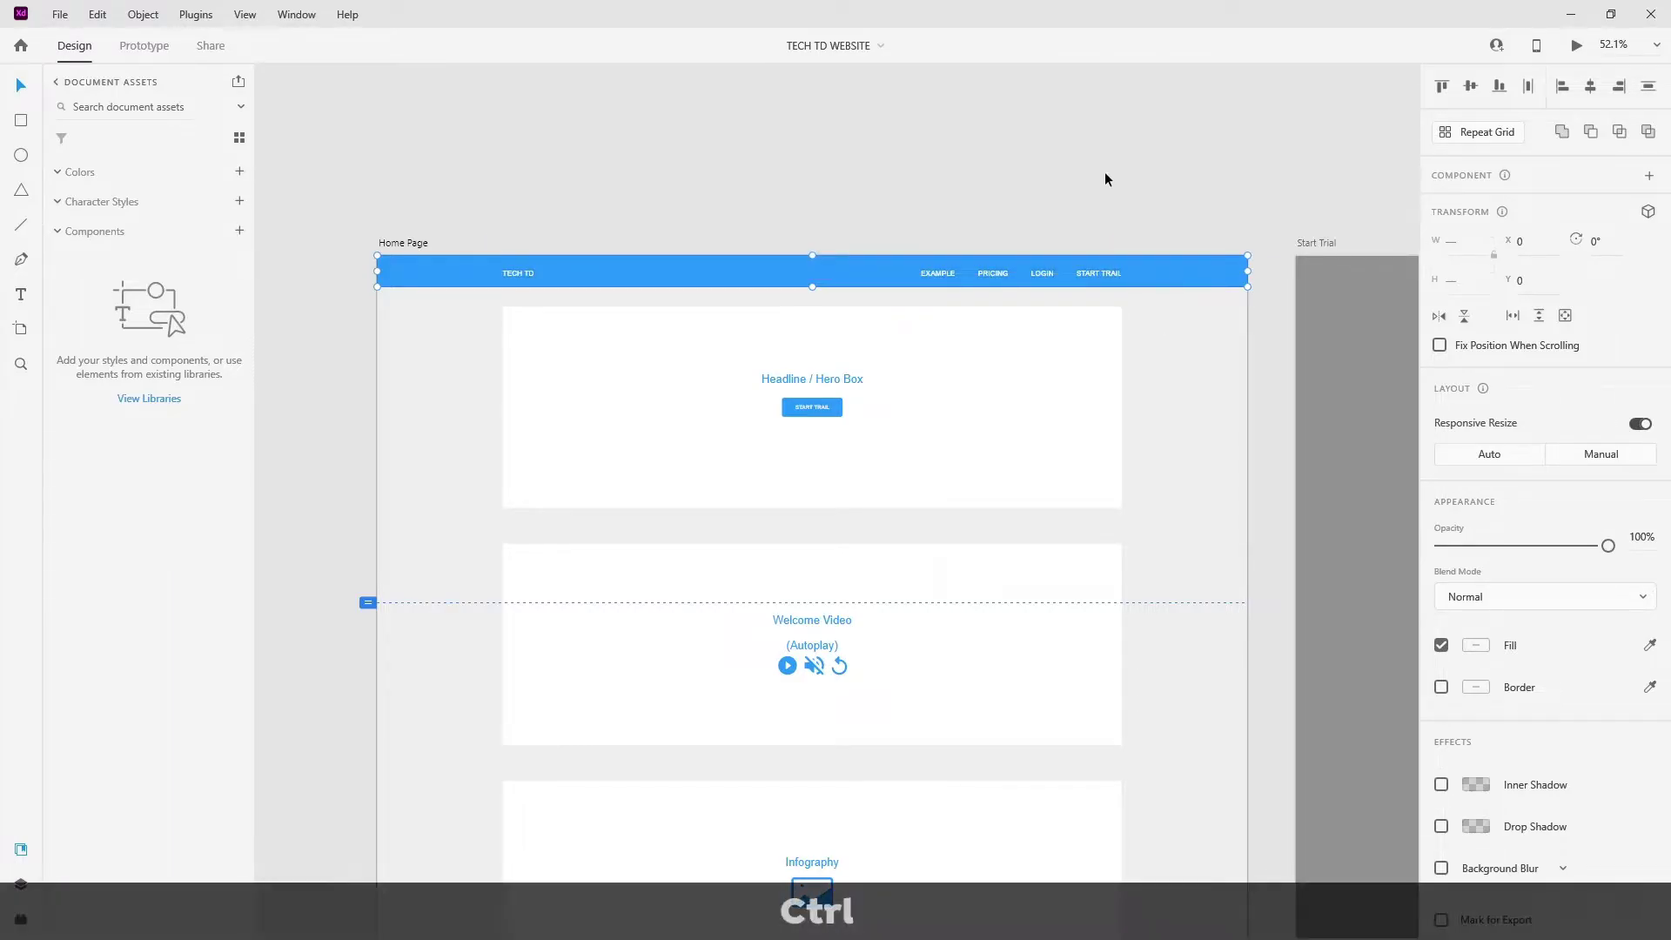
key(ctrl+g)
click(1104, 174)
- Try moving the grouped navigation bar above the Home Page artboard, and undo the move
drag(914, 277, 914, 179)
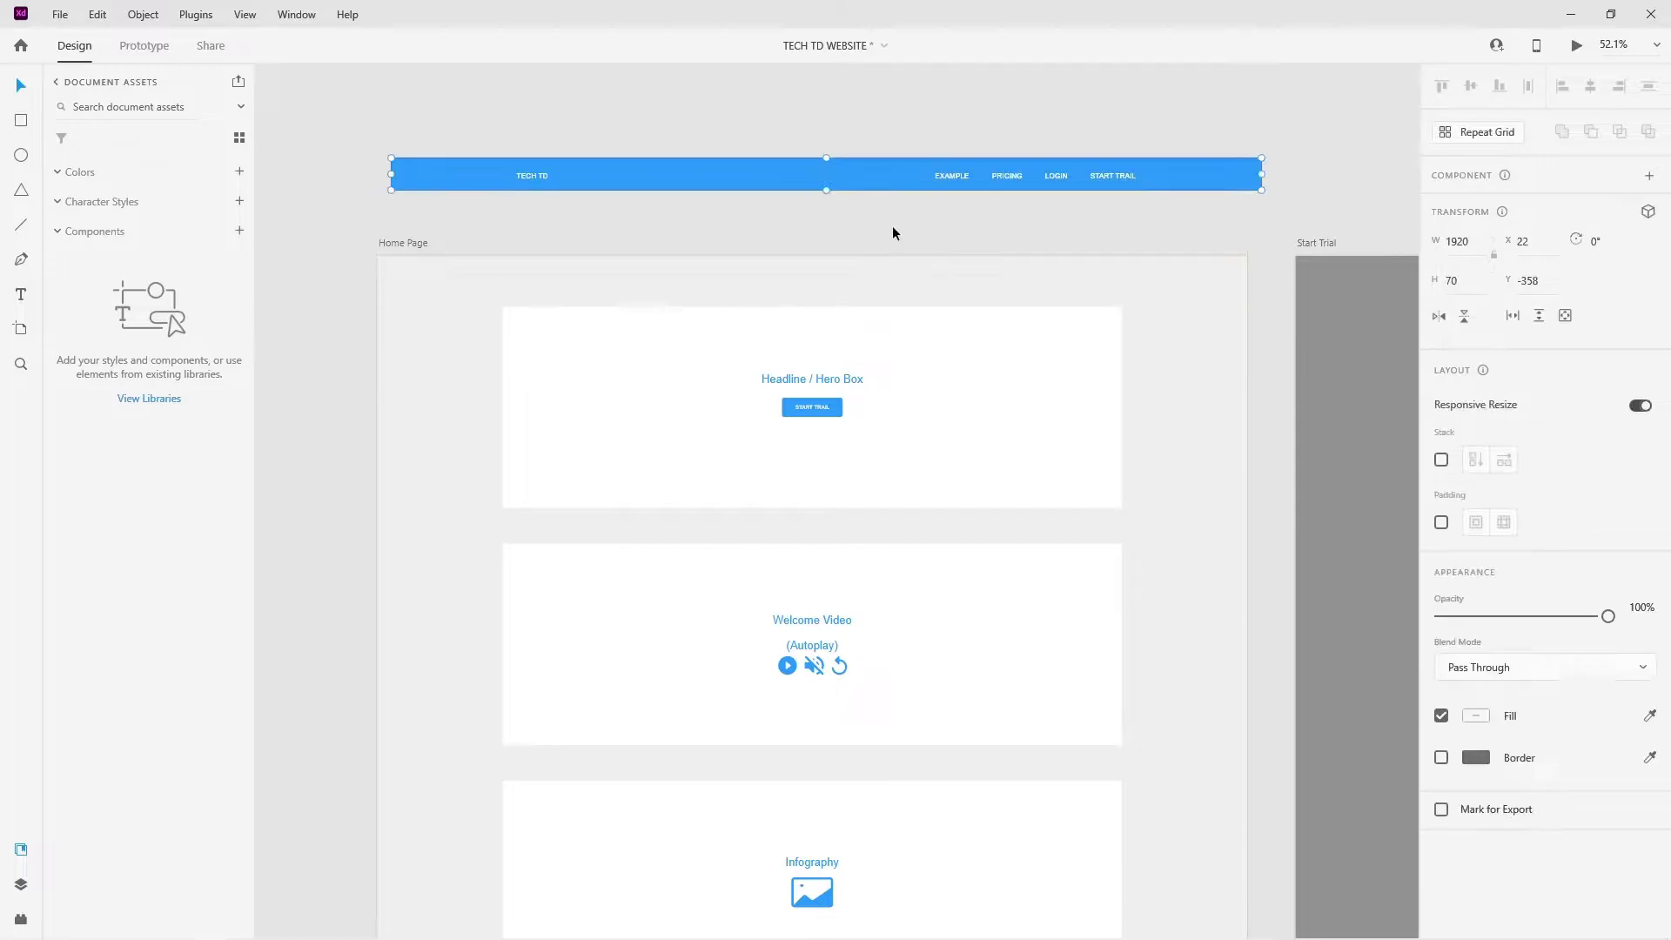
key(ctrl+z)
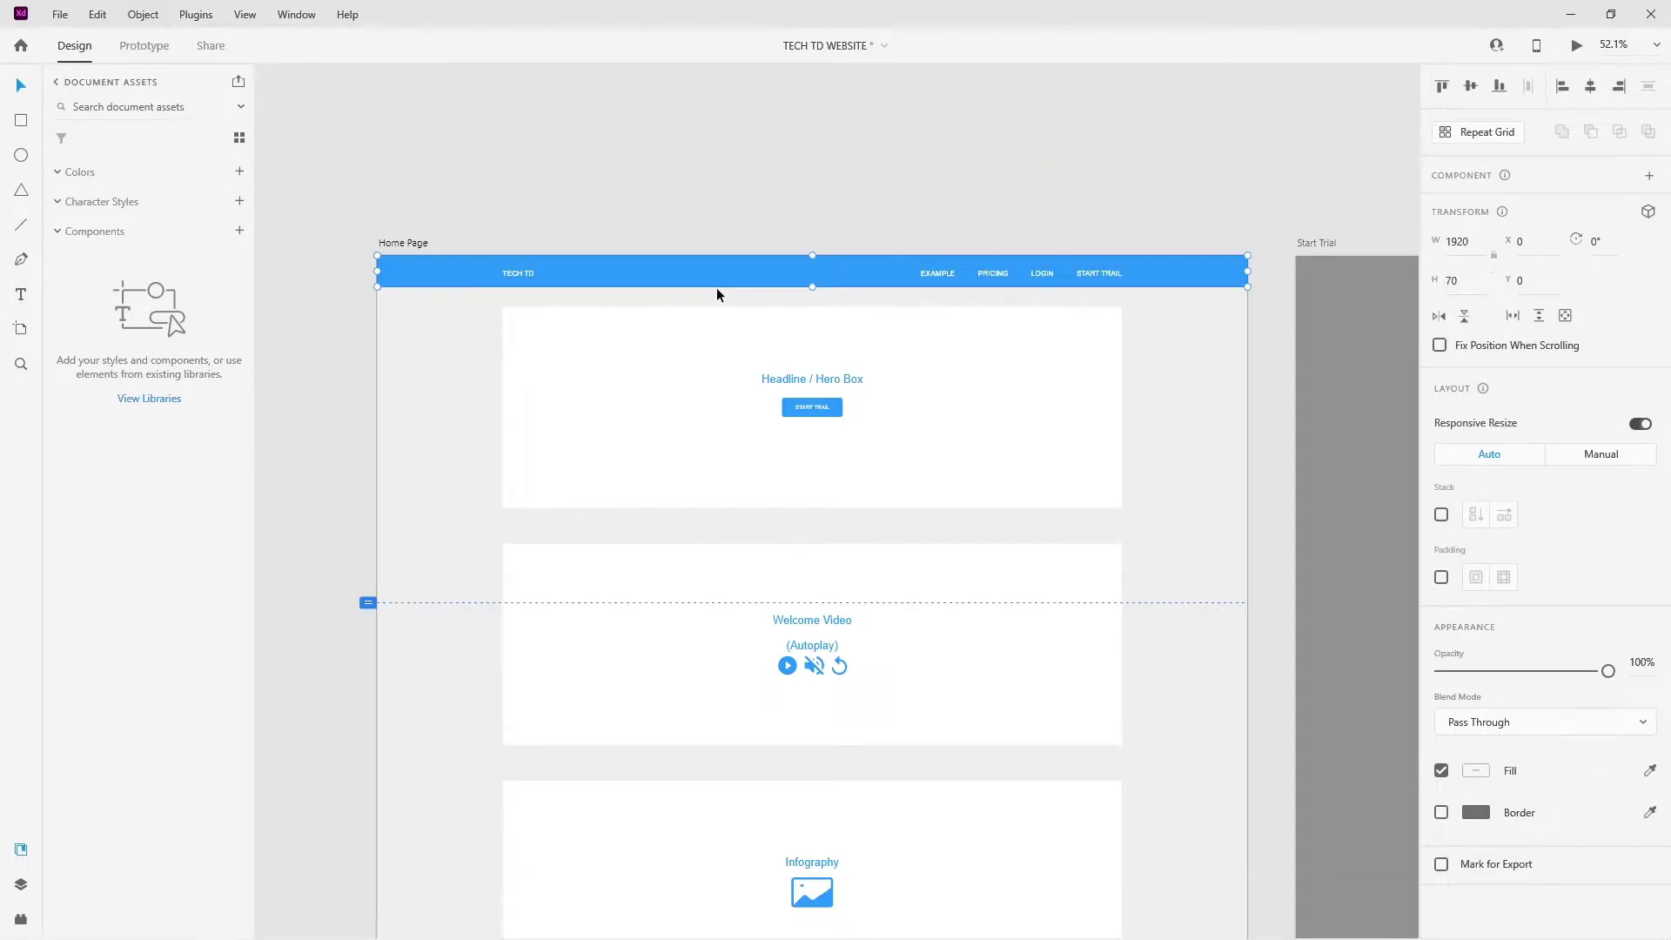
click(143, 15)
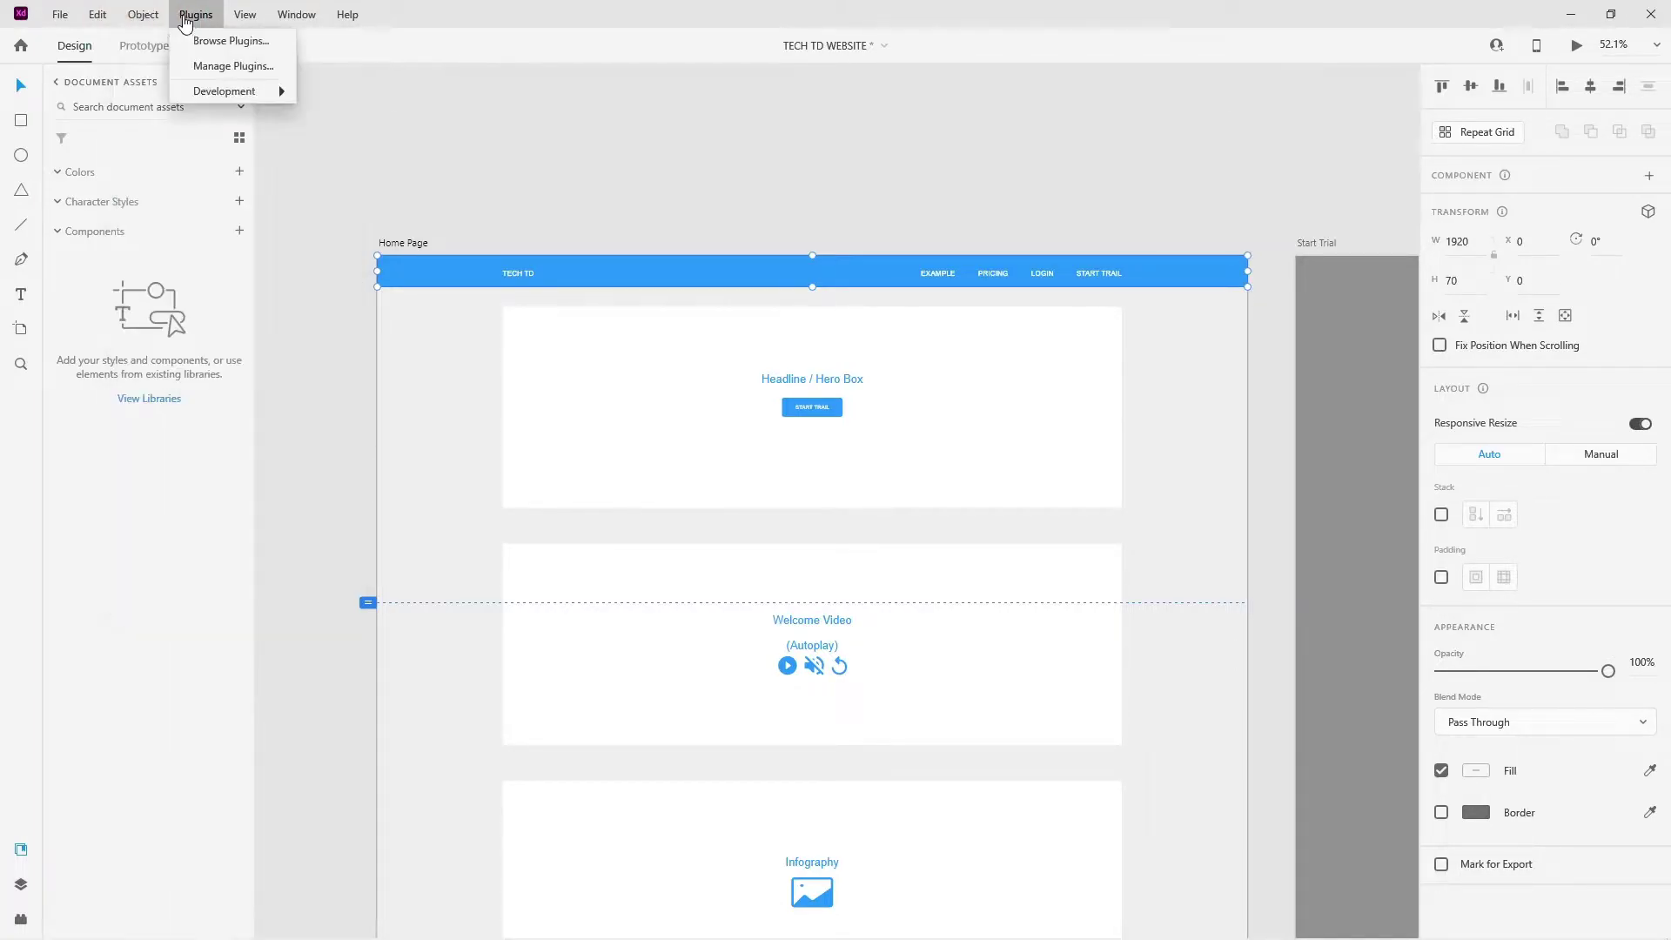
mouse_move(245, 14)
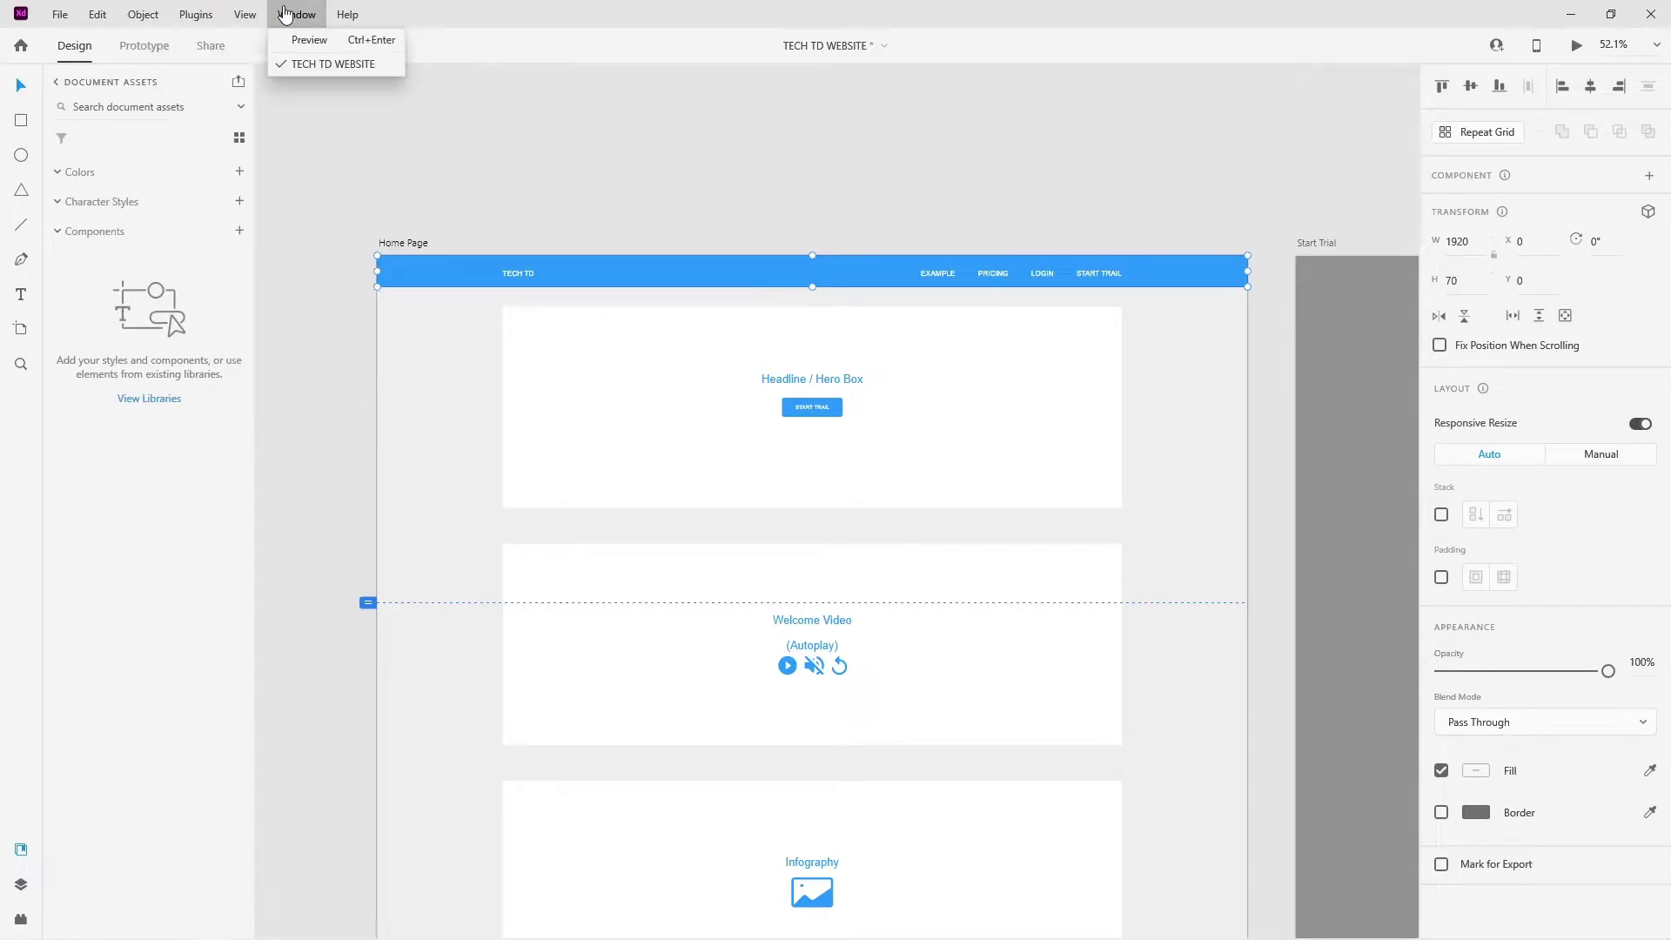
mouse_move(103, 15)
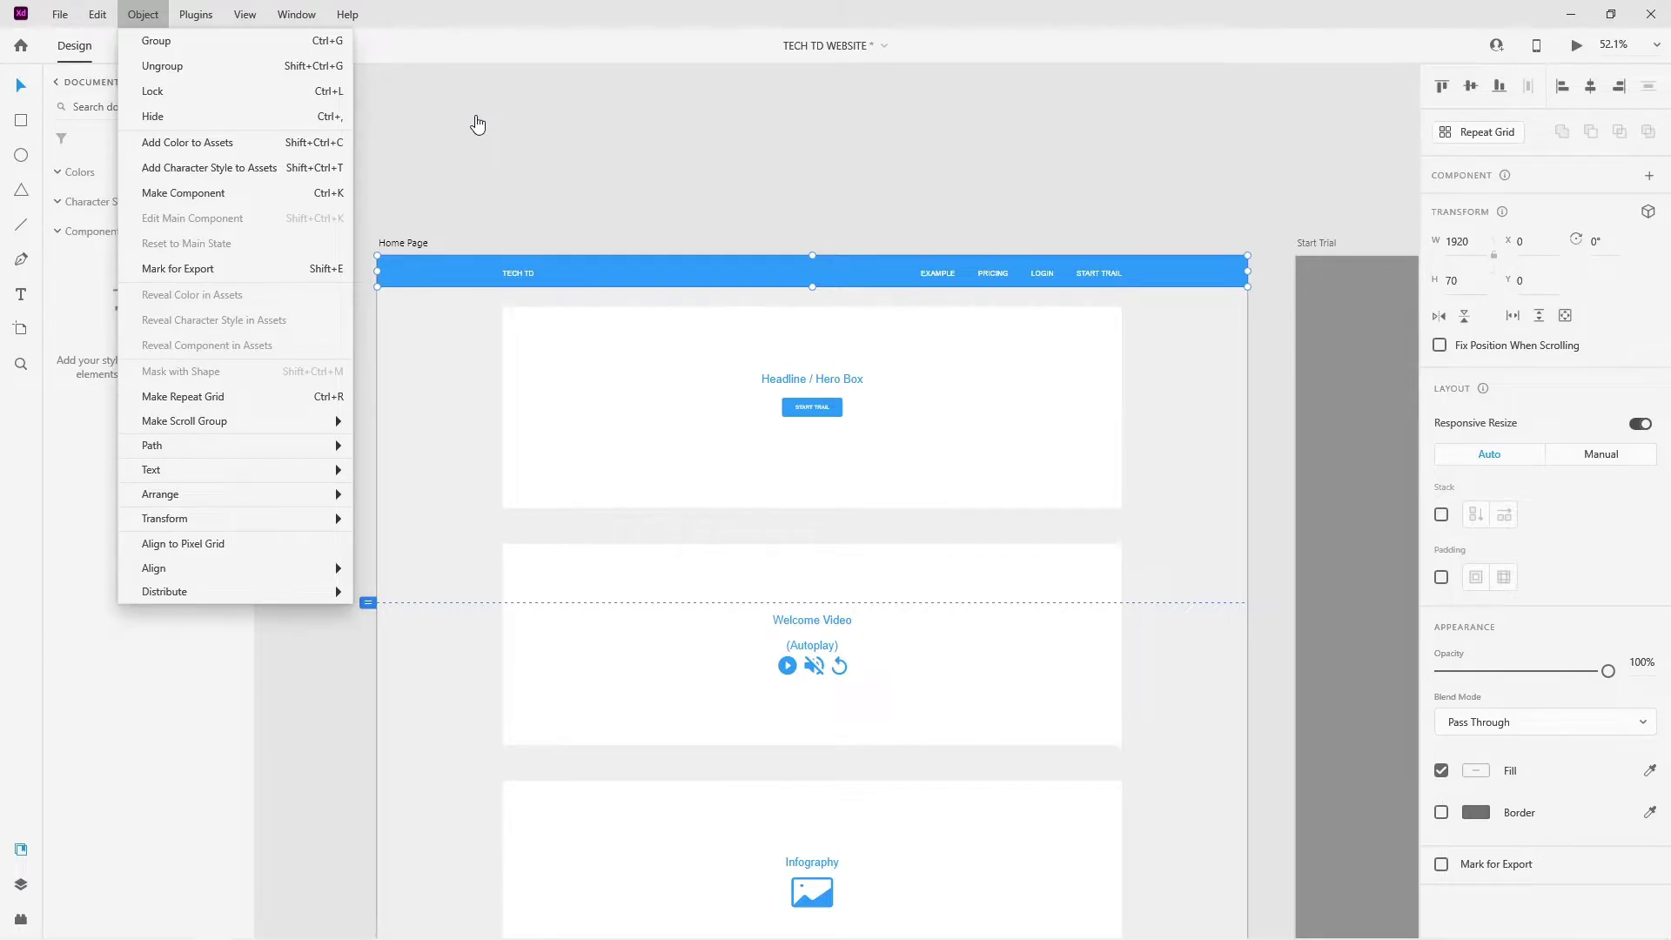
click(649, 136)
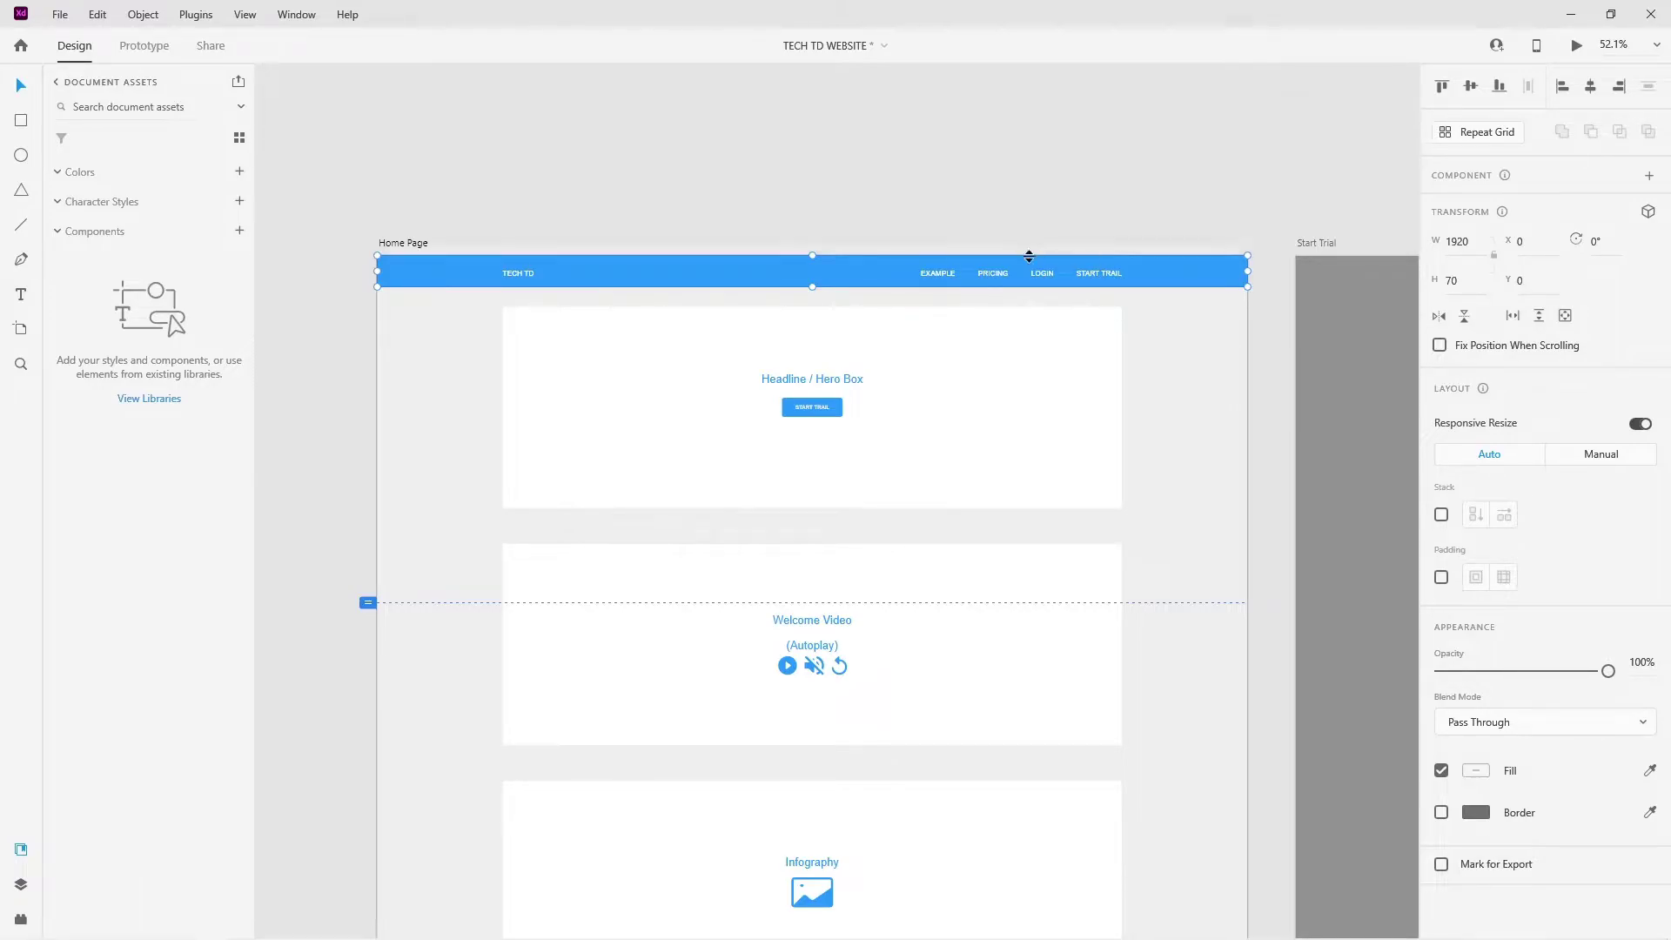
- Swap the positions of the EXAMPLE and PRICING links inside the grouped navigation bar
scroll(1021, 281, up, 1)
scroll(1020, 275, up, 5)
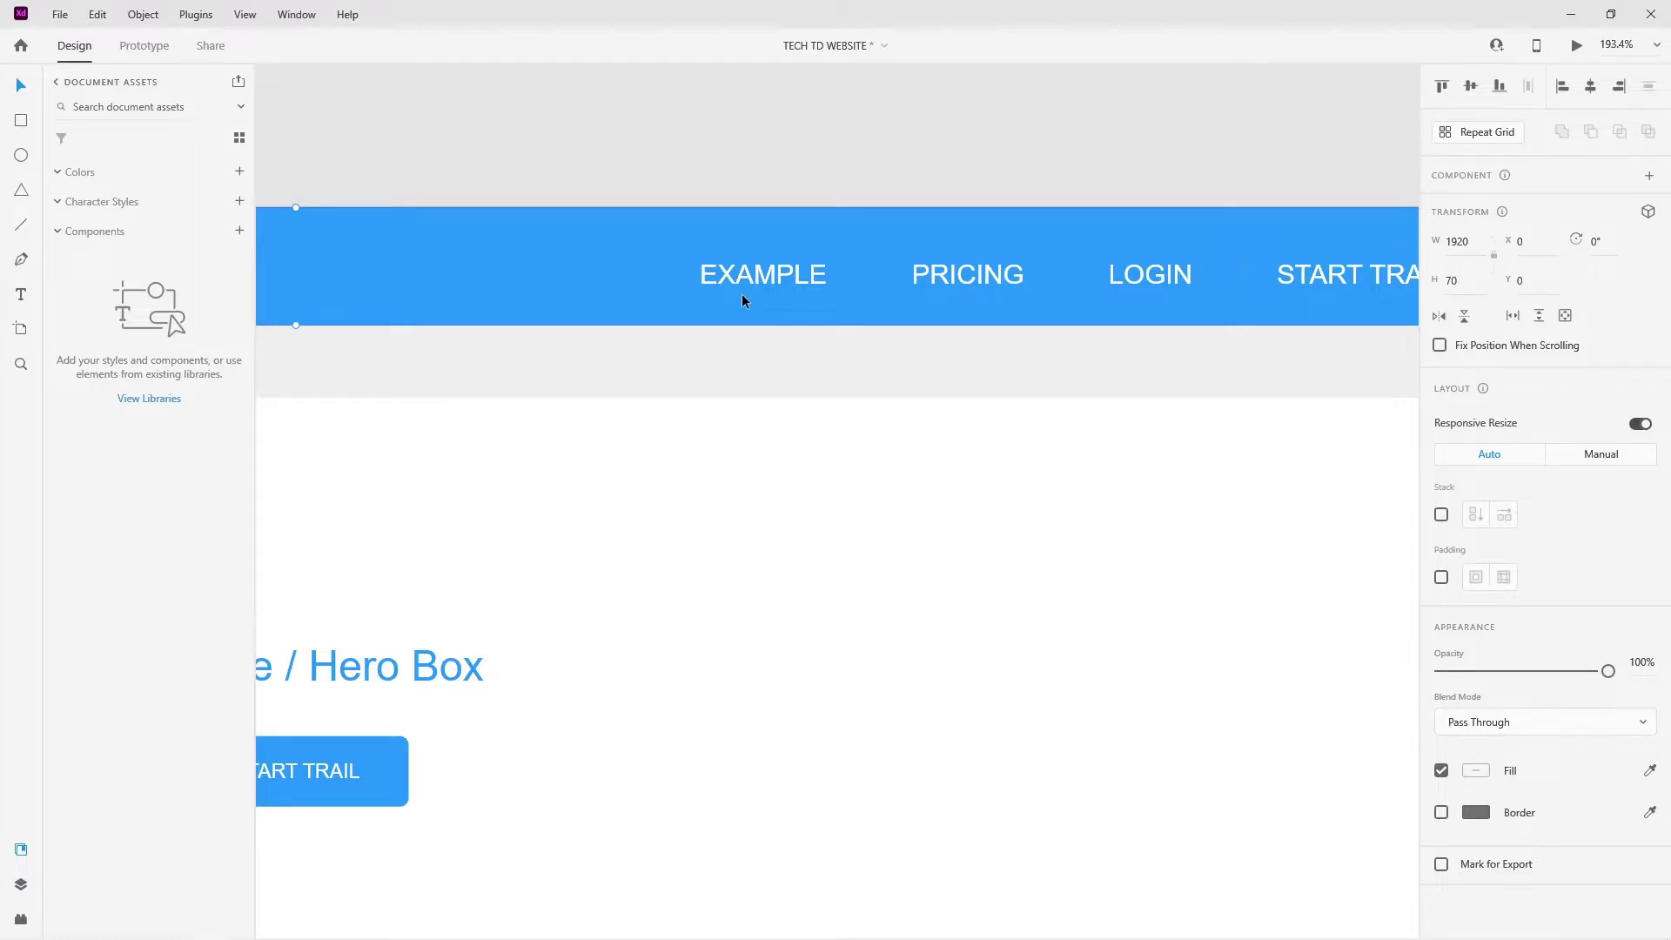
click(771, 275)
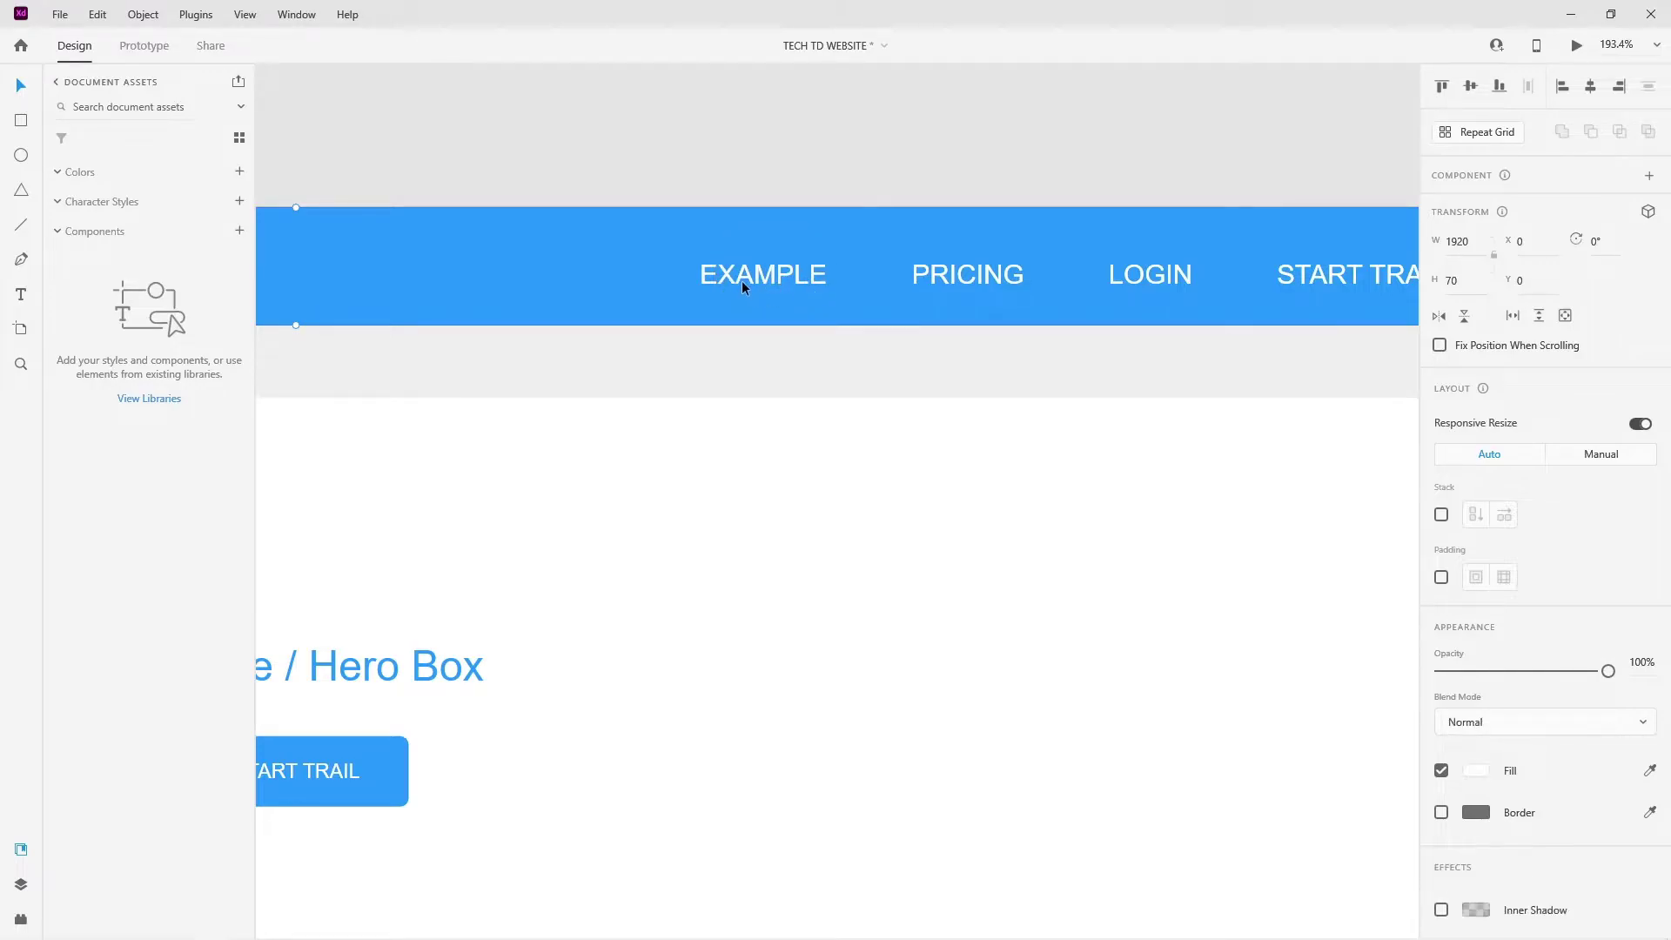
double_click(742, 283)
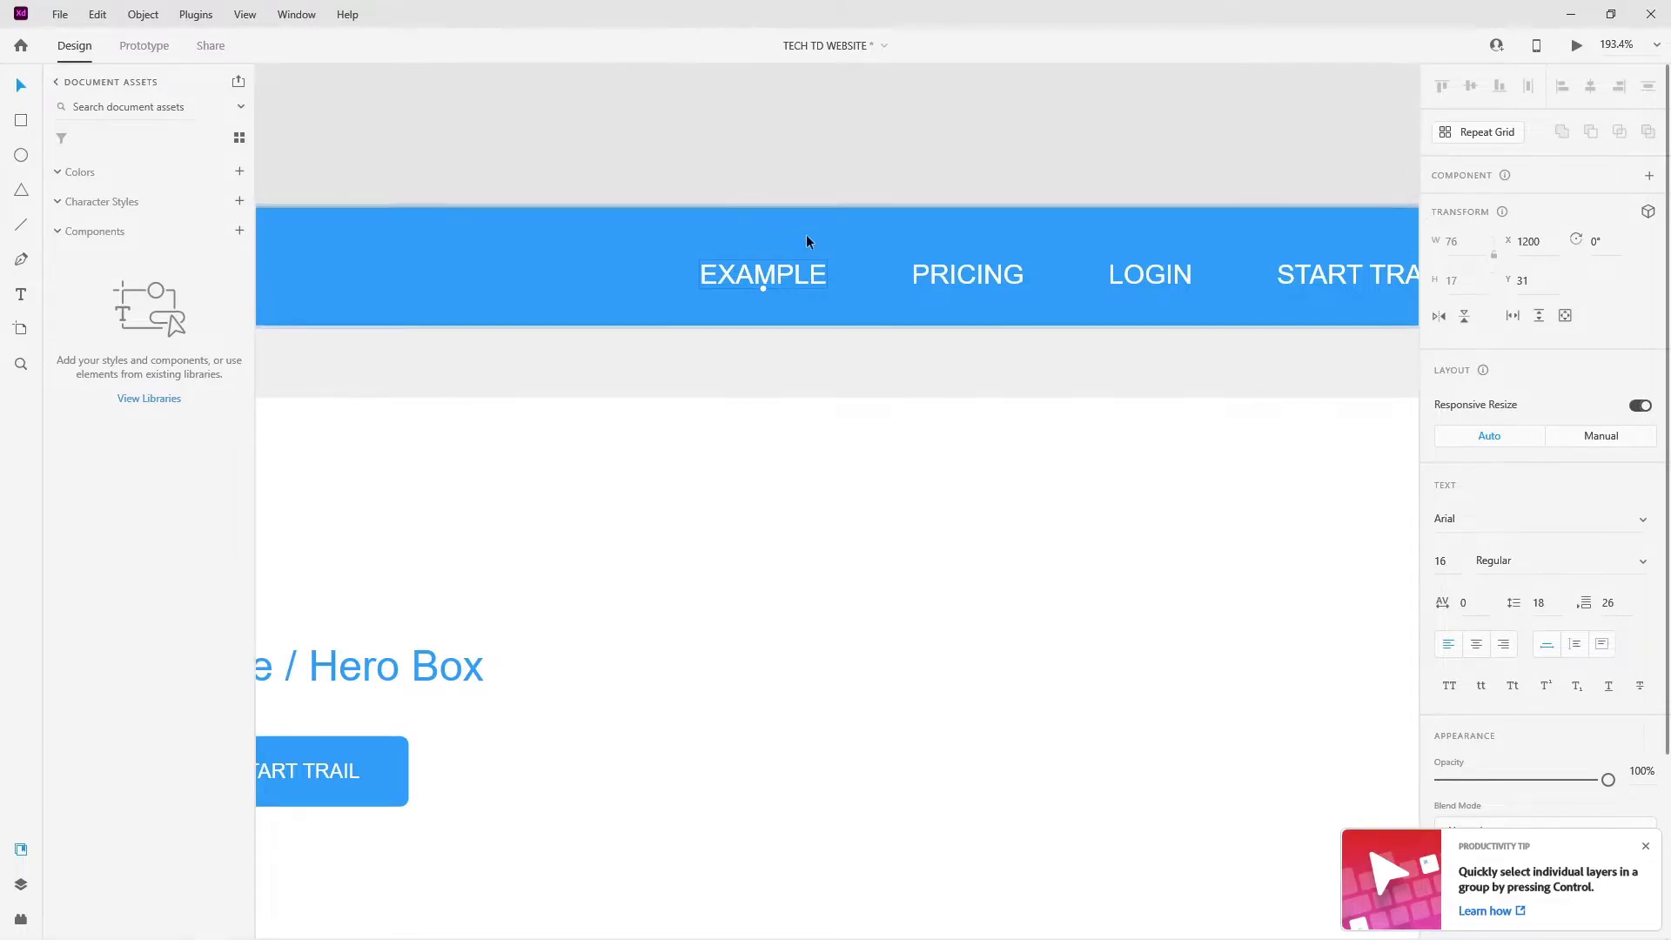
drag(807, 263, 835, 241)
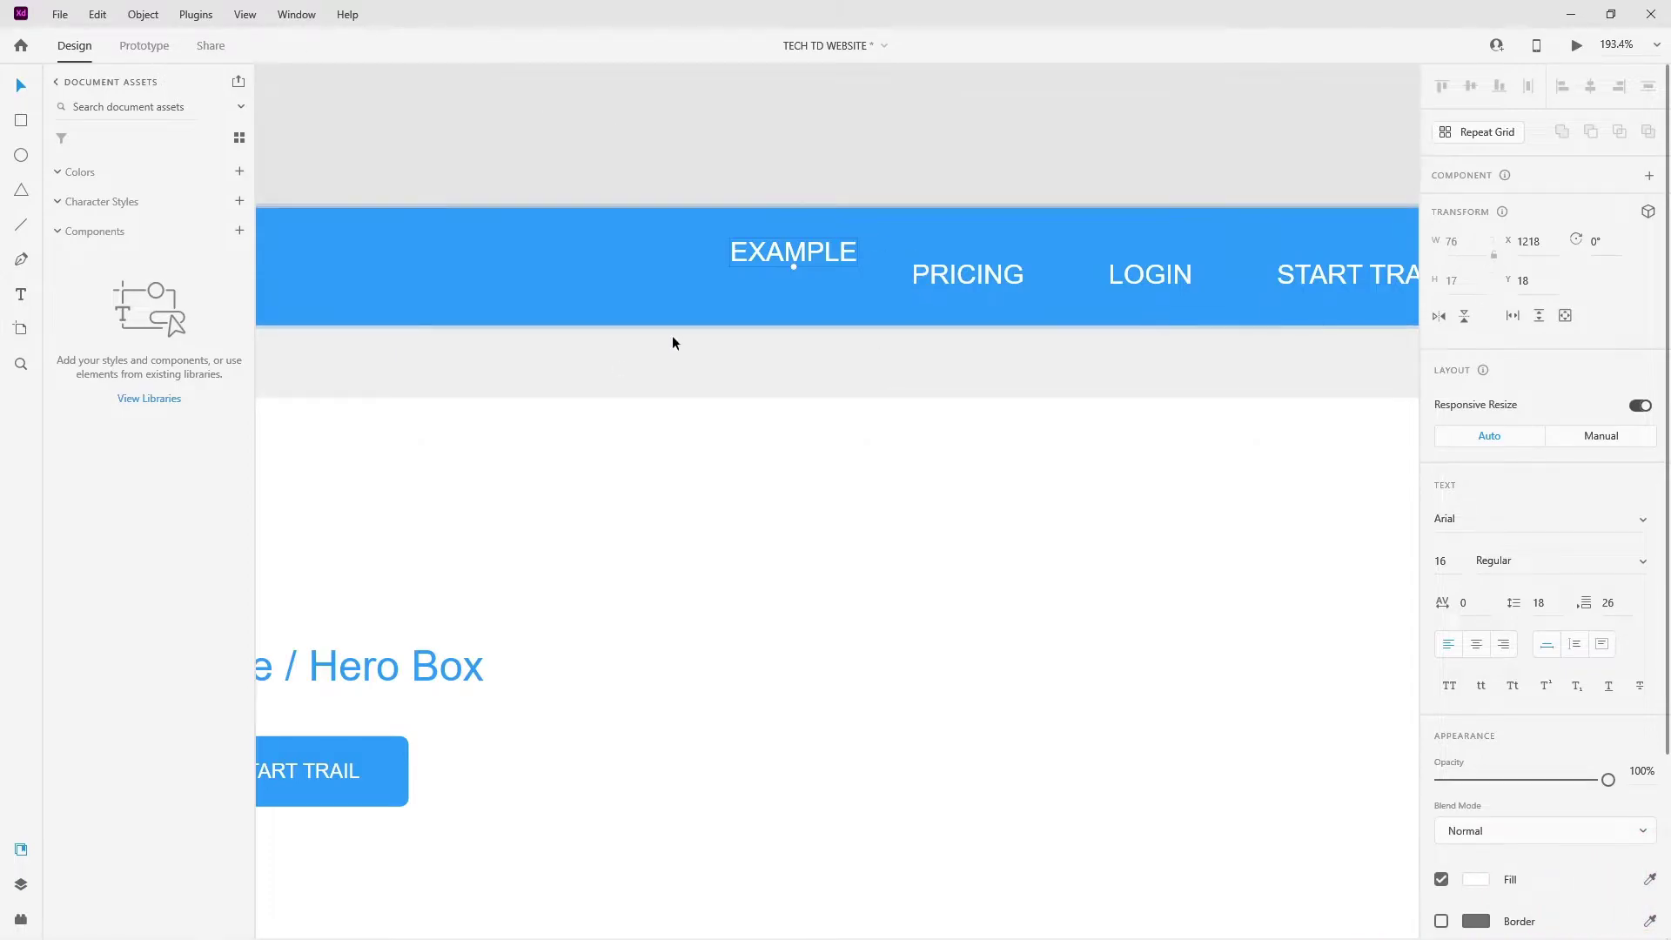
drag(813, 246, 833, 277)
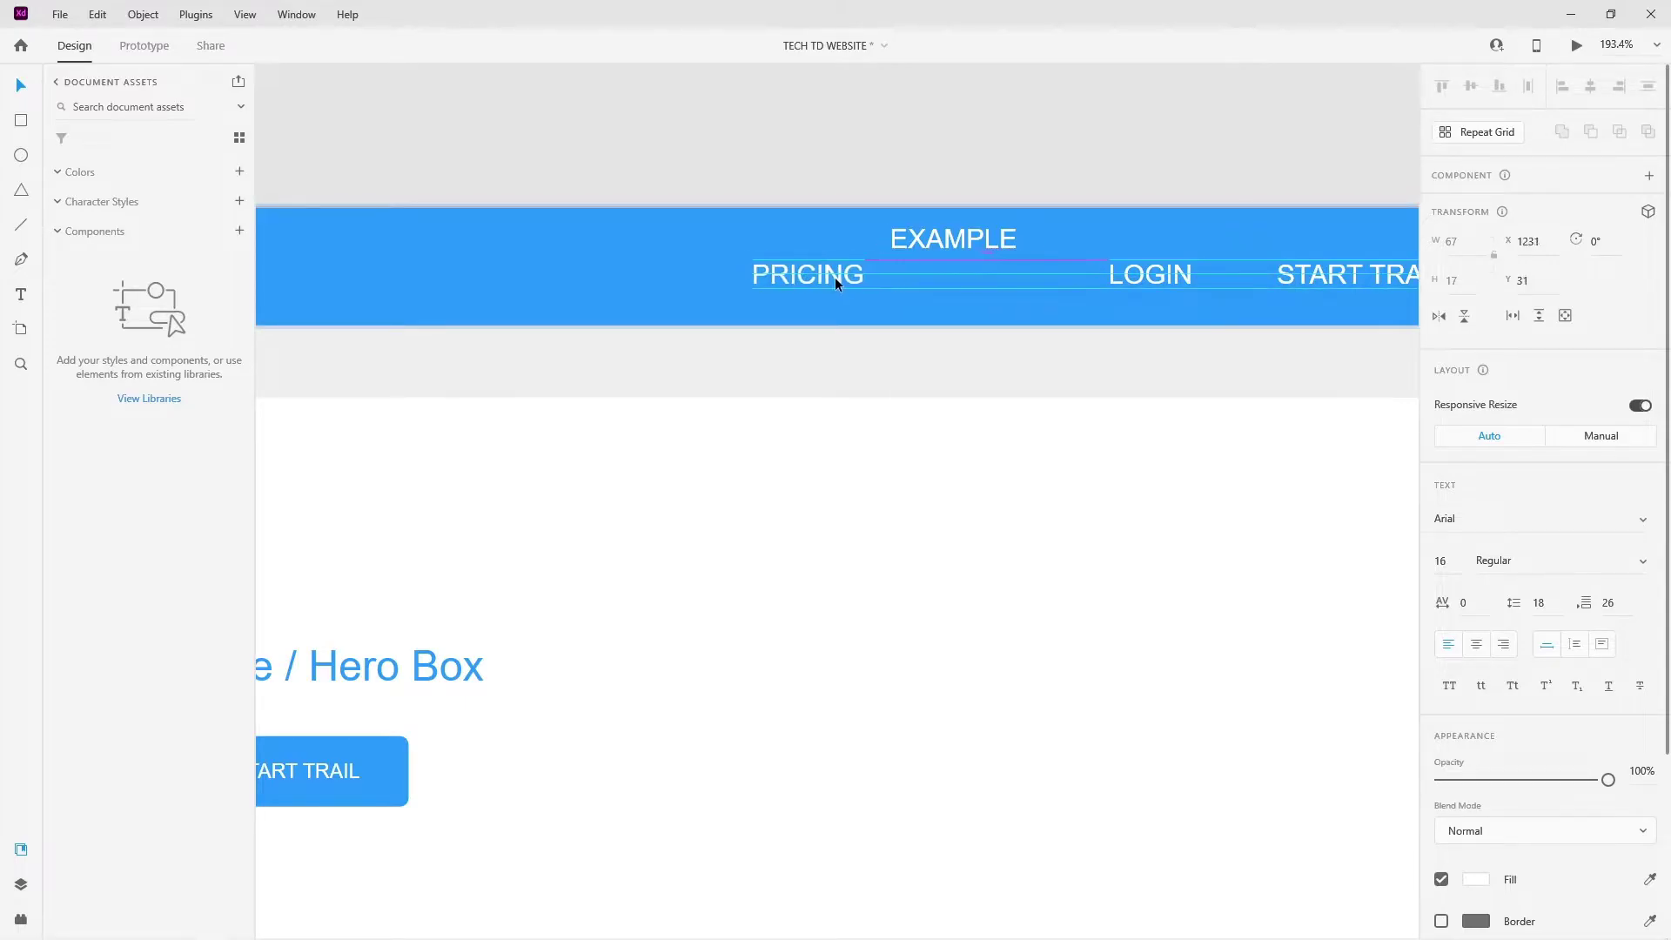
click(950, 244)
mouse_move(969, 237)
mouse_down()
mouse_move(1005, 276)
mouse_move(1047, 269)
mouse_move(974, 270)
mouse_up()
click(828, 276)
drag(828, 277, 787, 273)
click(978, 155)
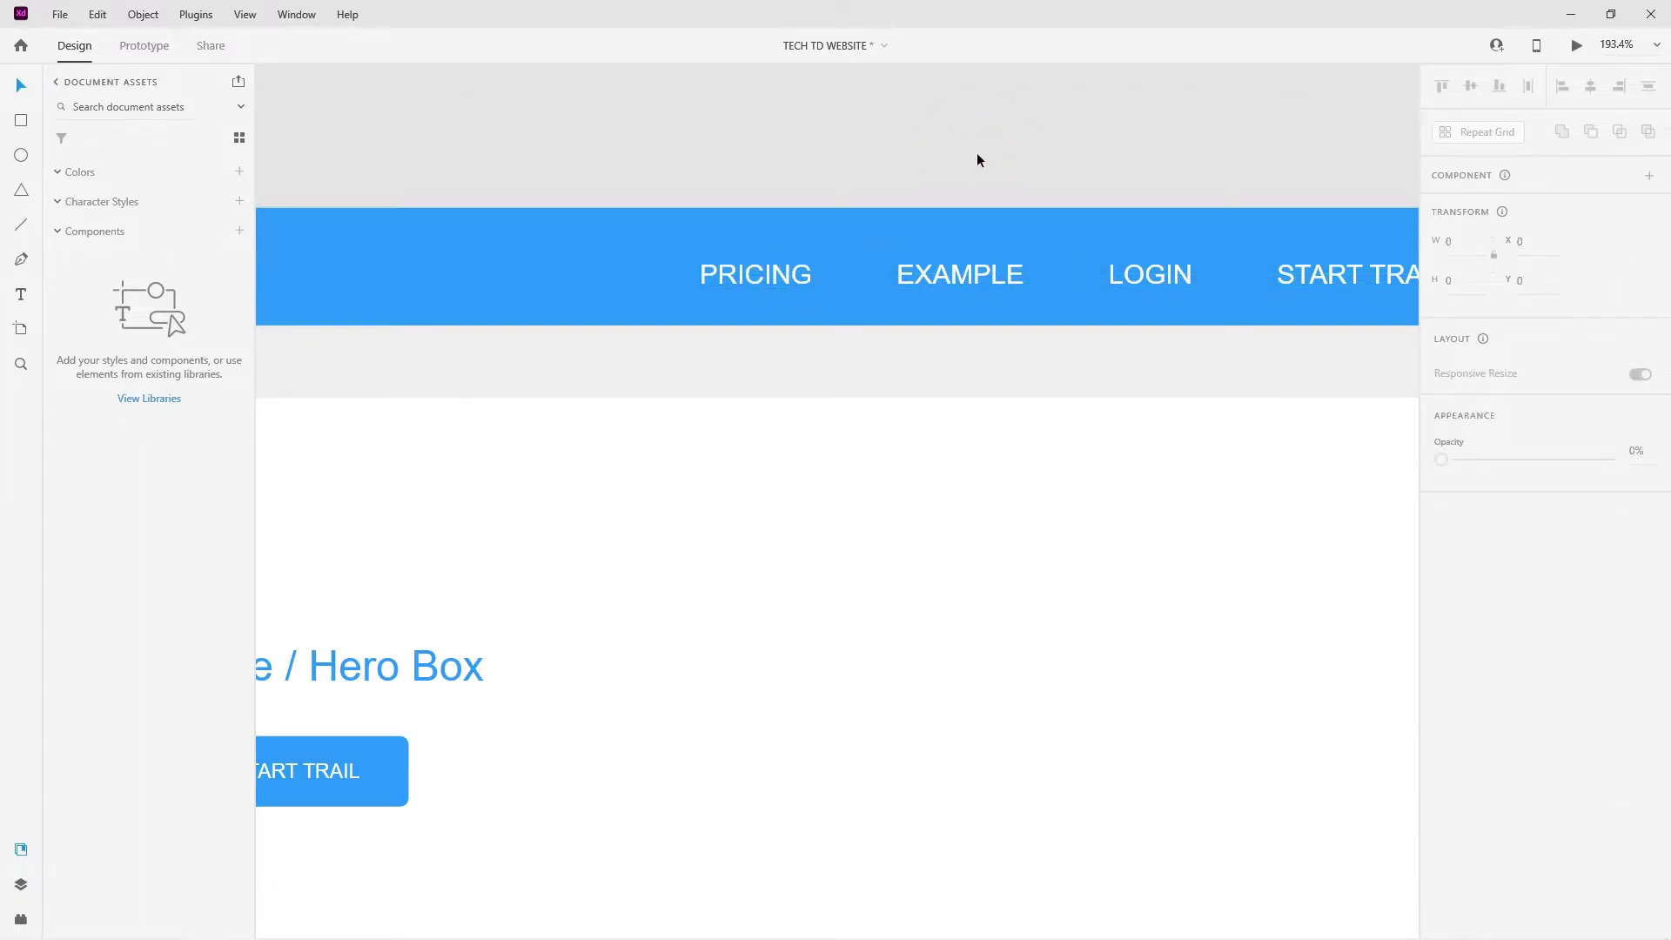
- Move the whole navigation group up off the artboard, and undo that move together with the link rearrangement
scroll(964, 179, down, 3)
click(919, 194)
drag(929, 216, 973, 116)
key(ctrl+z)
key(ctrl+z)
key(ctrl+z)
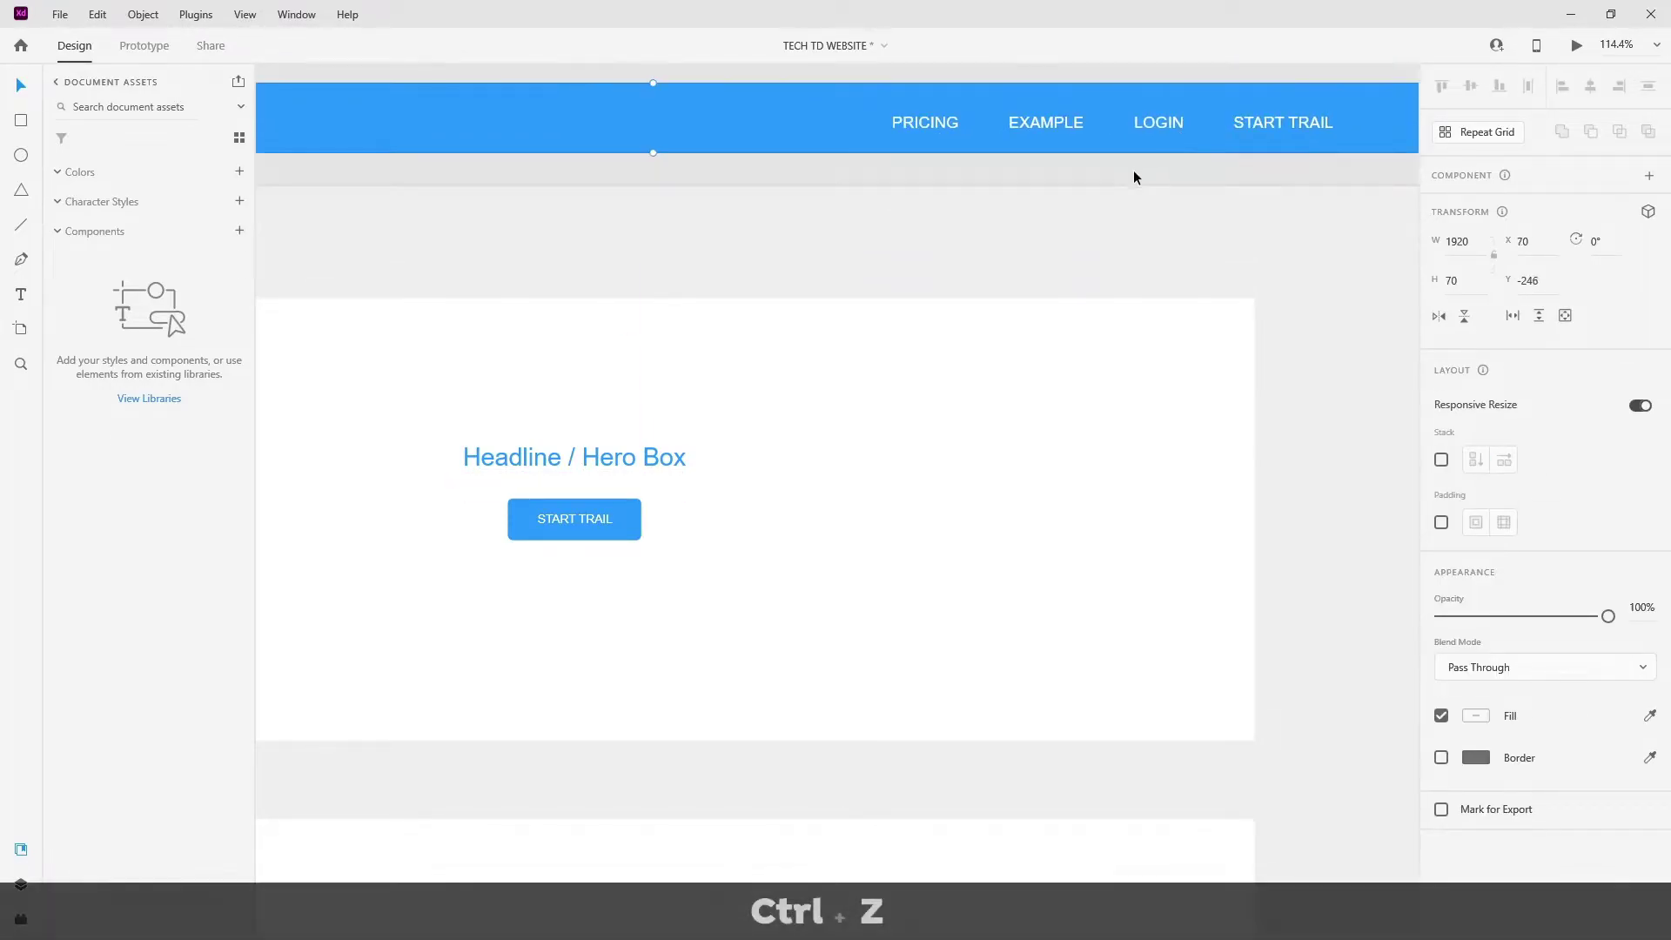
key(ctrl+z)
key(ctrl+z)
key(ctrl+z)
key(ctrl+z)
key(ctrl+z)
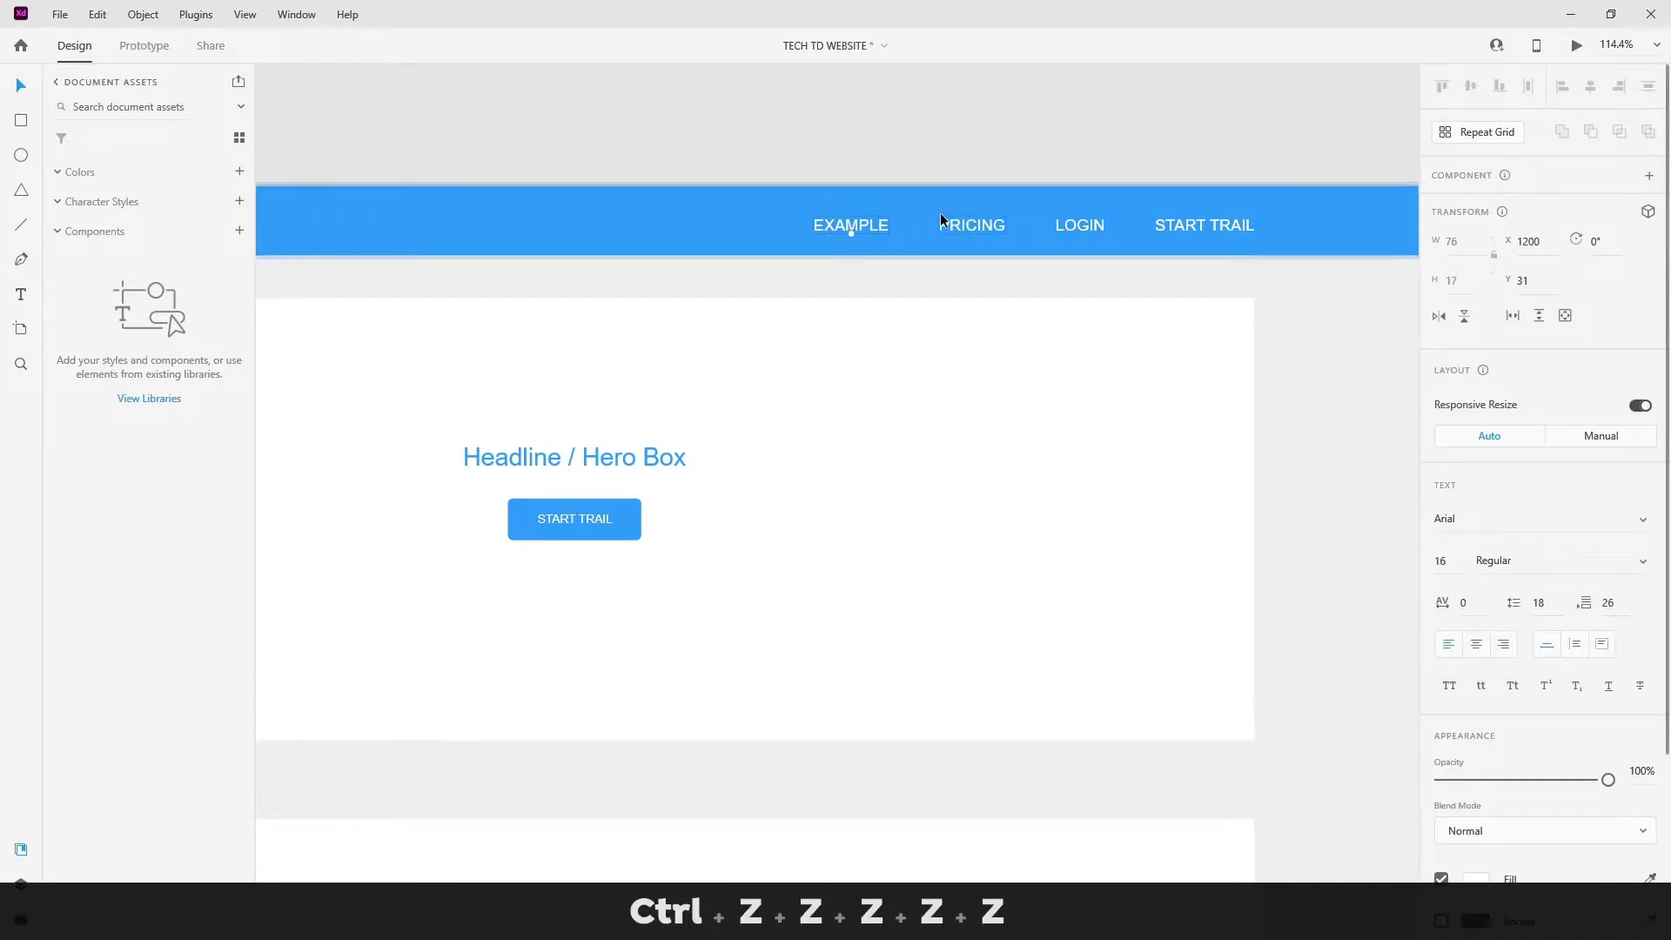
click(1130, 130)
scroll(1052, 201, down, 6)
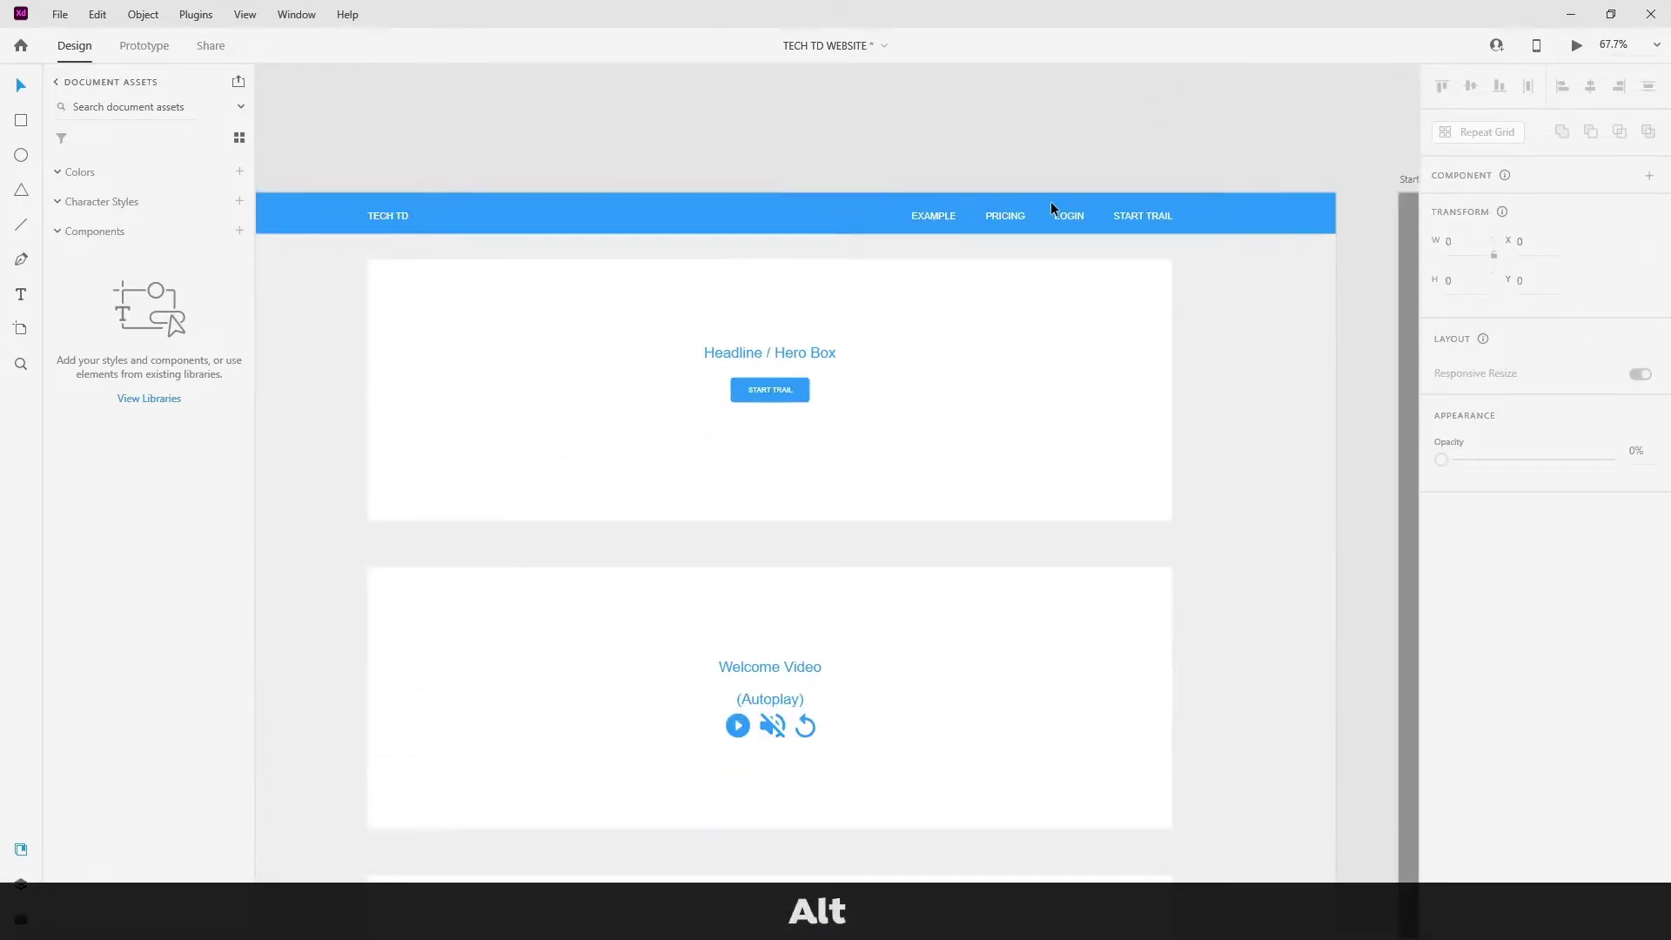
scroll(997, 213, up, 2)
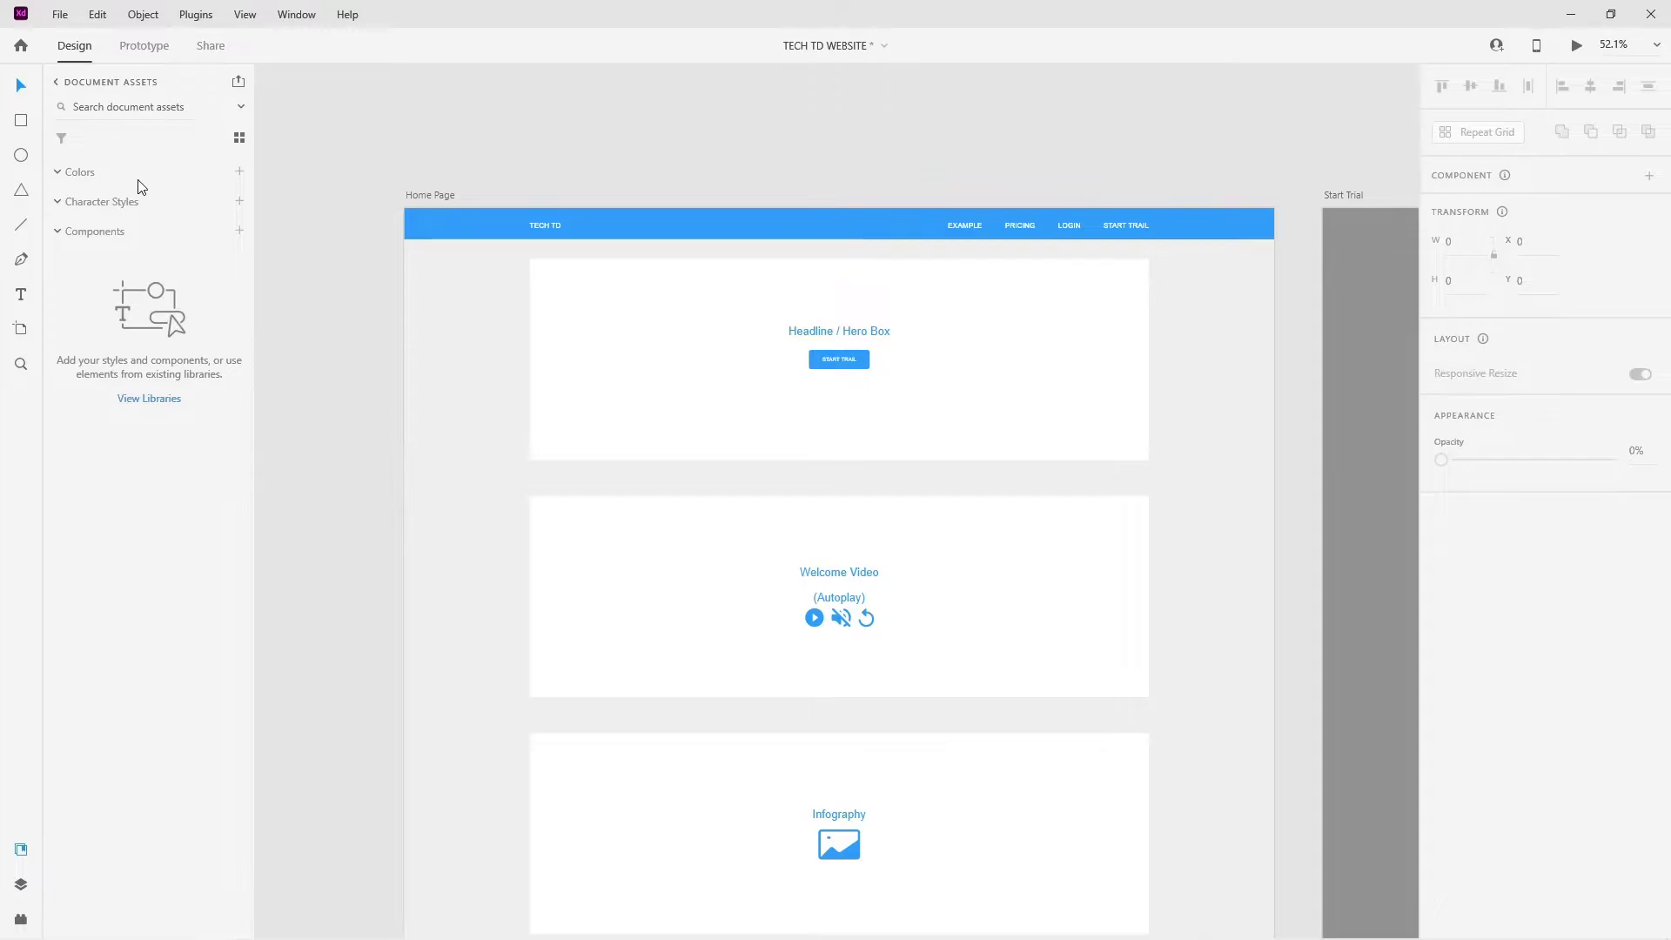
click(21, 851)
click(21, 851)
click(157, 83)
click(322, 326)
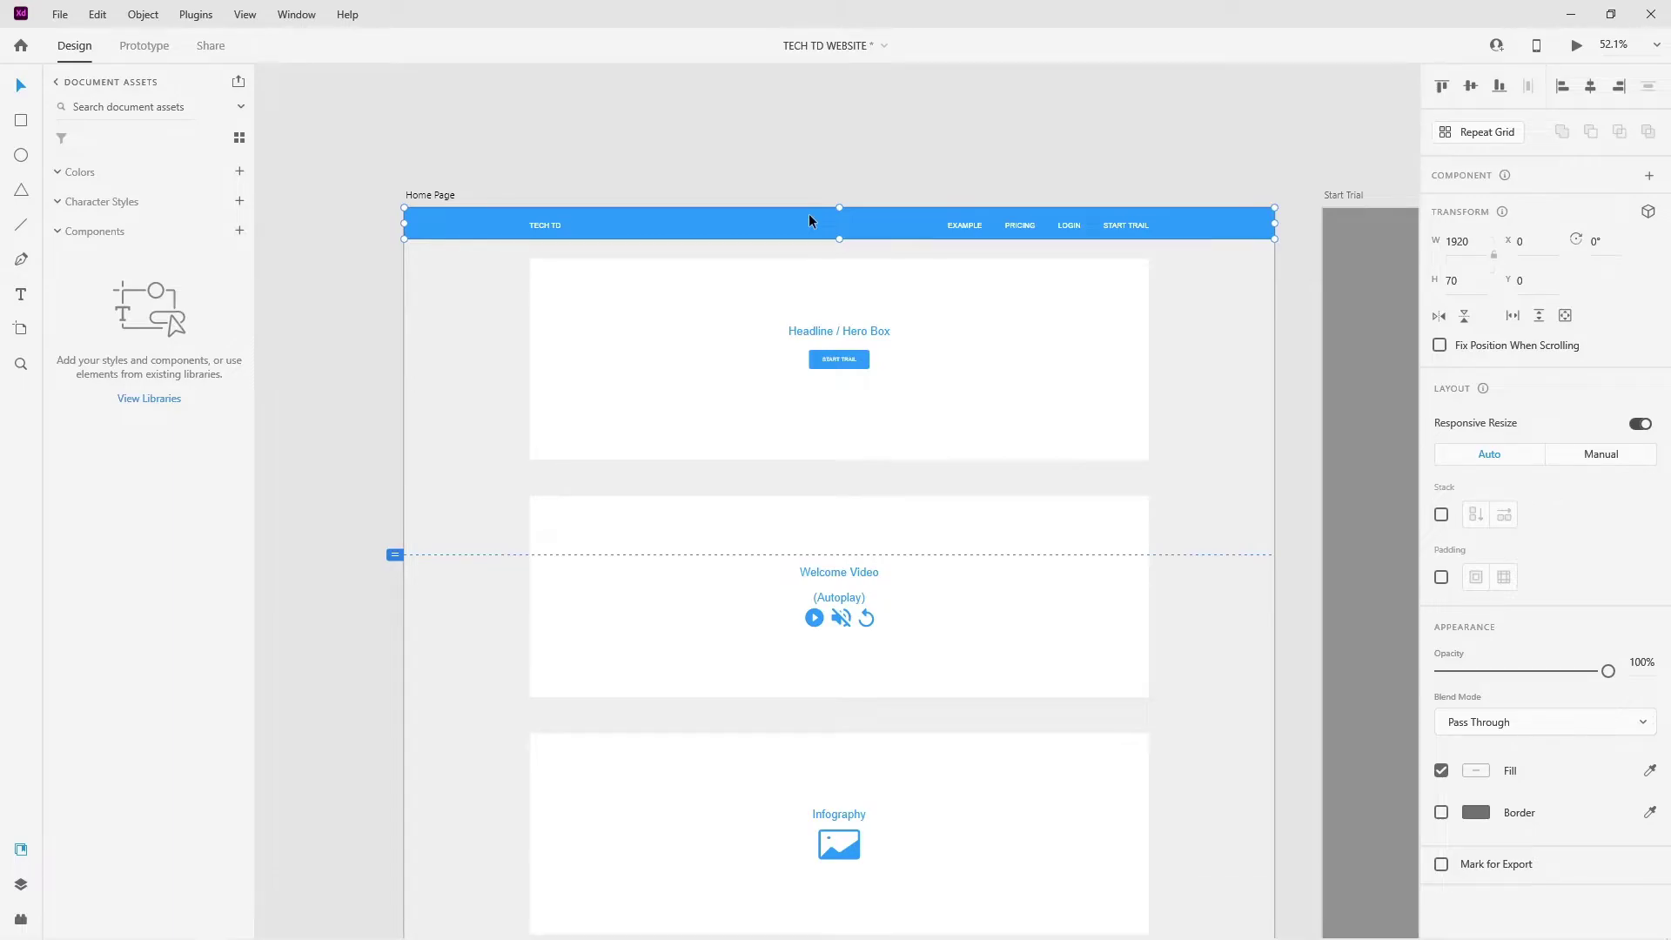
- Turn the grouped navigation bar on the Home Page into a component
key(ctrl+k)
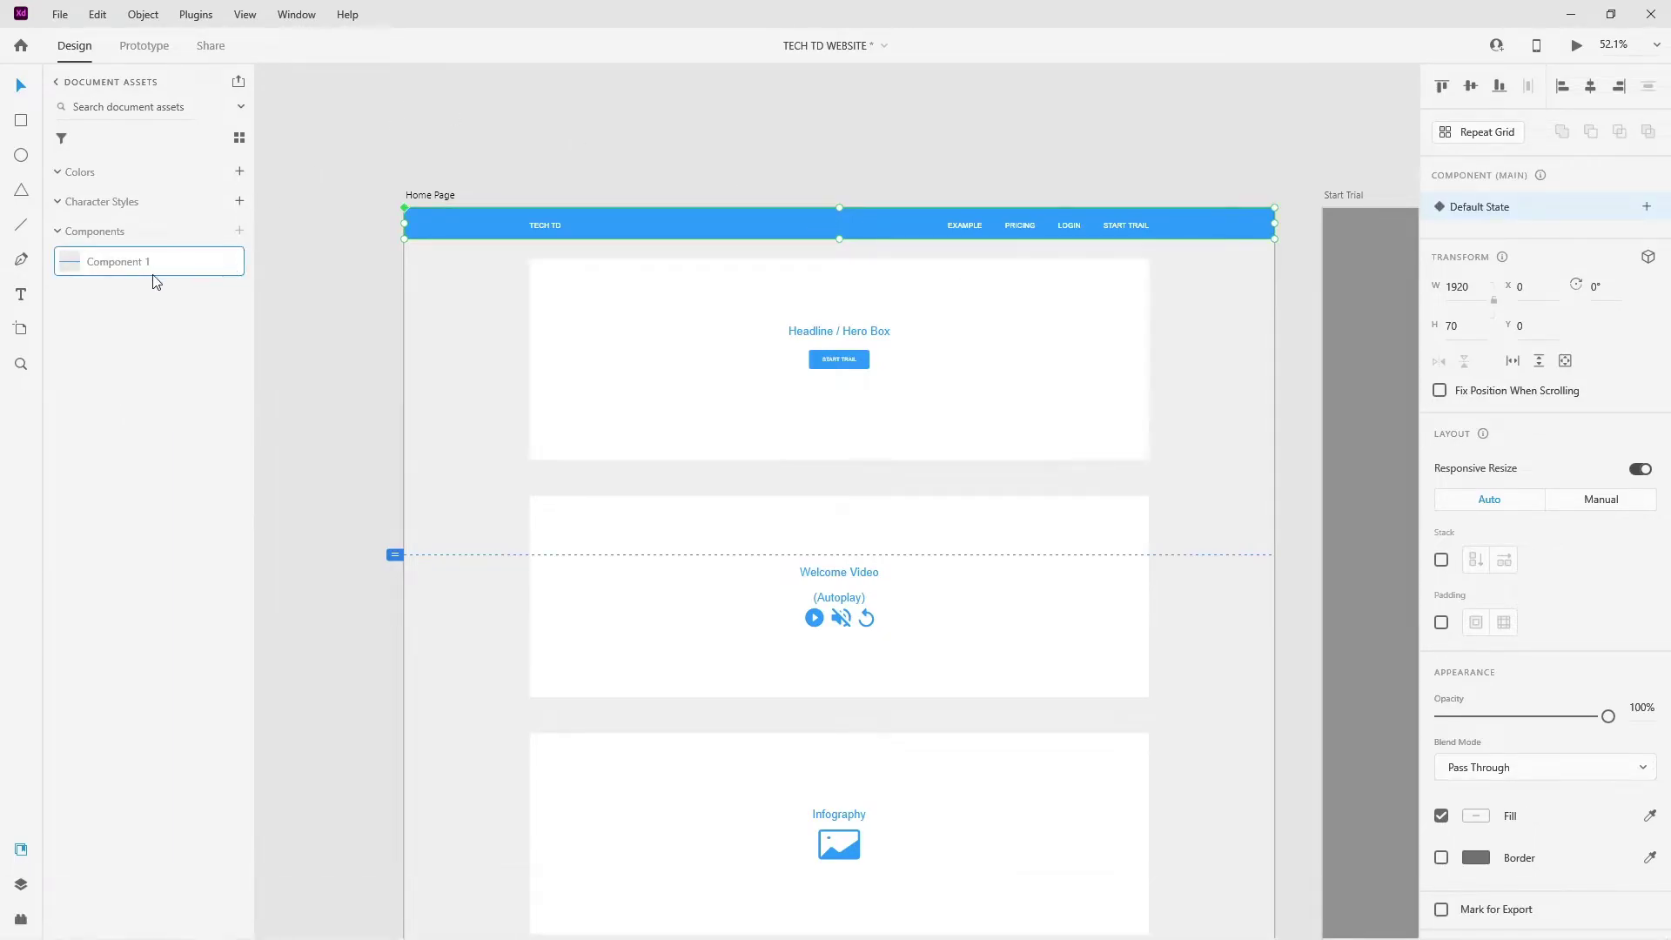
key(ctrl+z)
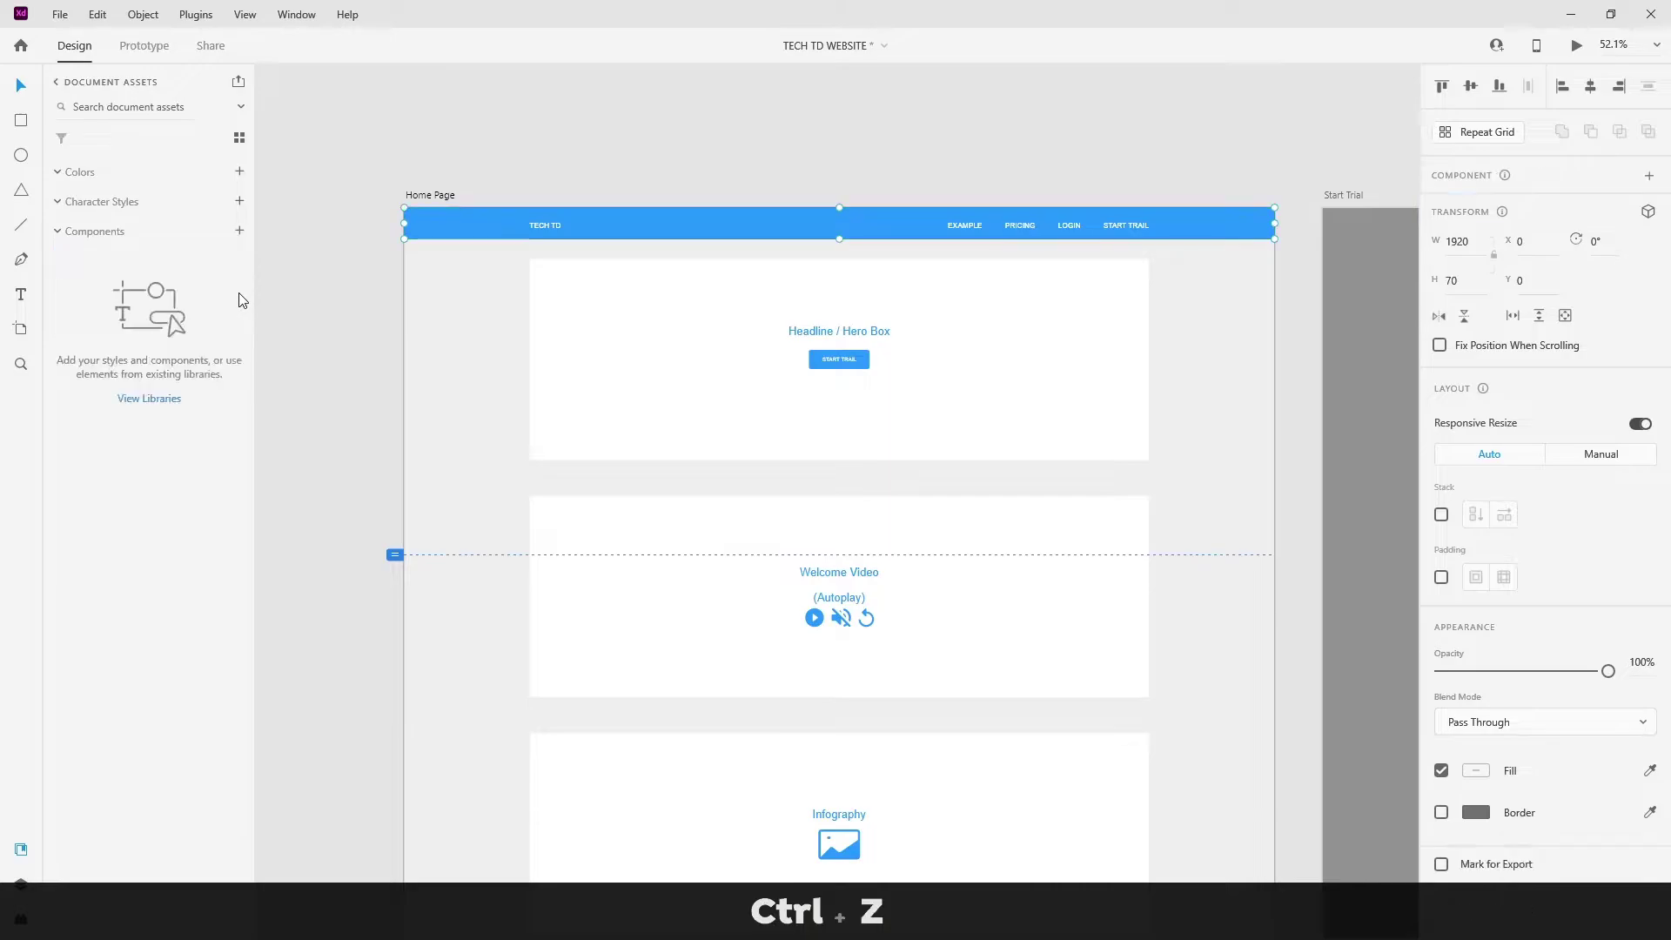
right_click(670, 228)
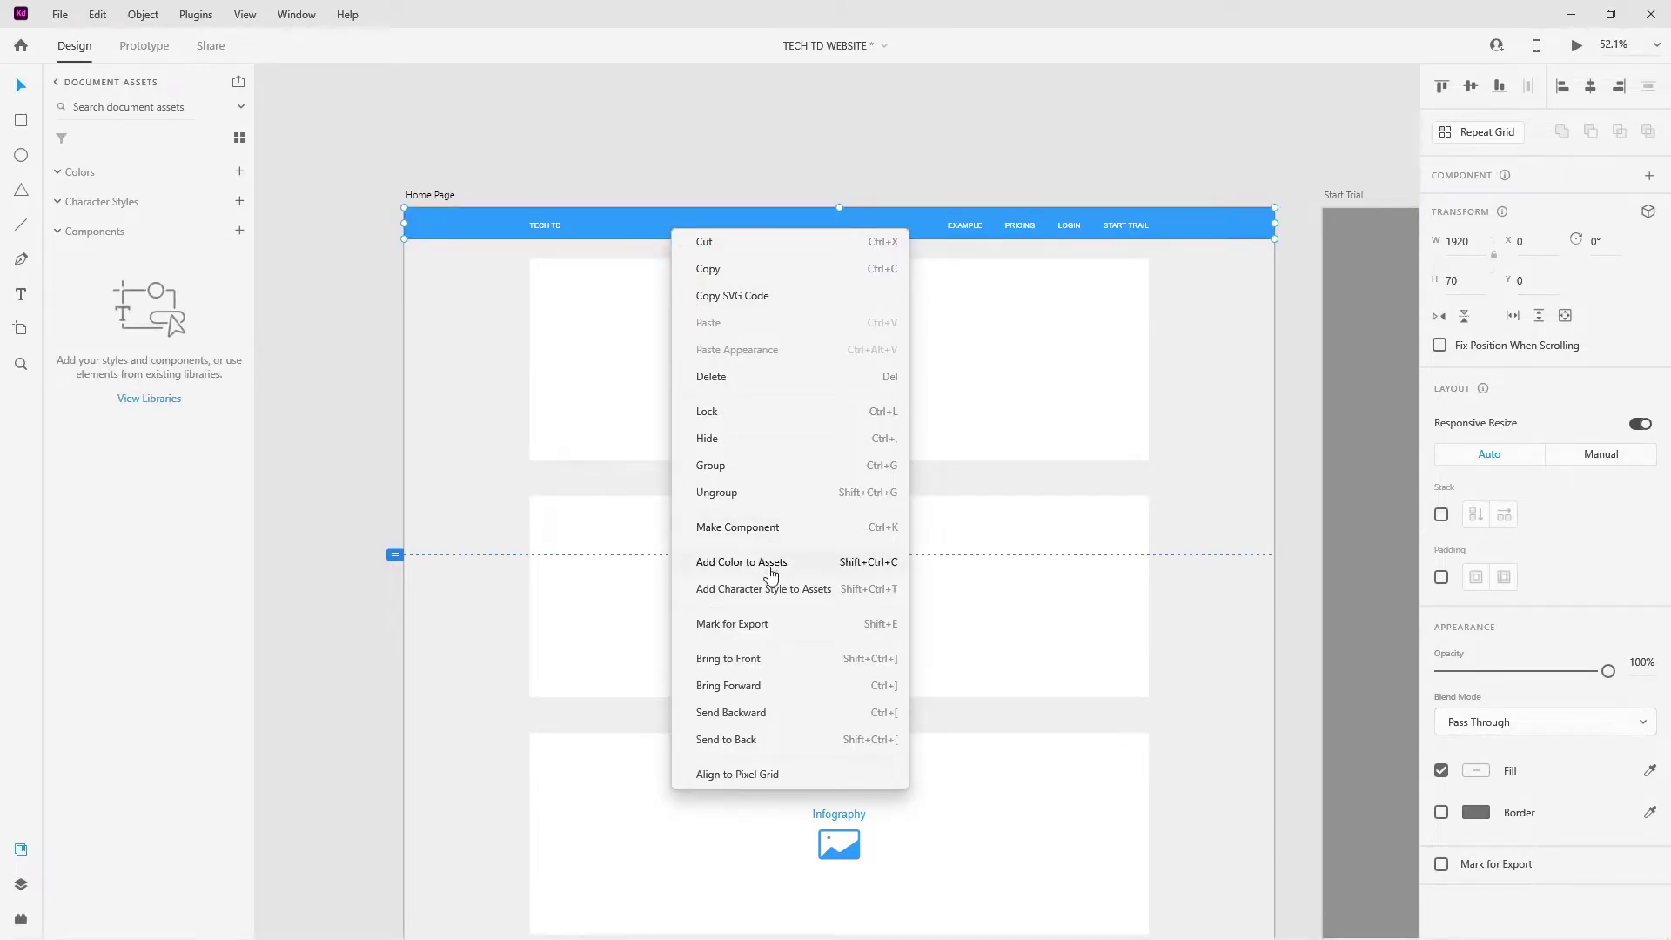
click(788, 528)
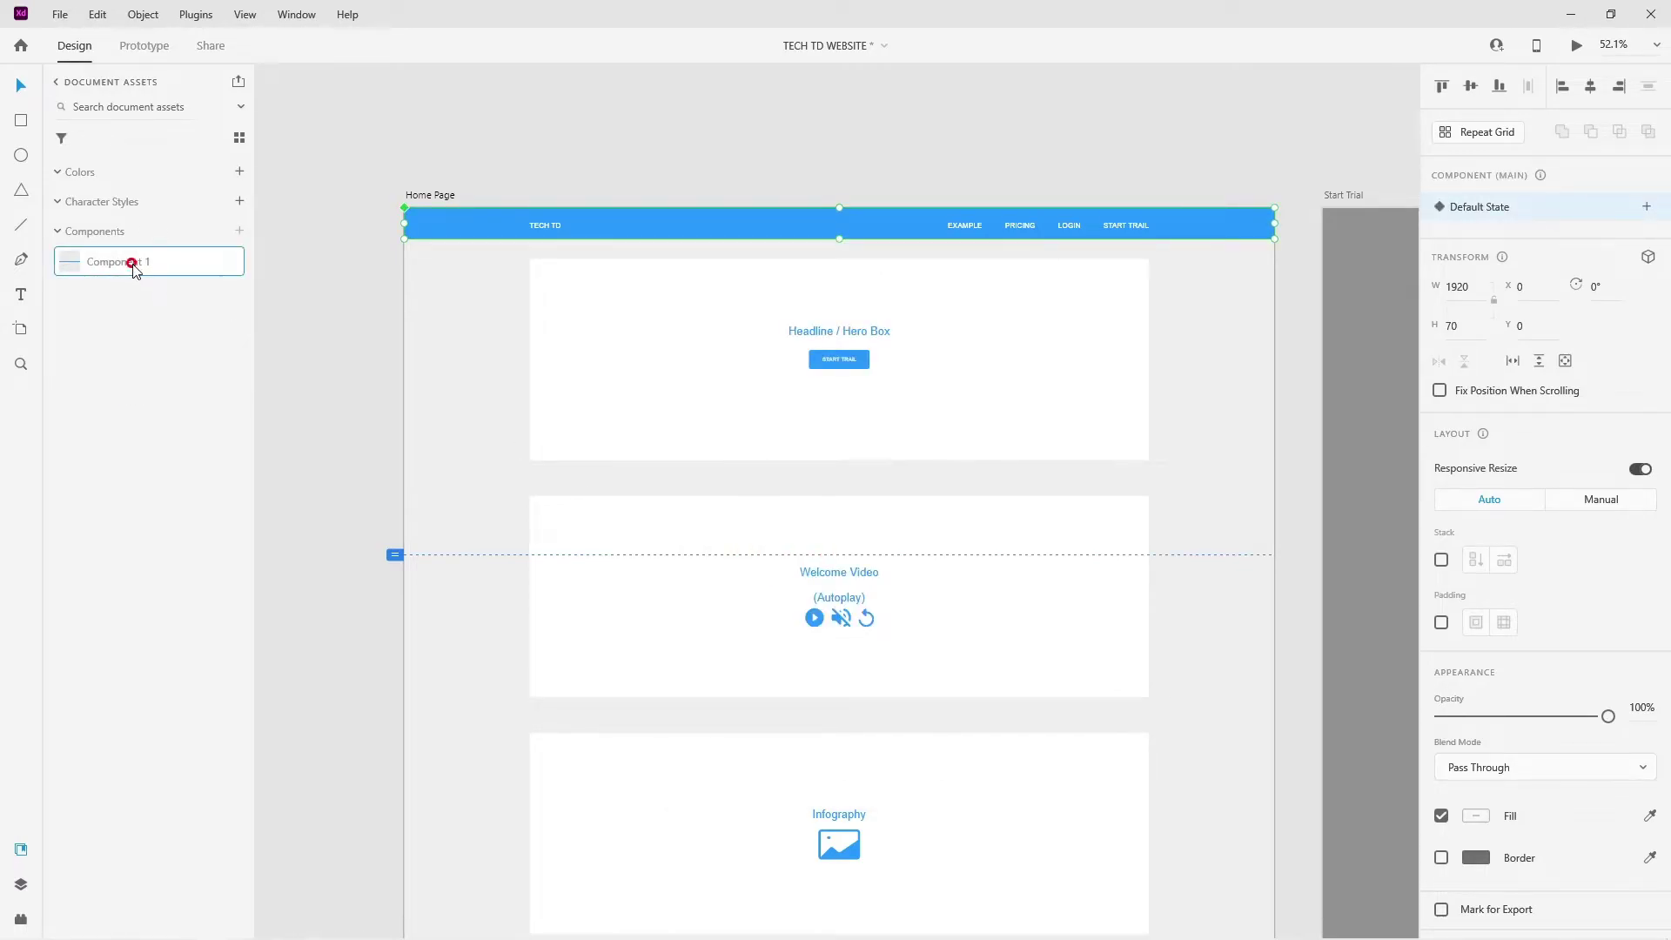
- Rename the new component in the document assets as Navbar
key(ctrl+a)
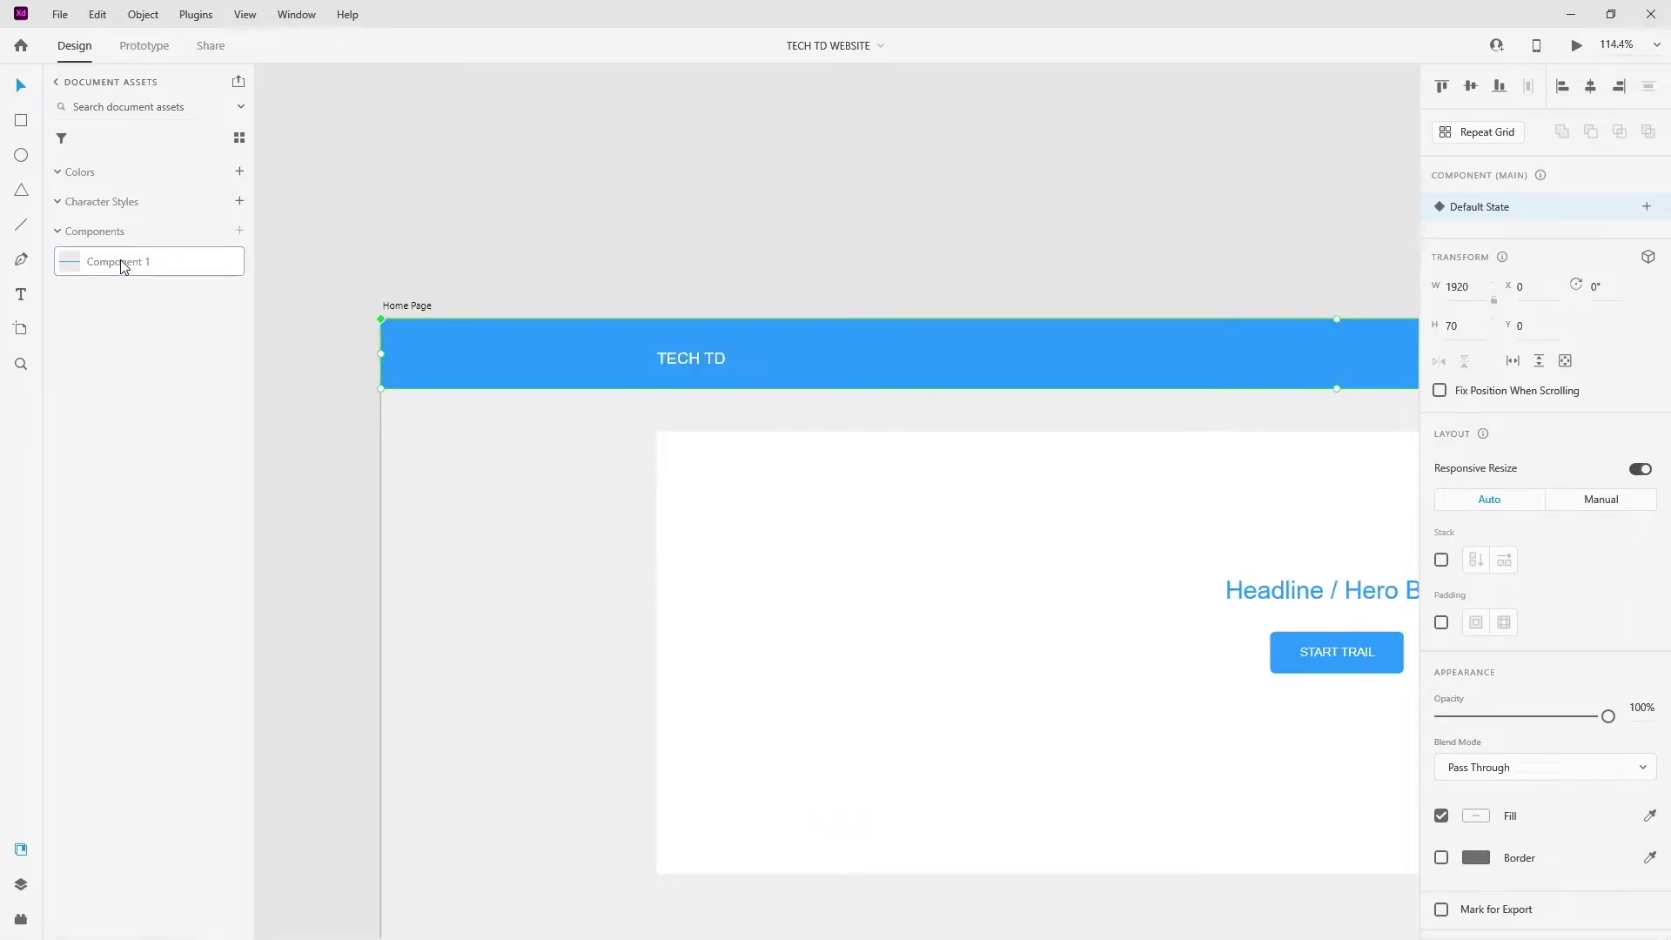
double_click(125, 264)
key(ctrl+a)
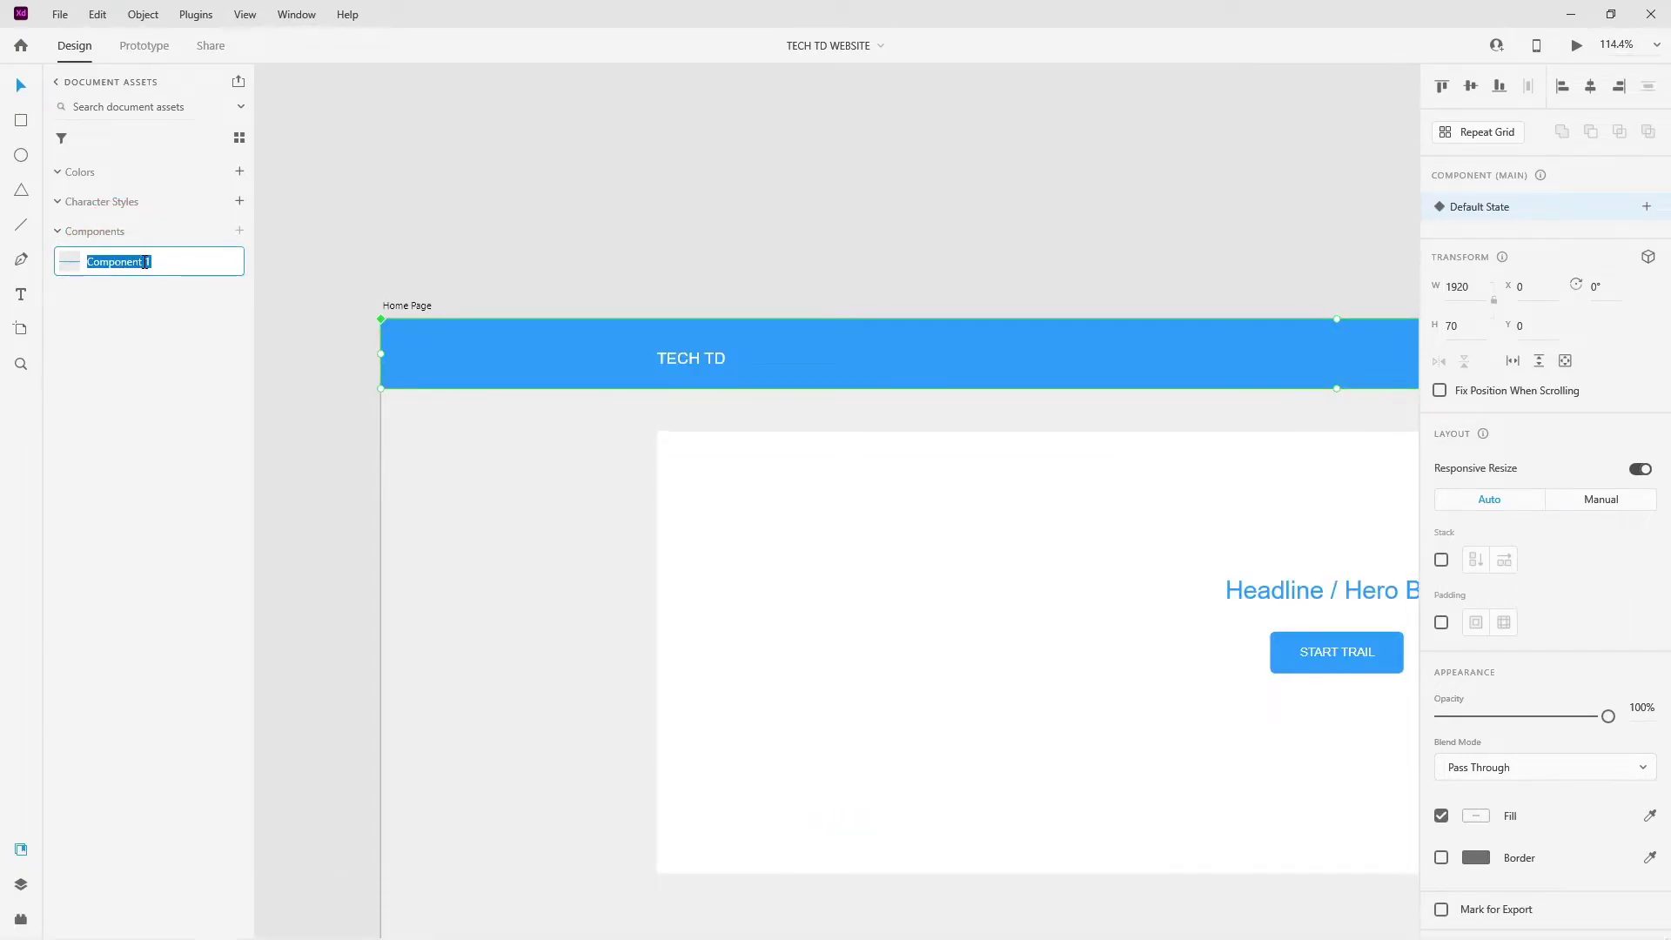
text(Nave)
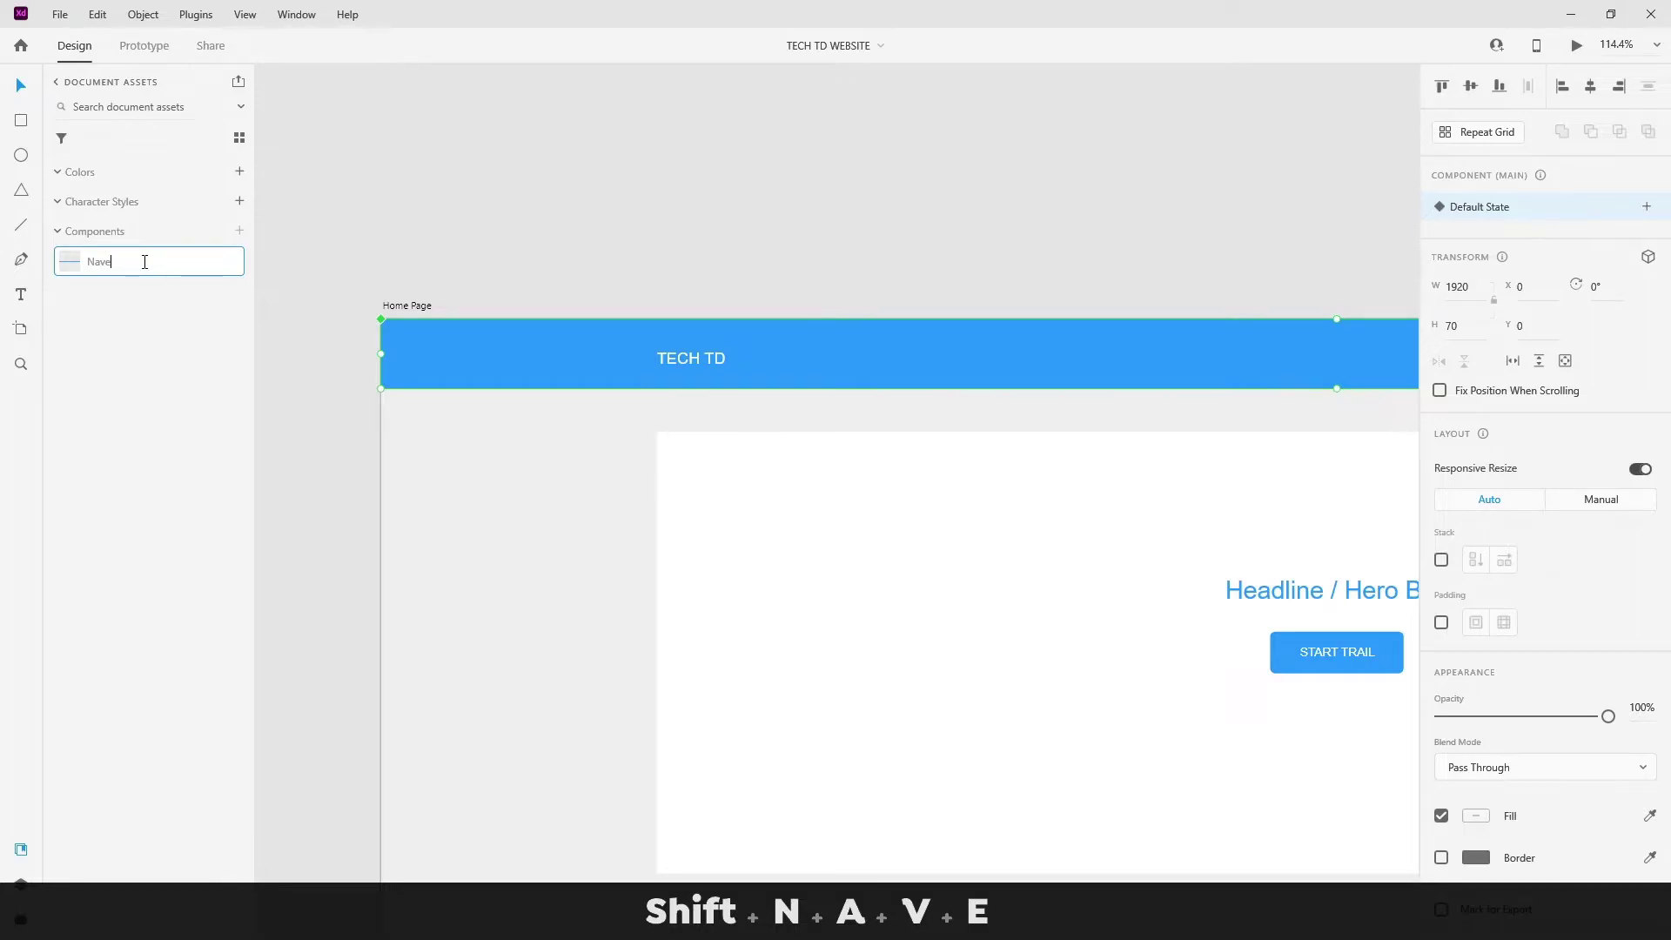
key(BackSpace)
text(bar)
key(Return)
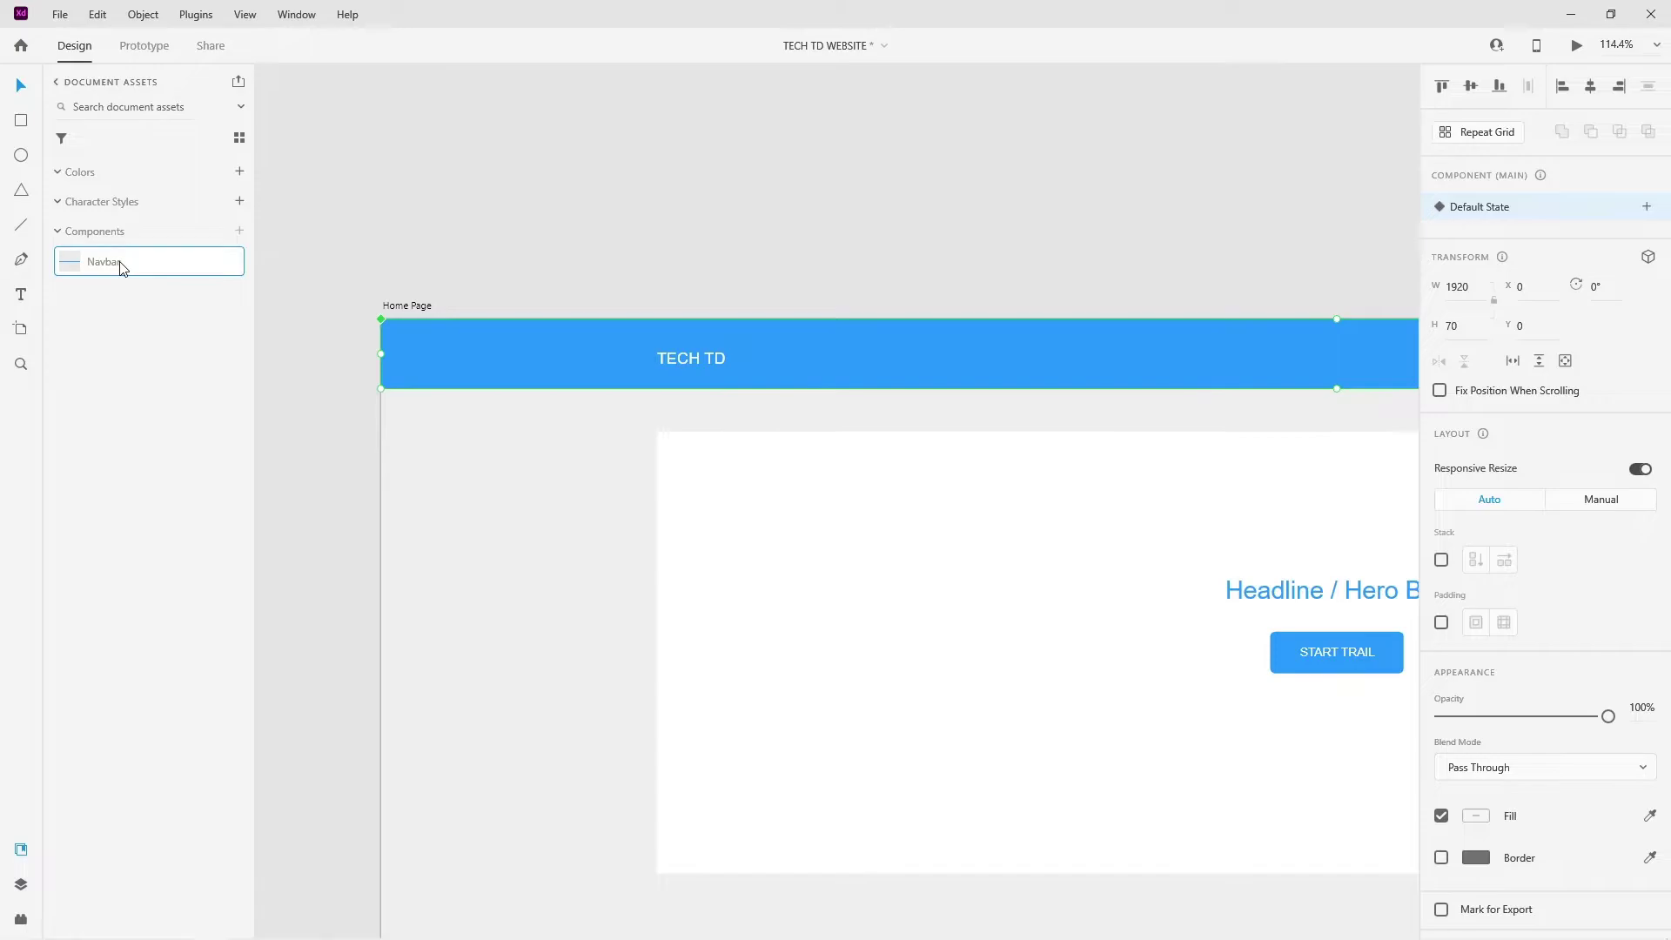
click(436, 265)
scroll(436, 265, down, 1)
scroll(436, 264, down, 3)
scroll(436, 263, up, 2)
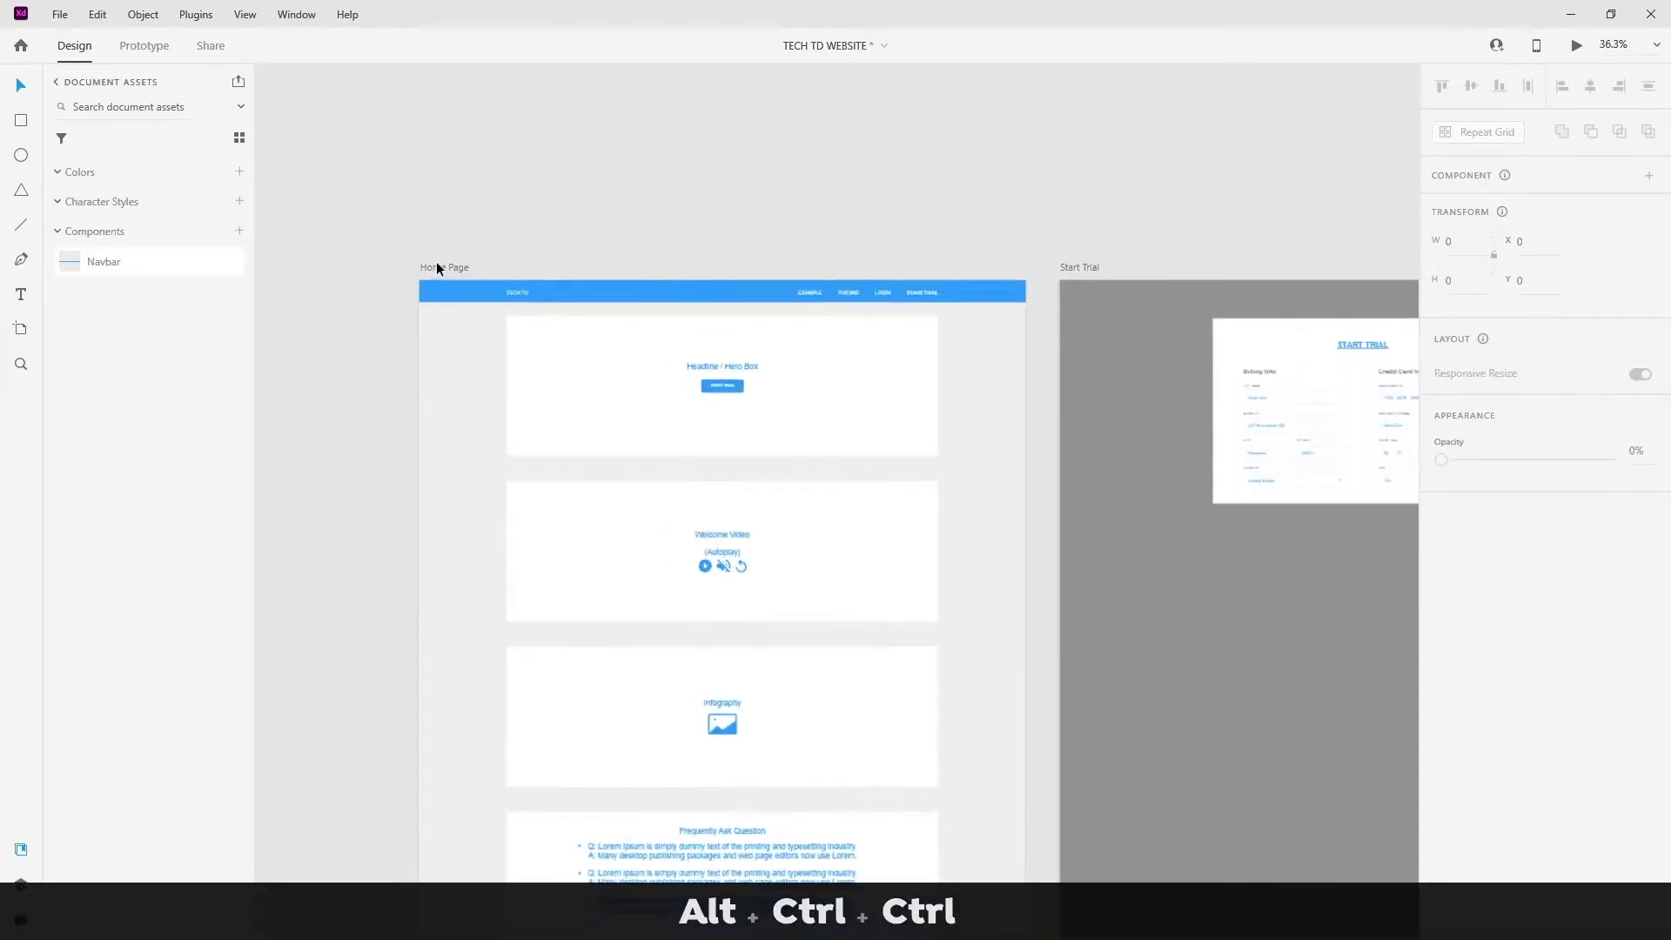
scroll(436, 264, down, 2)
scroll(436, 268, down, 2)
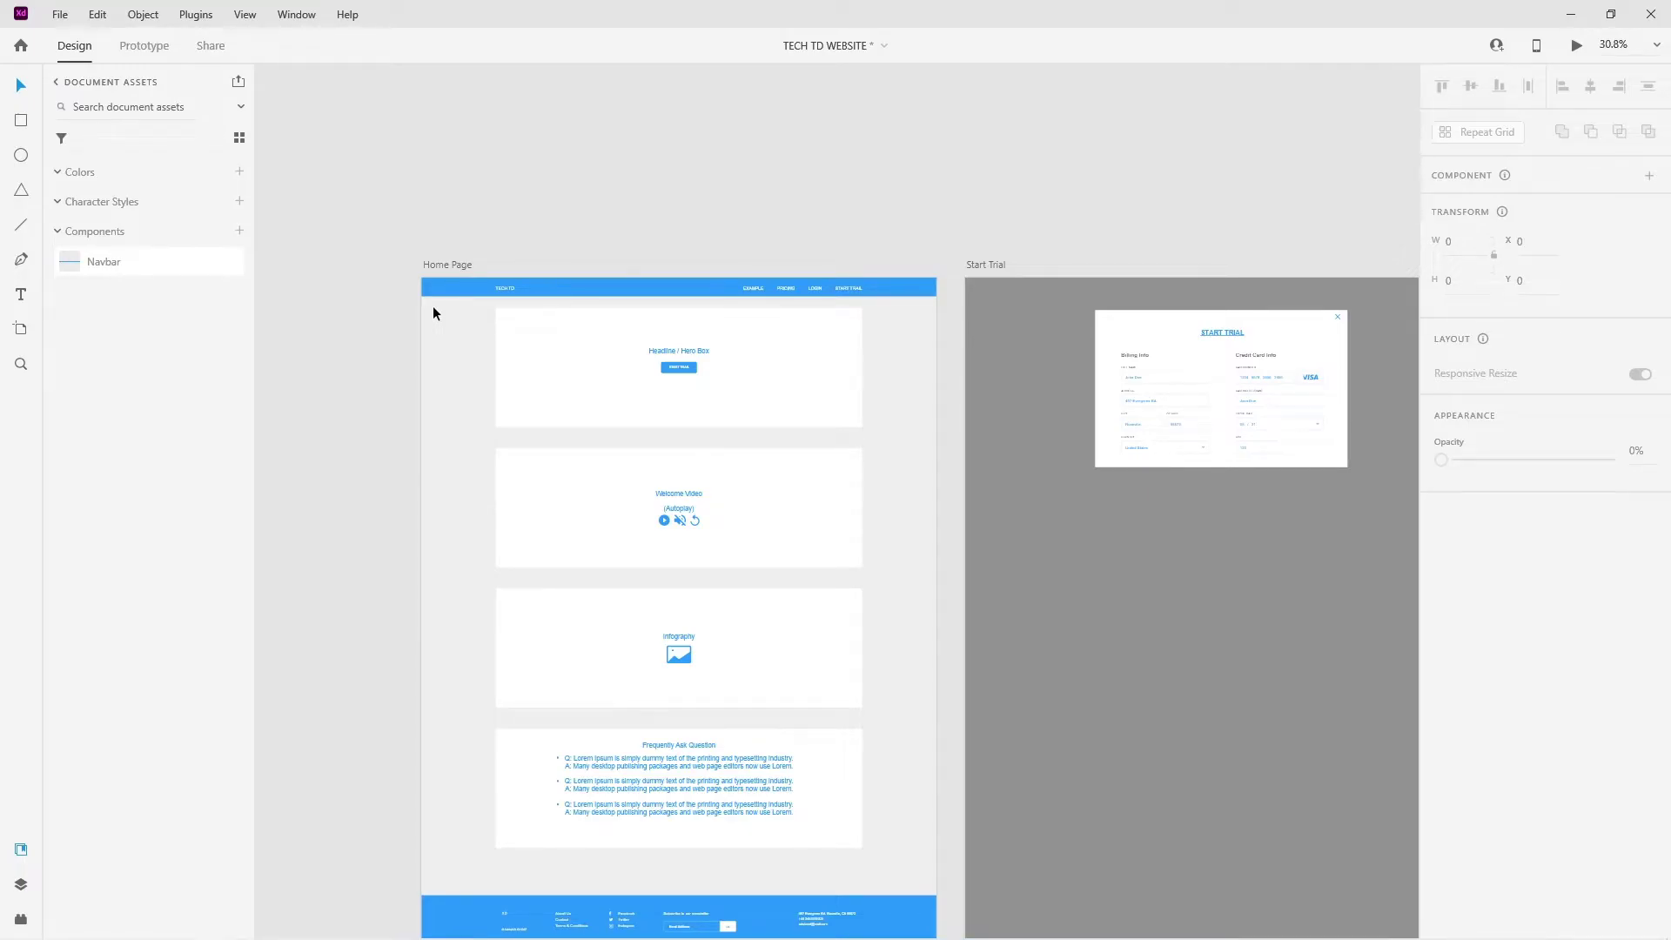
- Open the recent file wireframes-web-2021.xd and maximize its window
click(60, 15)
mouse_move(139, 125)
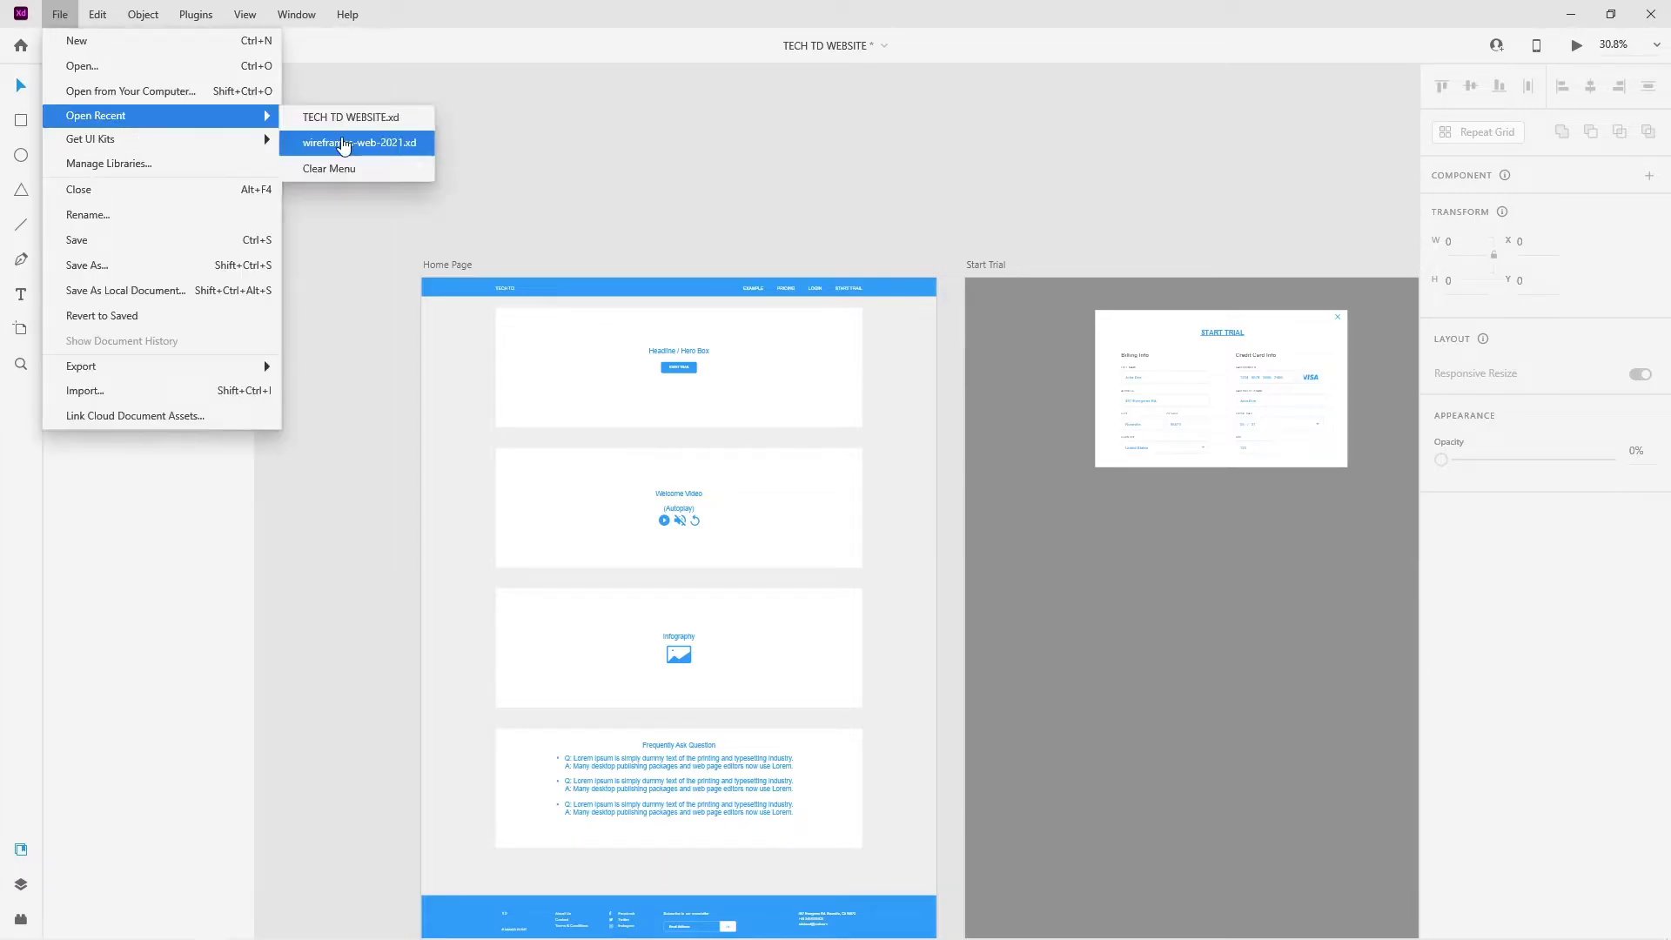
click(343, 144)
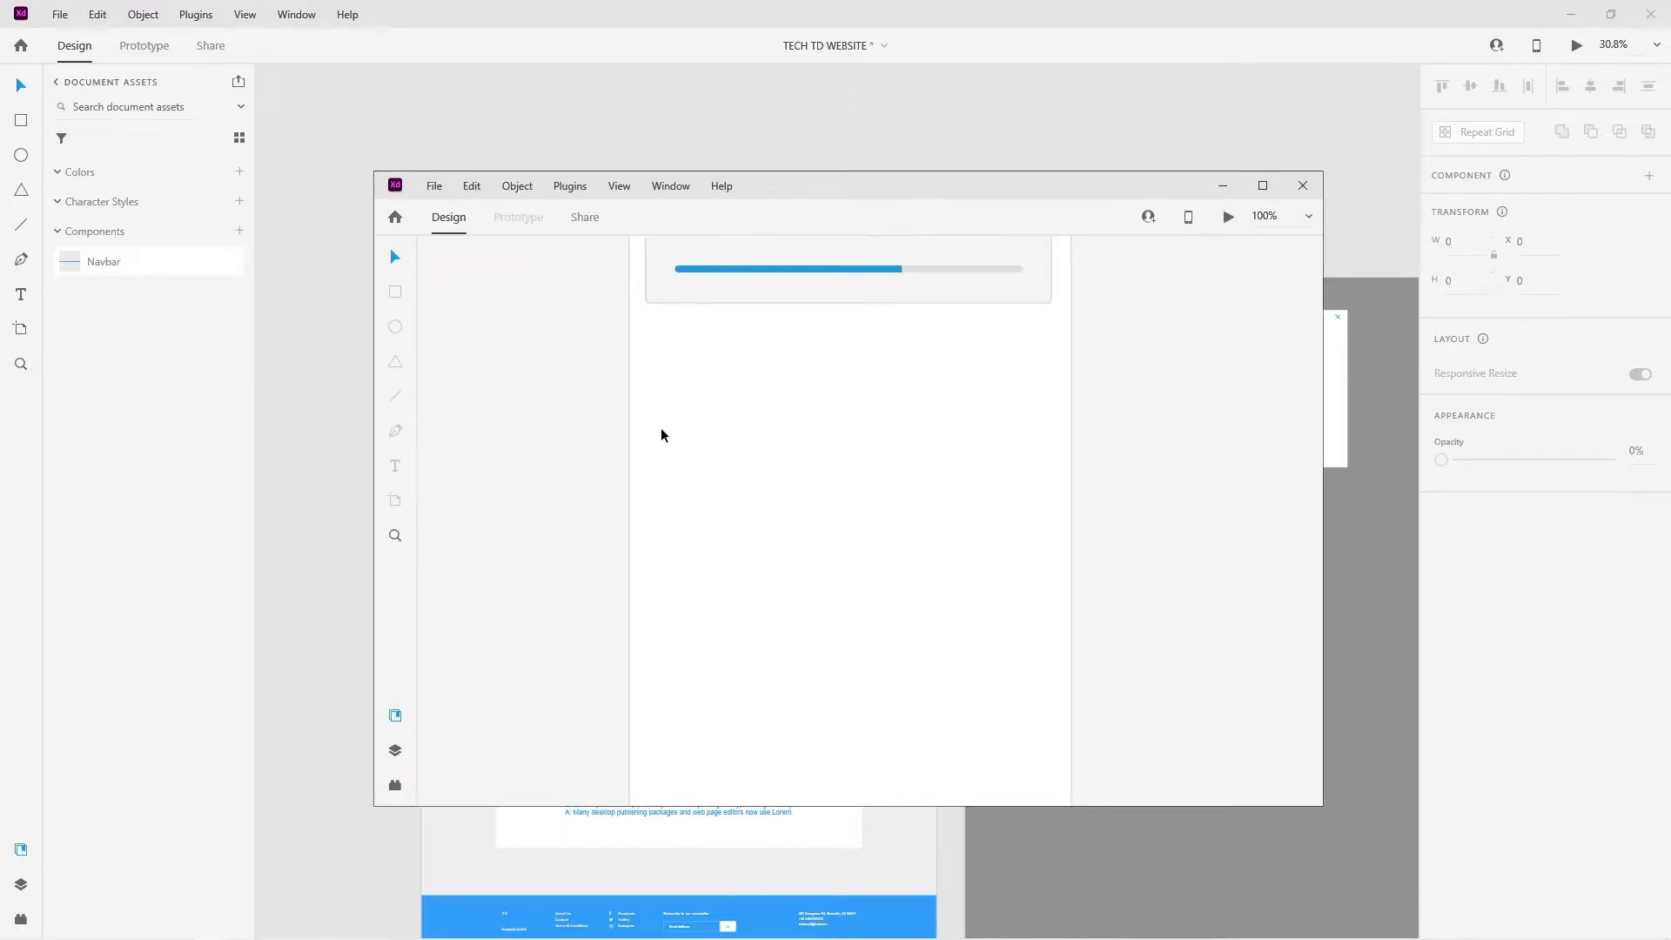
click(1263, 187)
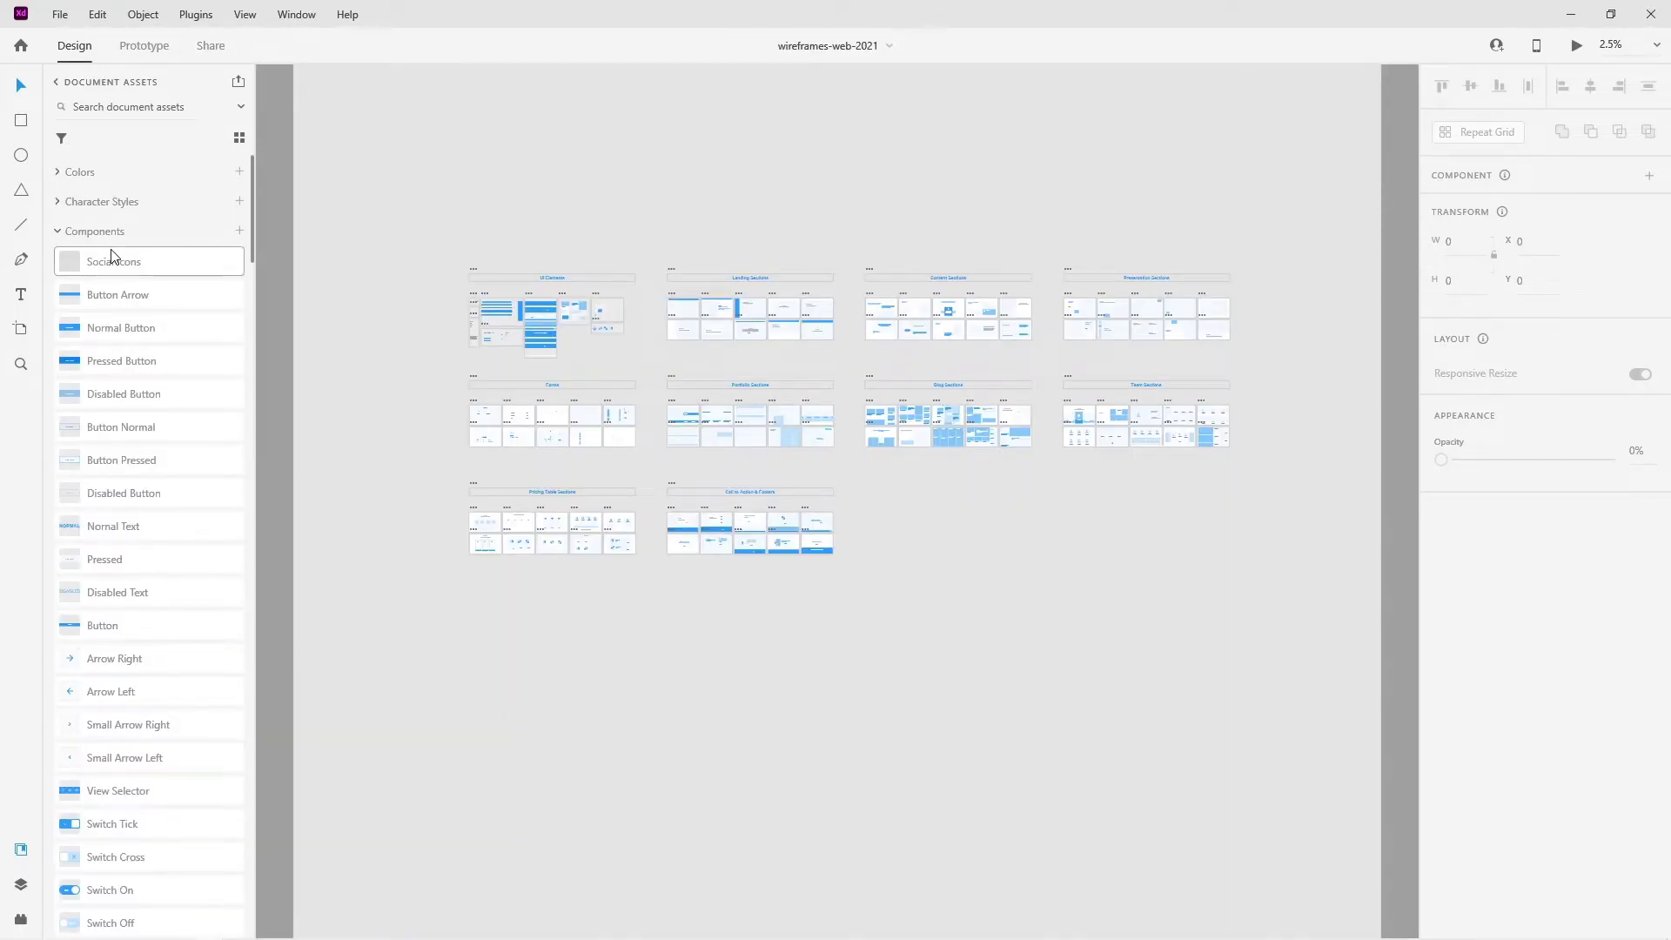
- Look through the component list in the wireframe kit's document assets
scroll(116, 587, down, 7)
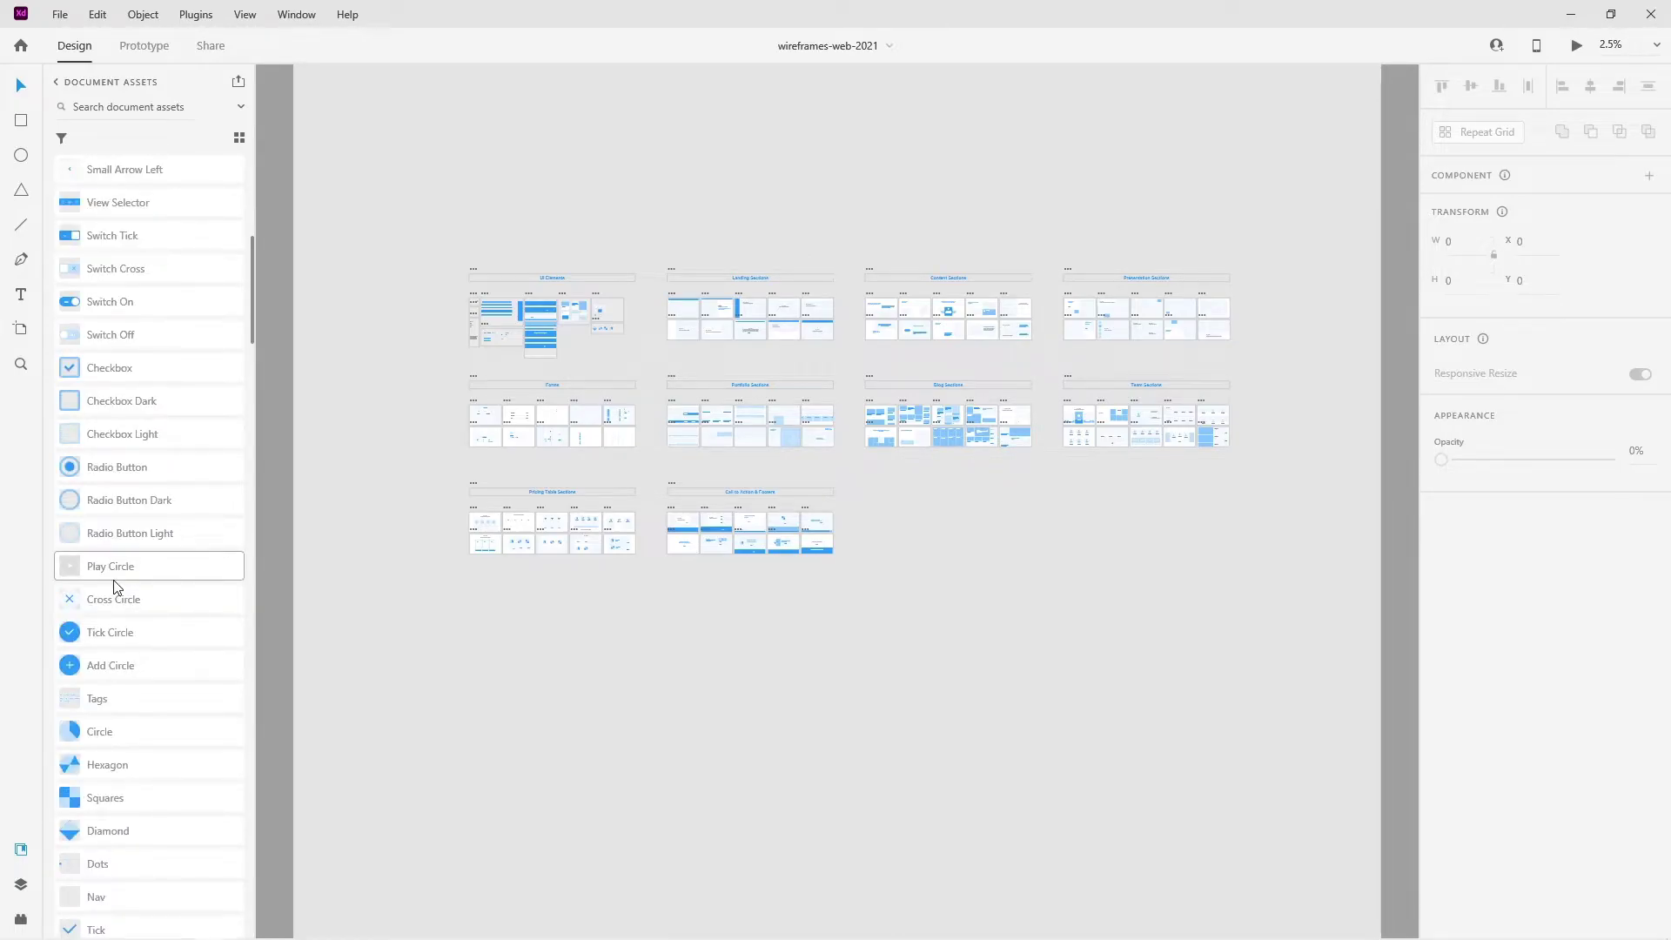
click(117, 467)
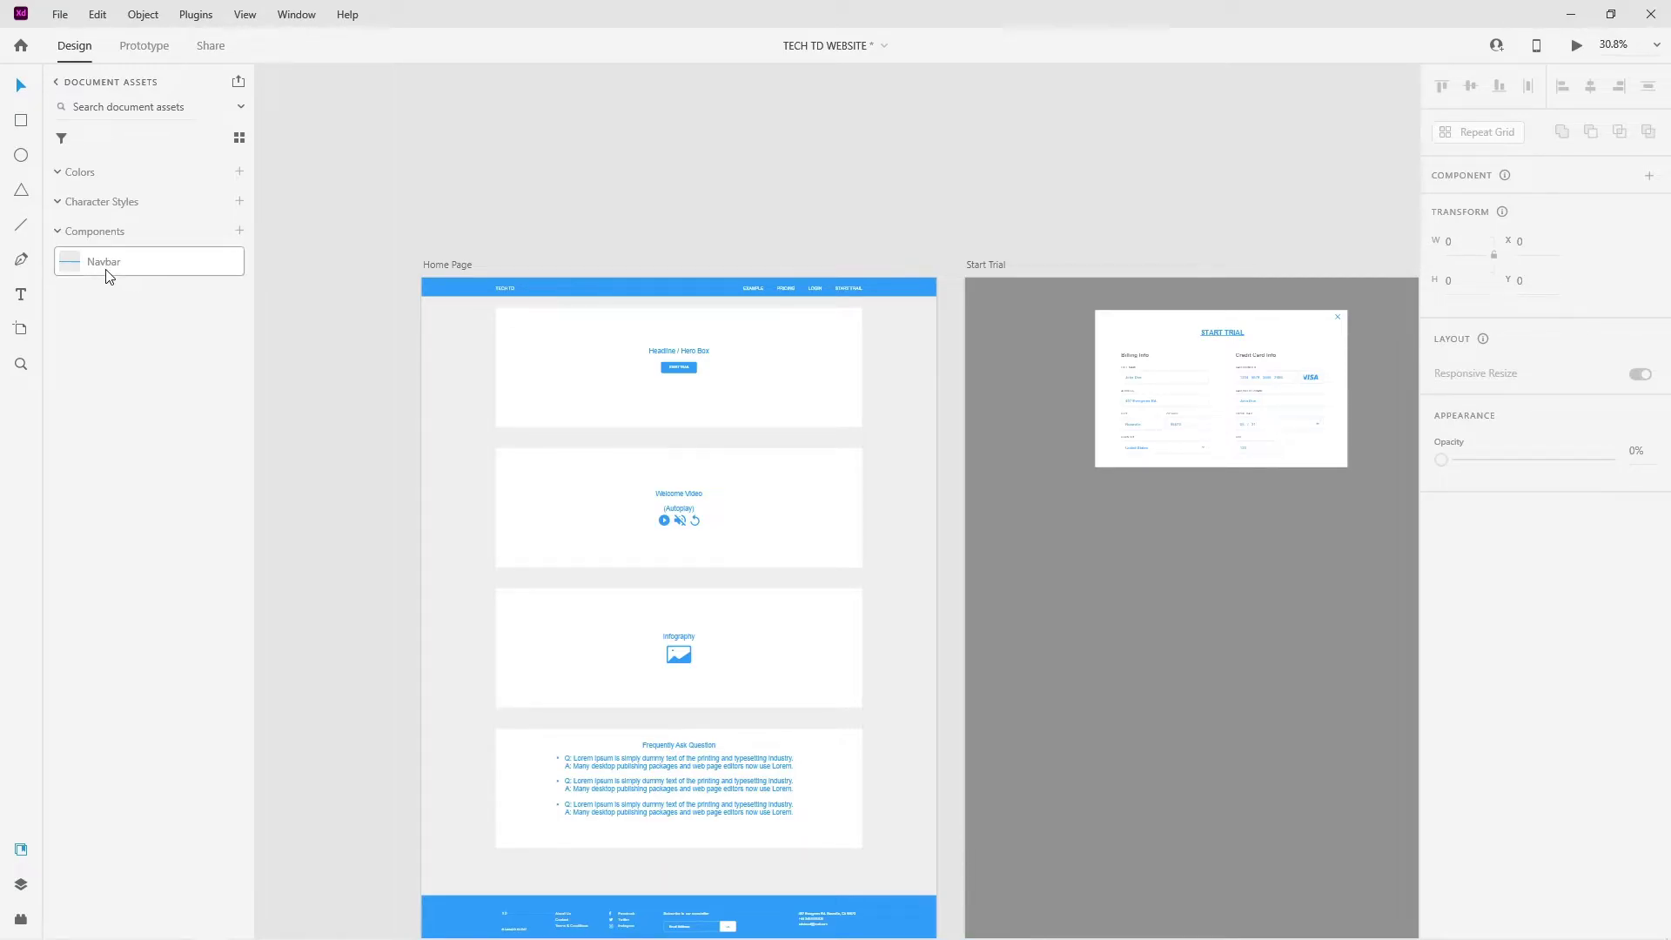
- Duplicate the Home Page artboard in TECH TD WEBSITE and place the copy beside the Start Trial artboard
scroll(489, 269, down, 5)
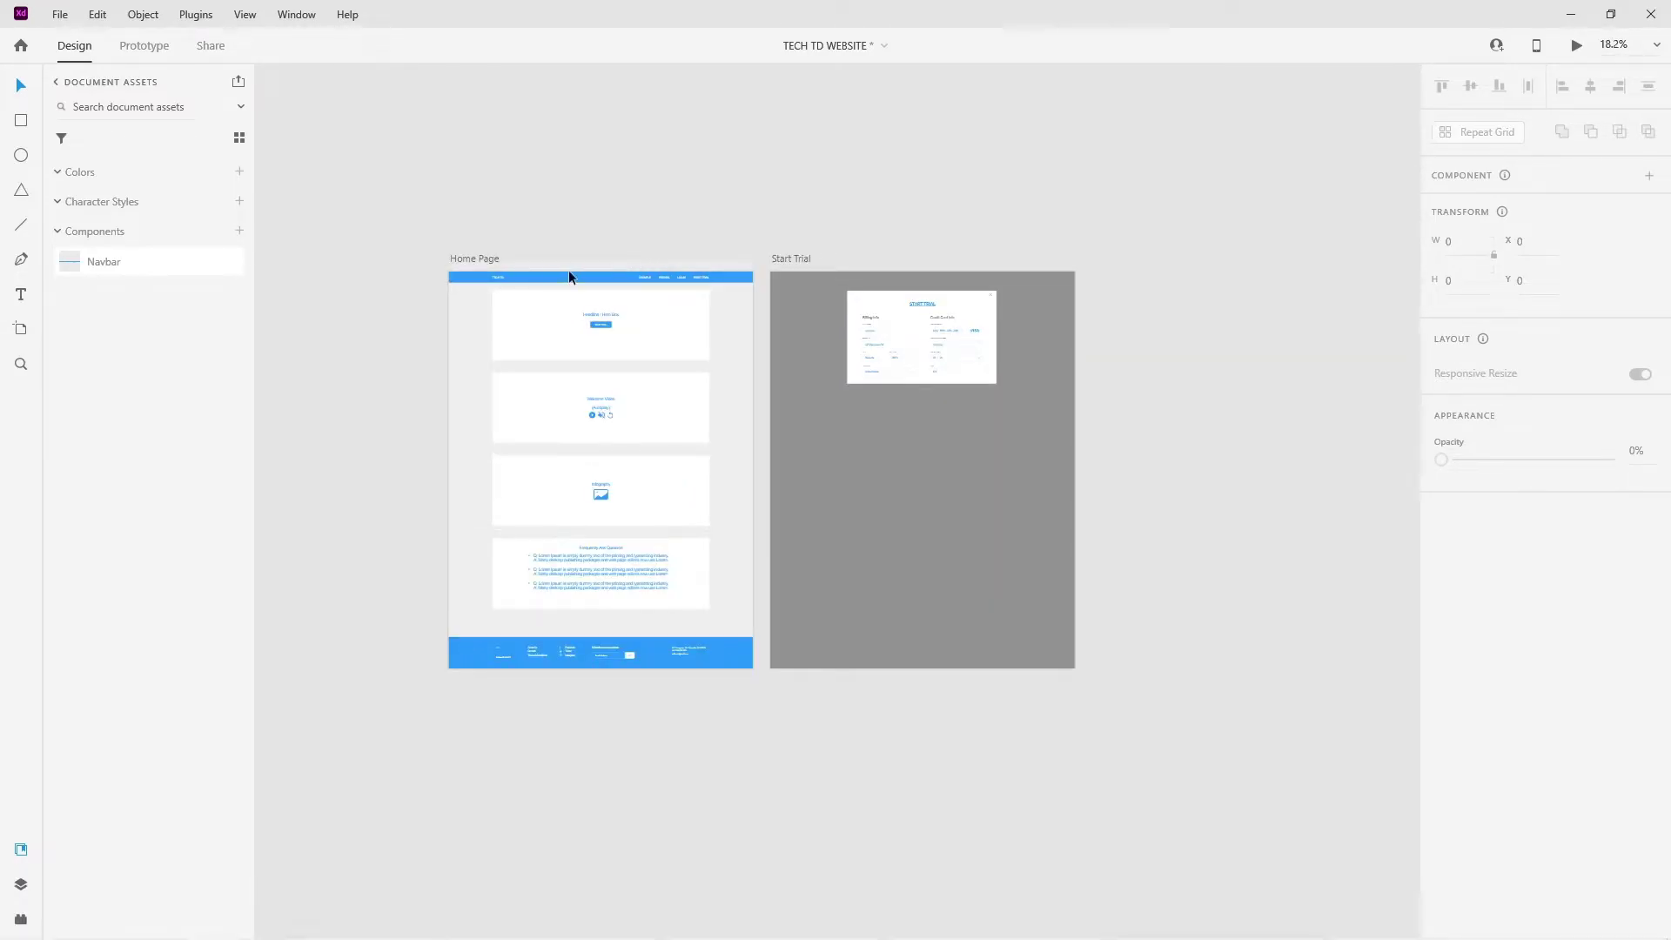
click(474, 259)
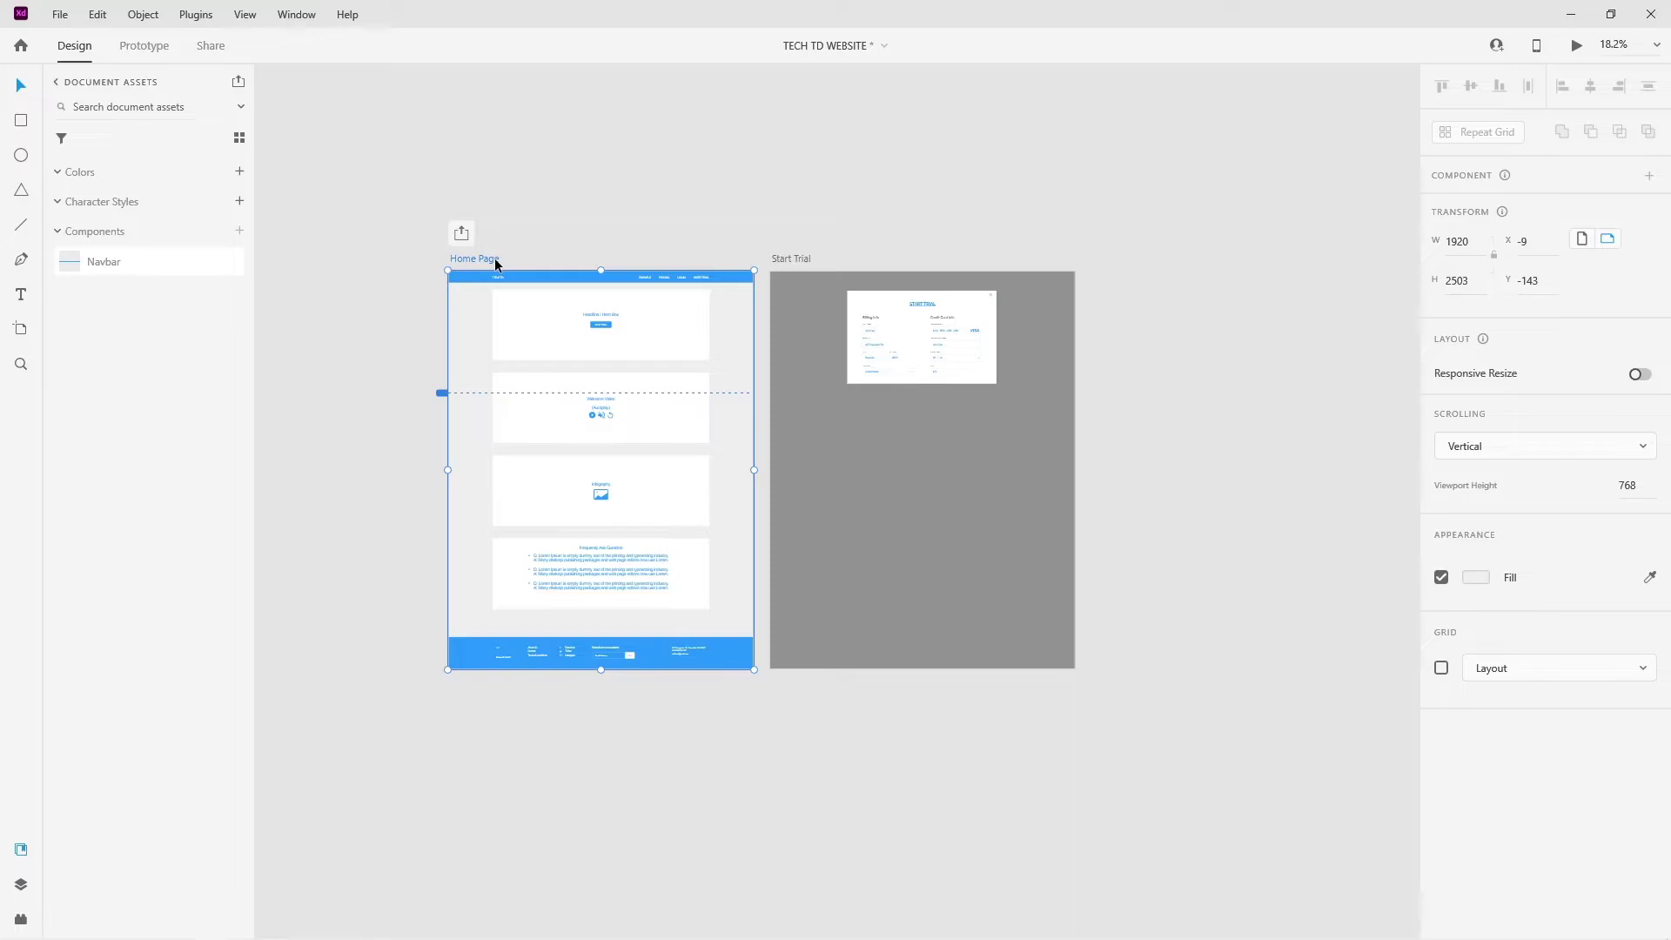
drag(496, 261, 1125, 262)
click(1007, 230)
scroll(1138, 274, down, 5)
scroll(1138, 275, up, 6)
- Rename the duplicated Home Page artboard as Dashboard
click(1120, 262)
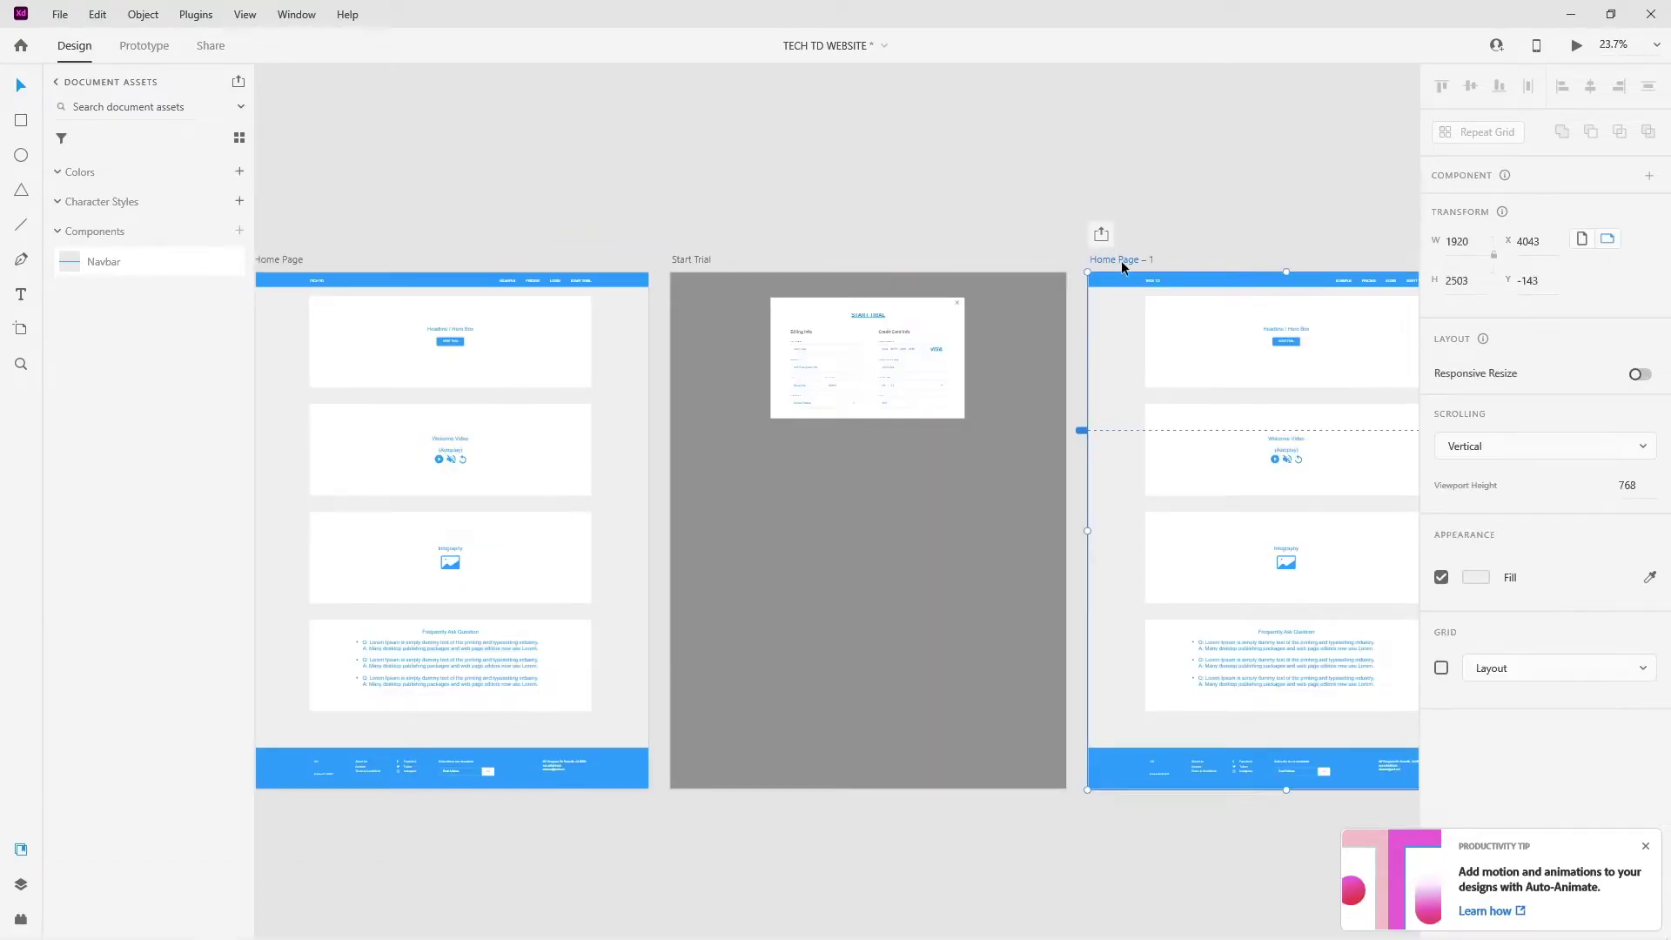
double_click(1121, 262)
text(DashB)
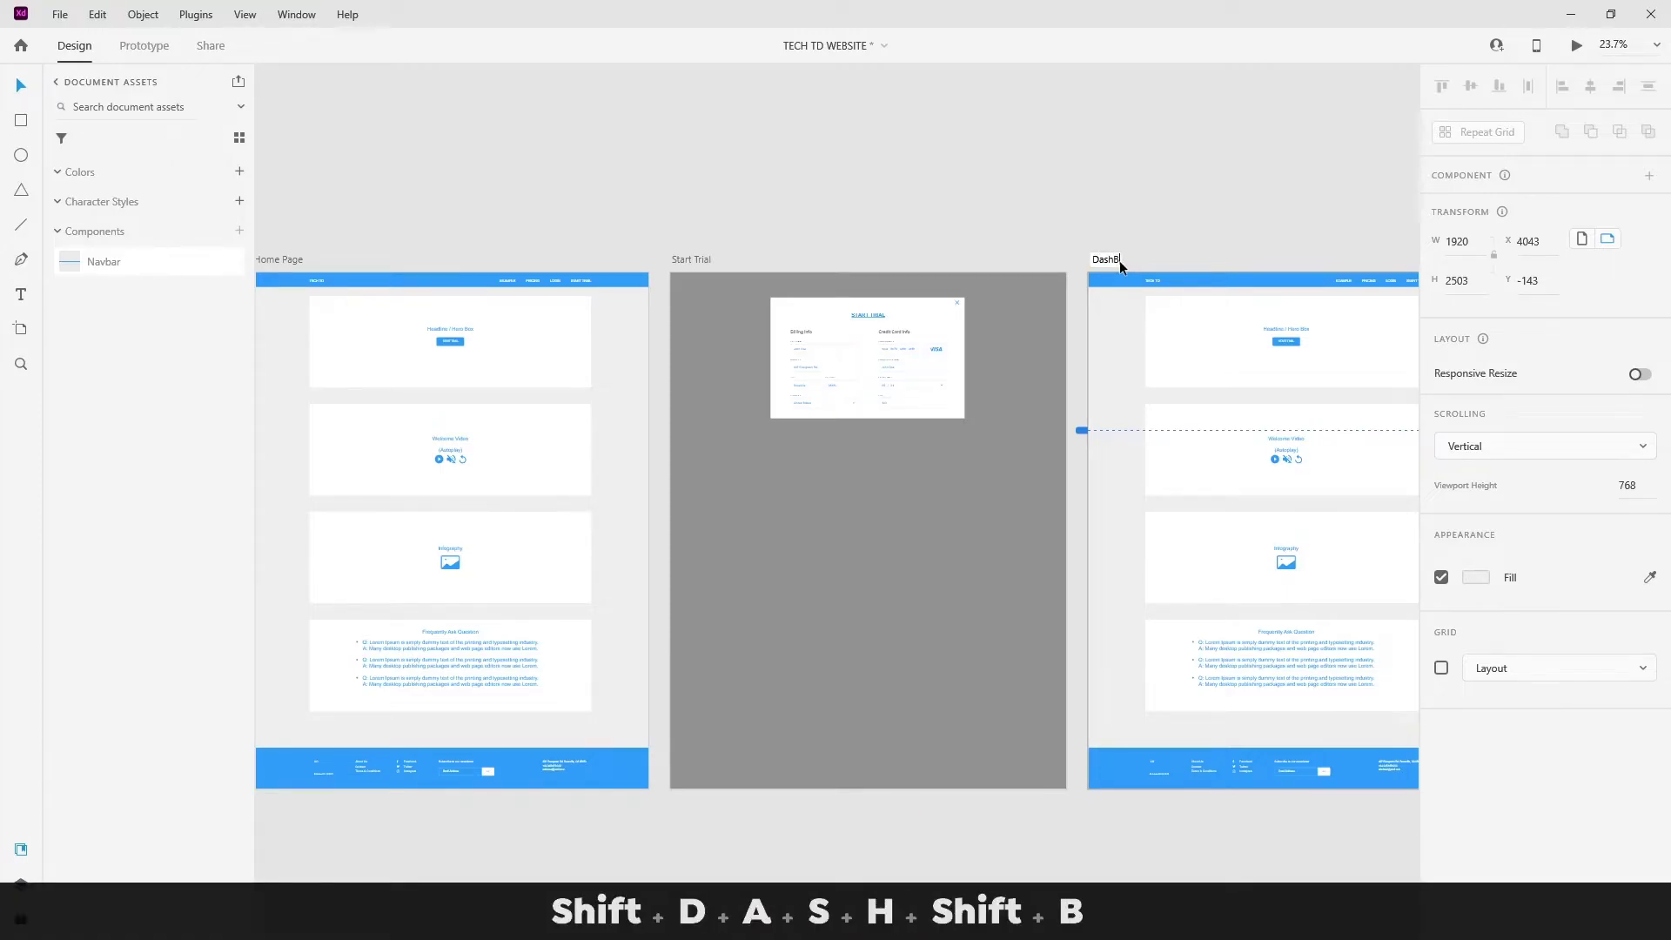
key(BackSpace)
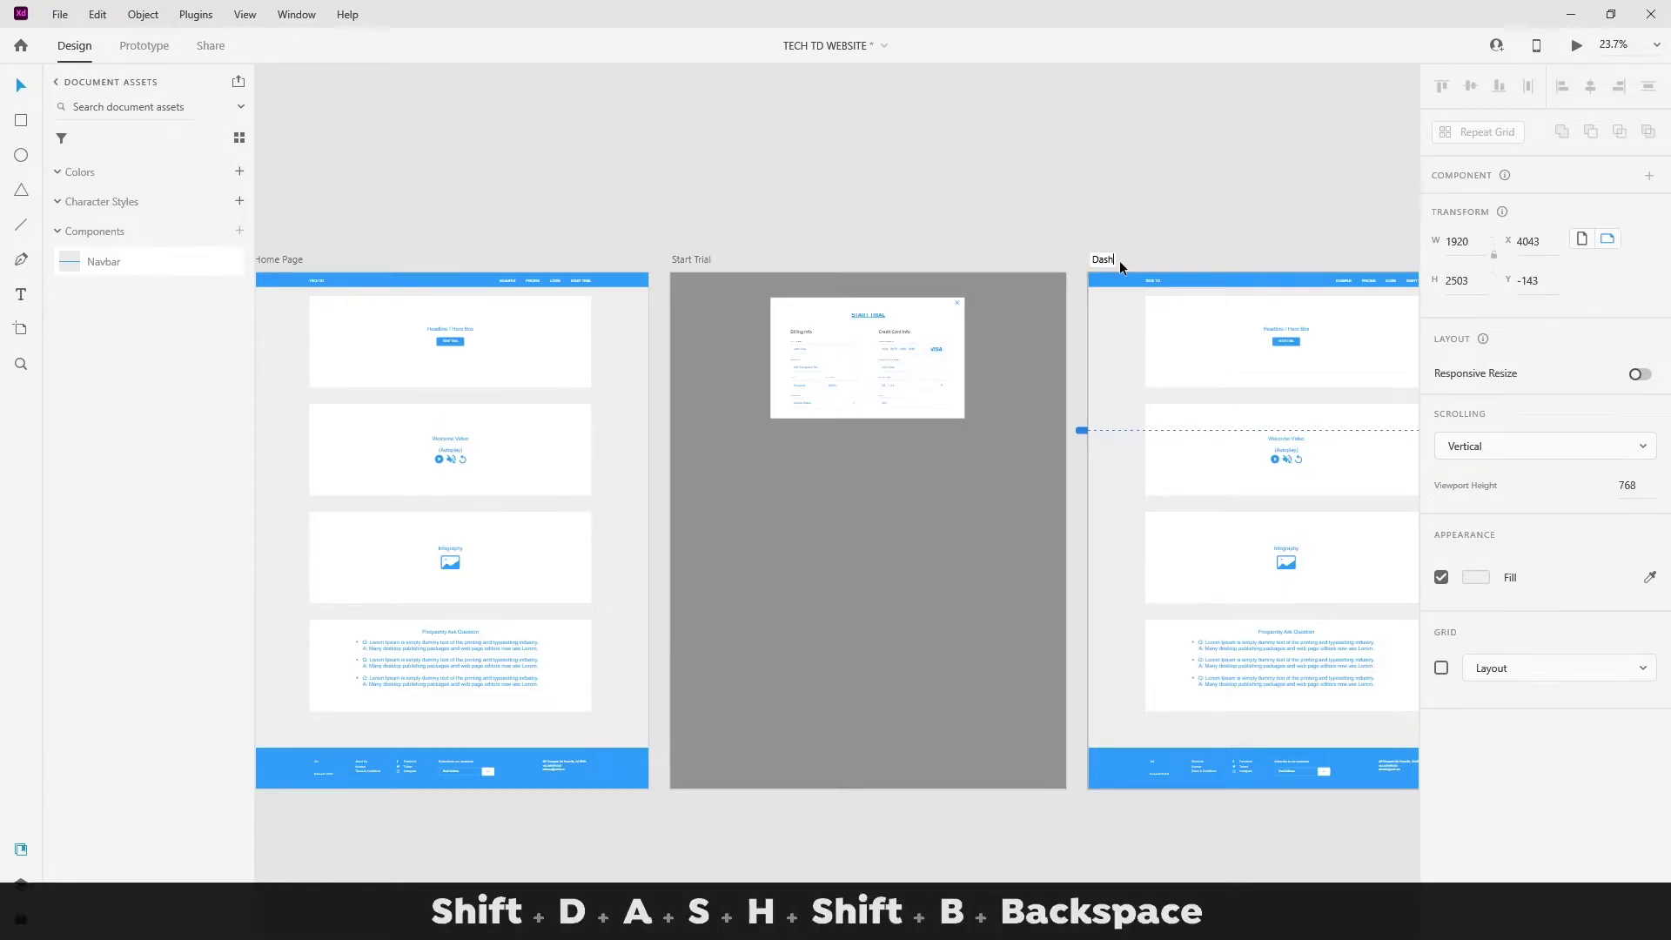
text(bor)
text(a)
key(BackSpace)
key(BackSpace)
text(ard)
key(Return)
click(1250, 243)
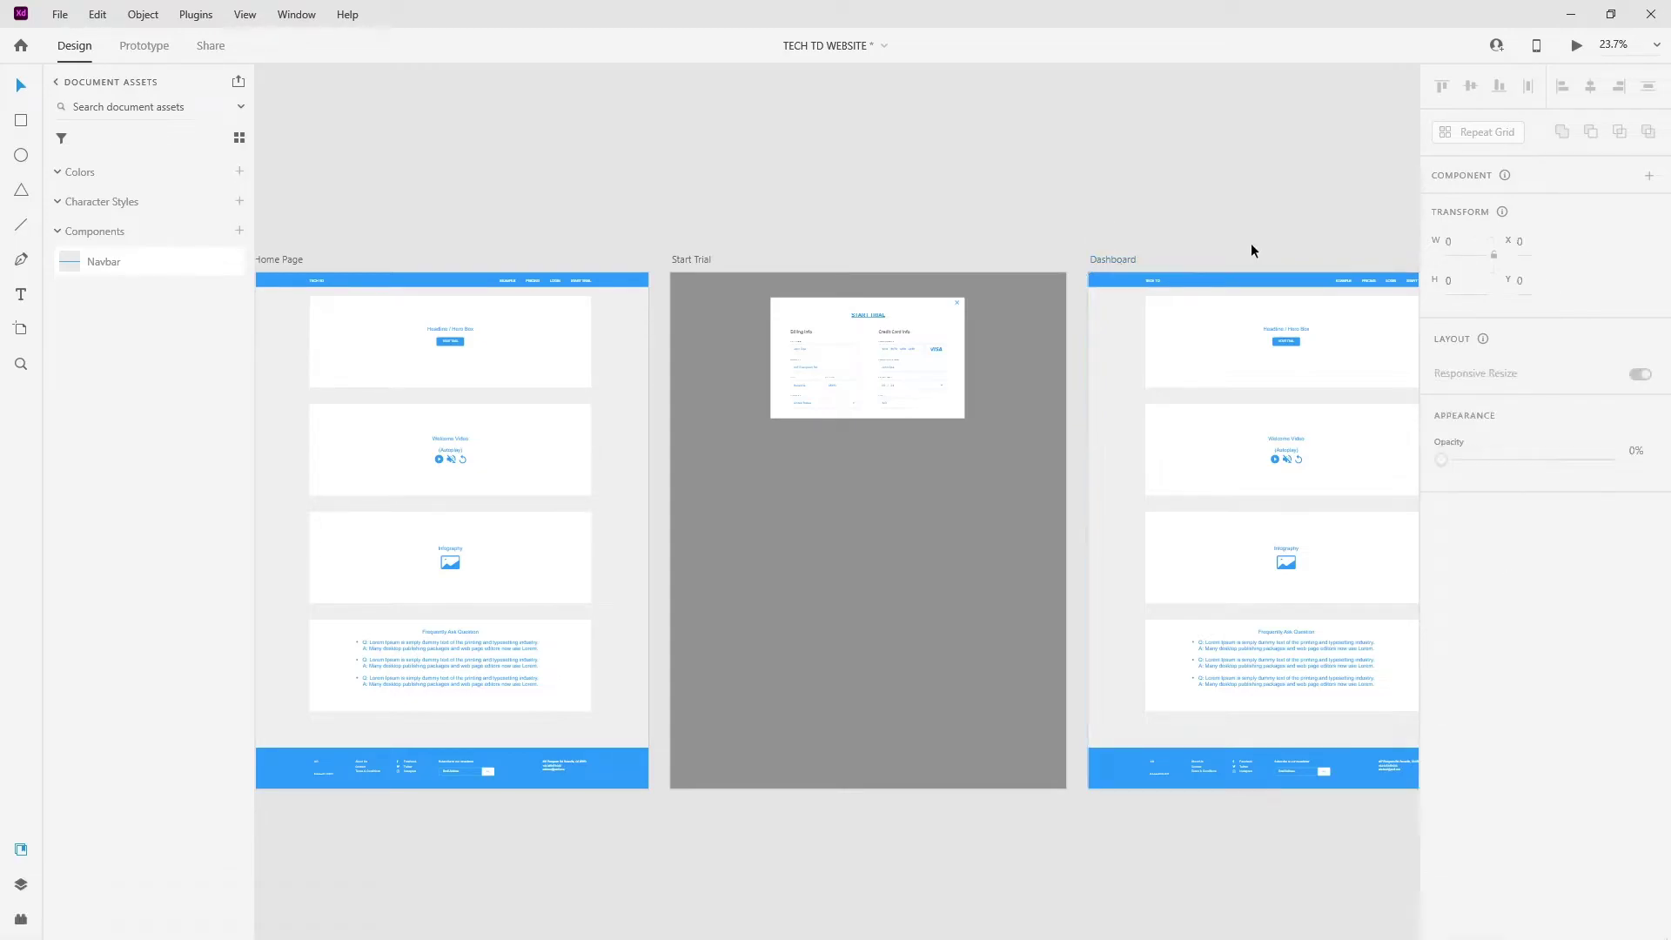
- Compare the Home Page navigation bar with the component instance on the Dashboard artboard, including its corner marker
scroll(1246, 247, down, 3)
scroll(1297, 265, up, 3)
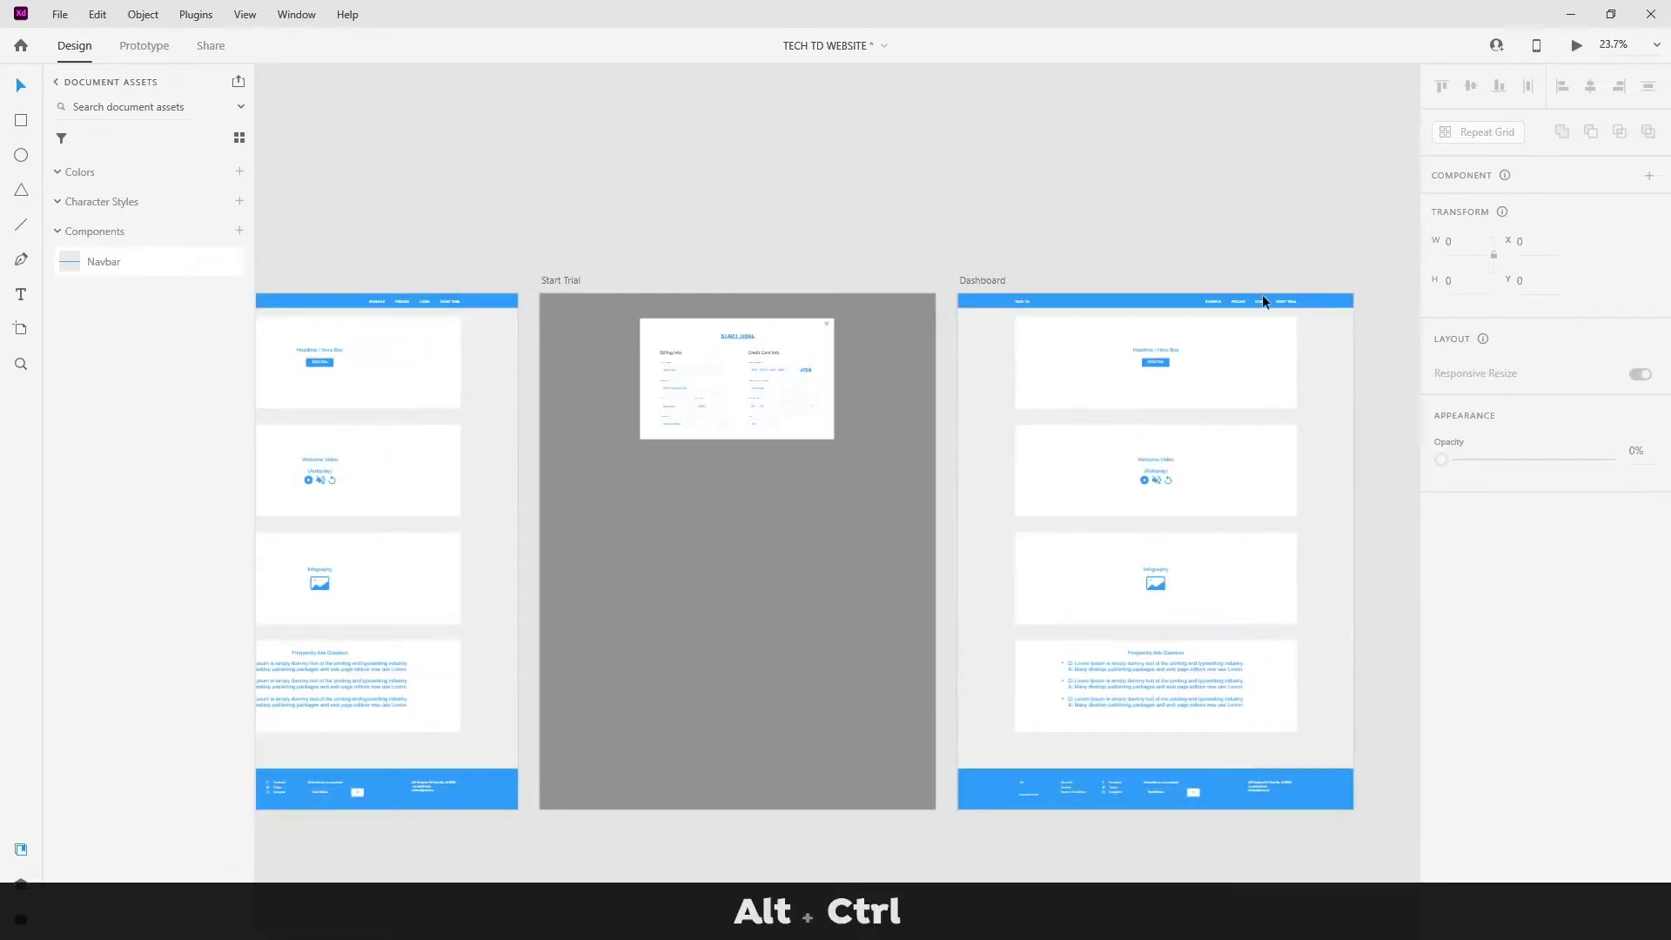
drag(747, 223, 1048, 268)
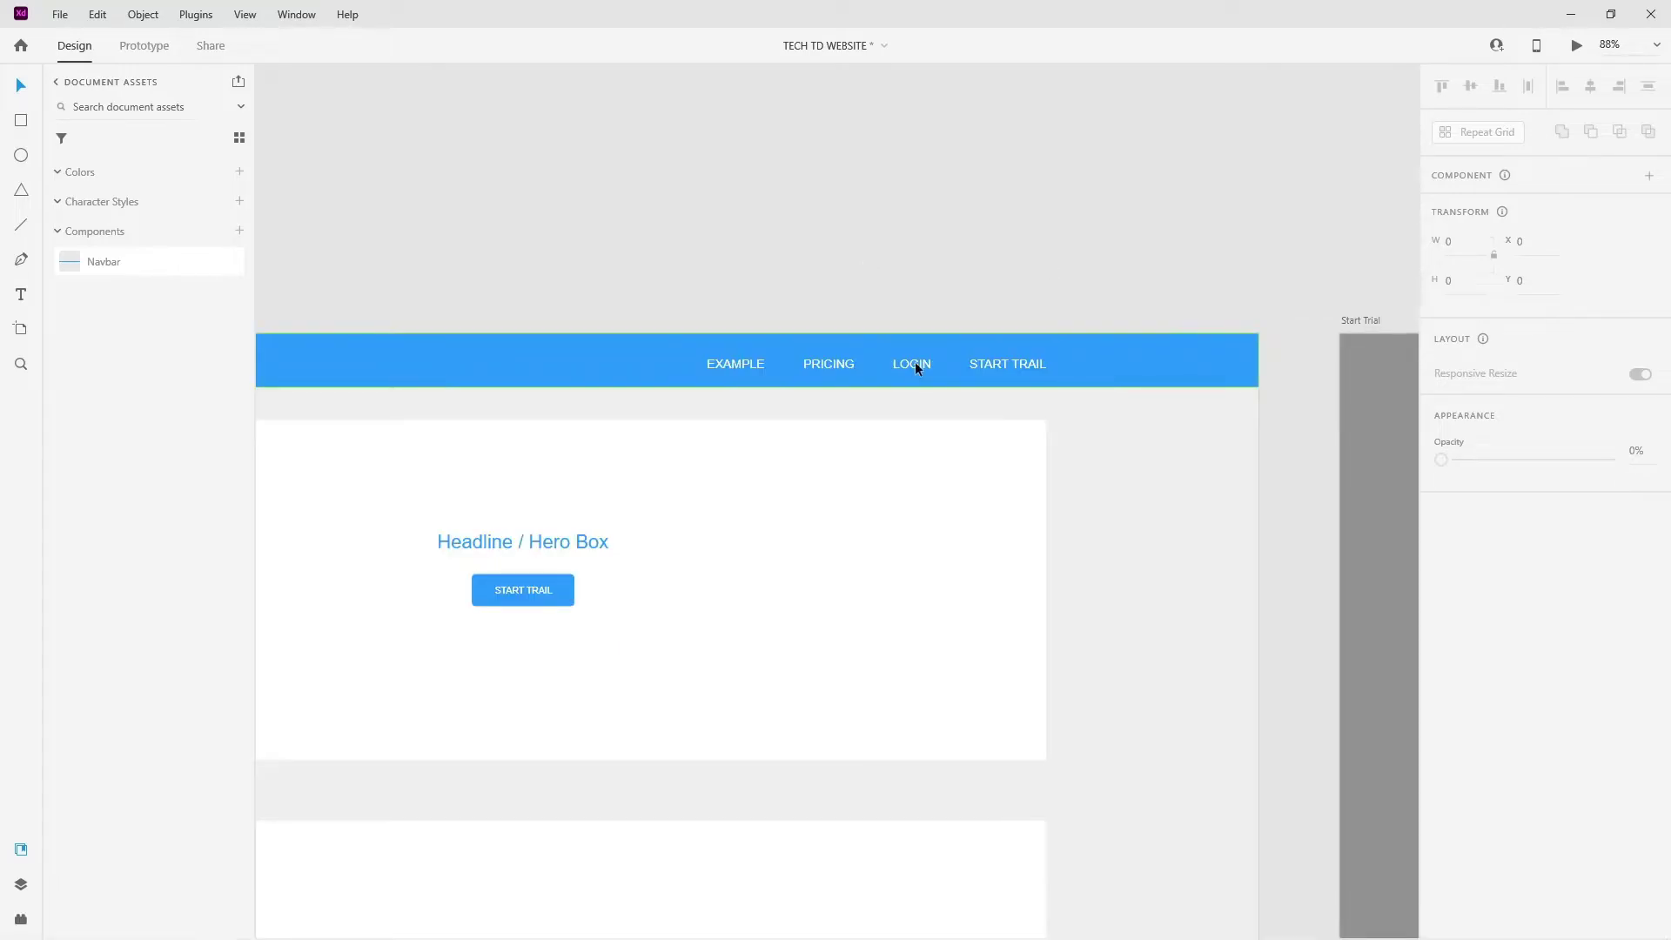
drag(1037, 305, 723, 218)
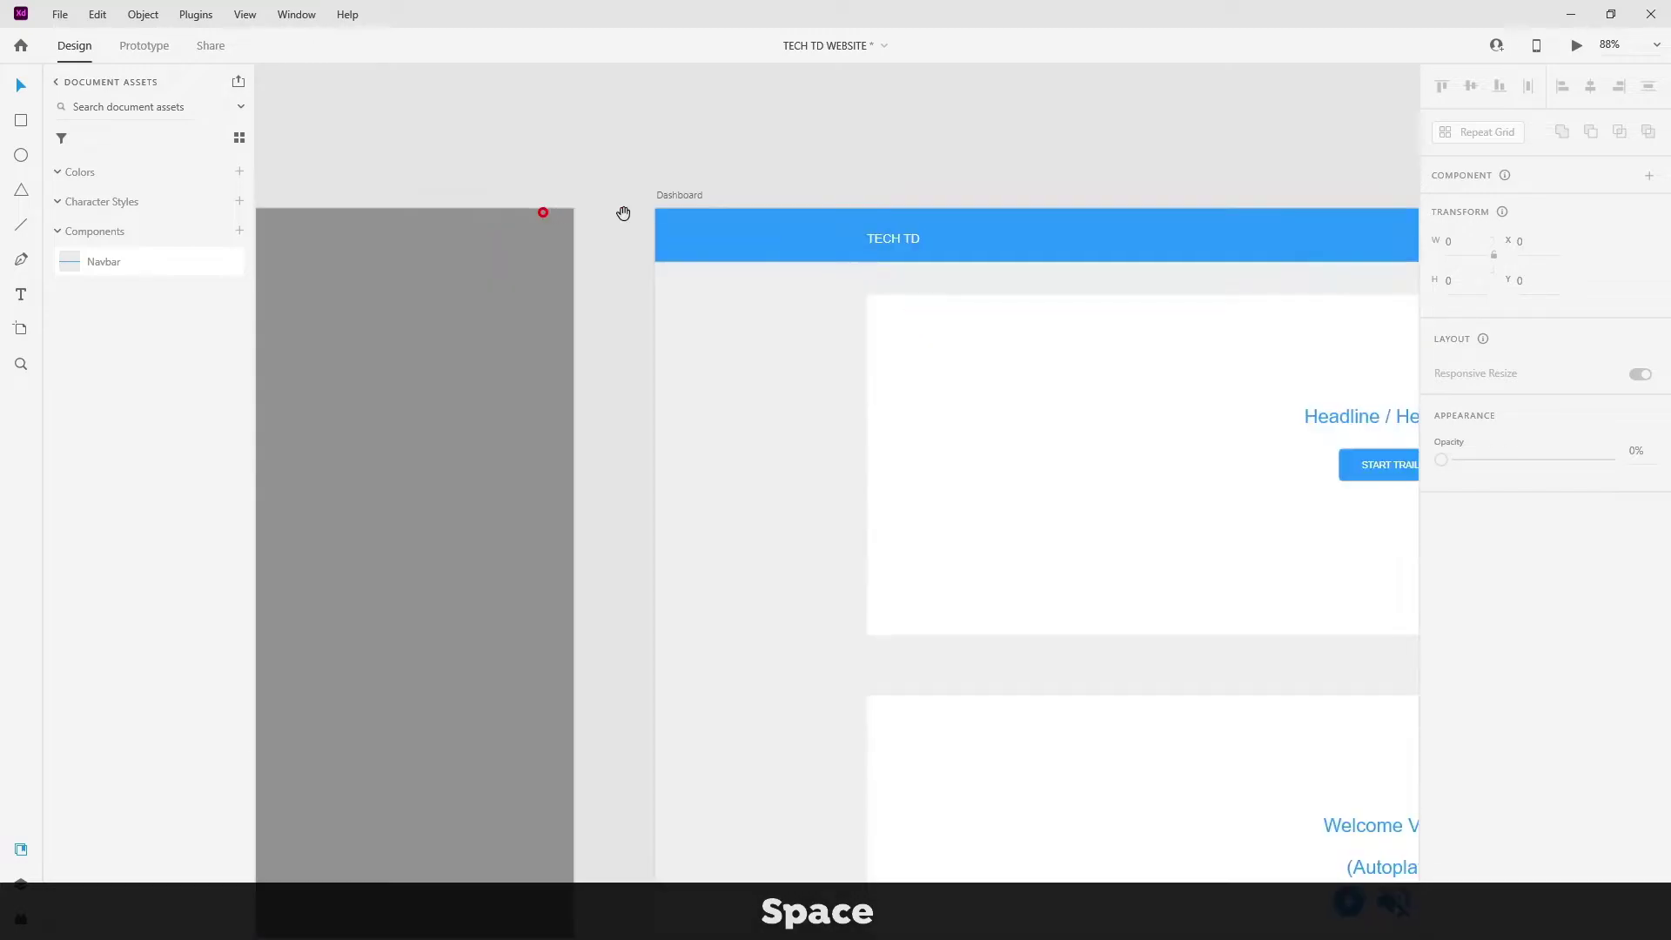
click(1091, 231)
drag(1073, 182, 452, 160)
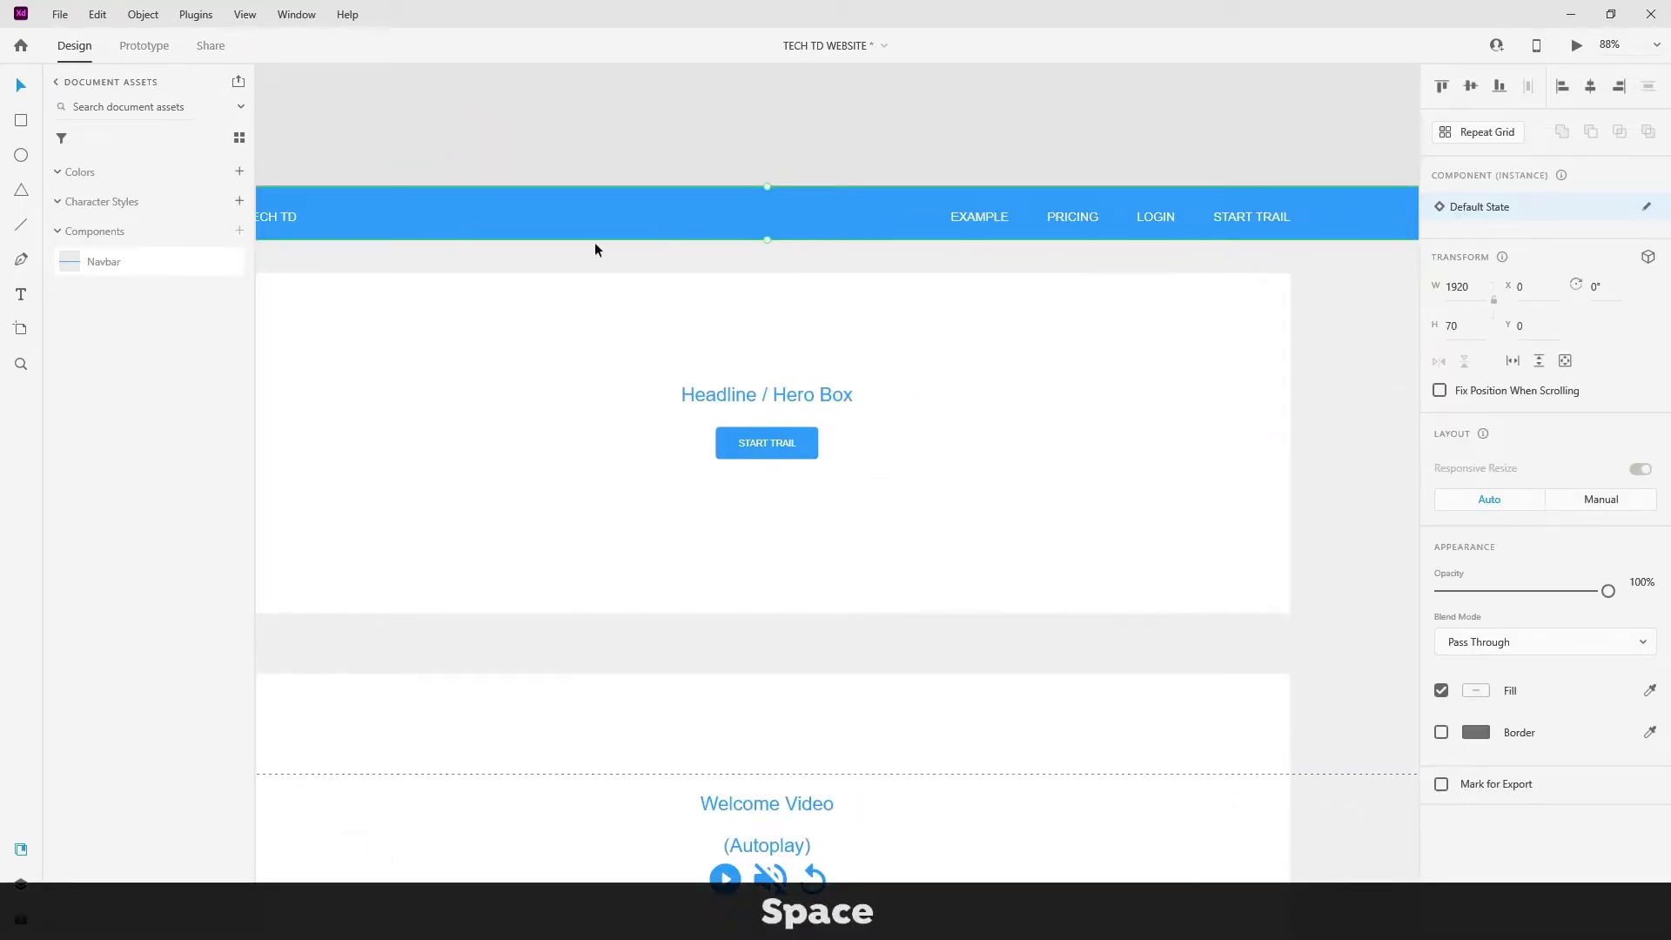
scroll(1012, 241, down, 2)
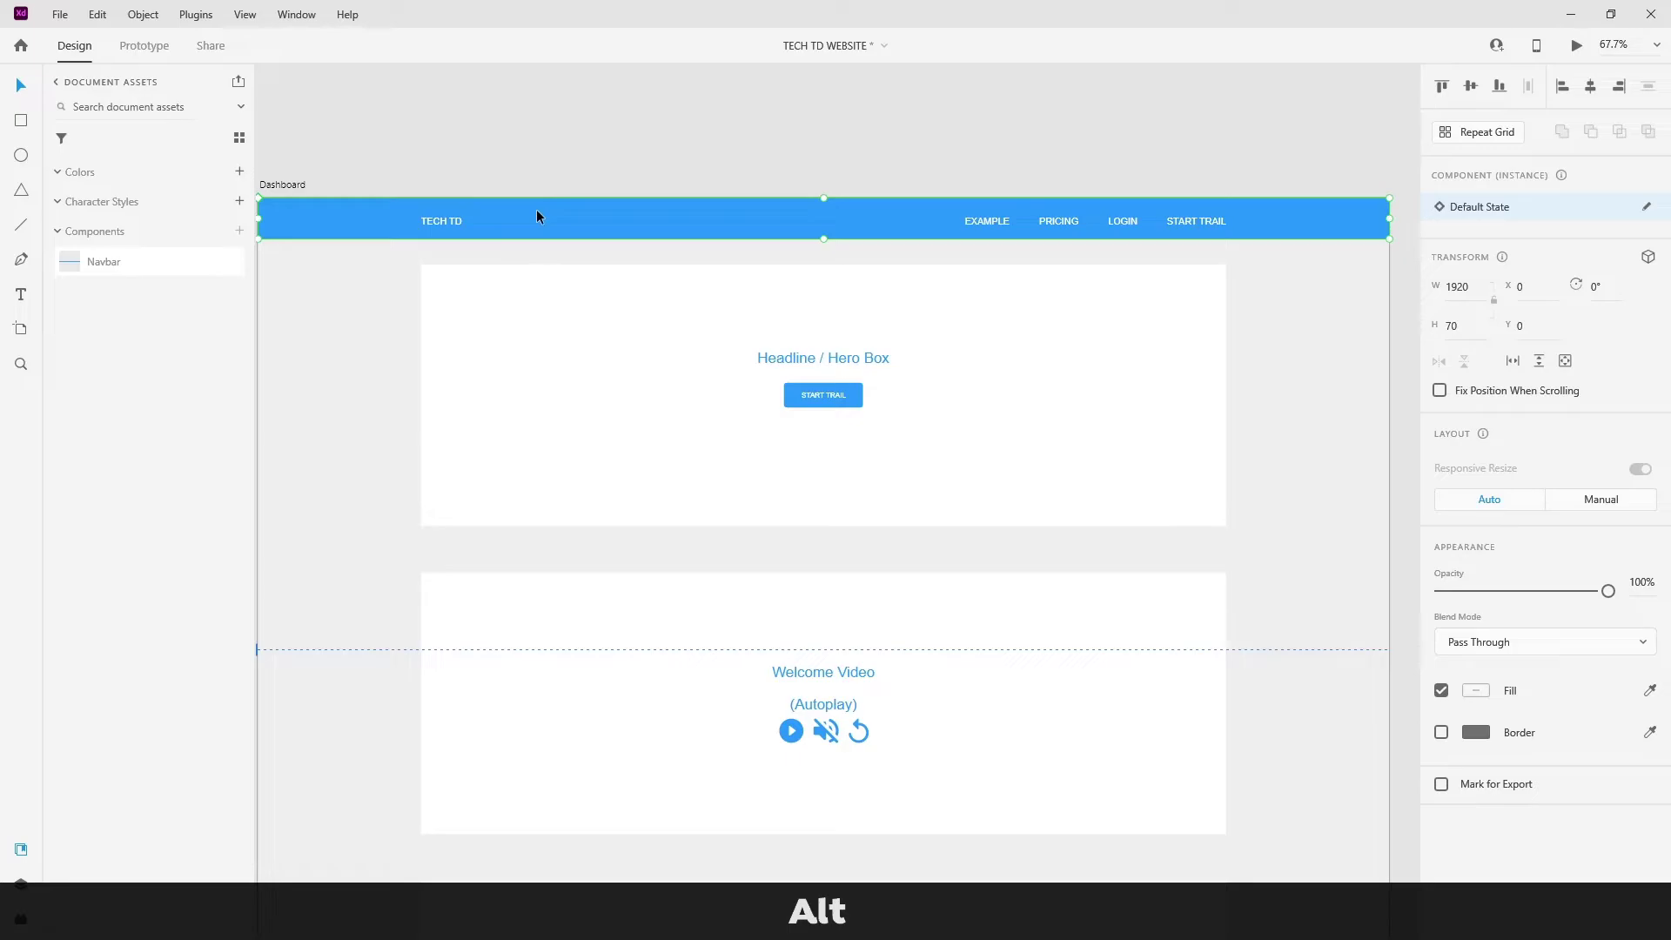
scroll(536, 216, up, 8)
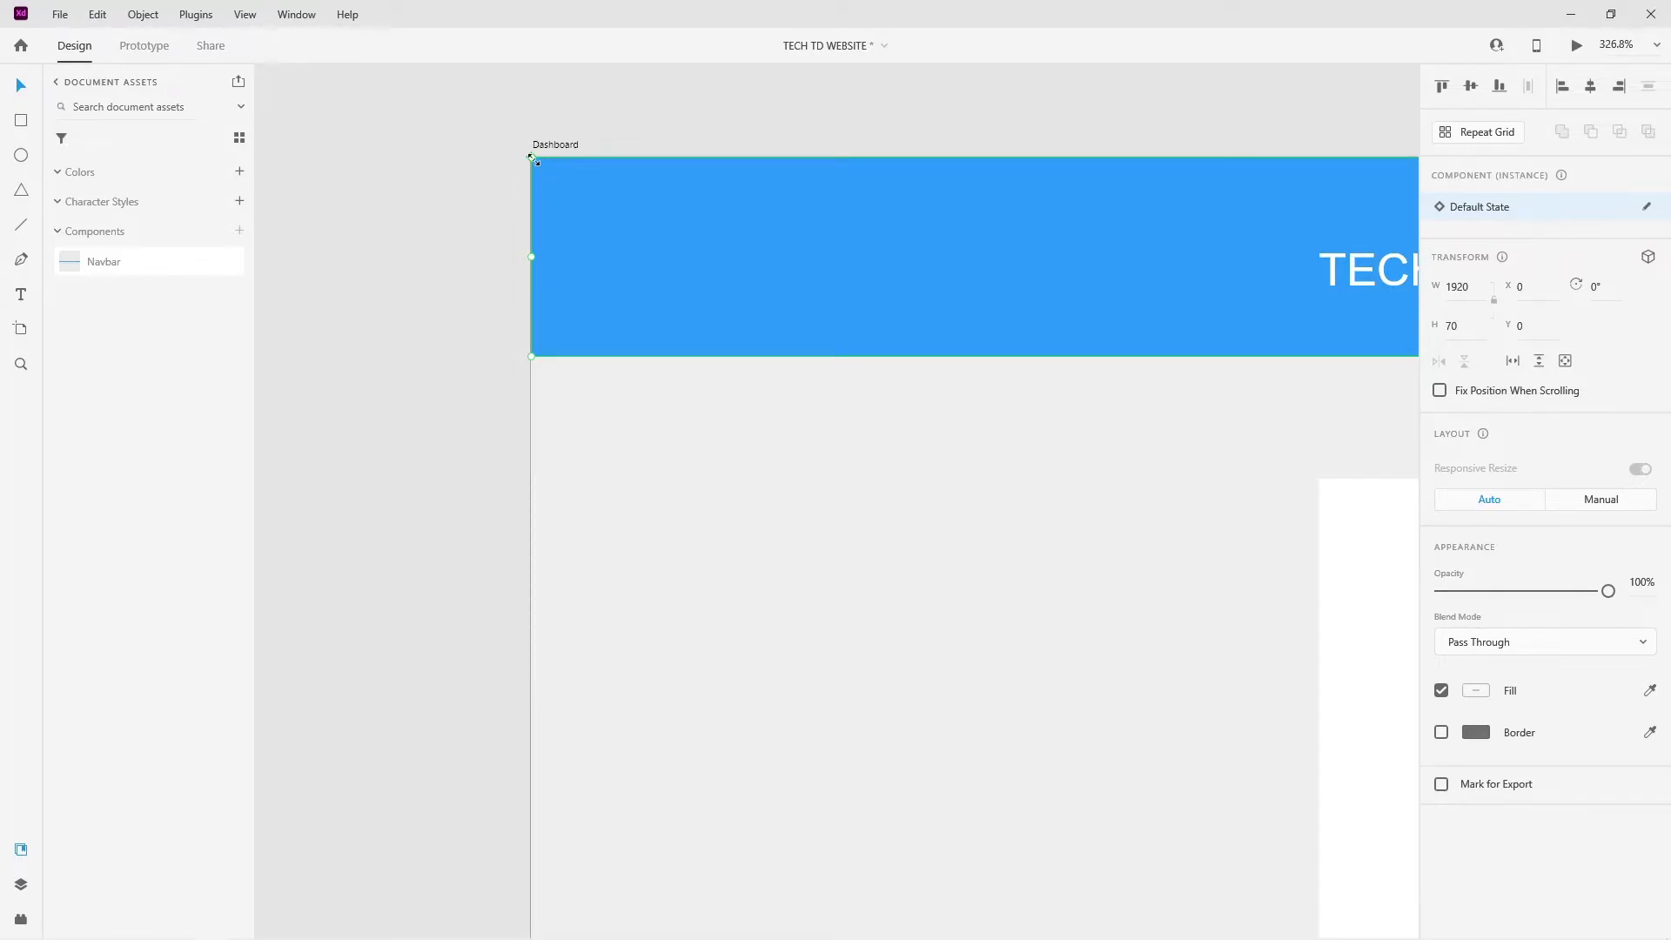
scroll(531, 157, down, 10)
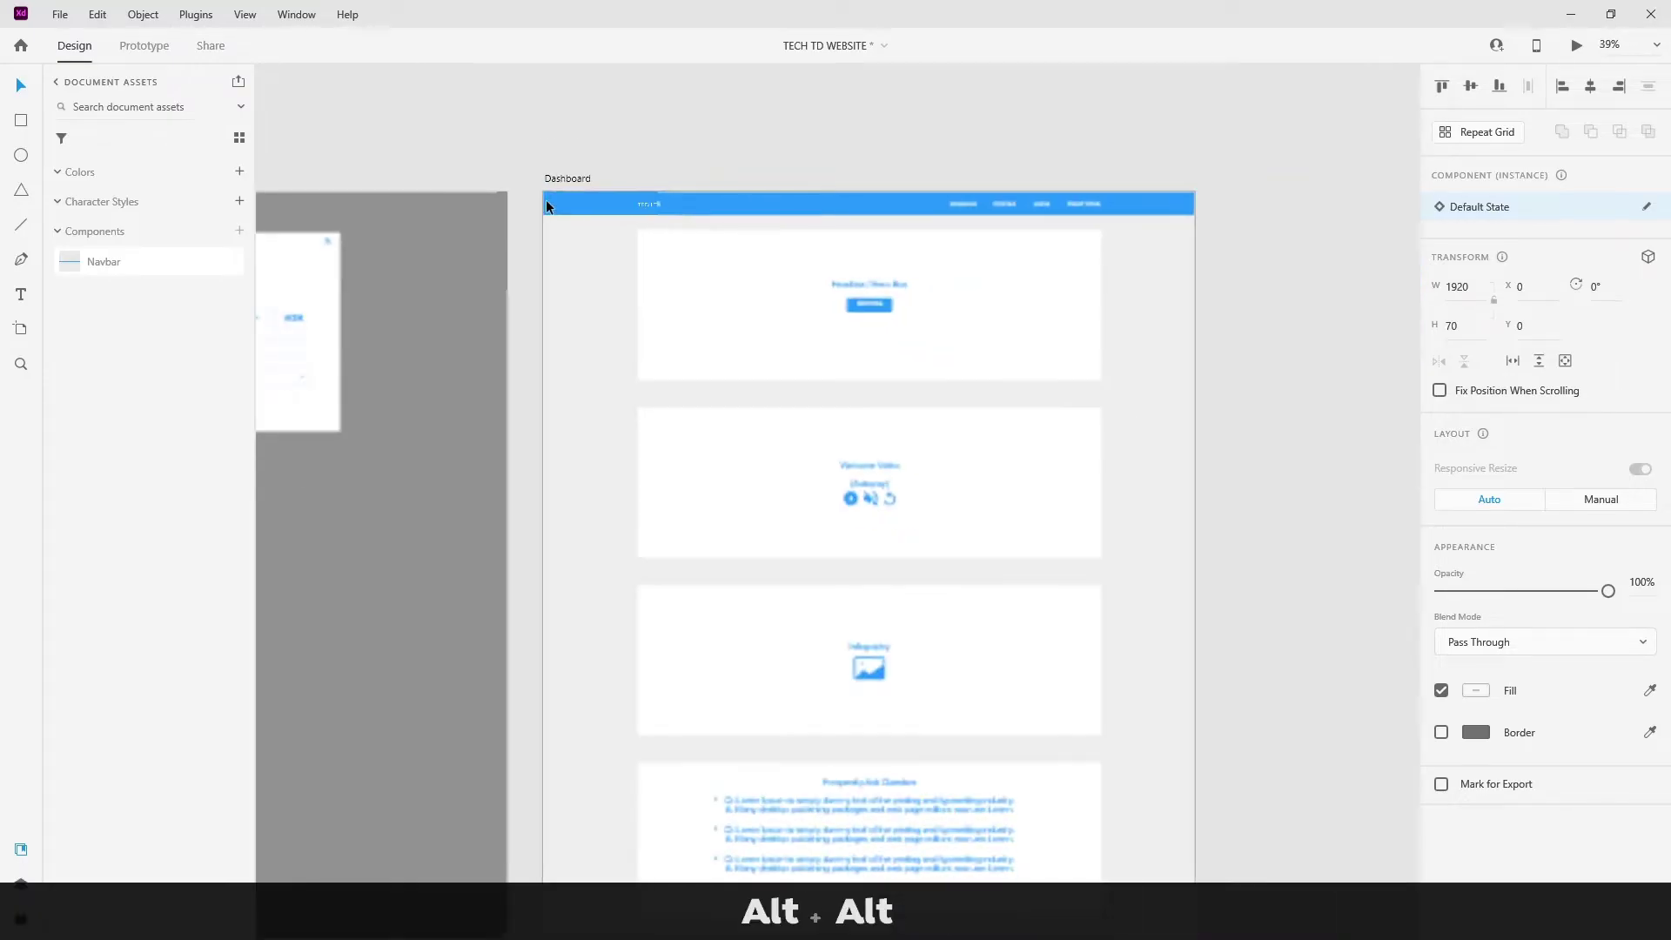
scroll(546, 202, down, 1)
drag(449, 166, 1111, 175)
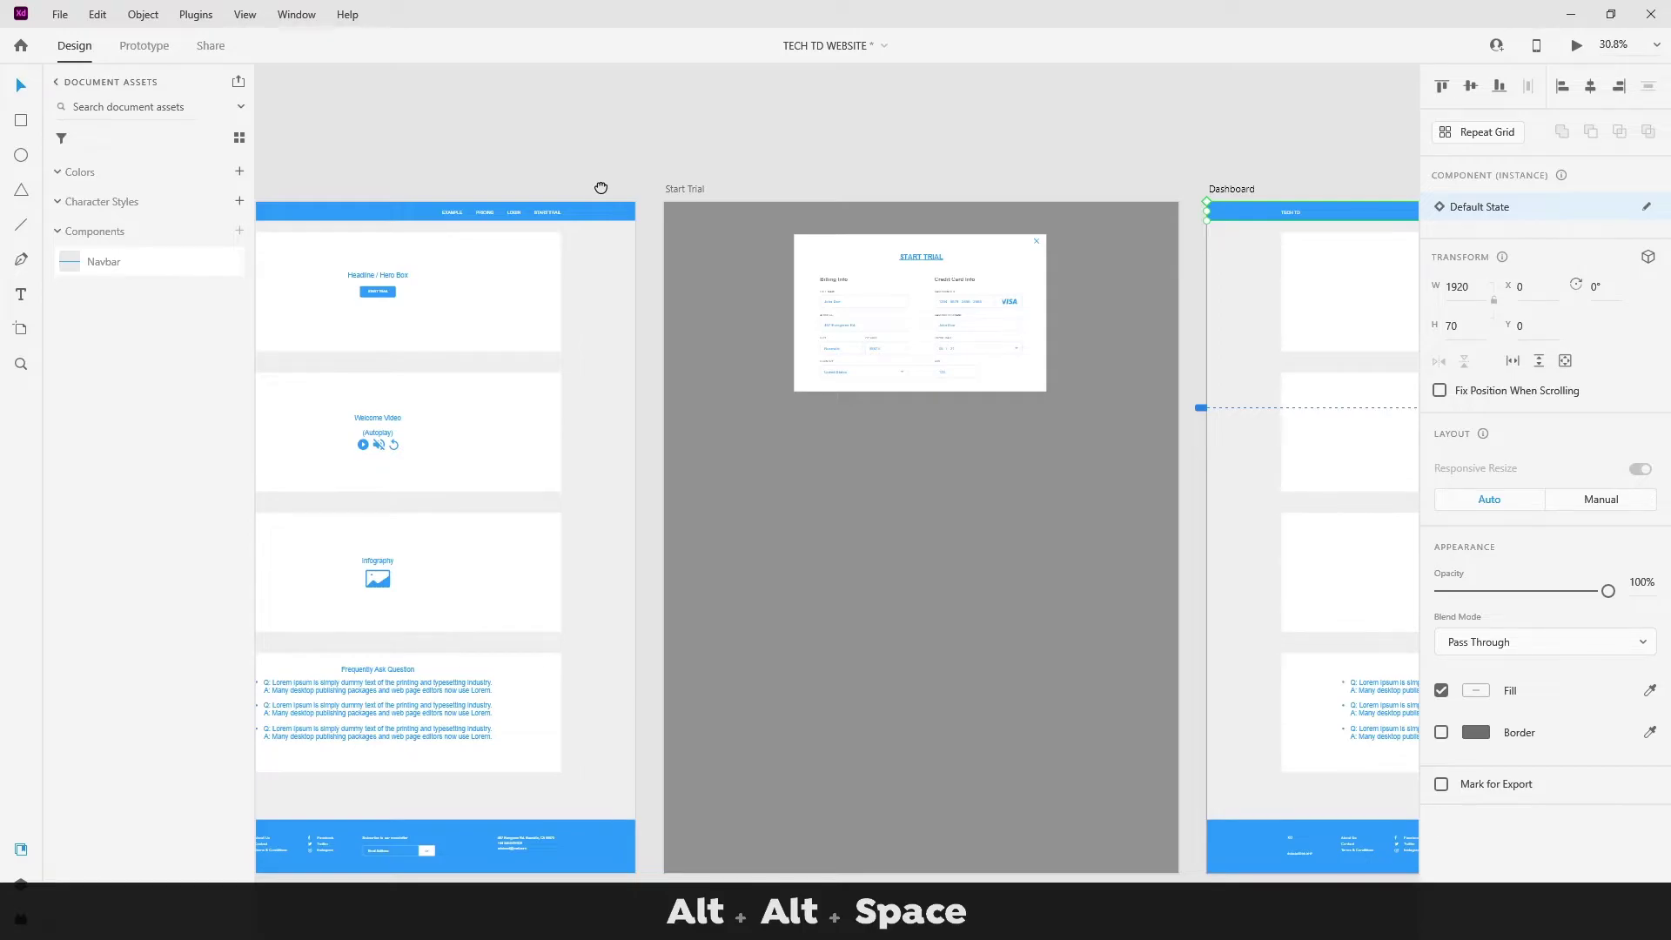
- Change the LOGIN link to SIGN IN in the main Navbar component on the Home Page
key(ctrl+shift+k)
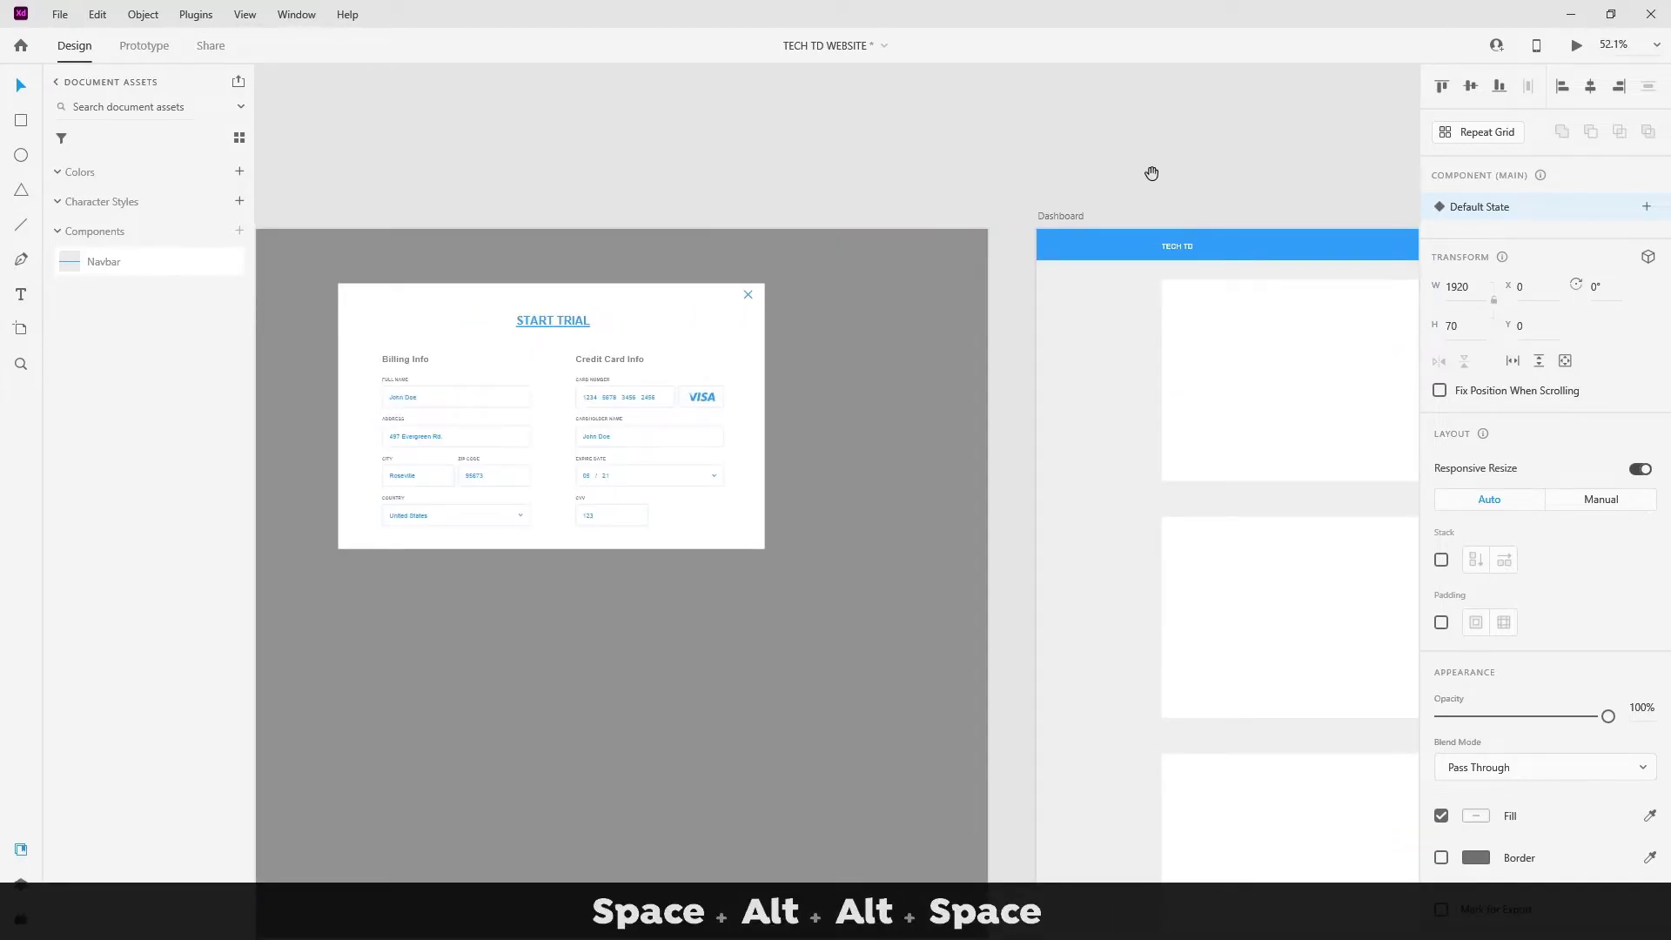
drag(1151, 173, 1212, 180)
drag(647, 179, 939, 209)
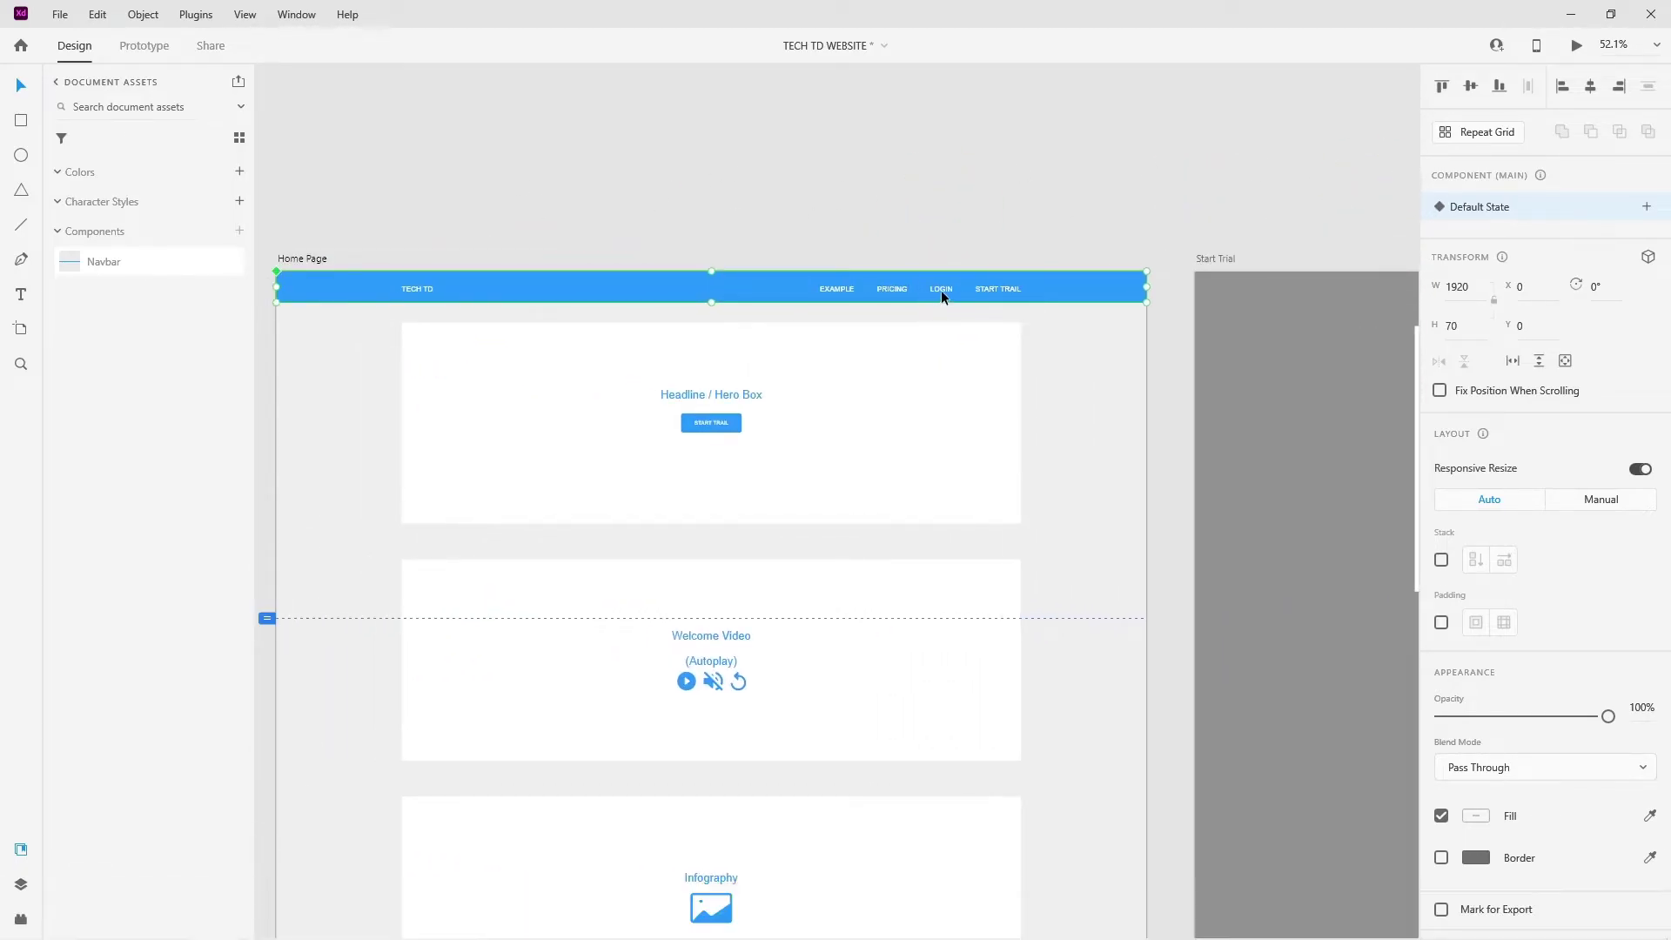
scroll(941, 296, up, 5)
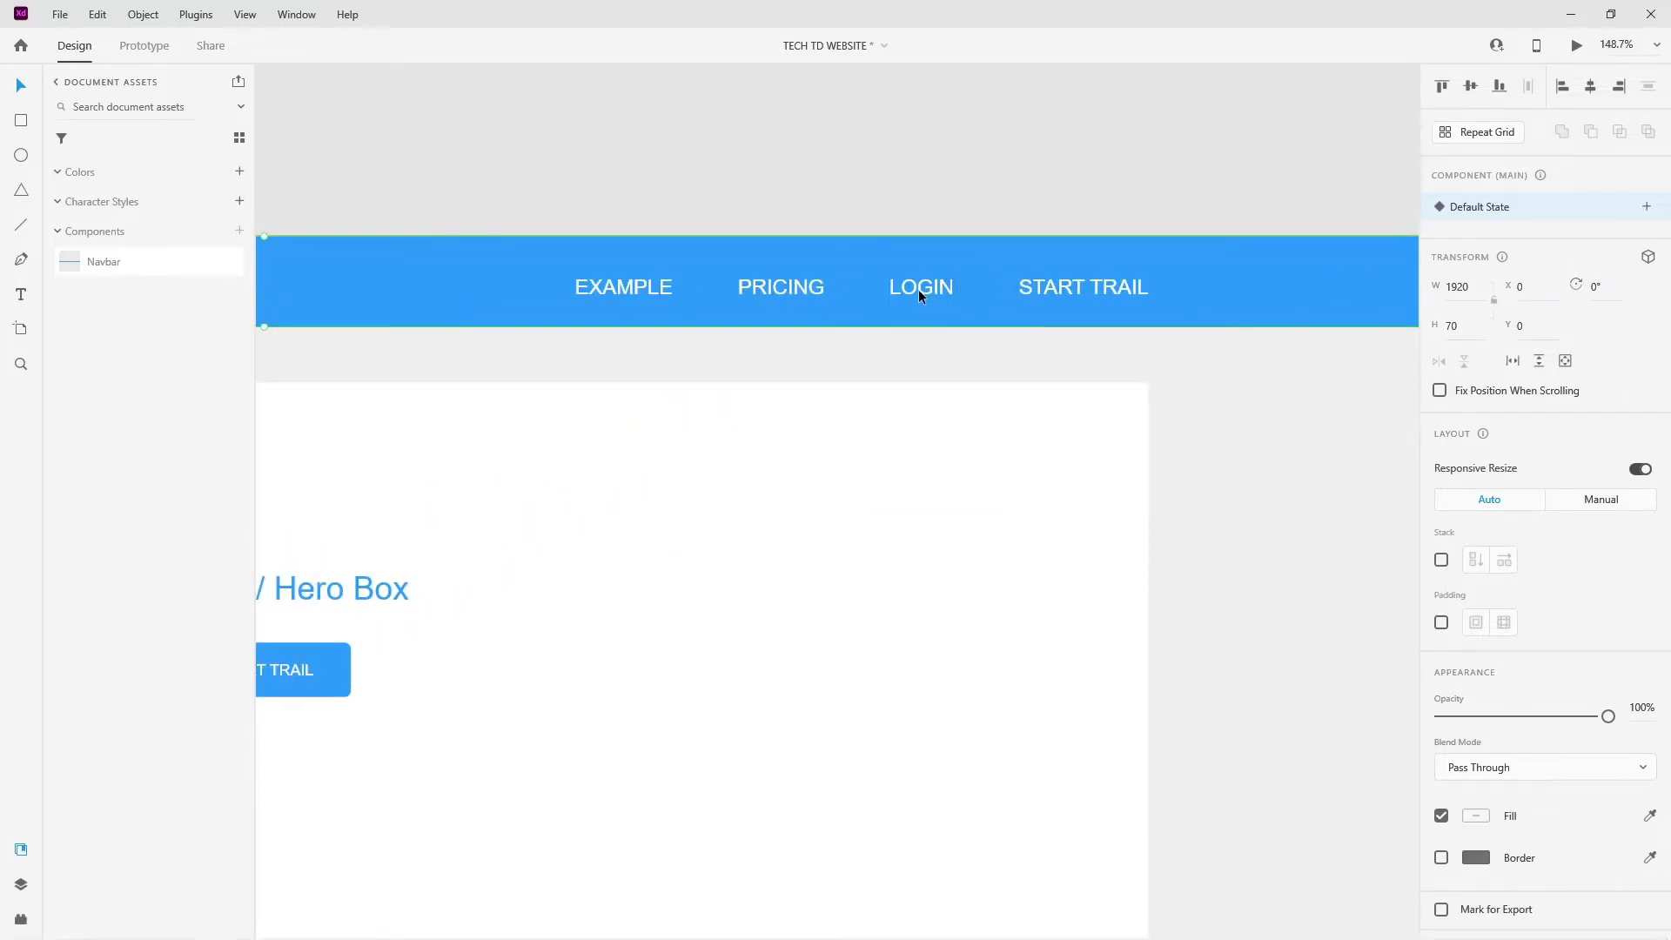
double_click(924, 285)
key(ctrl+a)
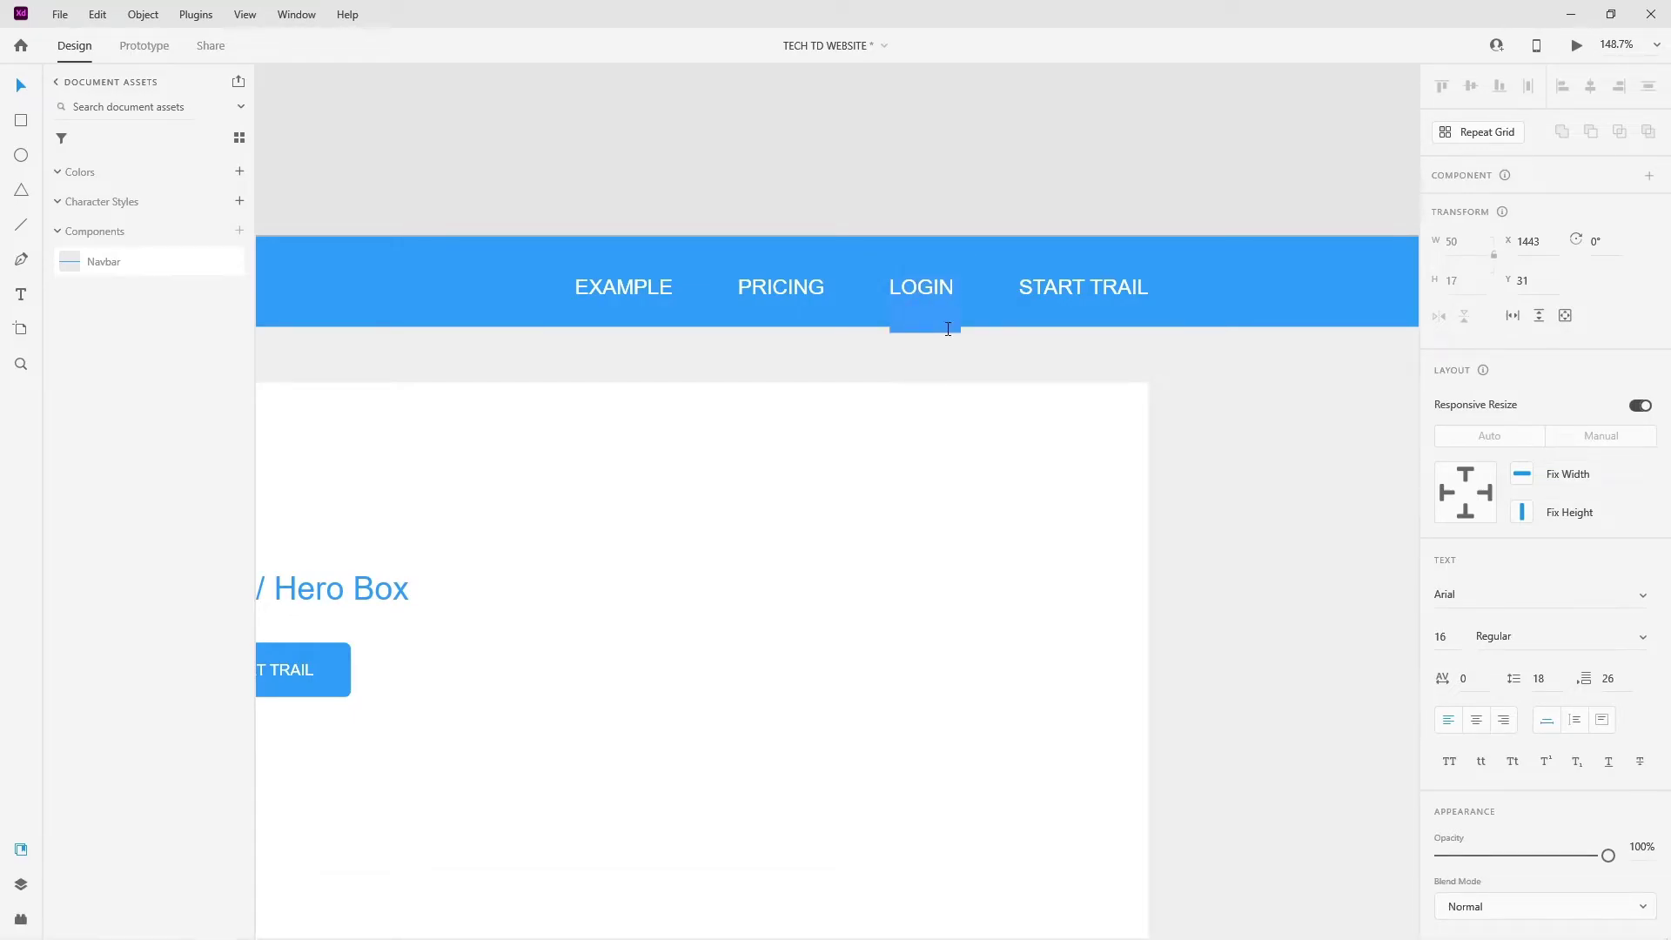
text(Si)
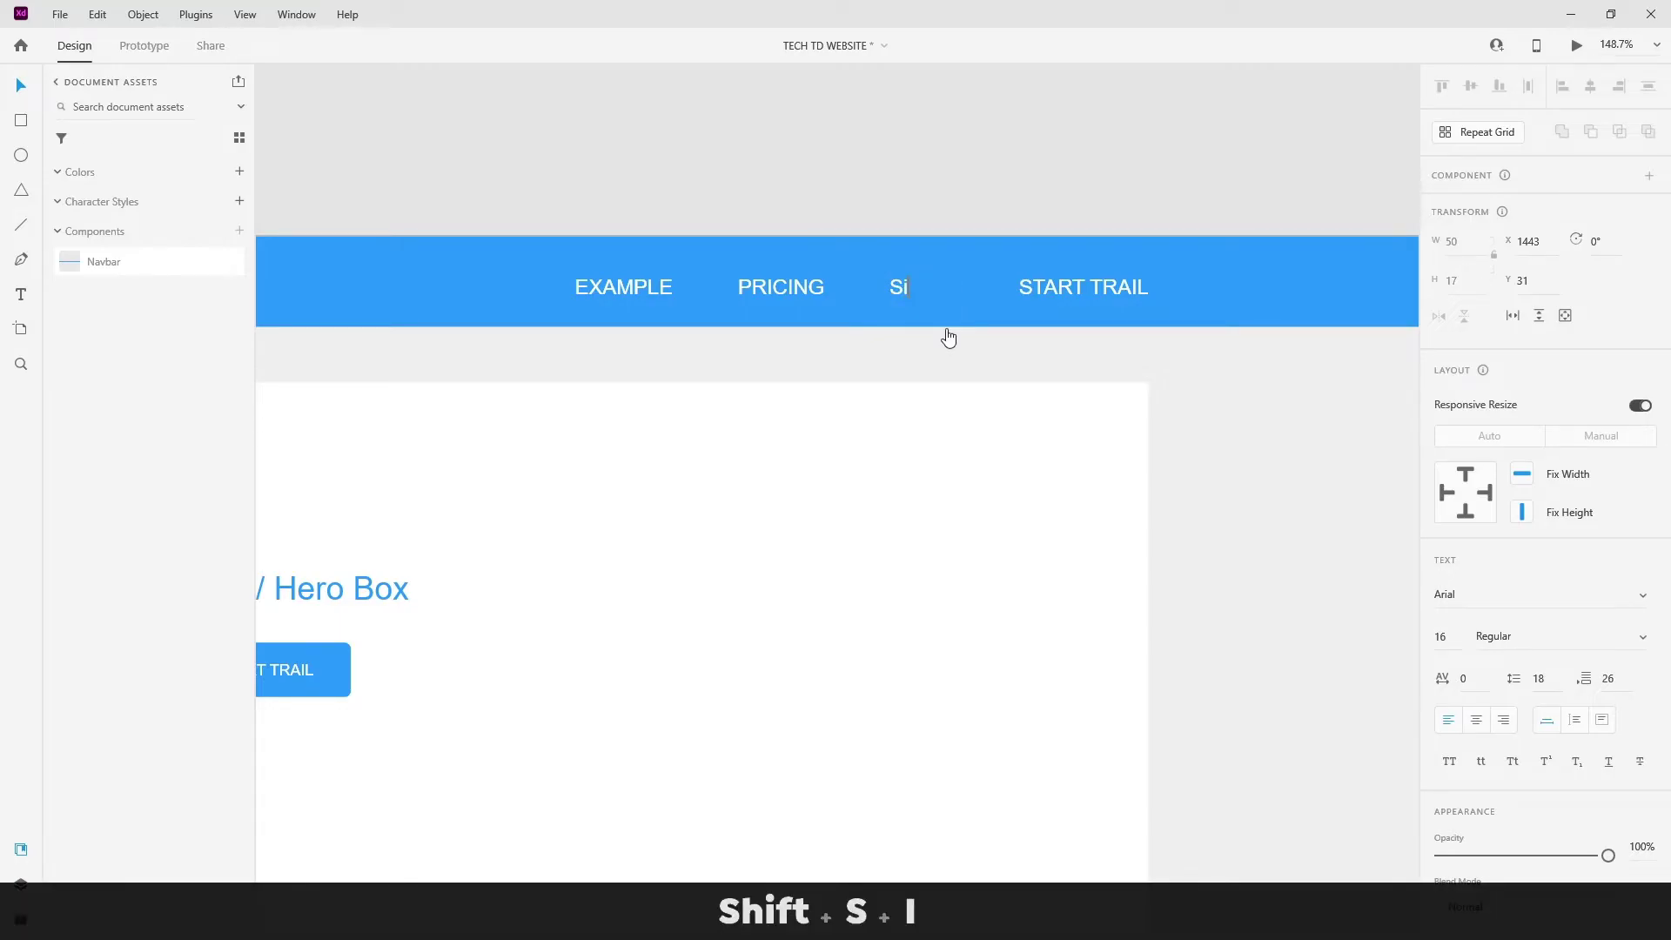
key(BackSpace)
text(IGN)
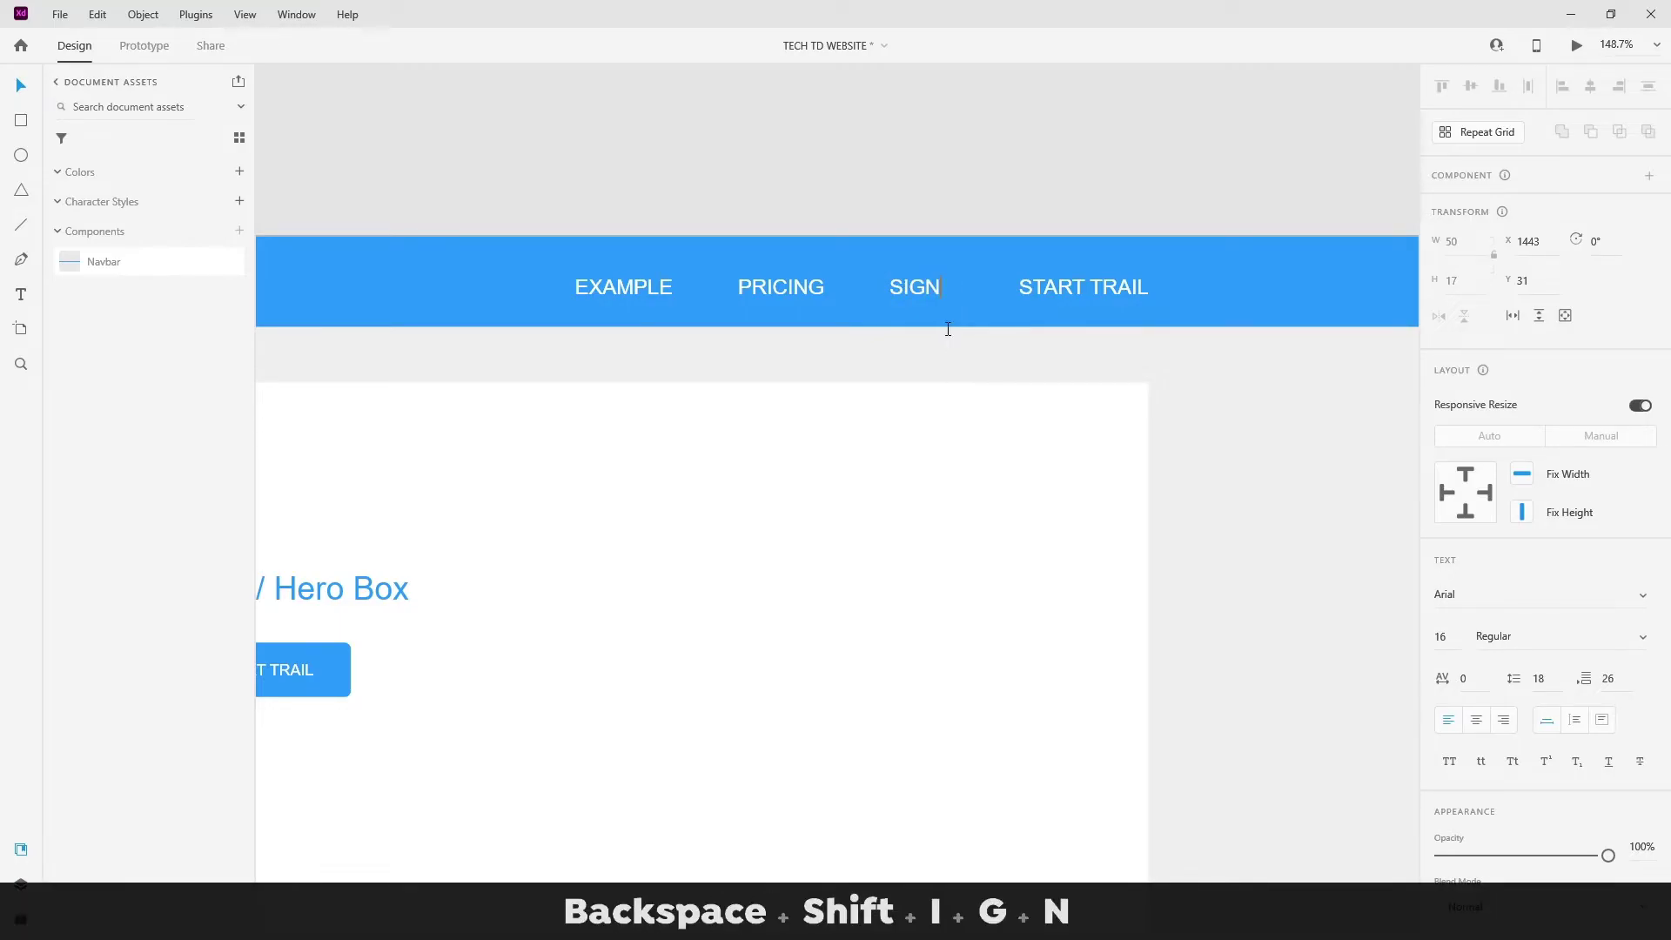
text( IN)
key(Escape)
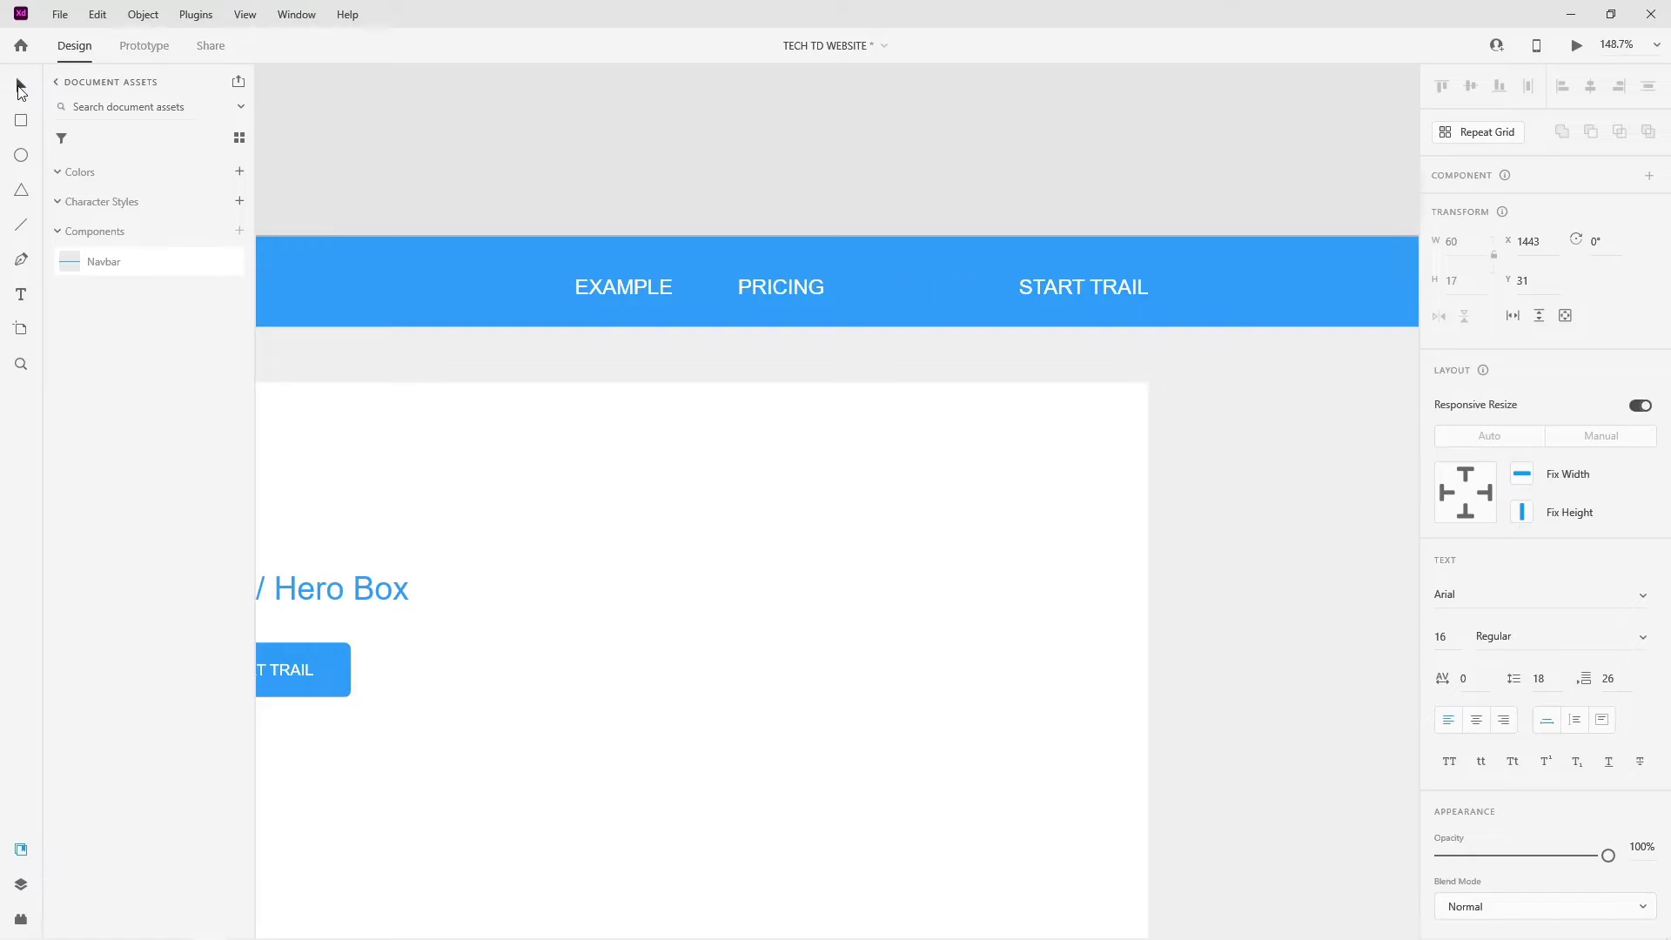
click(769, 112)
- Examine the links of the navigation bar instance on the Dashboard artboard
scroll(968, 174, down, 1)
scroll(968, 171, down, 6)
drag(1144, 159, 566, 213)
drag(1215, 214, 751, 213)
drag(1305, 205, 518, 201)
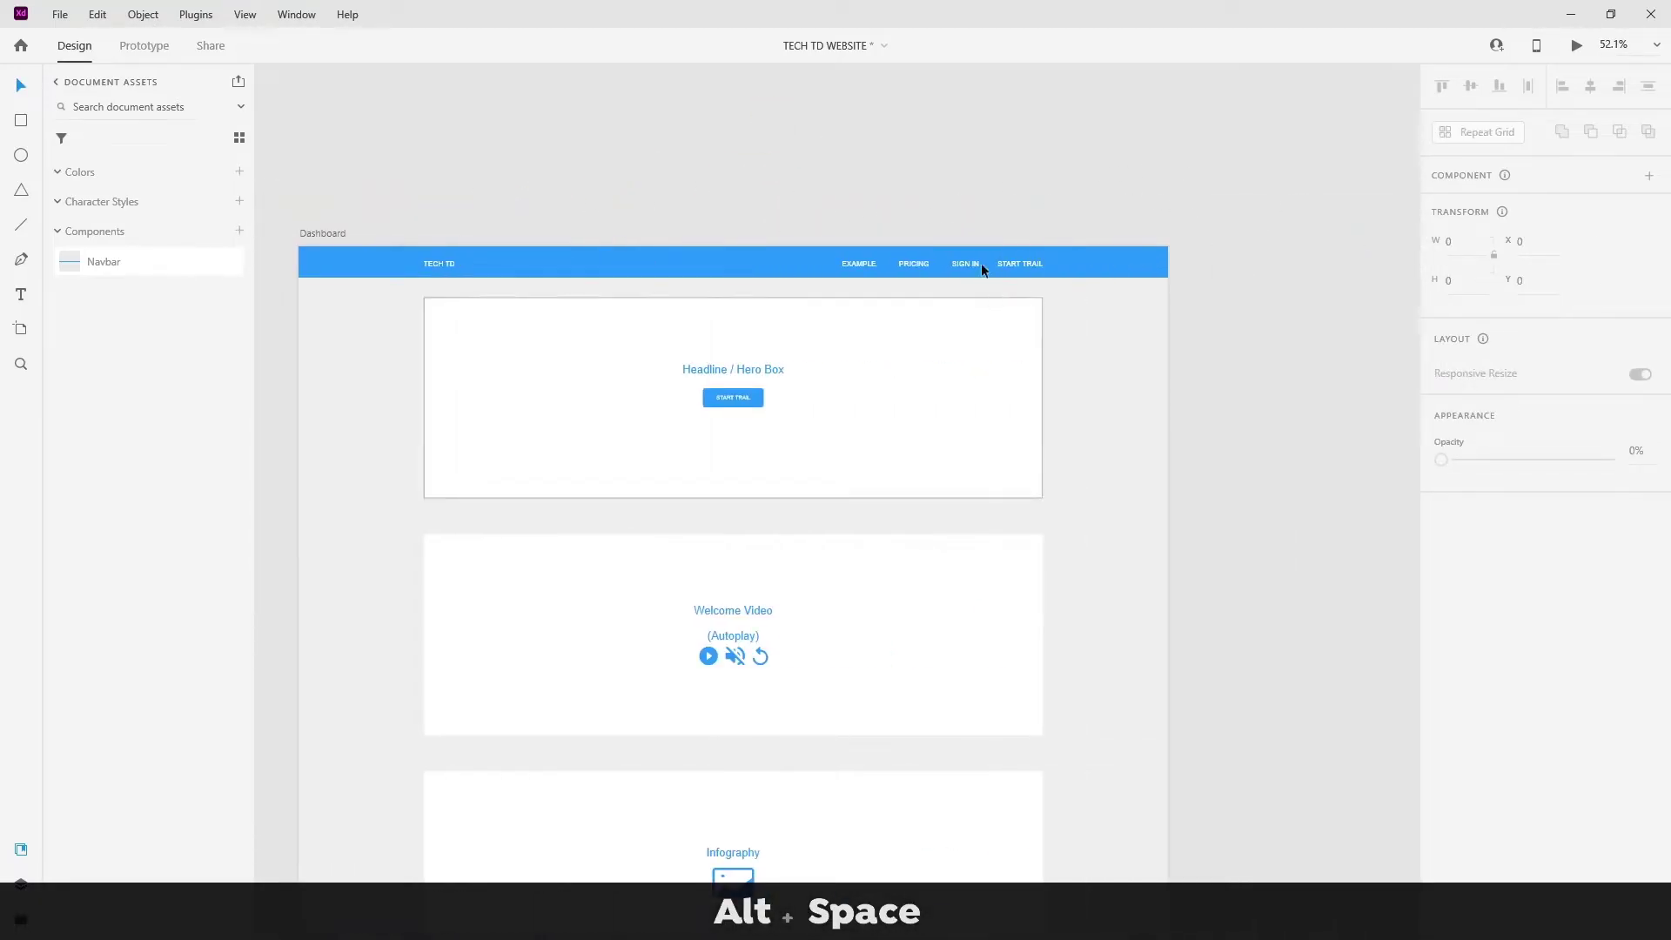
scroll(988, 283, up, 7)
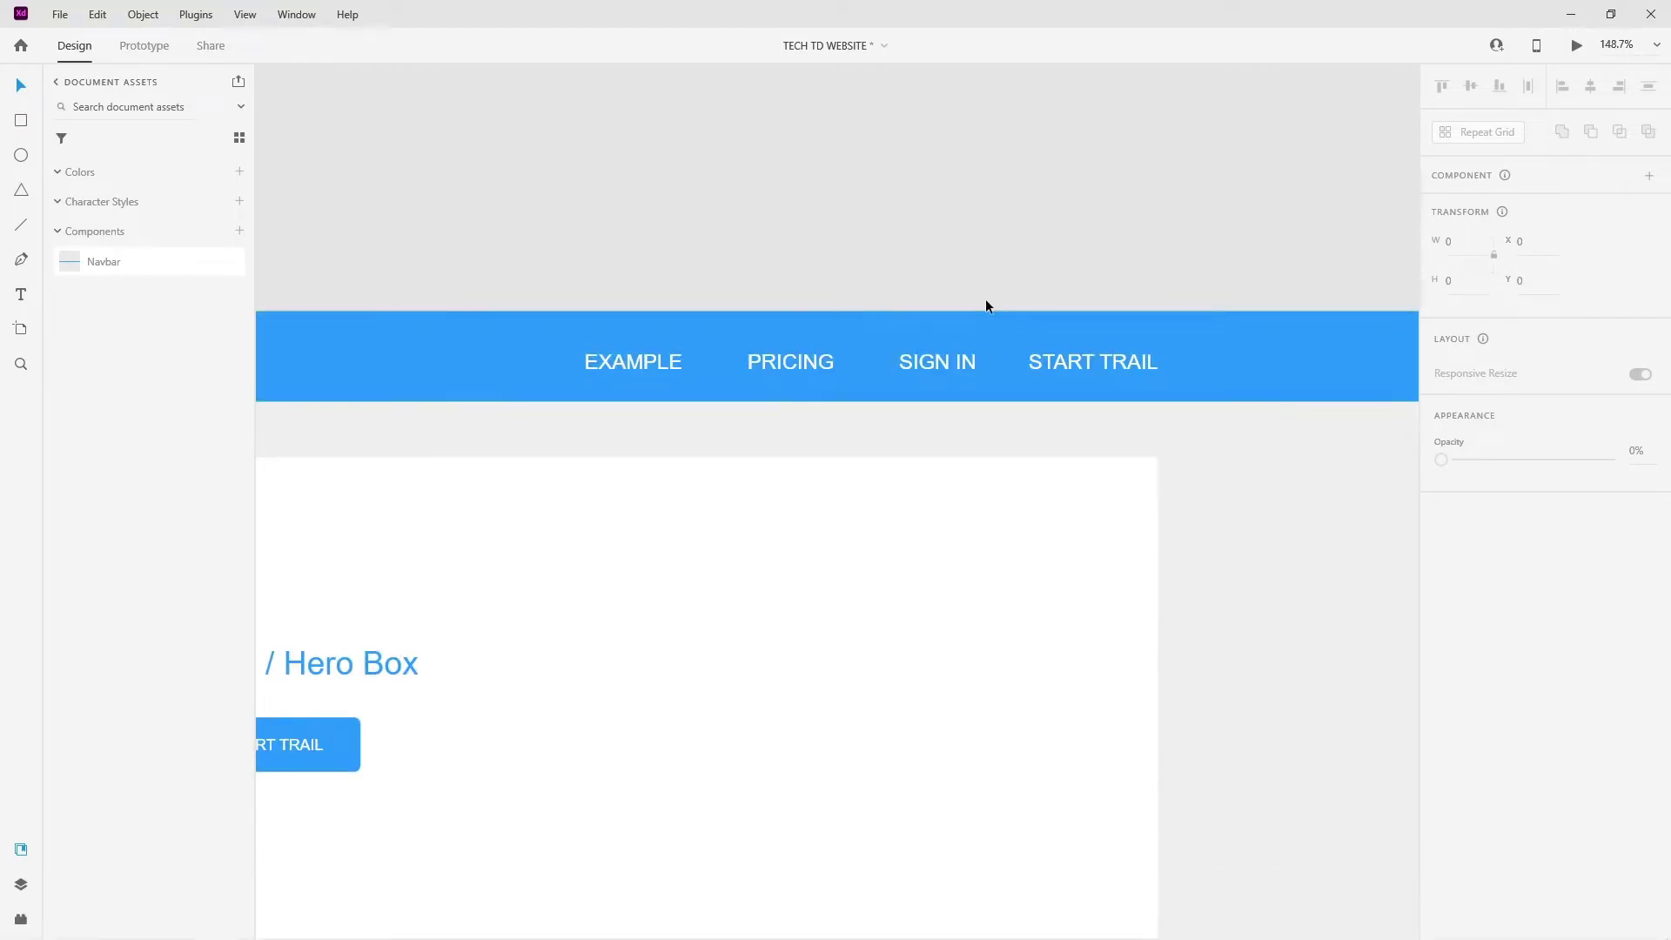
scroll(985, 302, down, 6)
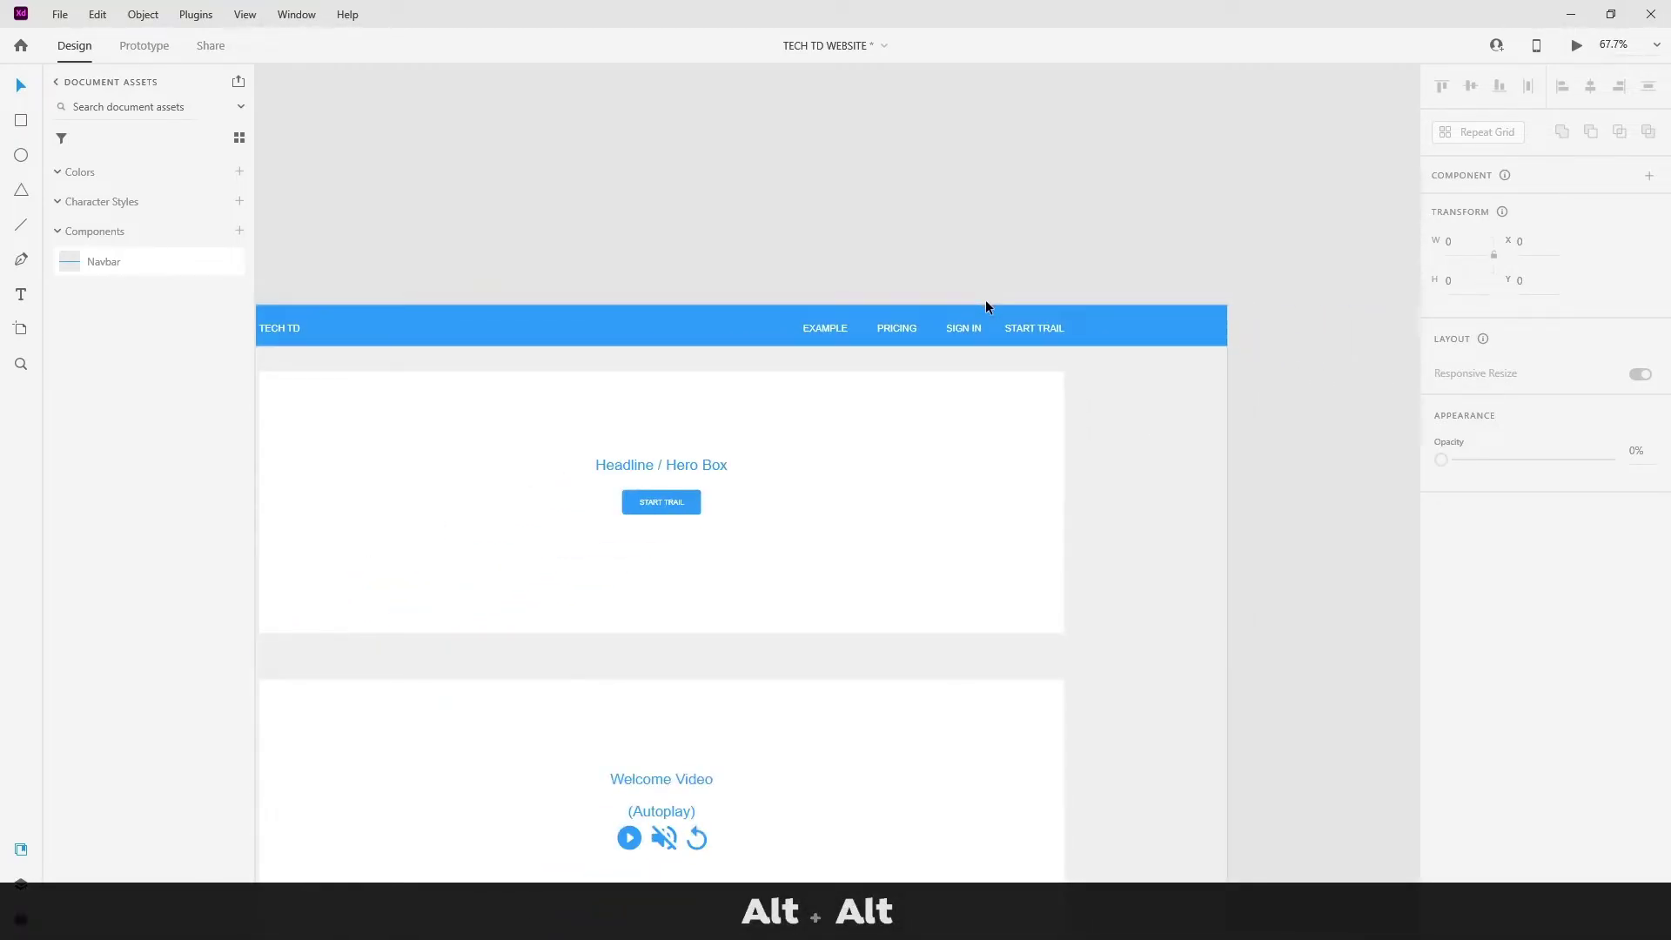
scroll(942, 355, down, 2)
drag(915, 261, 659, 272)
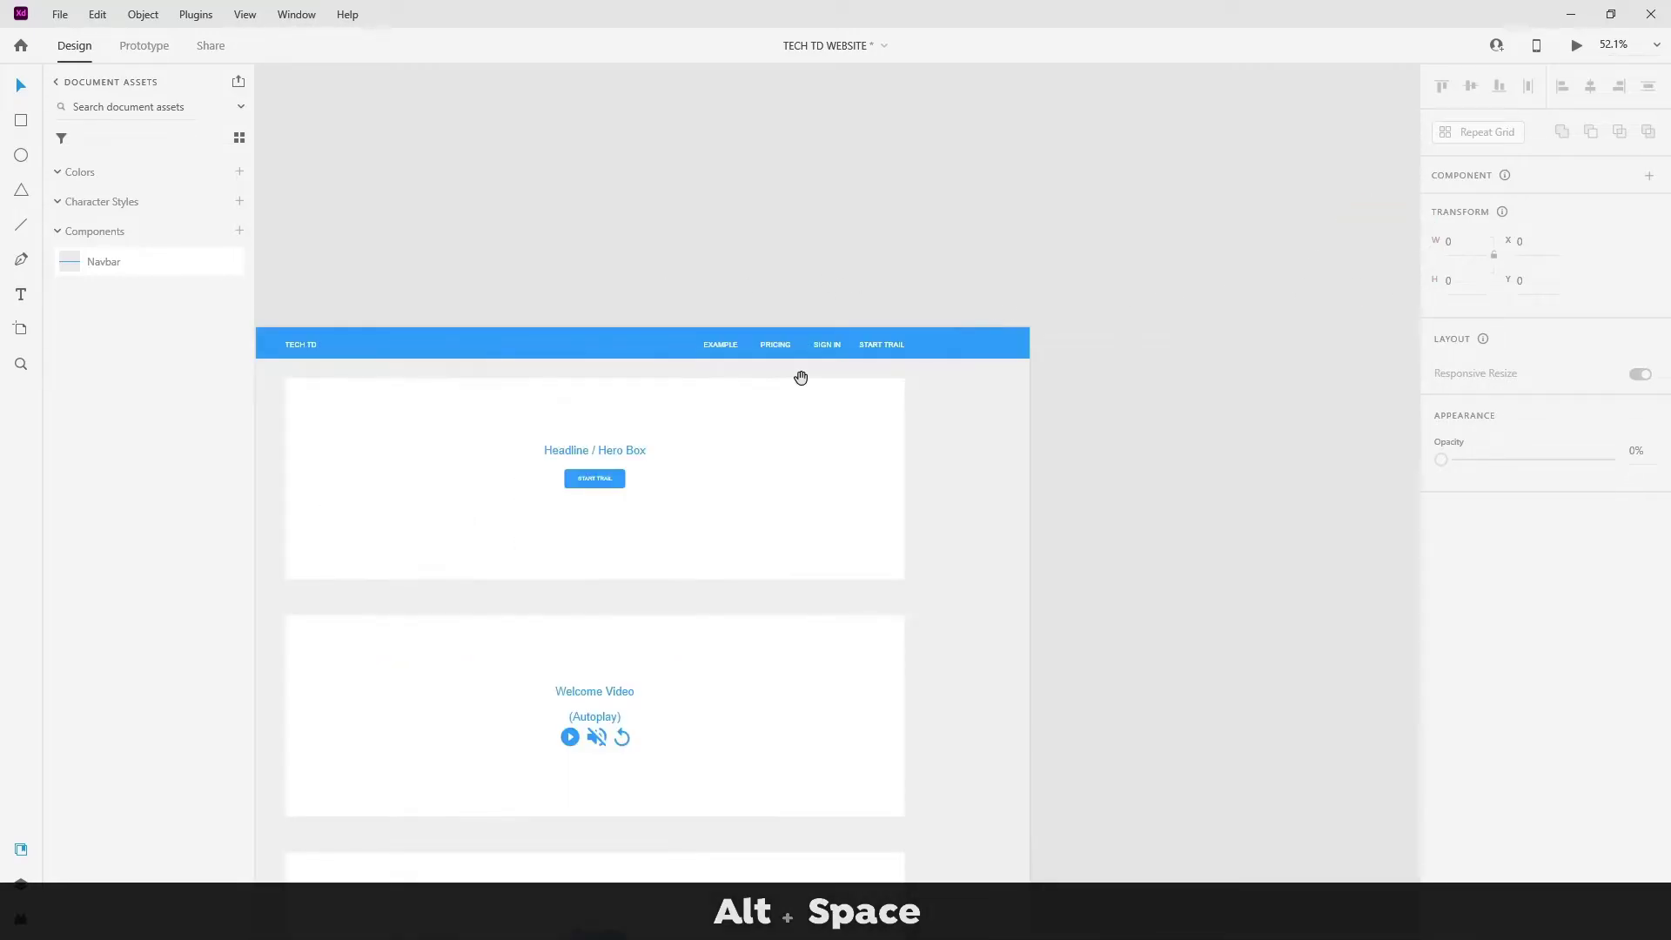
- Override the SIGN IN link with ACCOUNT in the Dashboard's Navbar instance
key(alt)
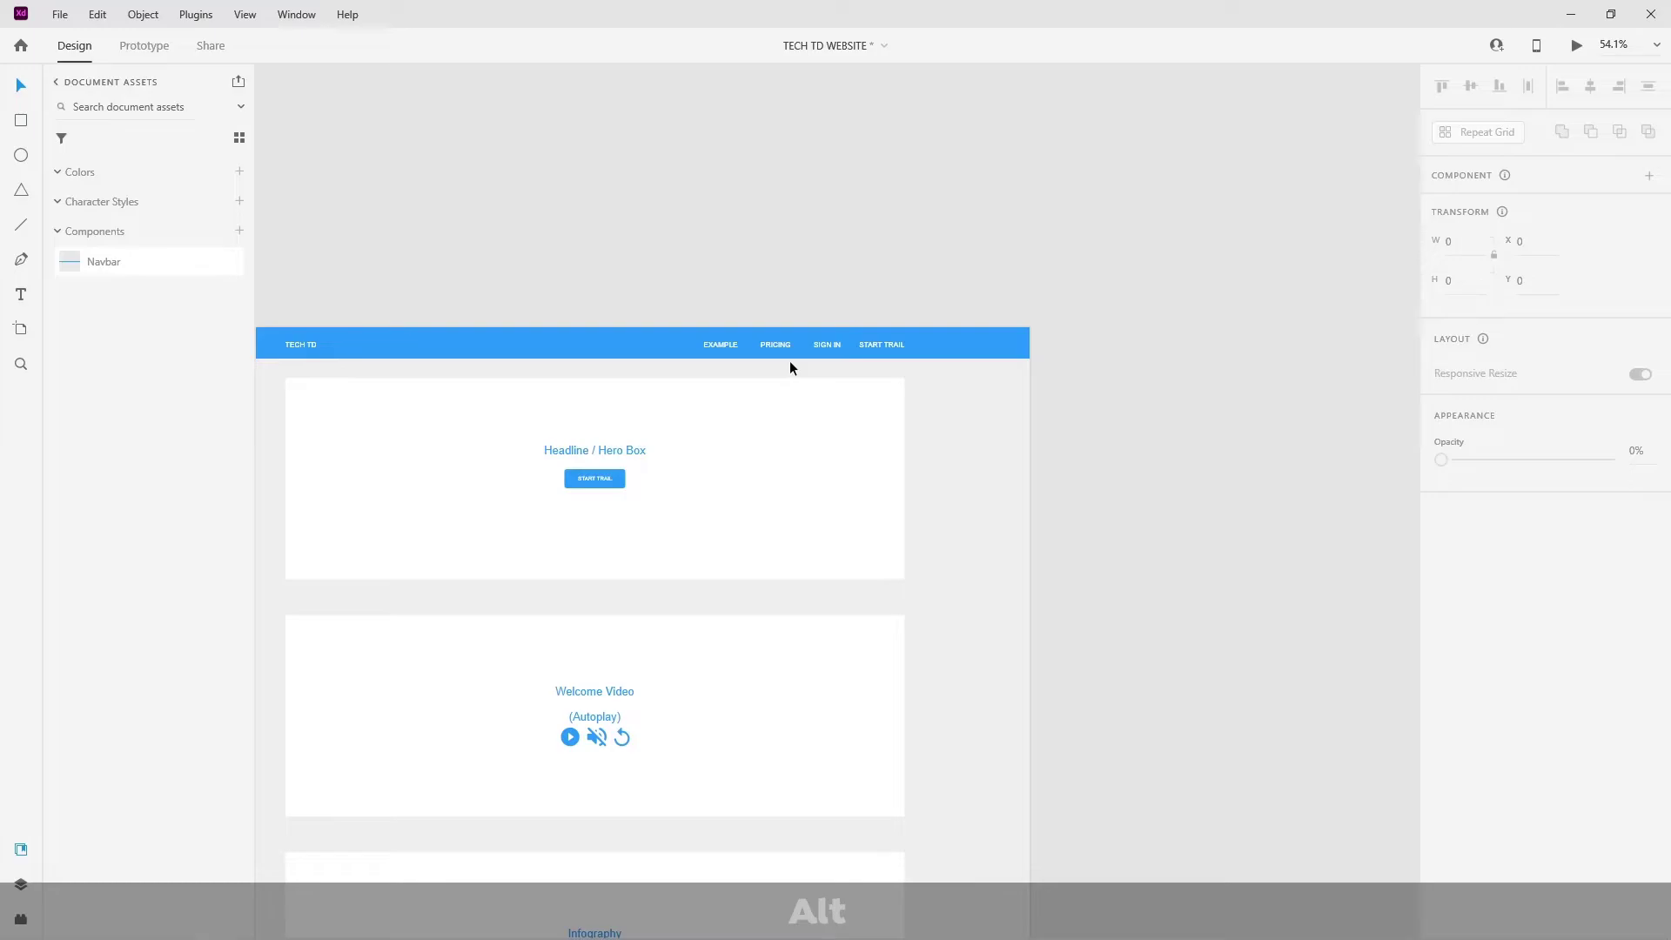
scroll(790, 361, up, 5)
click(959, 327)
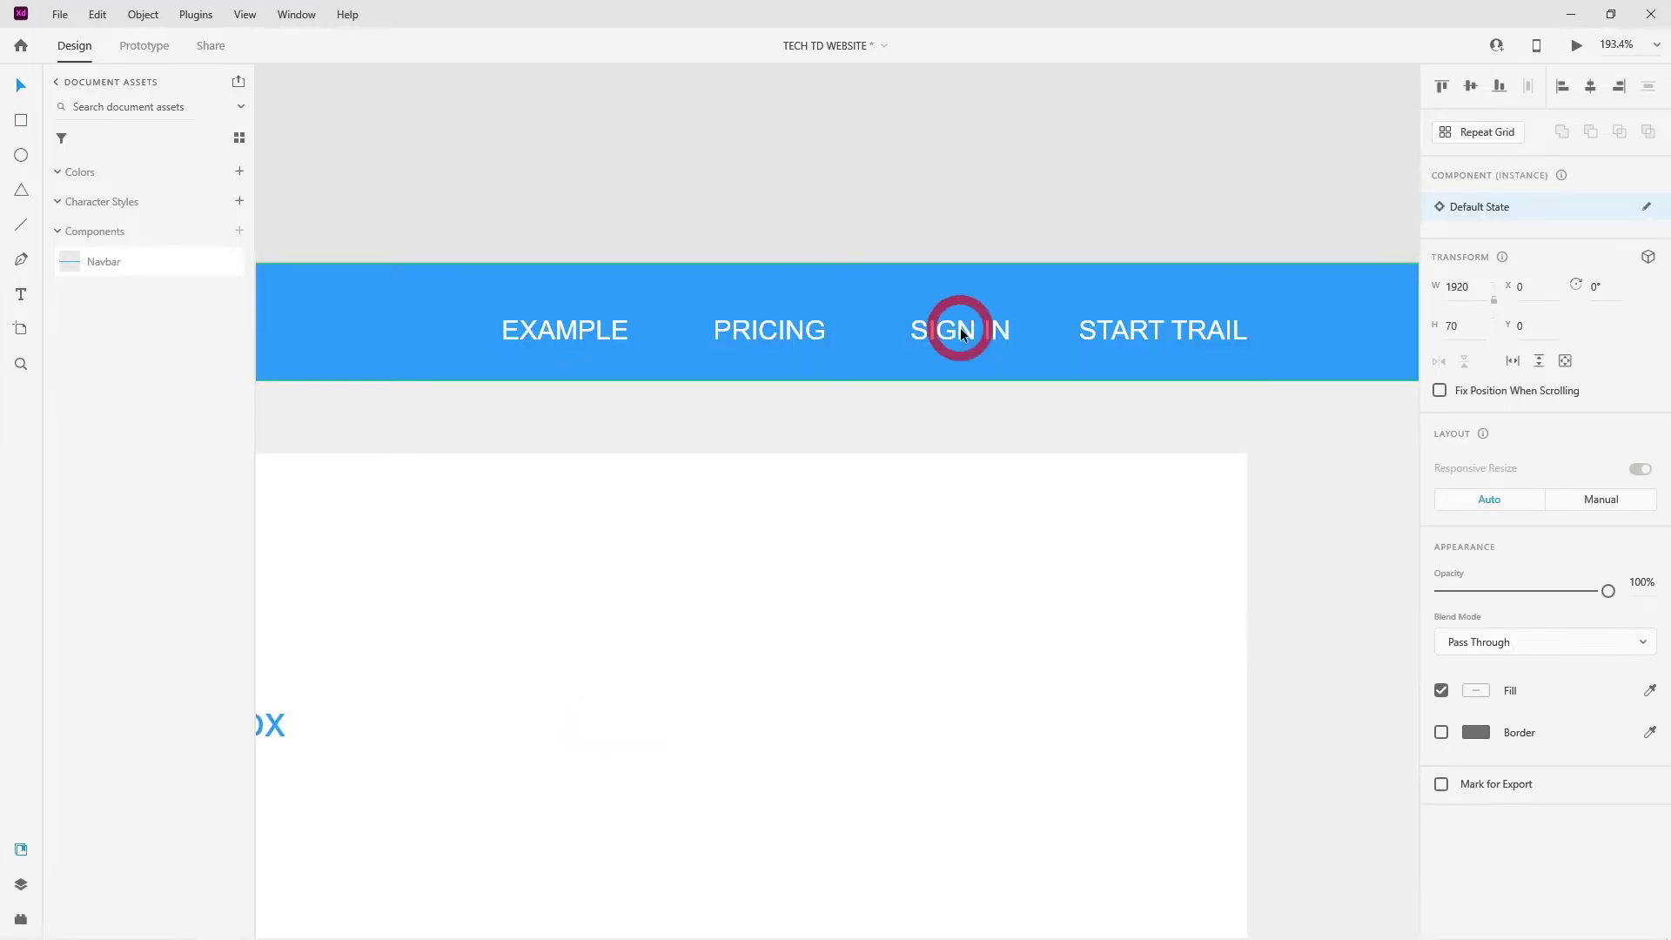
double_click(959, 327)
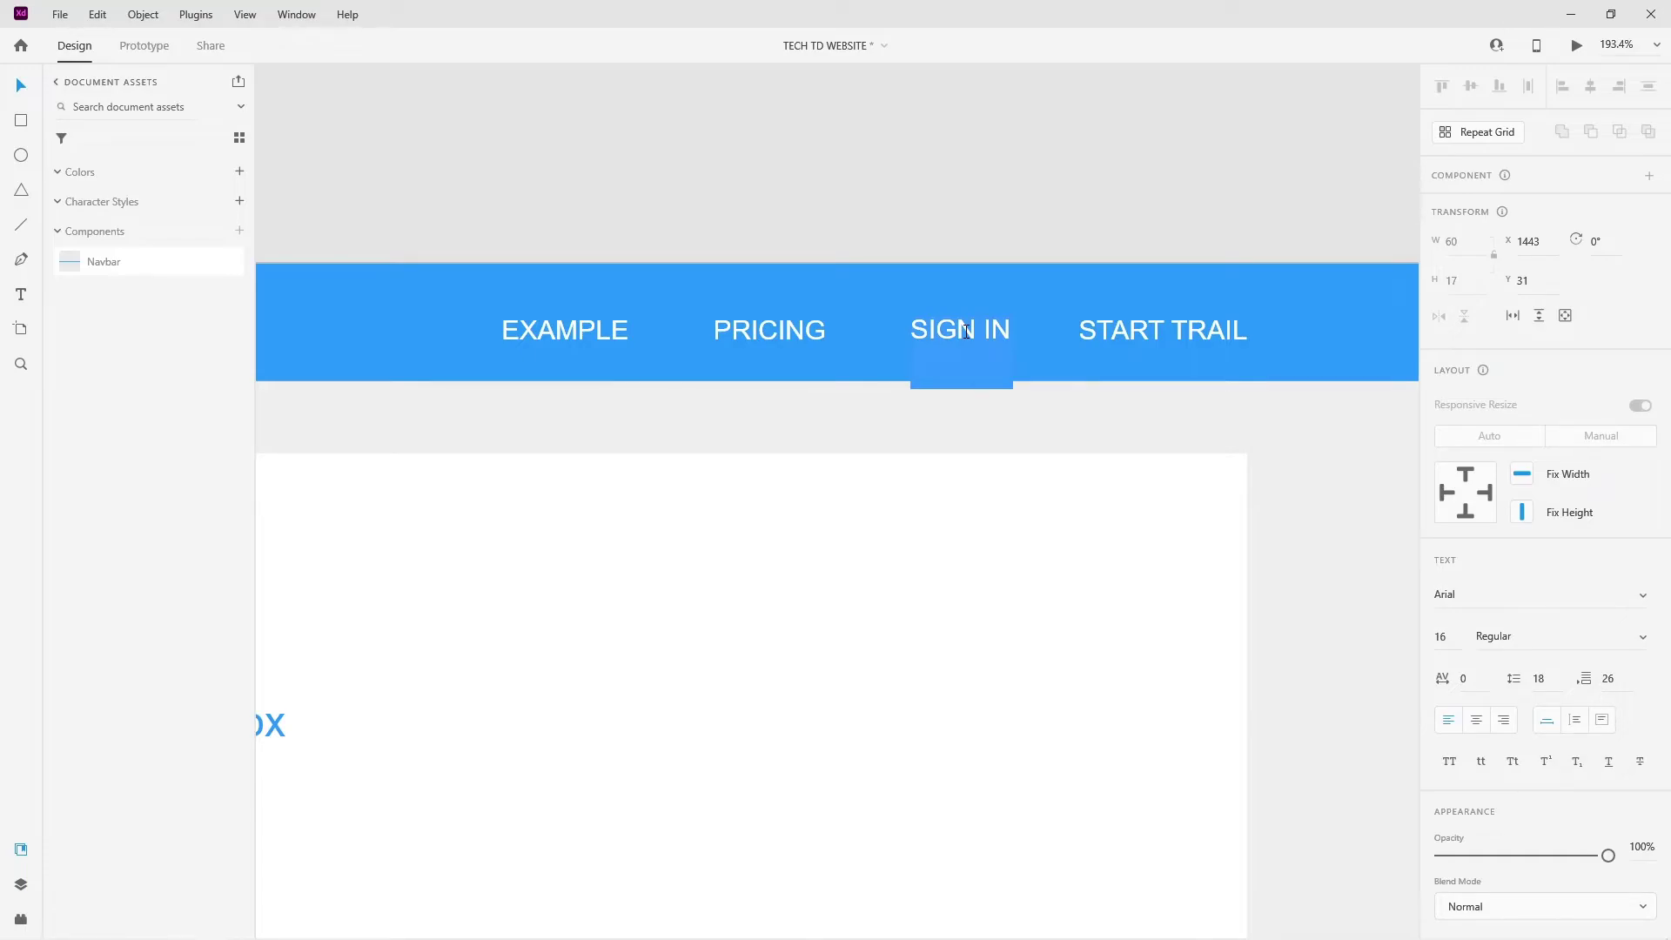
text(ACCOUNT)
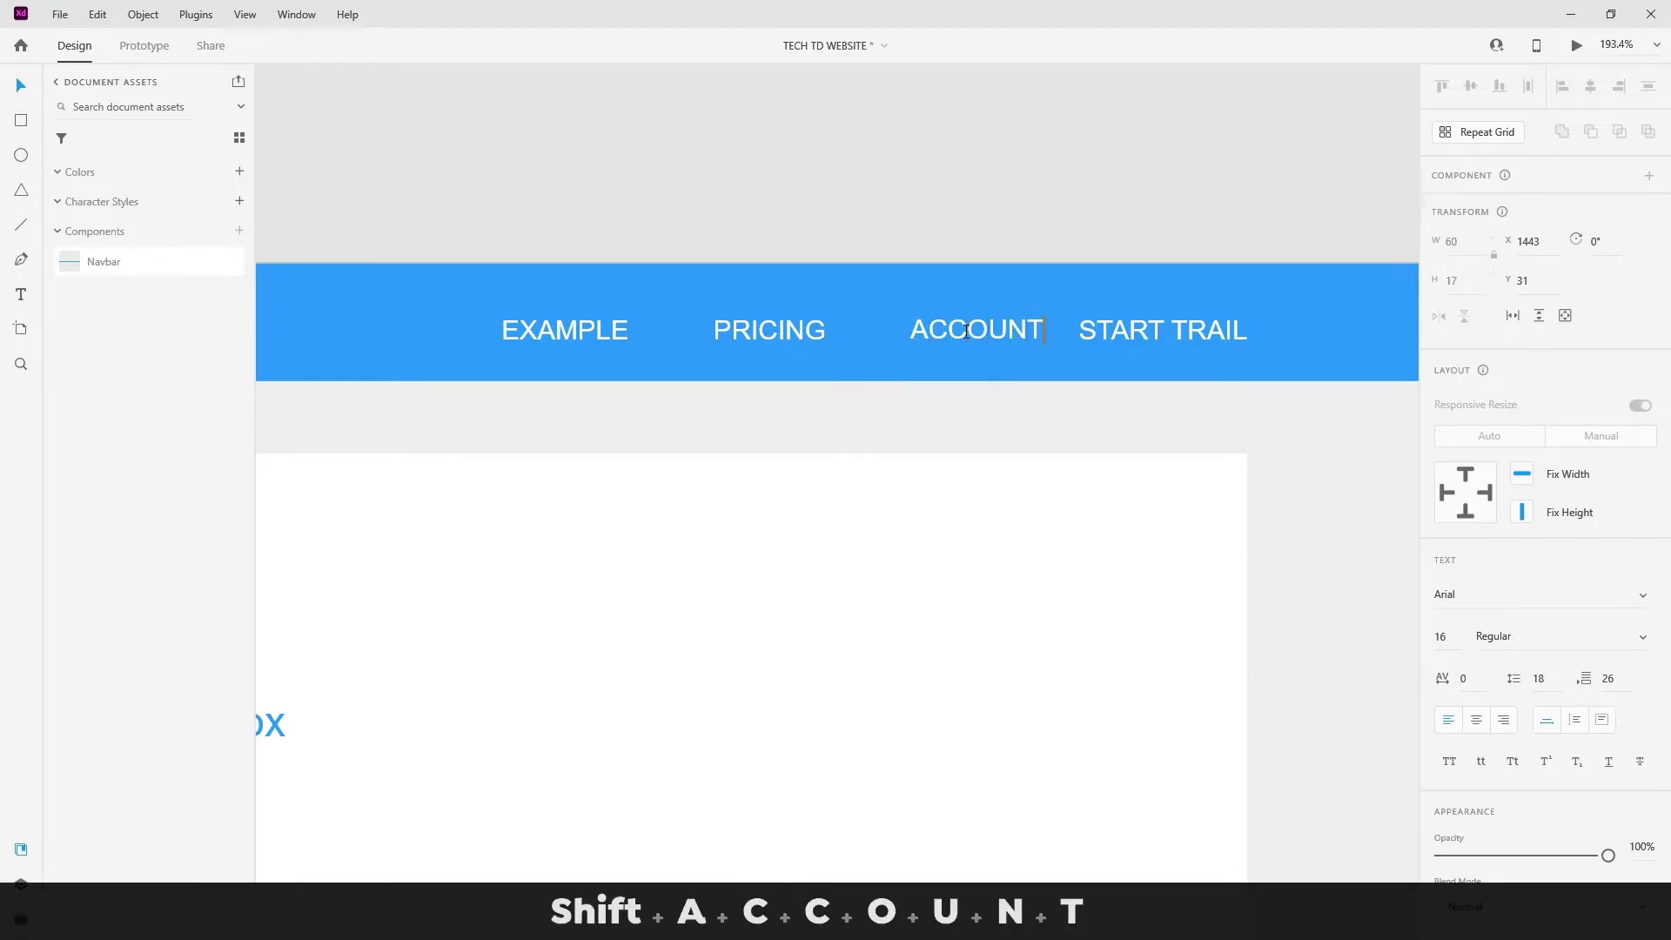
click(22, 85)
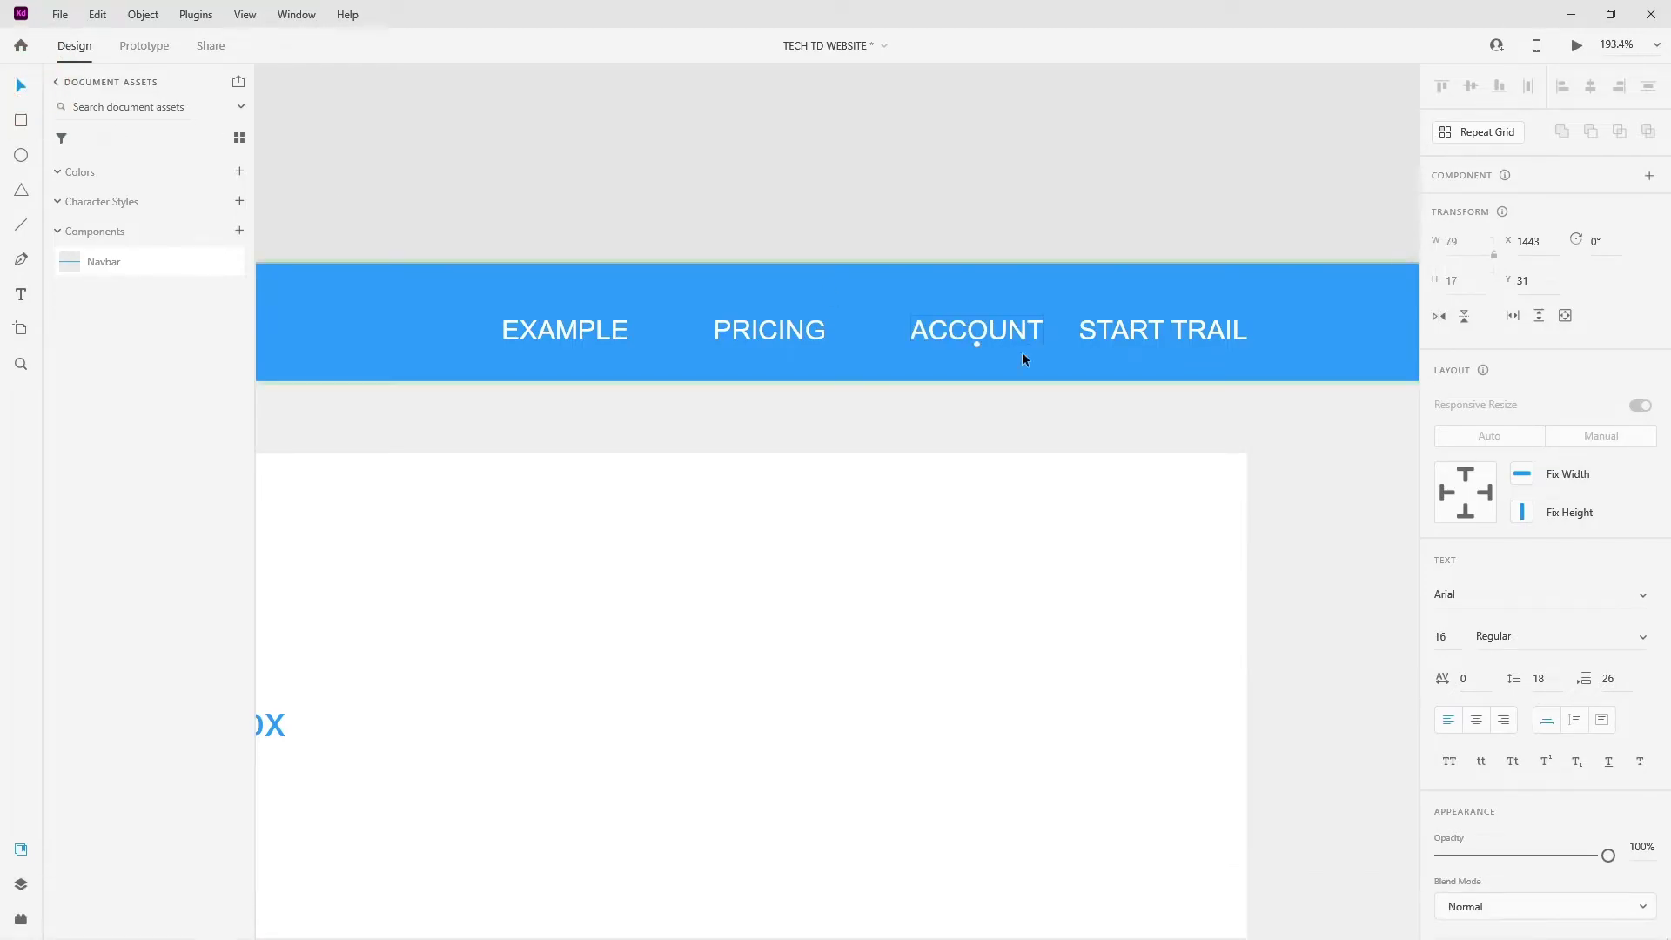
- Shift the ACCOUNT and START TRAIL links to the right in the Dashboard's navigation bar to even out their spacing
mouse_move(995, 332)
mouse_down()
mouse_move(970, 337)
mouse_move(1009, 338)
mouse_up()
mouse_move(1138, 331)
mouse_down()
mouse_move(1116, 332)
mouse_move(1163, 329)
mouse_up()
click(1056, 180)
- Compare the edited Dashboard navigation bar with the main Navbar component on the Home Page
scroll(1064, 242, down, 5)
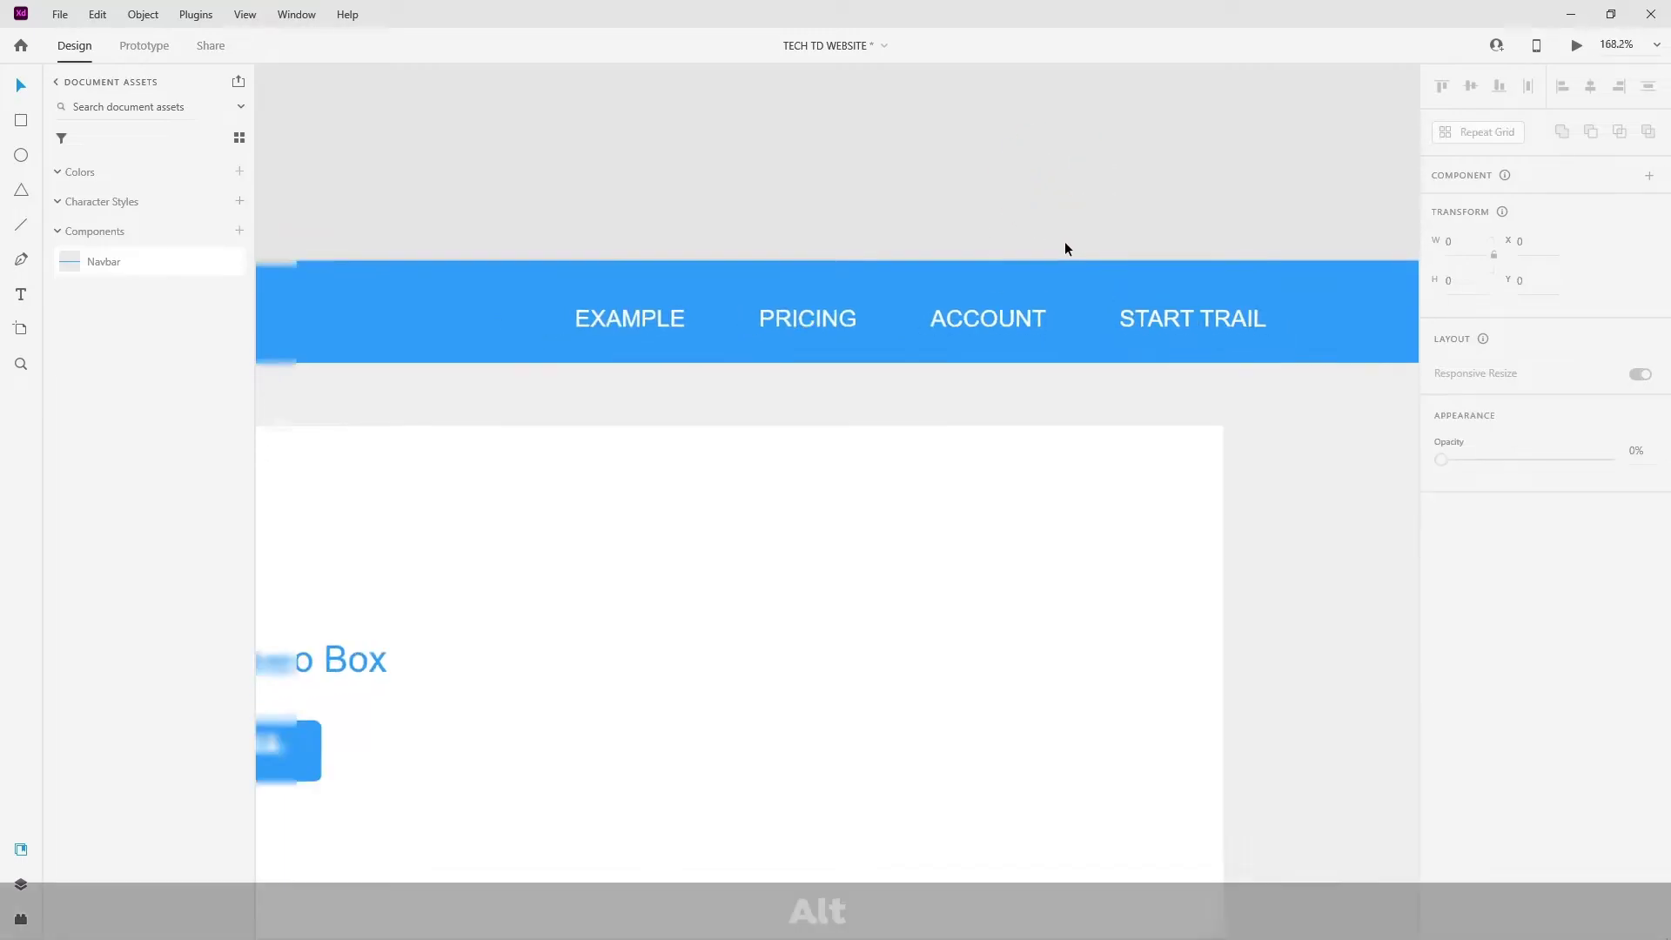
scroll(1063, 254, down, 2)
click(1045, 288)
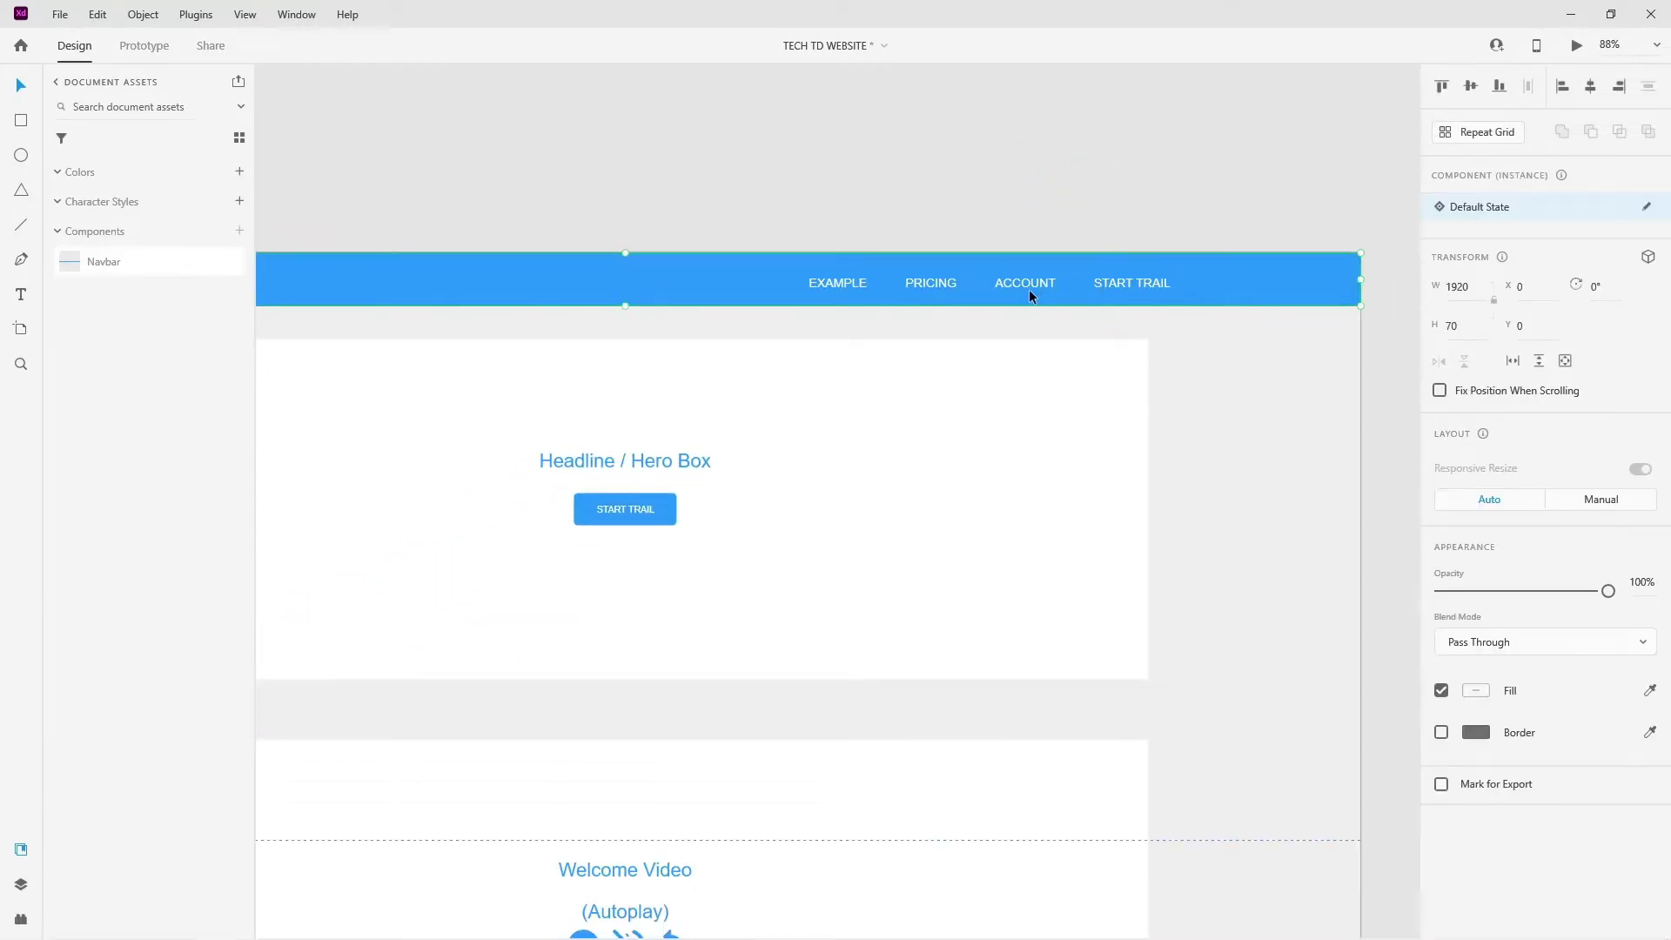
scroll(991, 165, down, 5)
drag(633, 167, 1150, 259)
drag(651, 200, 1011, 206)
scroll(628, 334, up, 6)
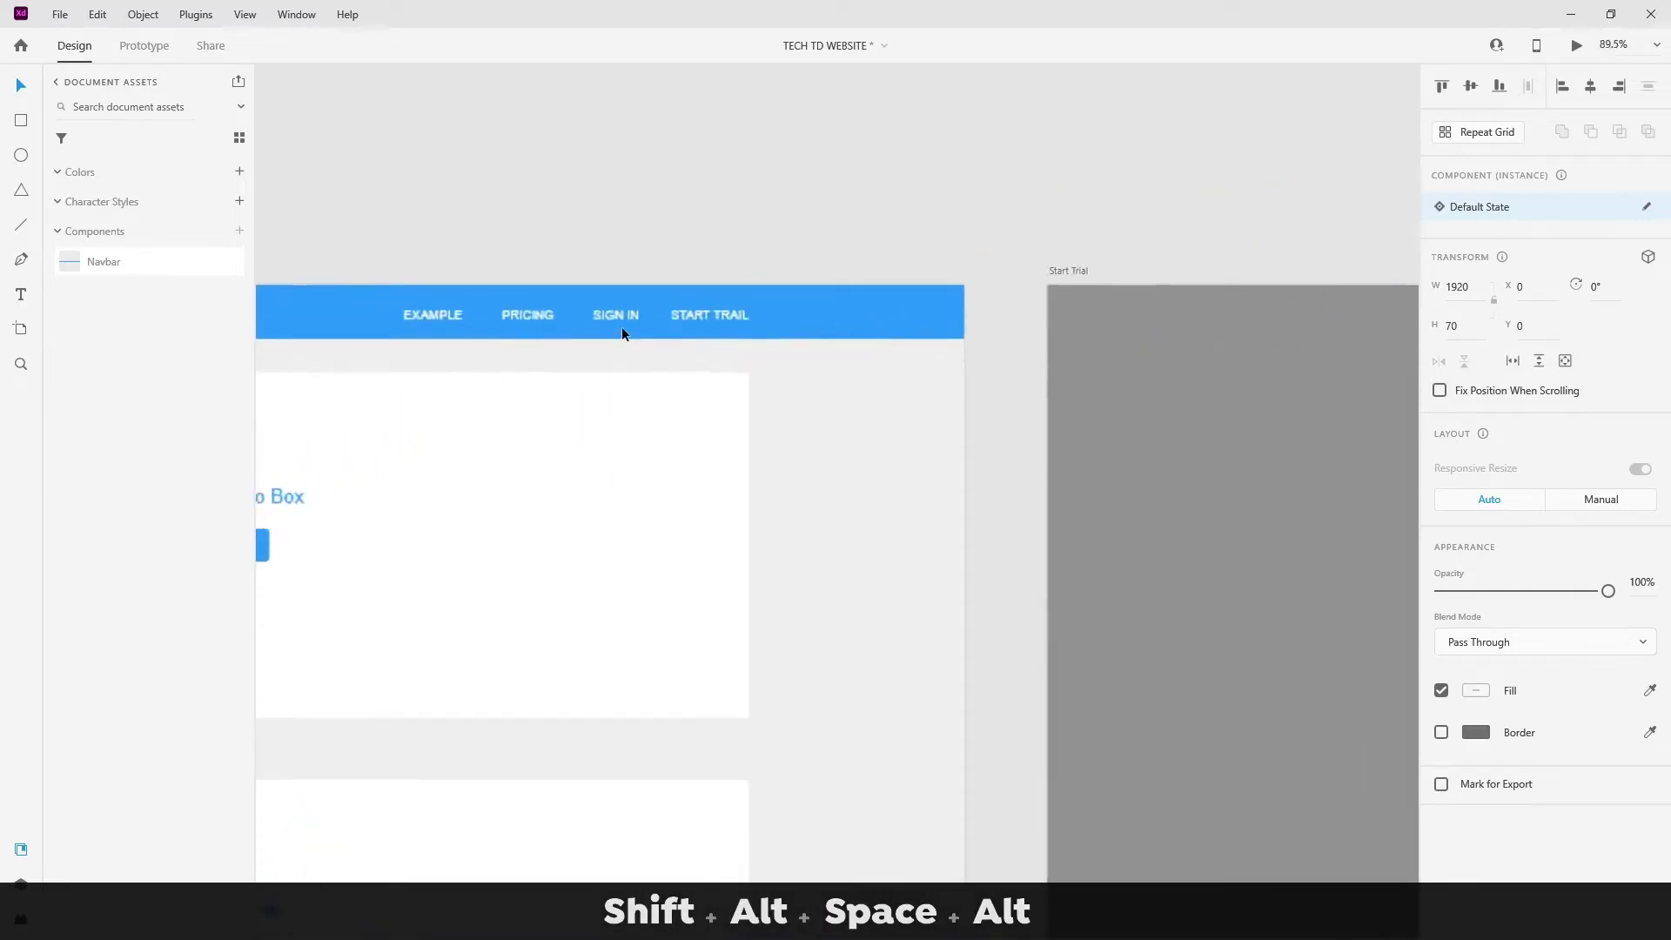
- Review the navigation bars on the Home Page and Dashboard artboards, ending with the main Navbar component selected on the Home Page
scroll(625, 304, down, 4)
drag(1115, 226, 410, 240)
drag(1138, 240, 560, 246)
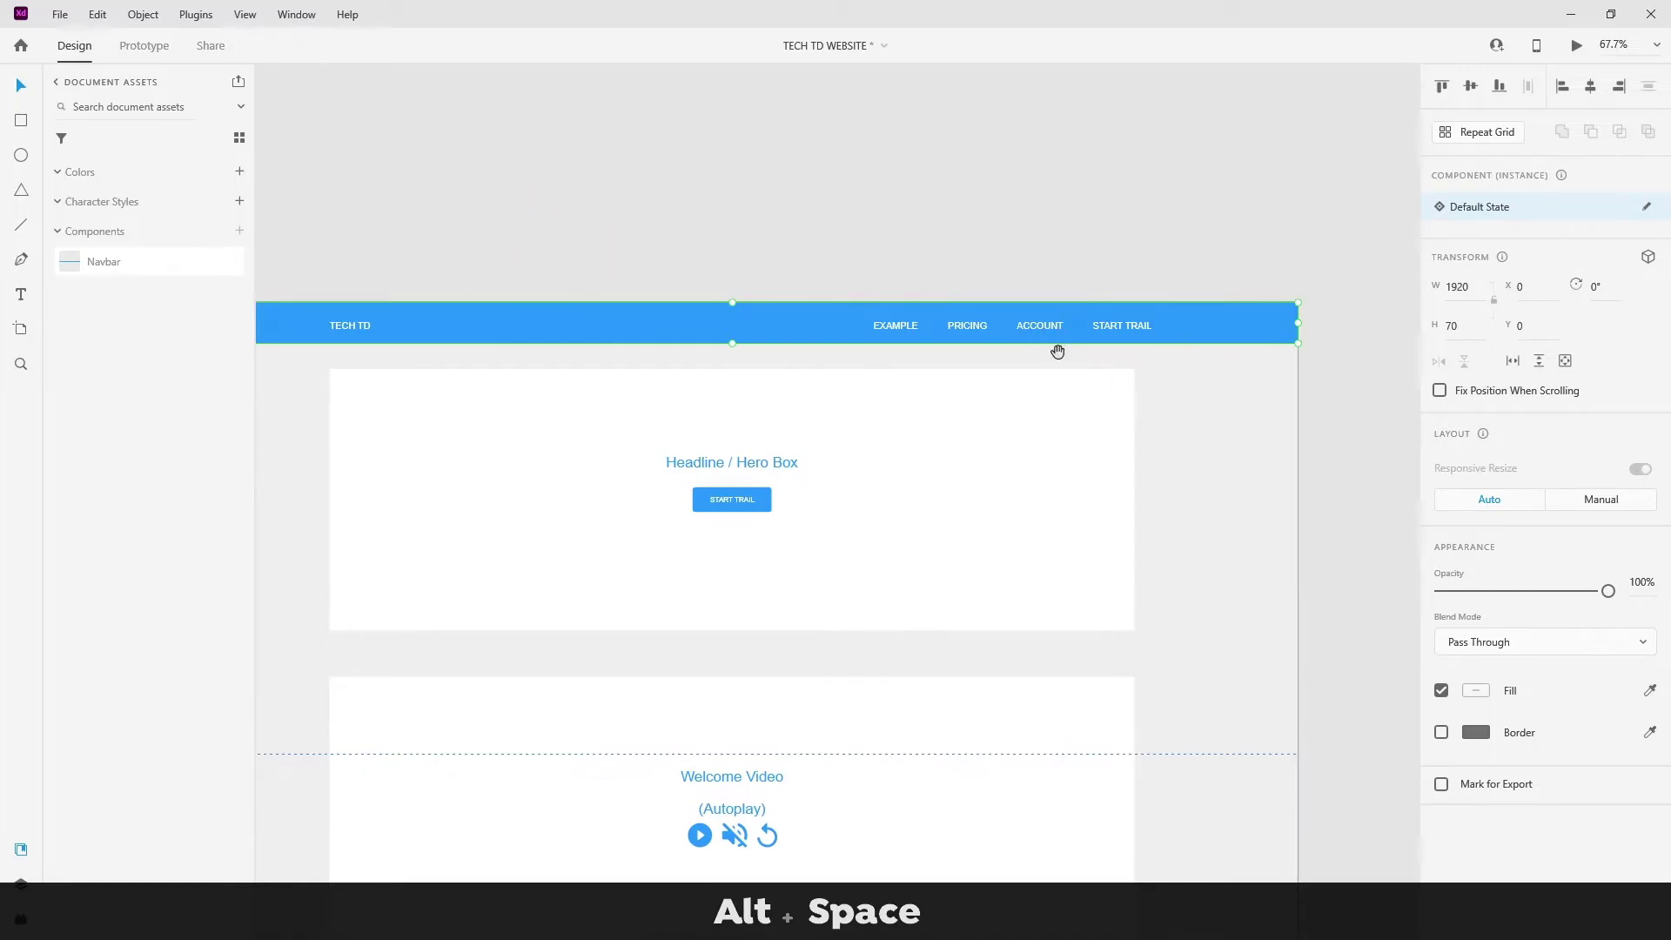
alt+click(968, 268)
alt+click(967, 269)
drag(968, 269, 1236, 215)
drag(974, 214, 930, 227)
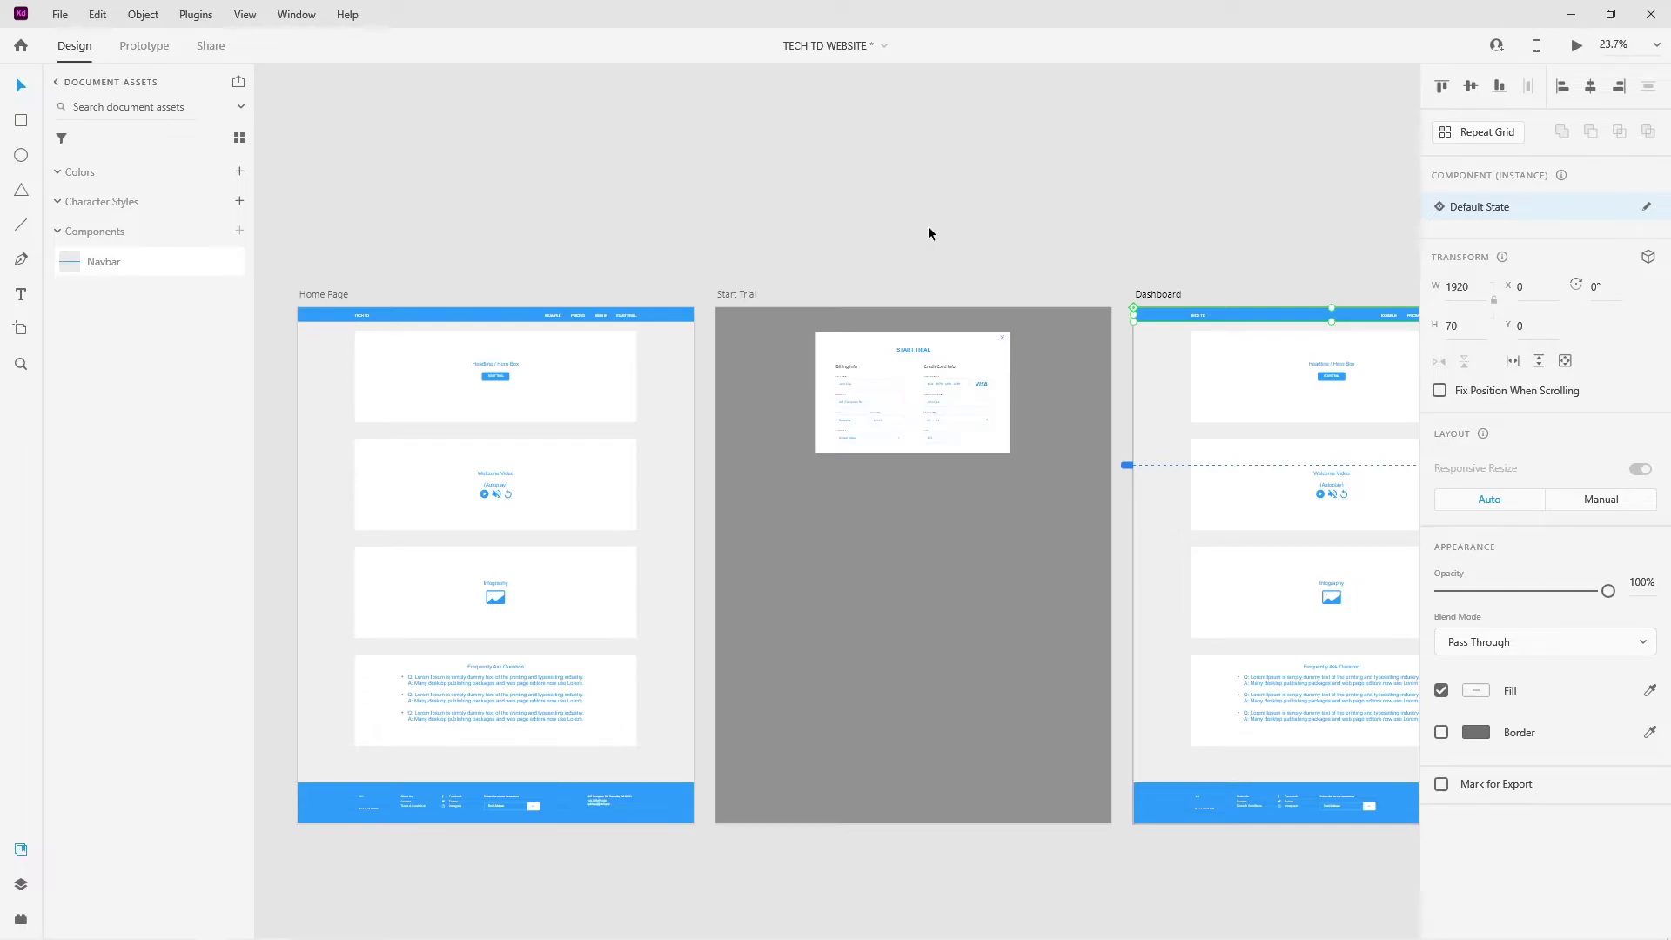
scroll(378, 276, up, 5)
click(458, 381)
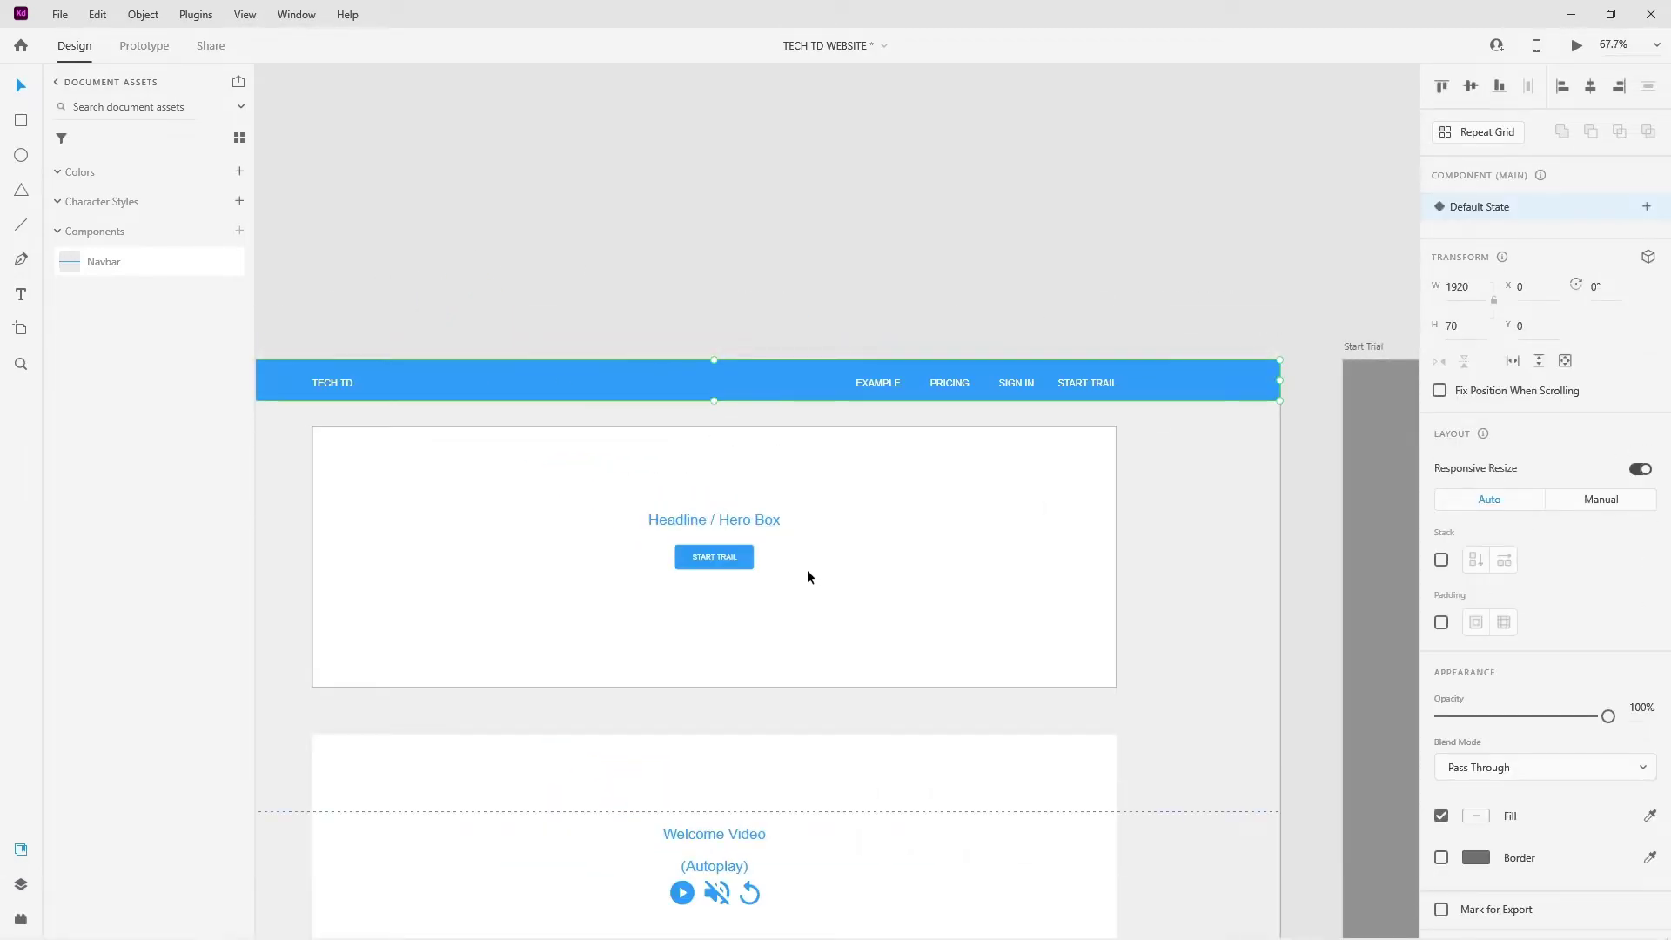
- Move the START TRAIL button in the Dashboard's hero box to the empty area on the right of the headline
scroll(775, 574, down, 3)
scroll(740, 539, down, 4)
drag(1032, 572, 452, 526)
scroll(710, 536, up, 10)
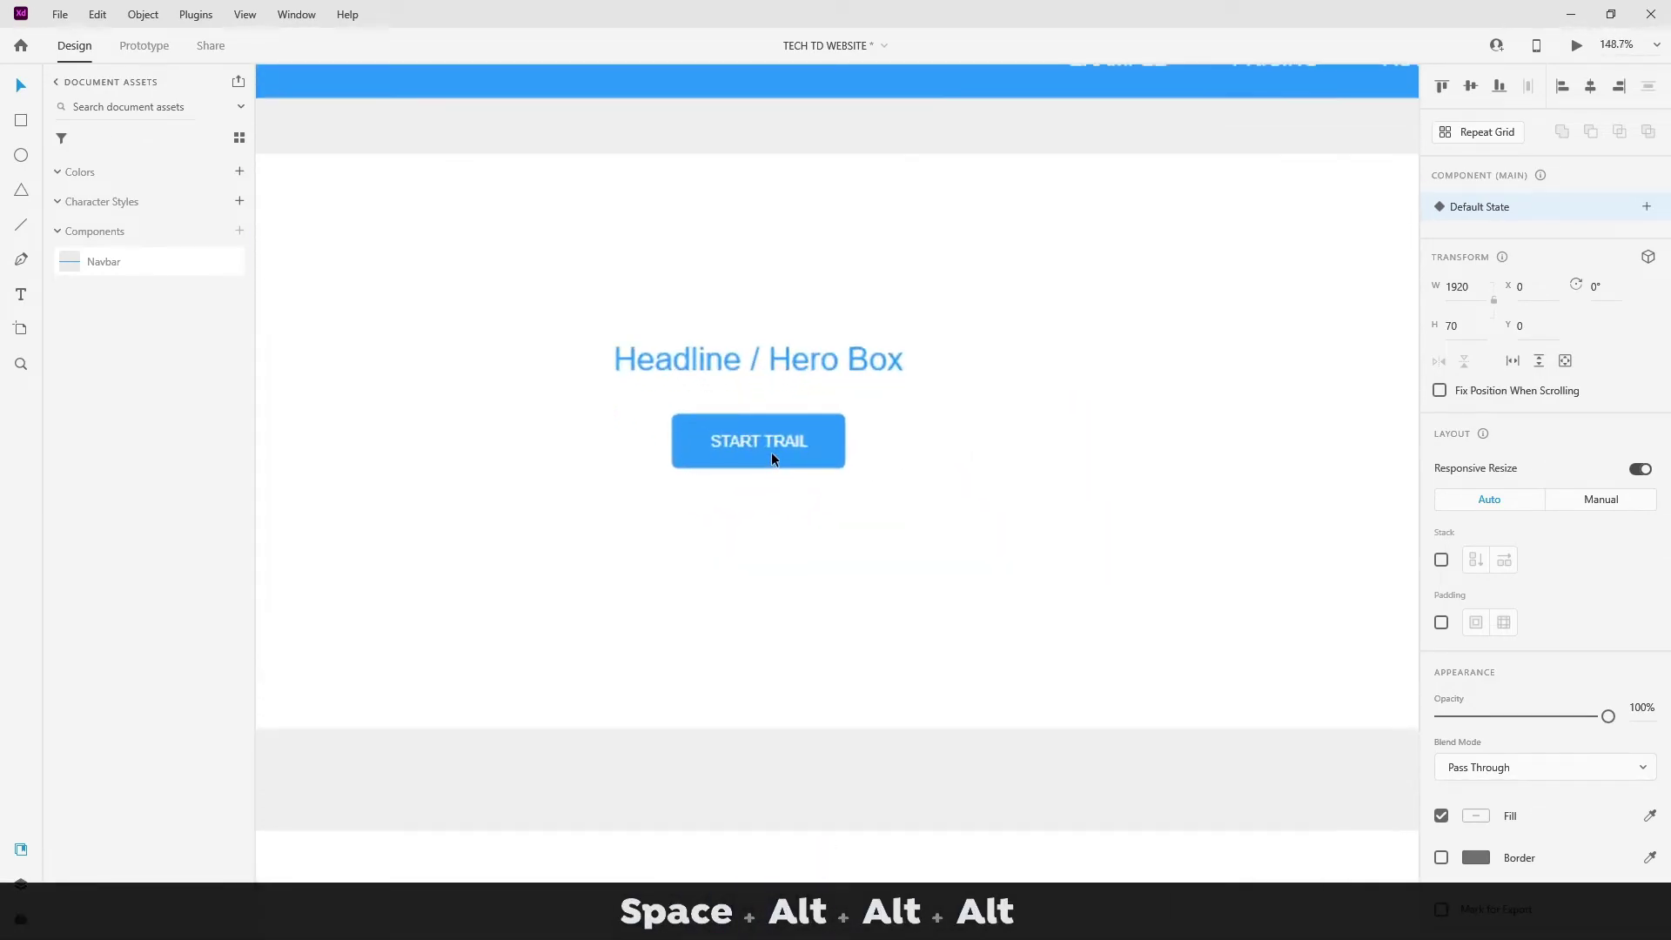
click(771, 444)
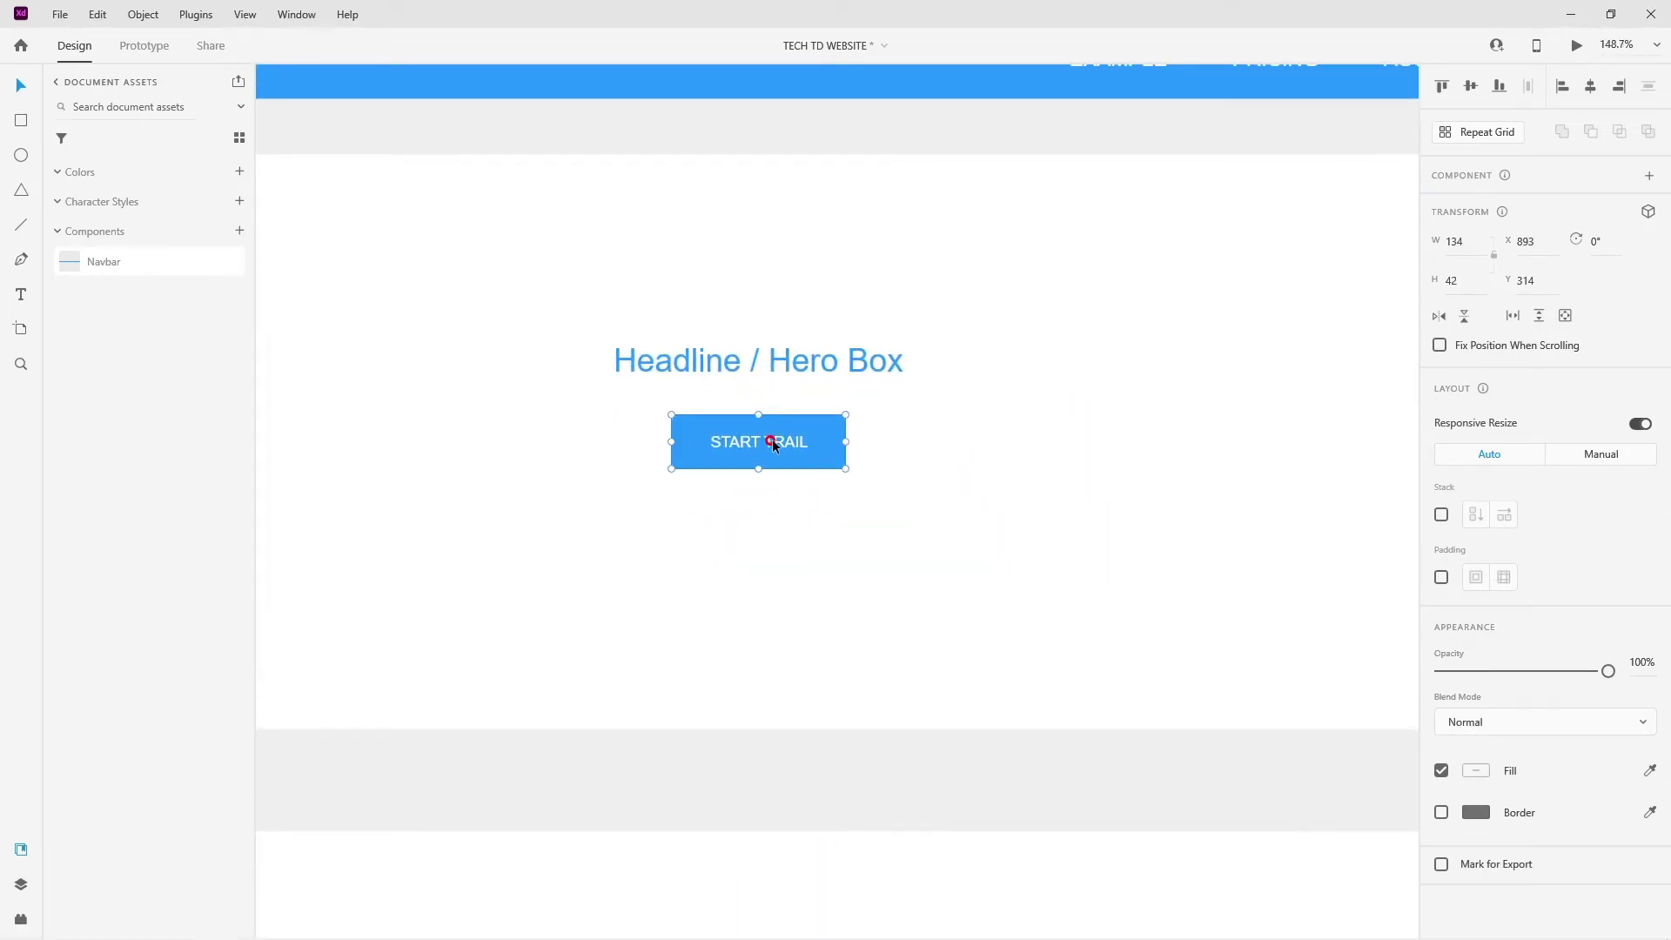
shift+click(853, 458)
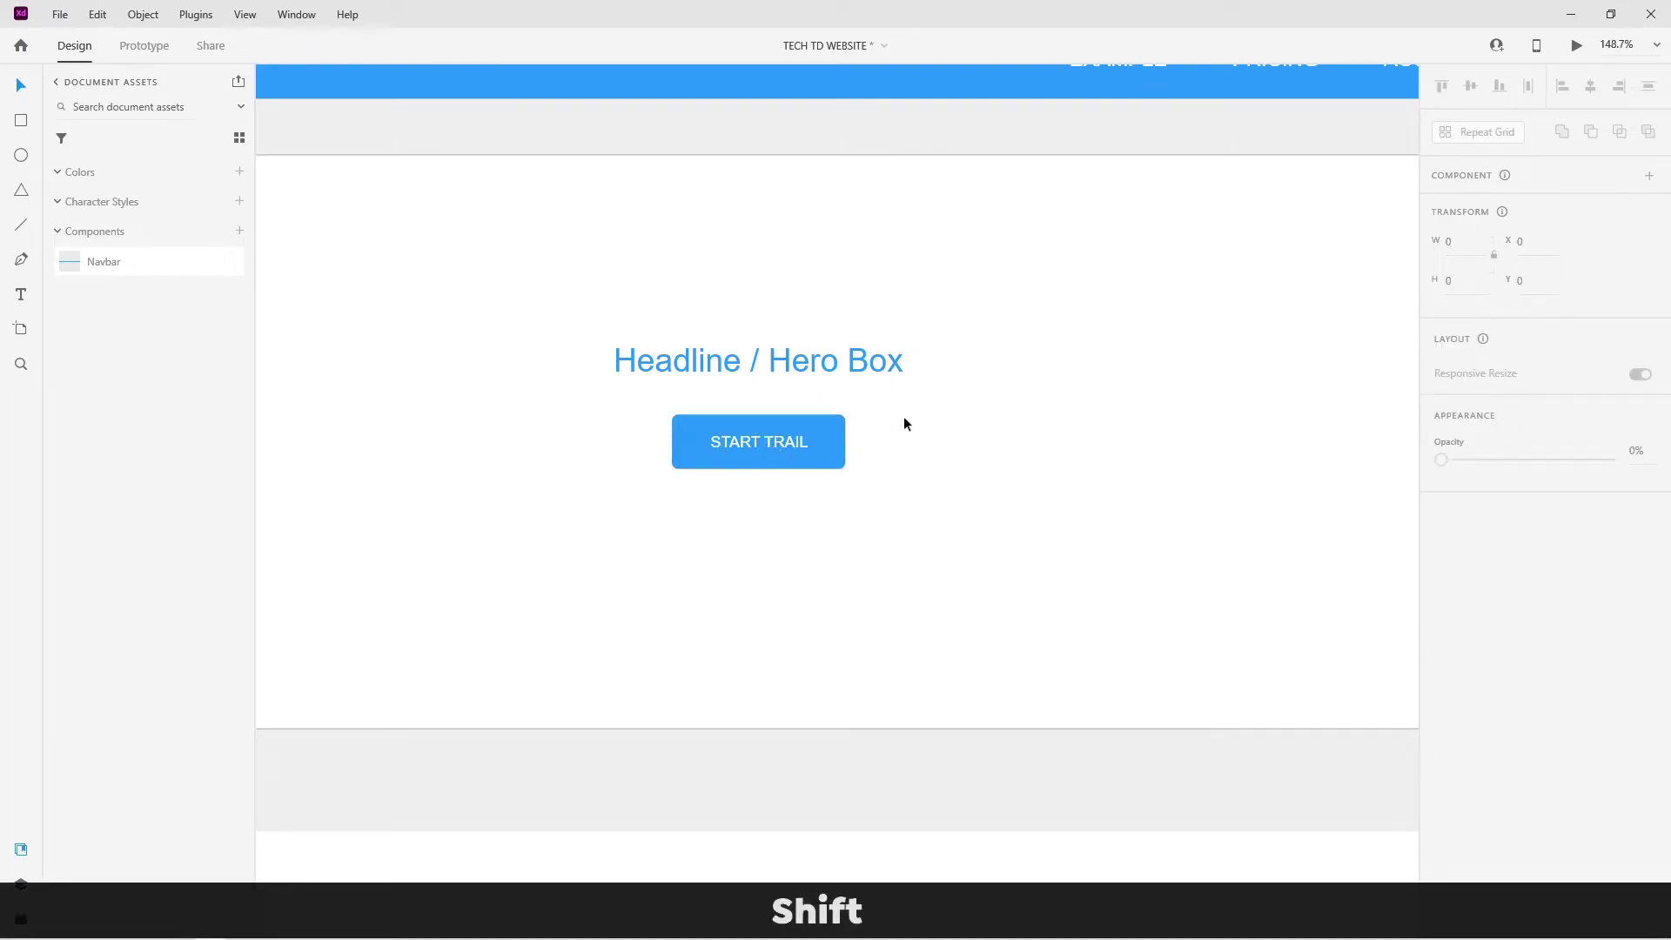
drag(747, 452, 1246, 520)
- Duplicate the ungrouped-from-component START TRAIL button into an evenly spaced vertical column of four buttons
key(ctrl+alt+shift+s)
key(ctrl+z)
key(alt)
key(ctrl+d)
click(980, 398)
- Delete the three lower START TRAIL buttons, keeping only the top one in the hero box
key(space)
drag(1258, 272, 1063, 278)
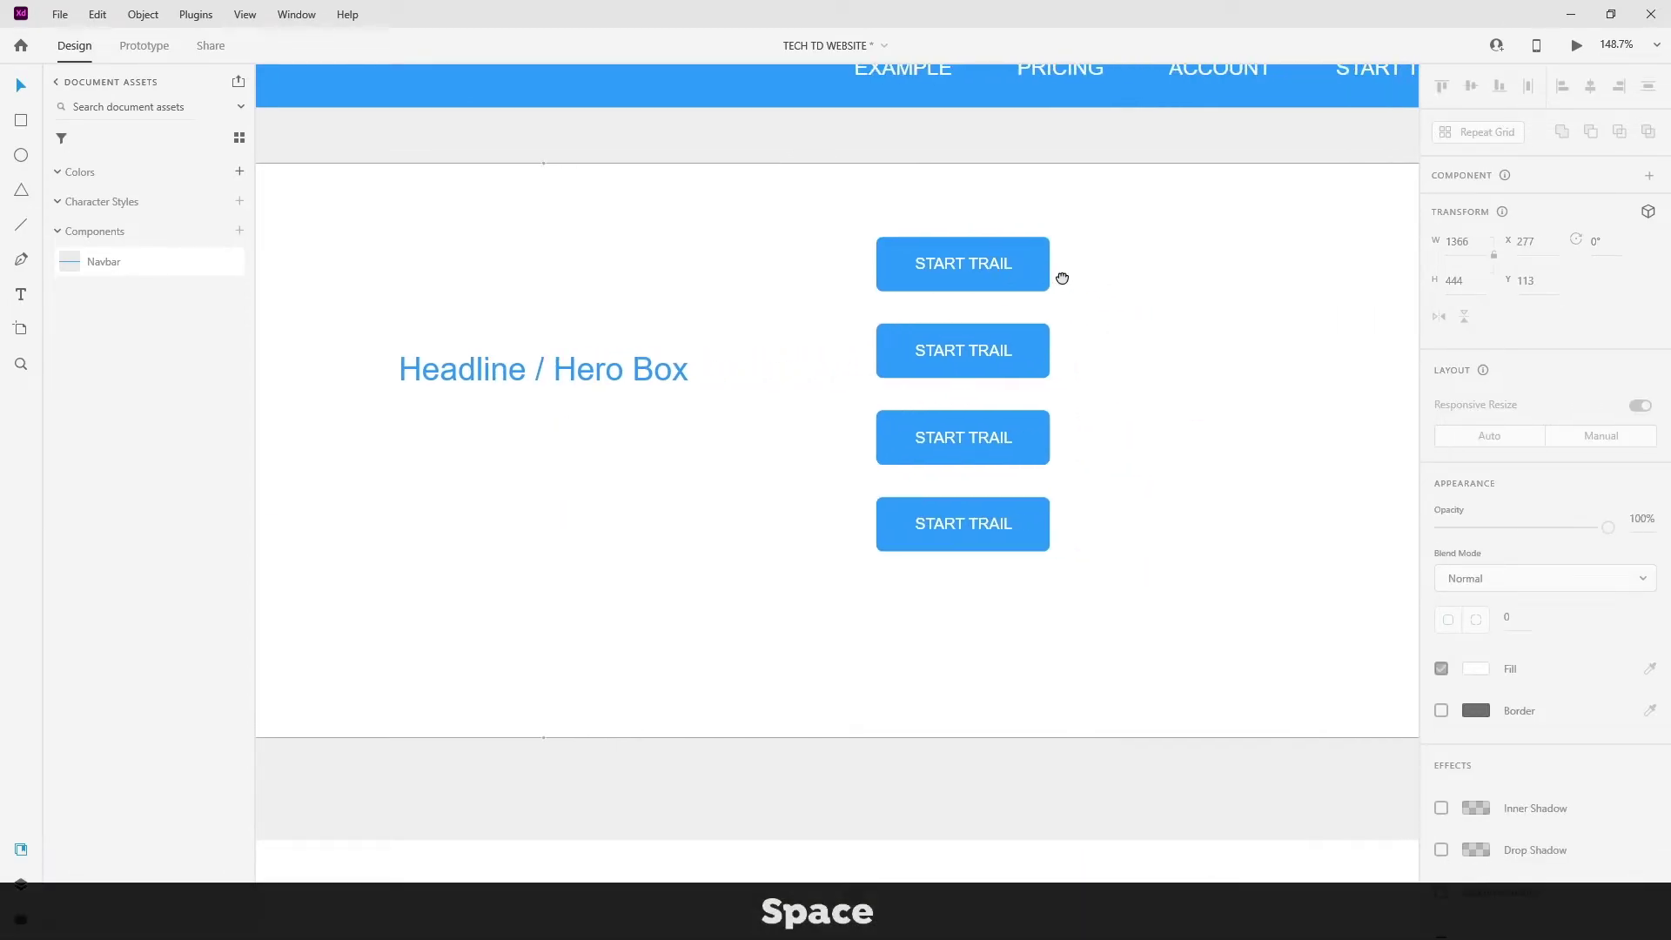
scroll(1061, 295, up, 4)
scroll(1035, 291, down, 2)
scroll(1027, 291, up, 2)
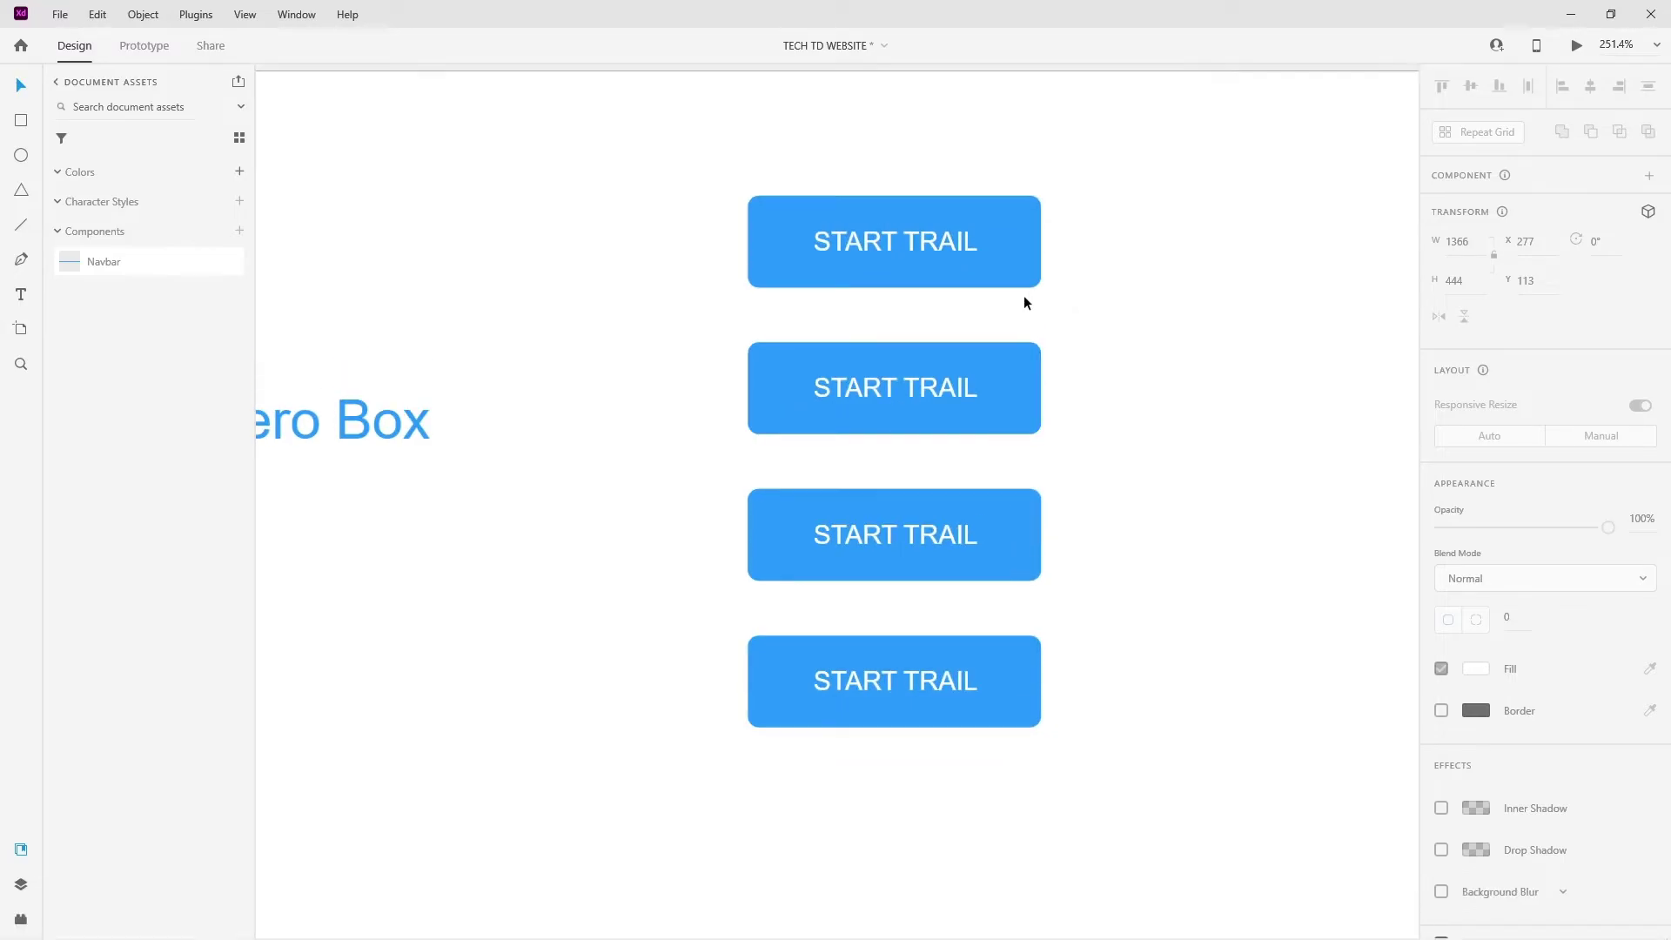
click(985, 358)
key(Delete)
key(Delete)
click(991, 692)
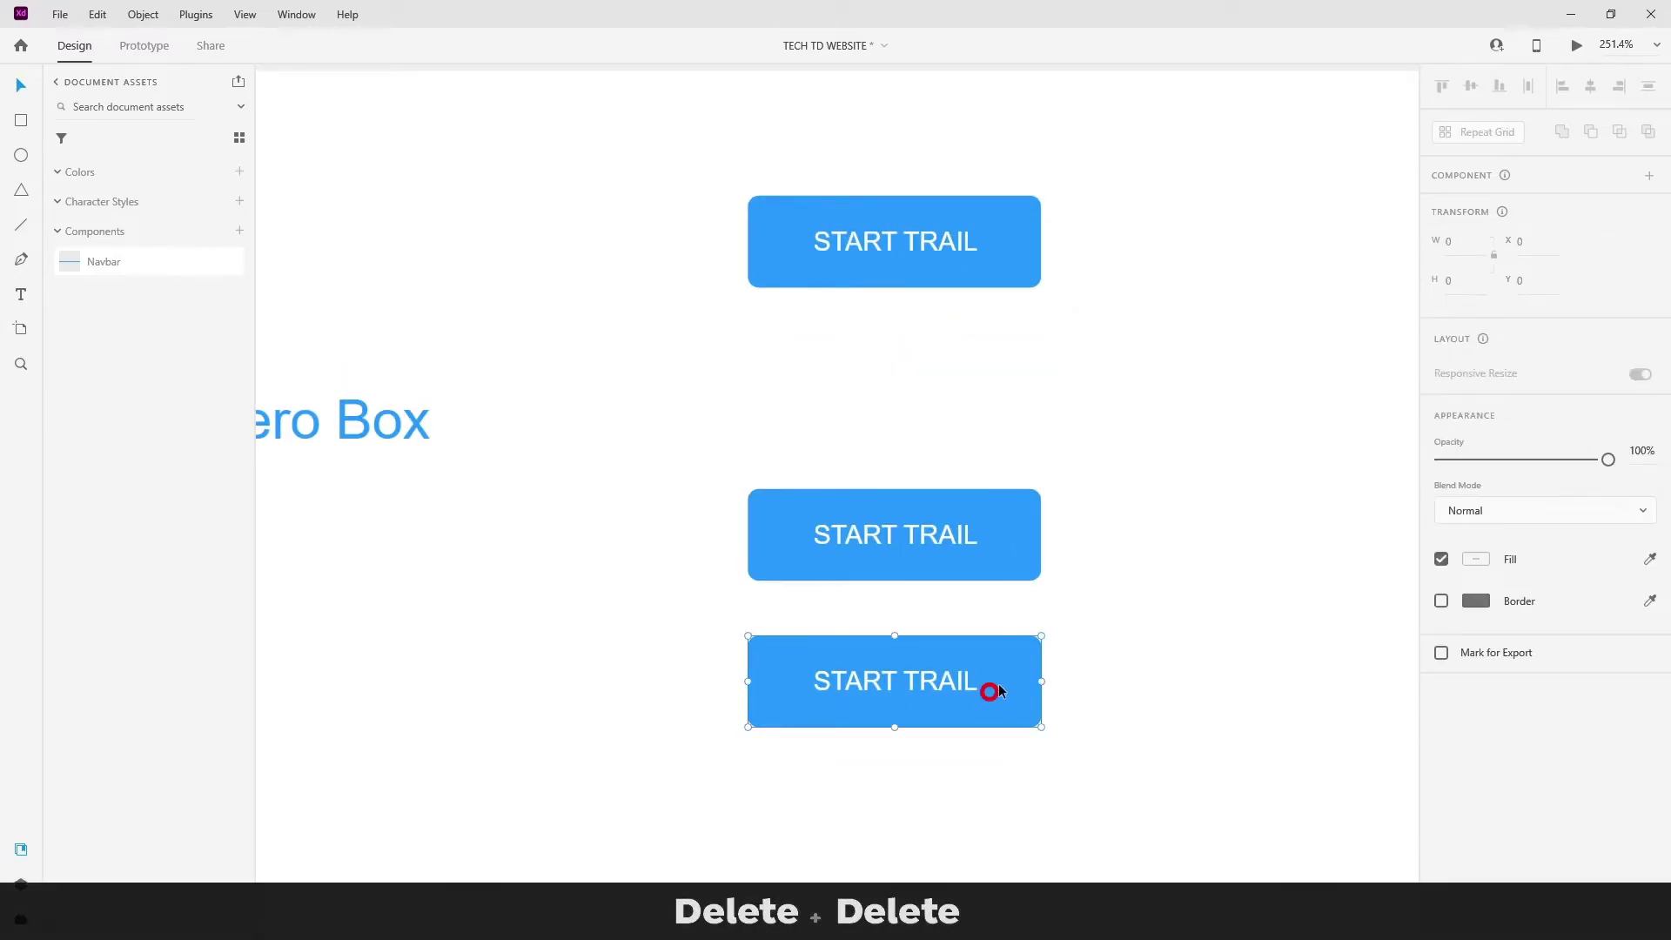
key(Delete)
click(964, 533)
key(Delete)
- Turn the remaining START TRAIL button into a component and rename it Button
click(948, 269)
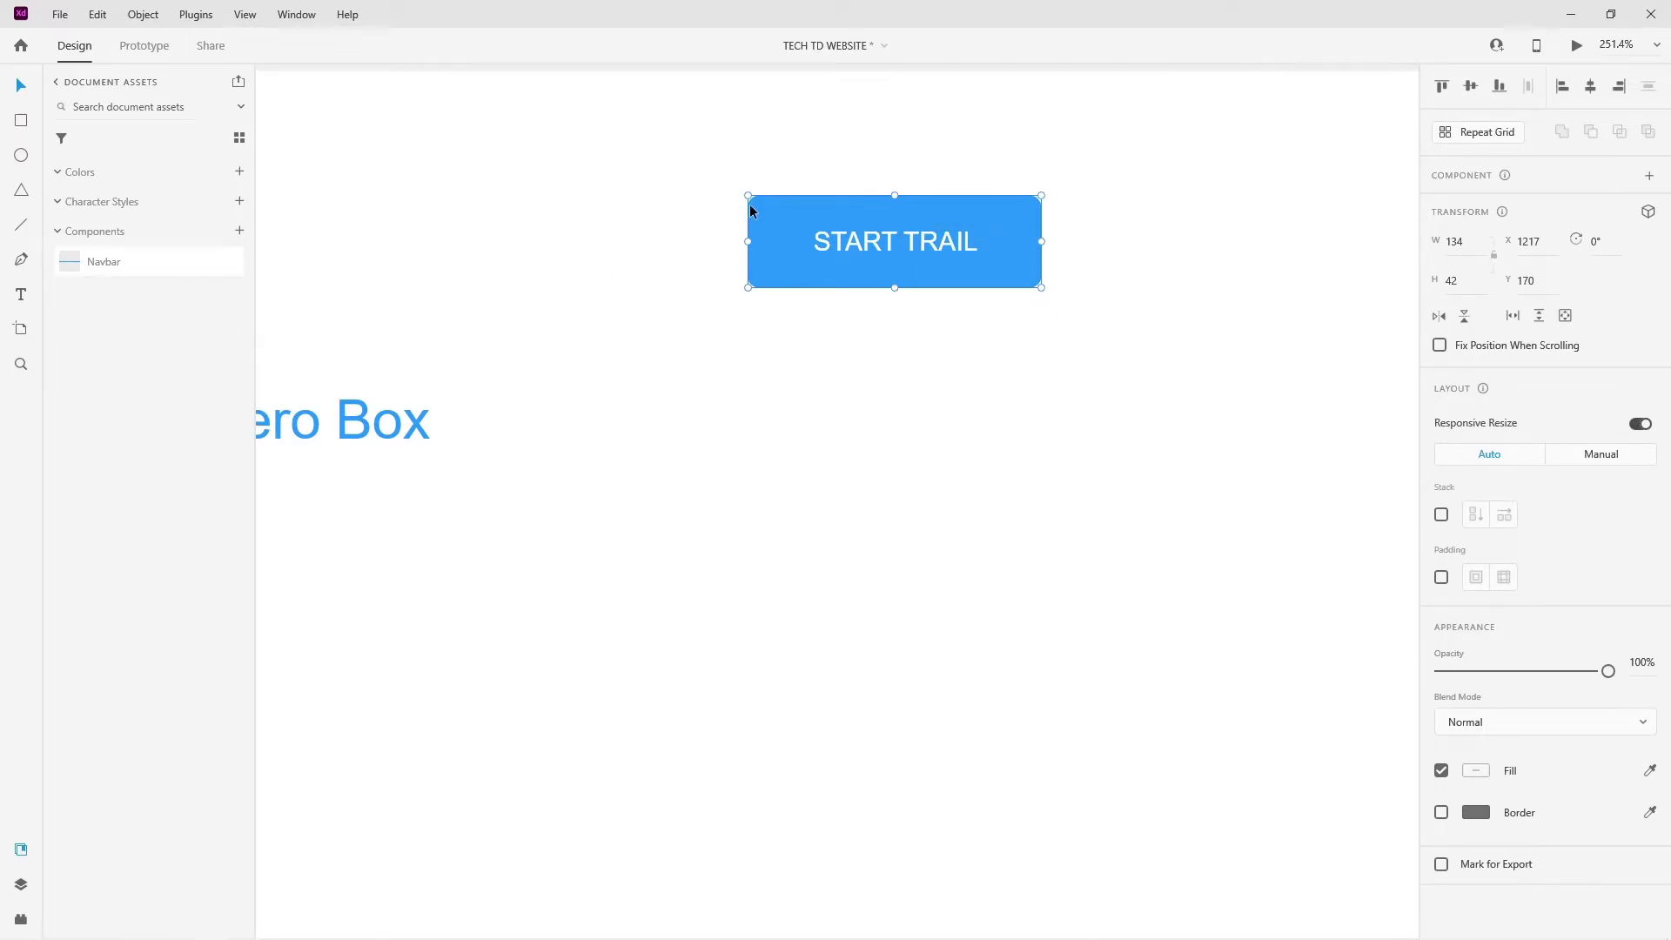
key(ctrl+k)
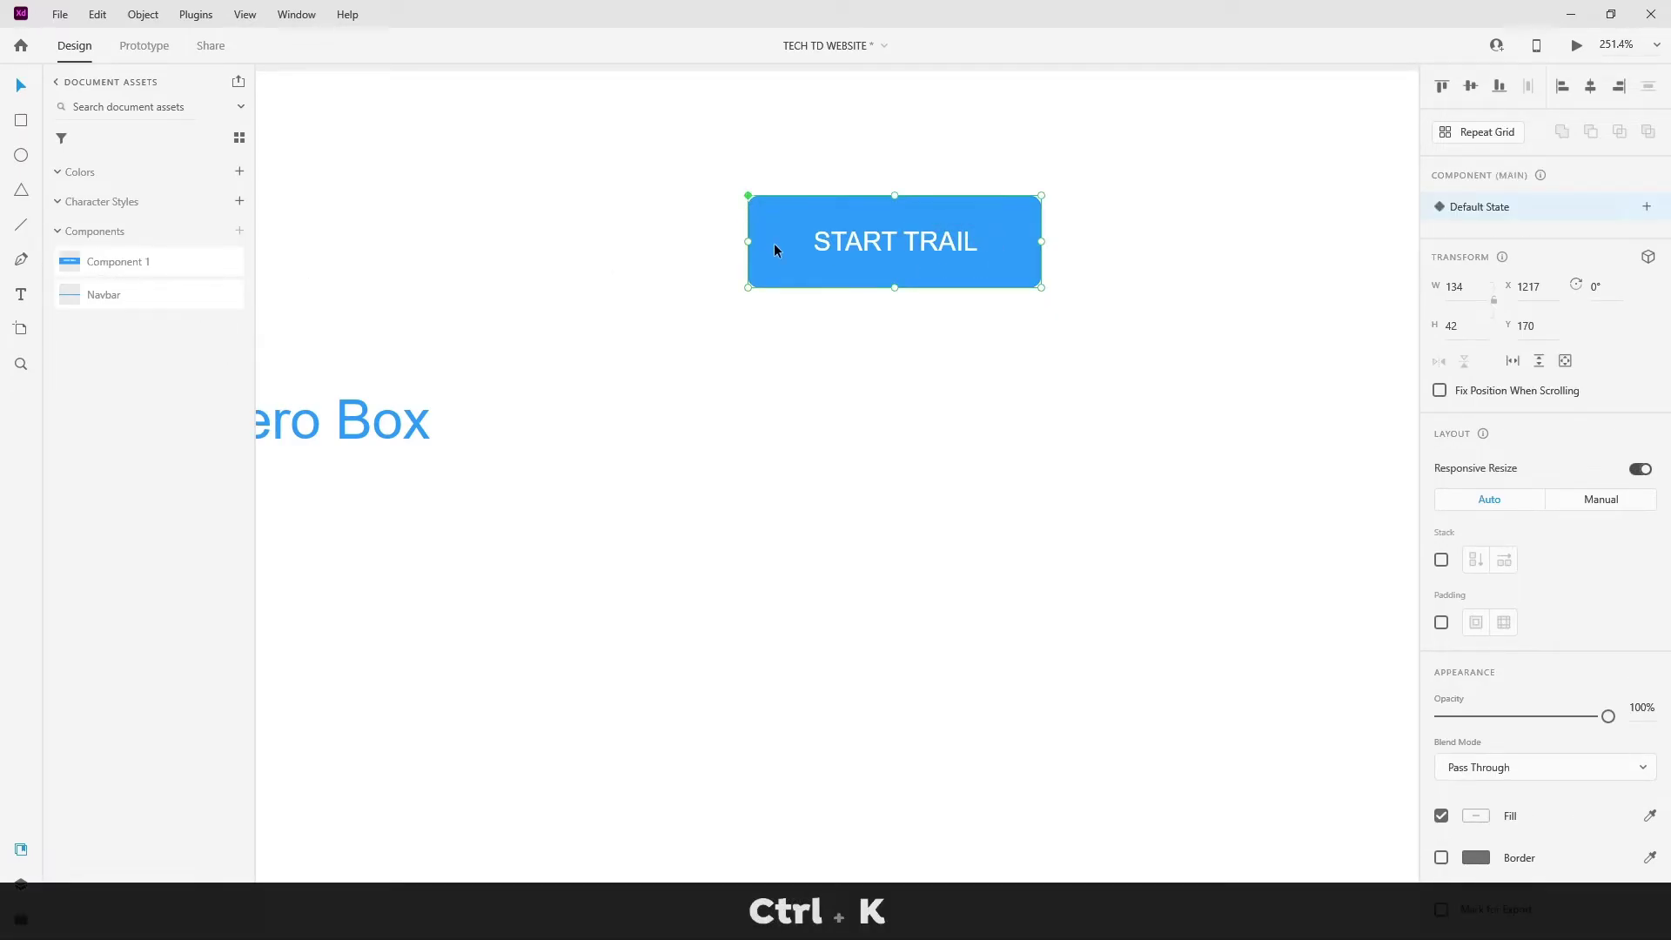
double_click(124, 261)
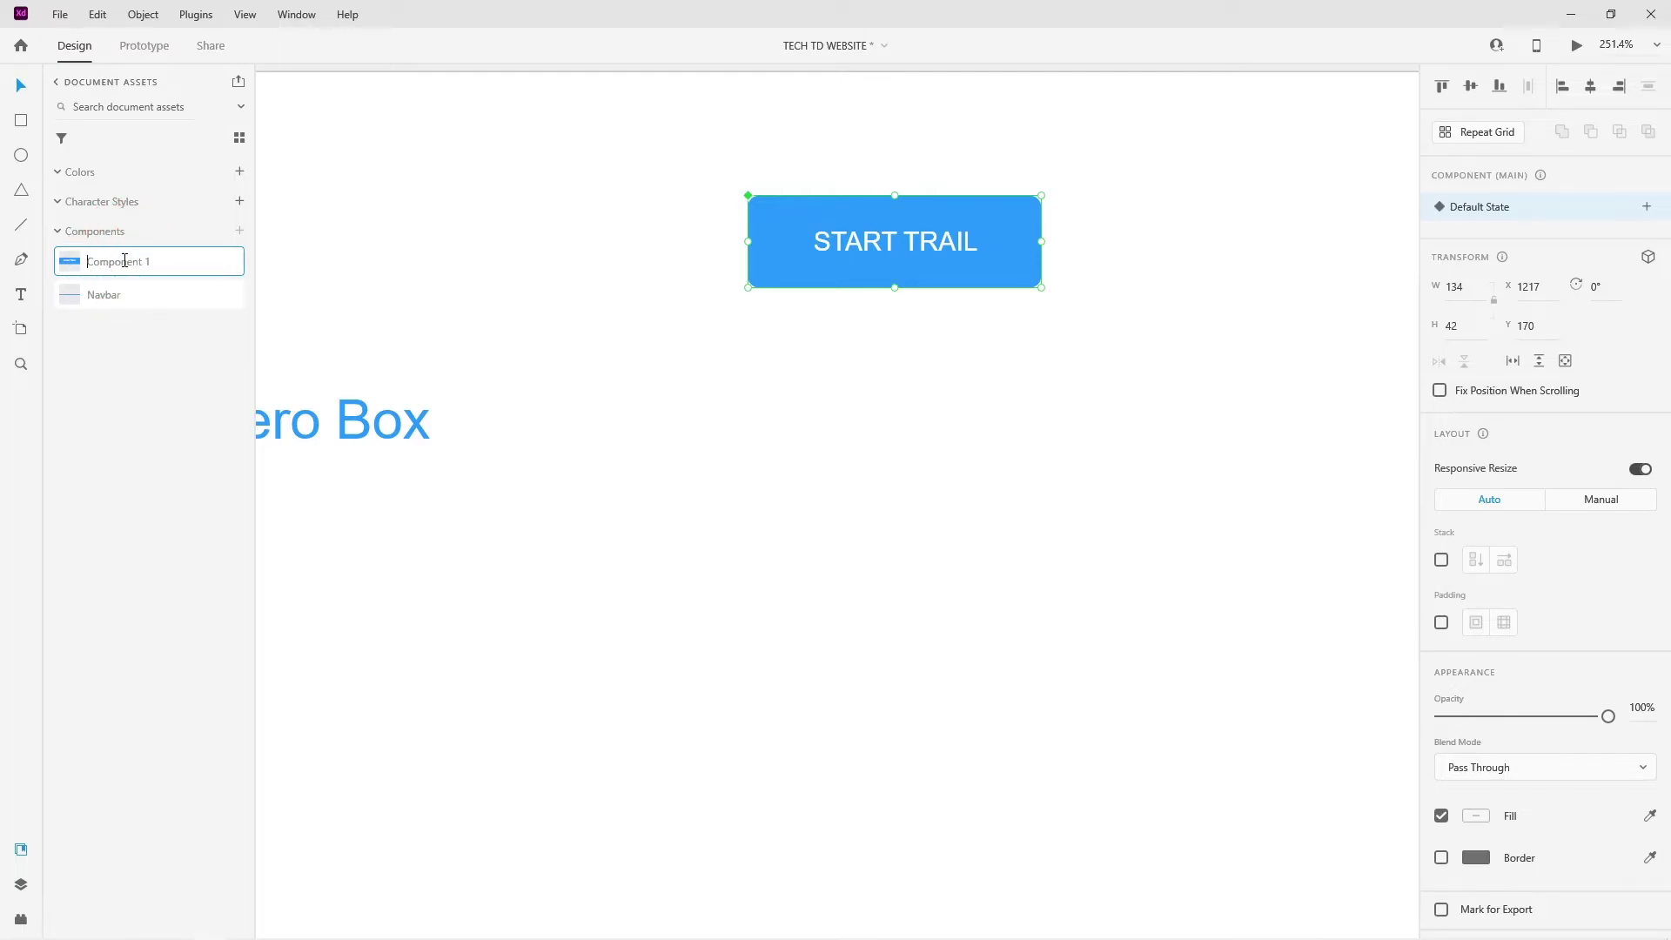
text(Button)
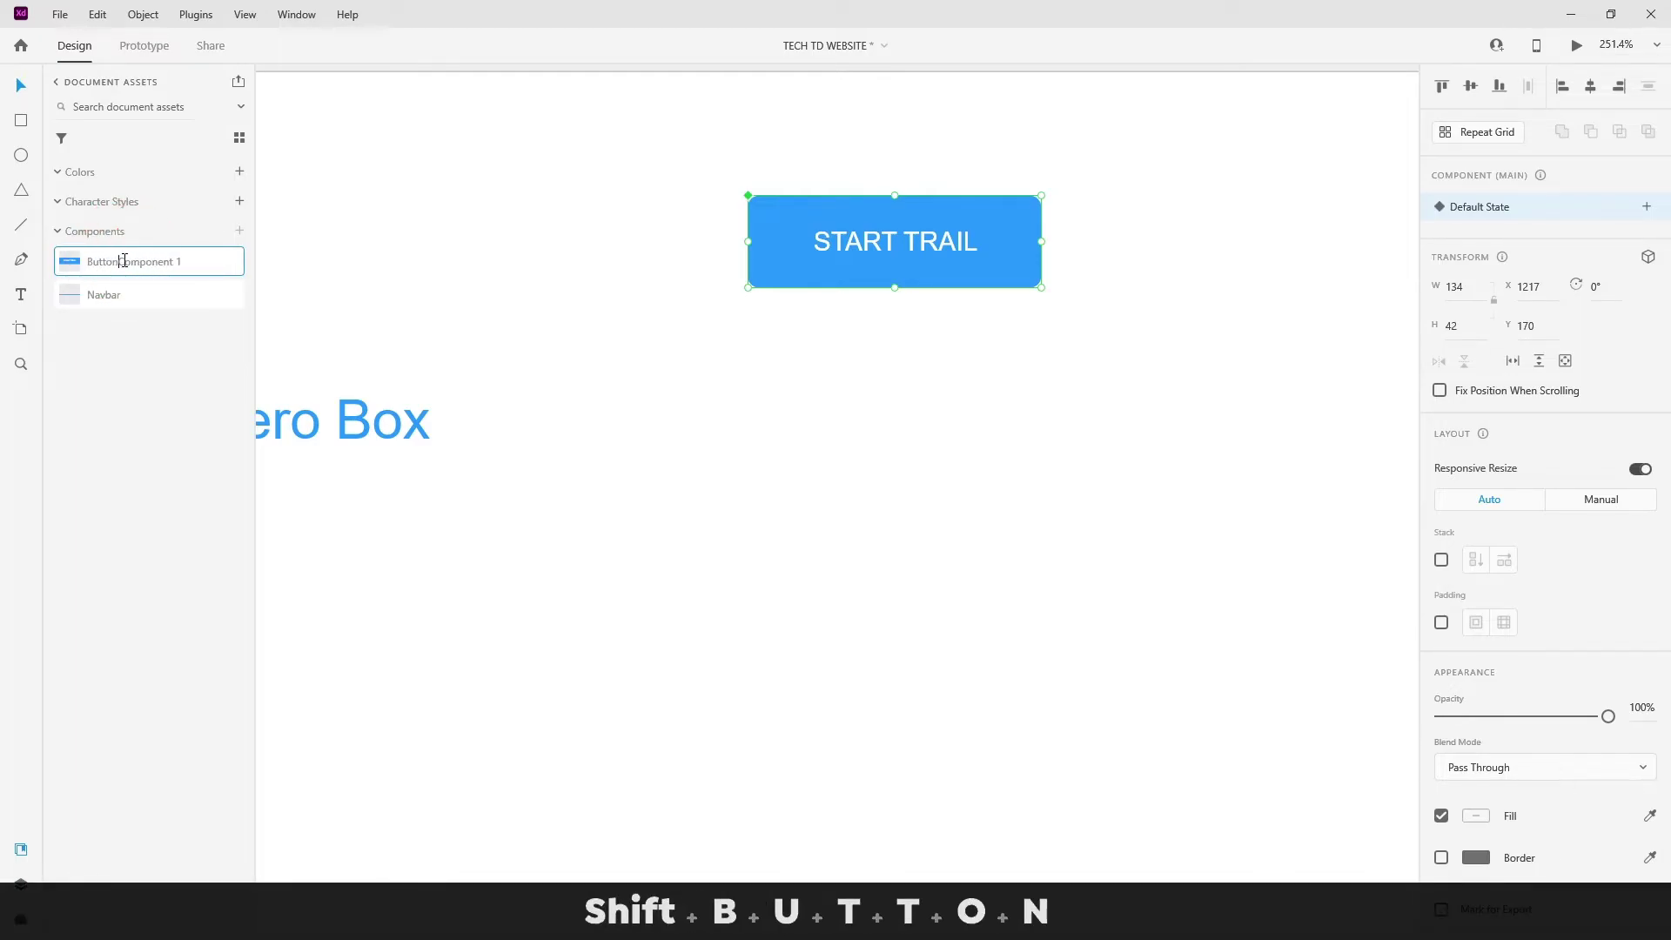
key(shift+End)
key(Delete)
click(124, 347)
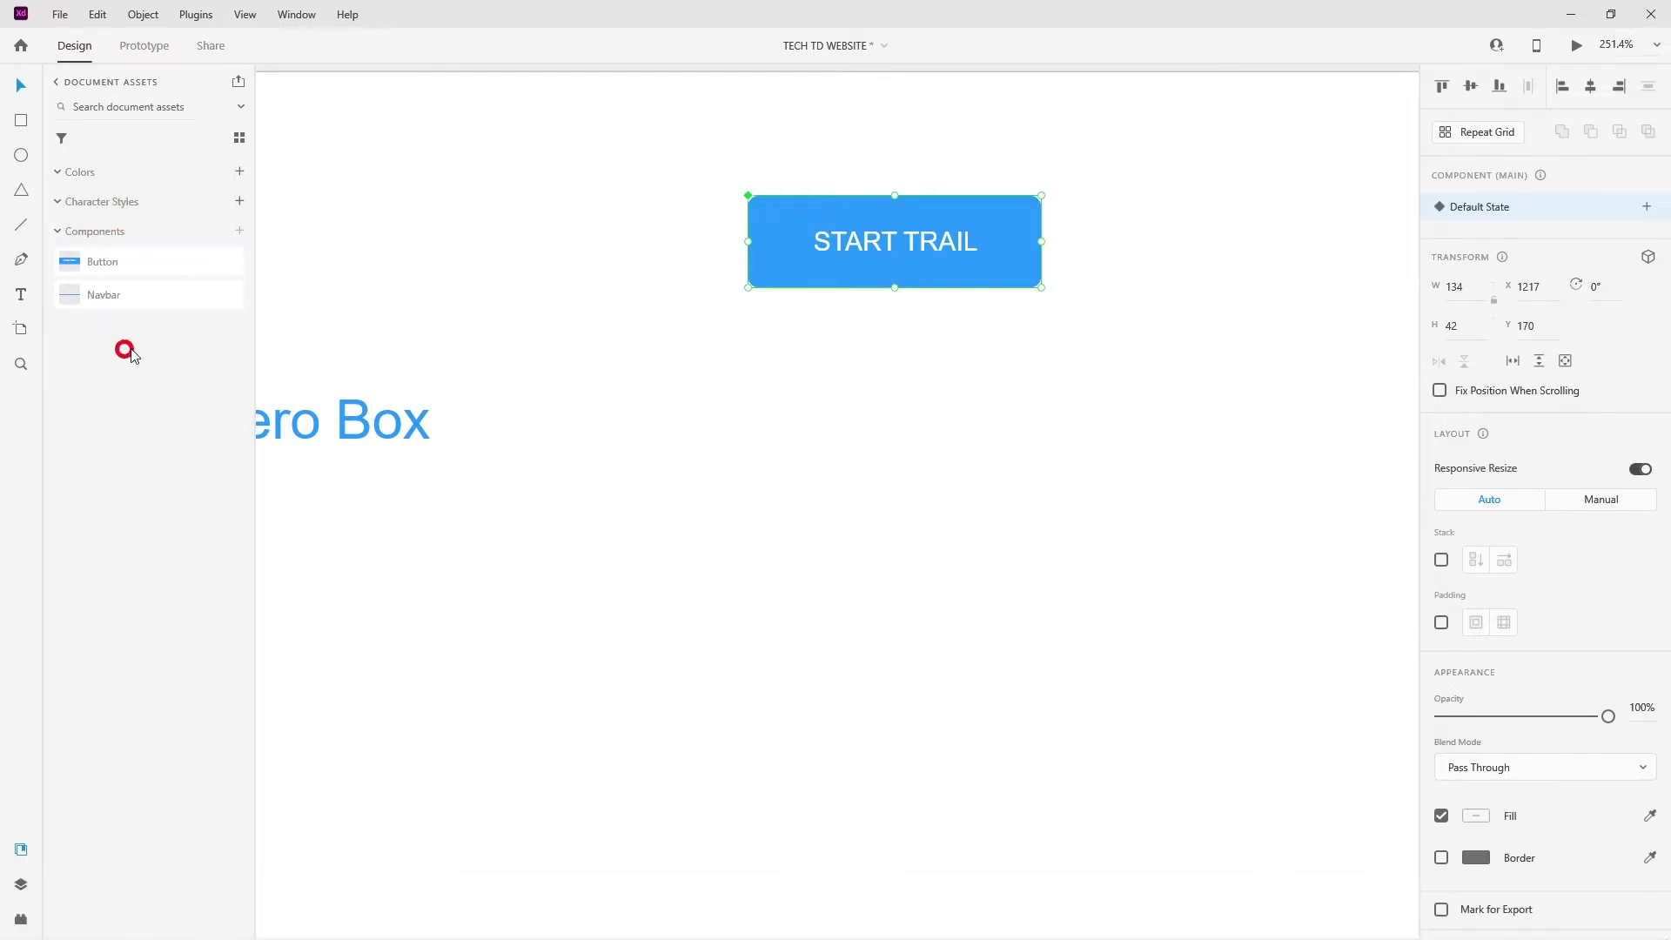
- Duplicate the Button component downwards into a column of four and check which is the main component and which are instances
drag(966, 288, 939, 597)
click(1099, 363)
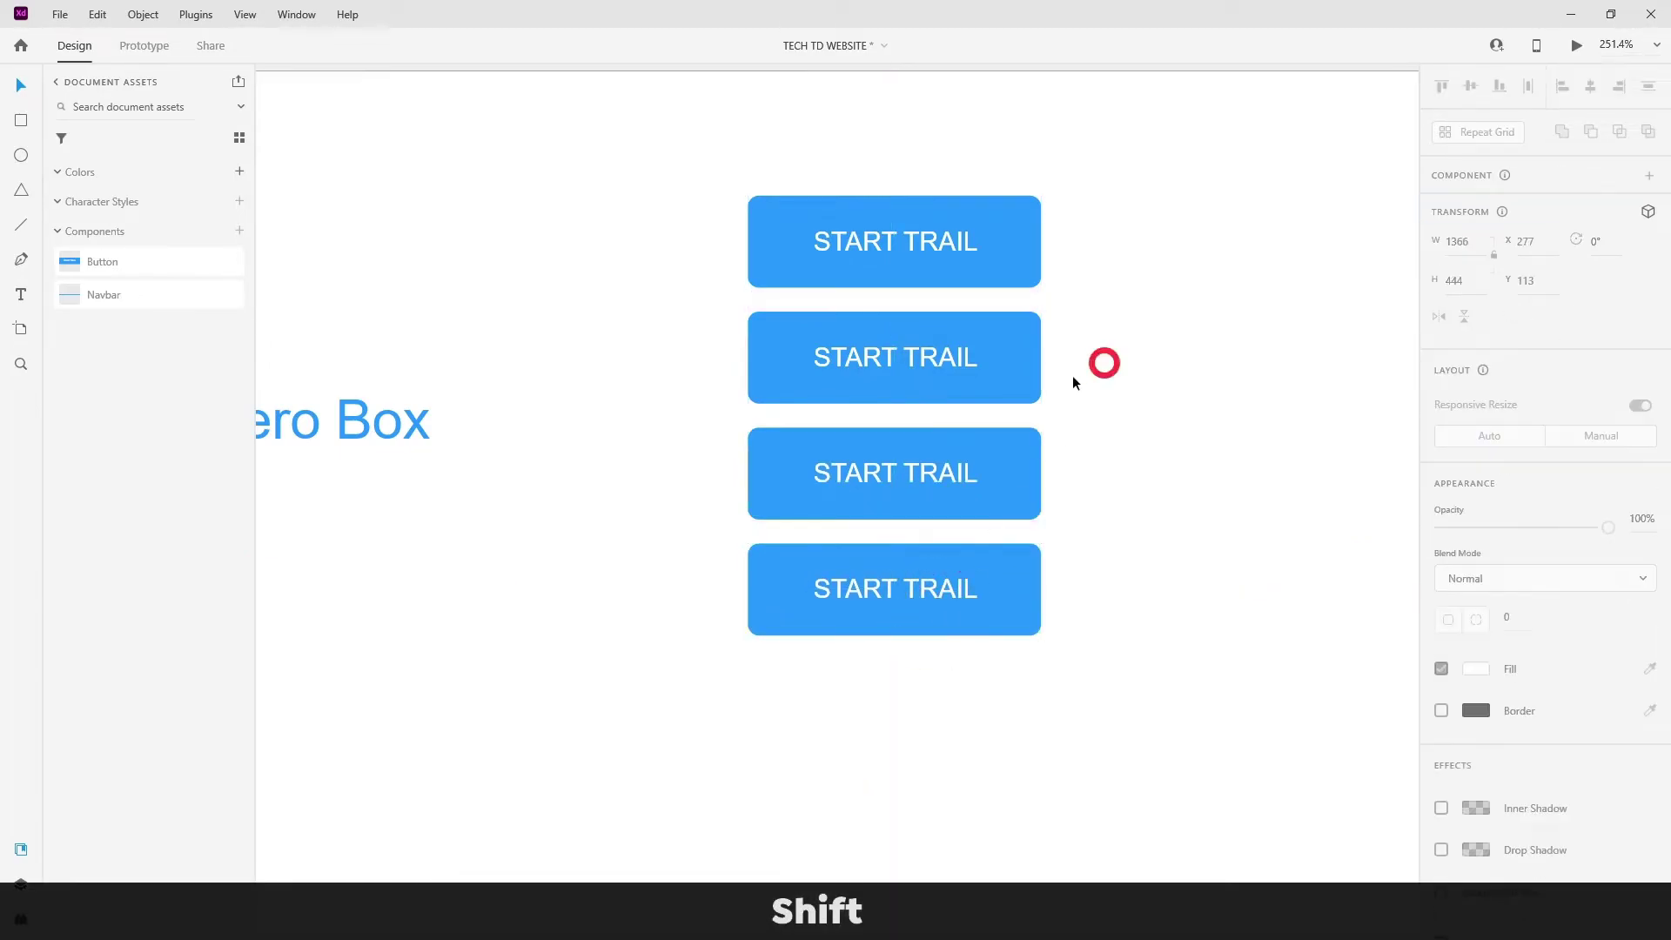
click(948, 244)
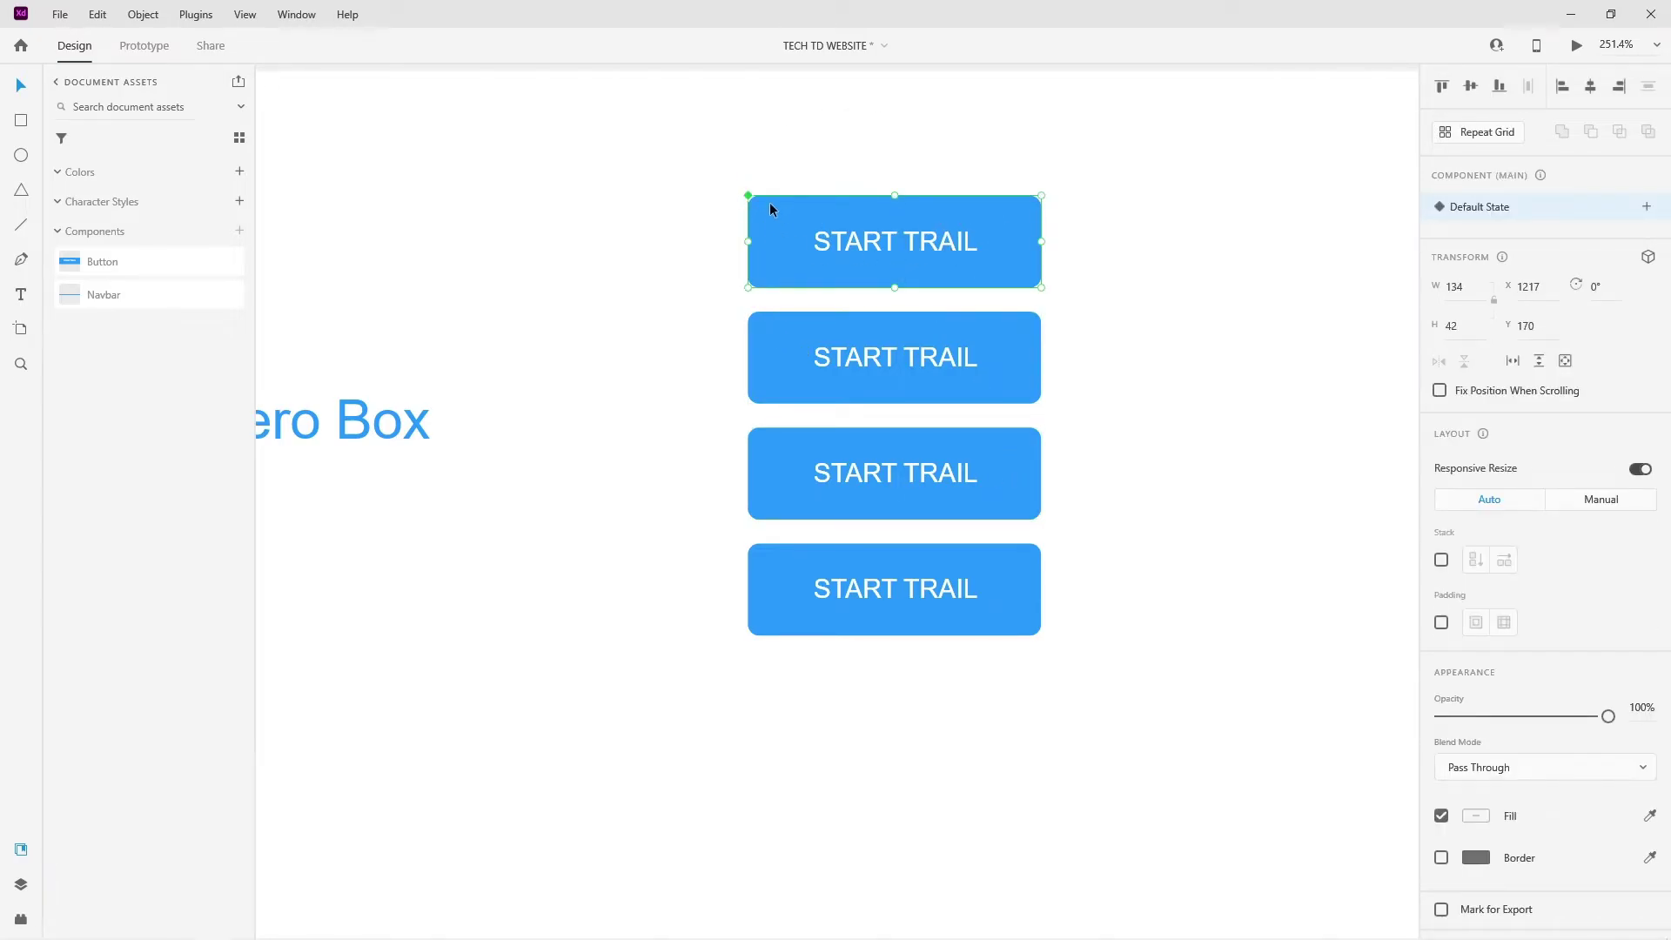
click(787, 313)
click(800, 492)
click(797, 573)
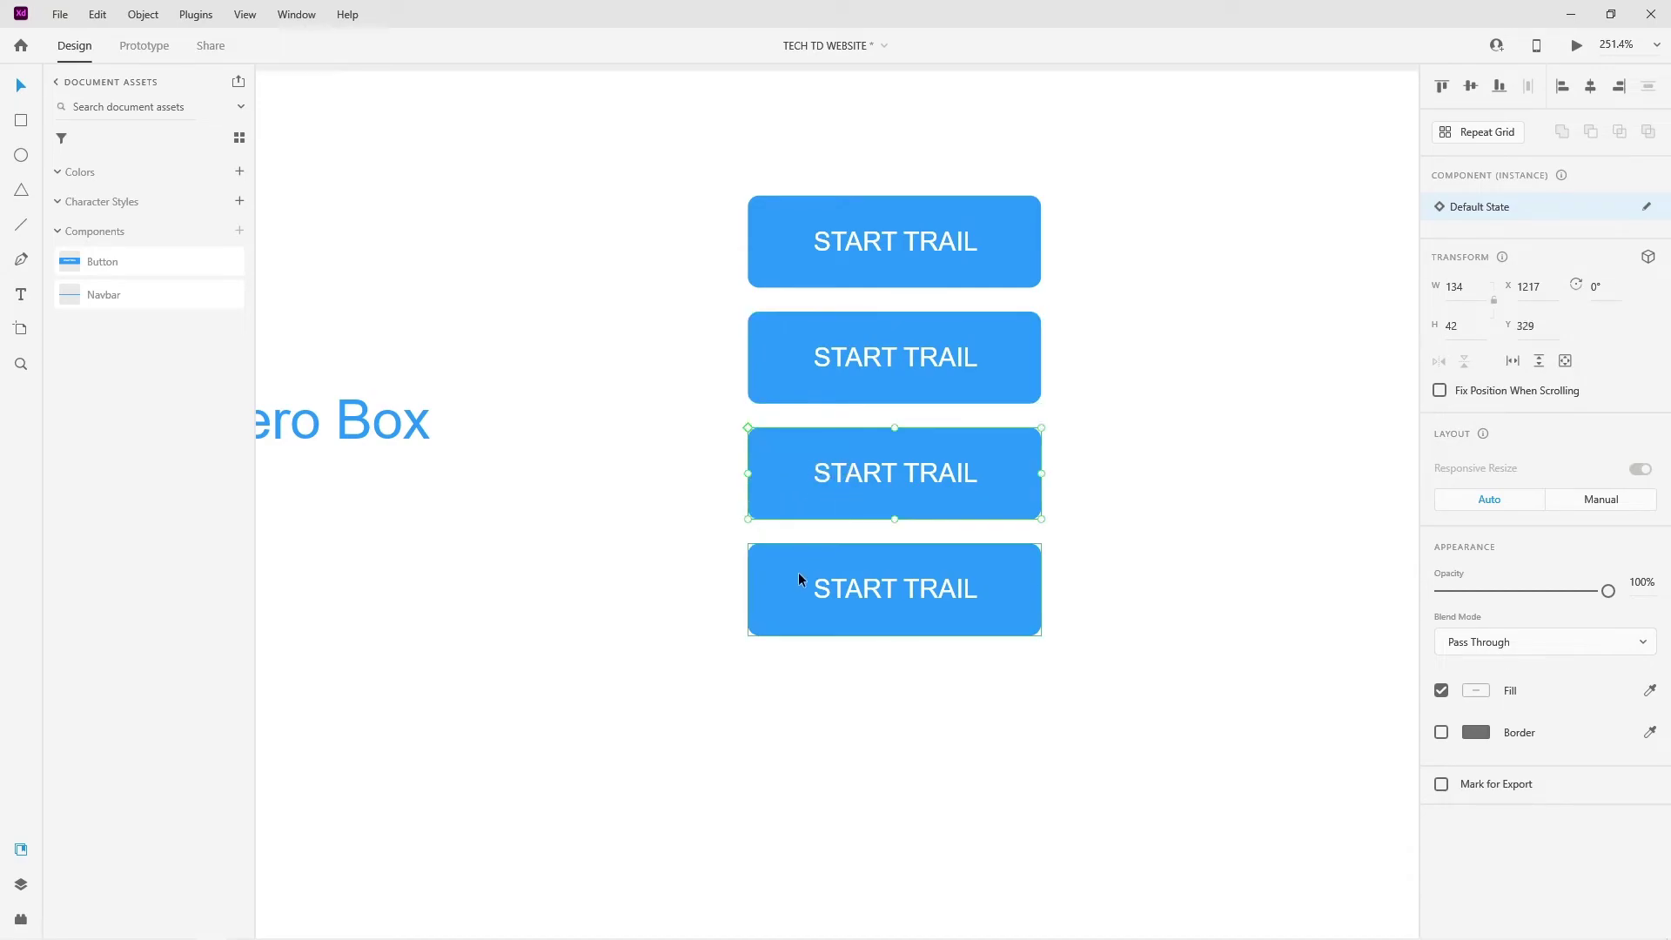
- Change the background fill of the main Button component to dark magenta
click(863, 242)
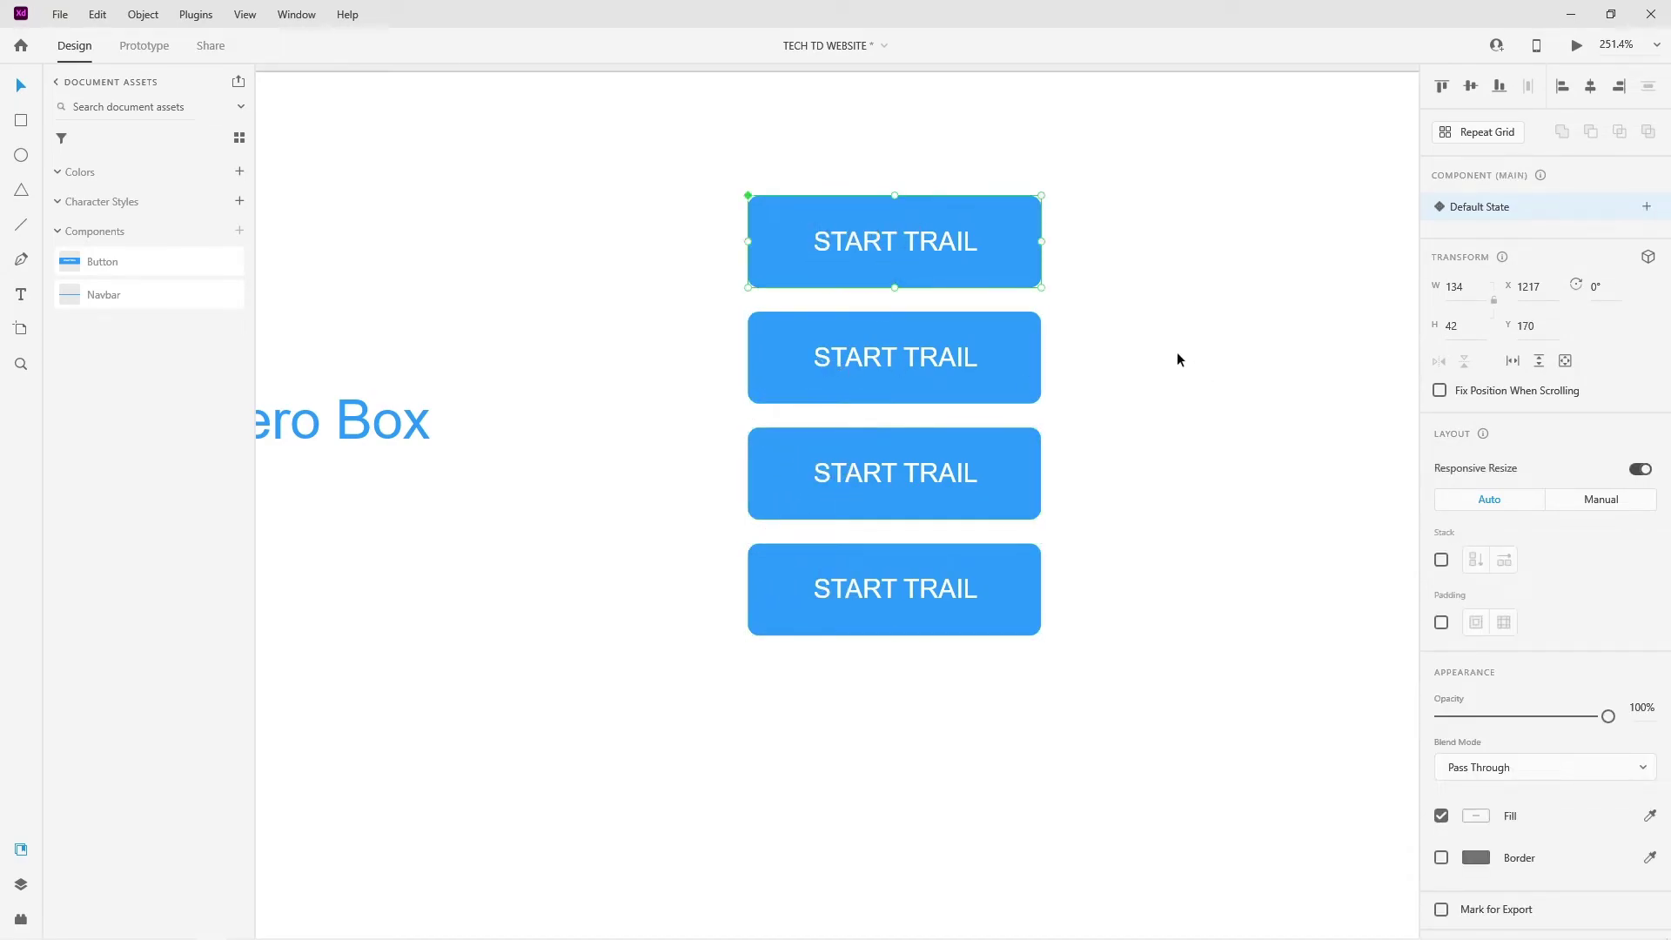
click(917, 242)
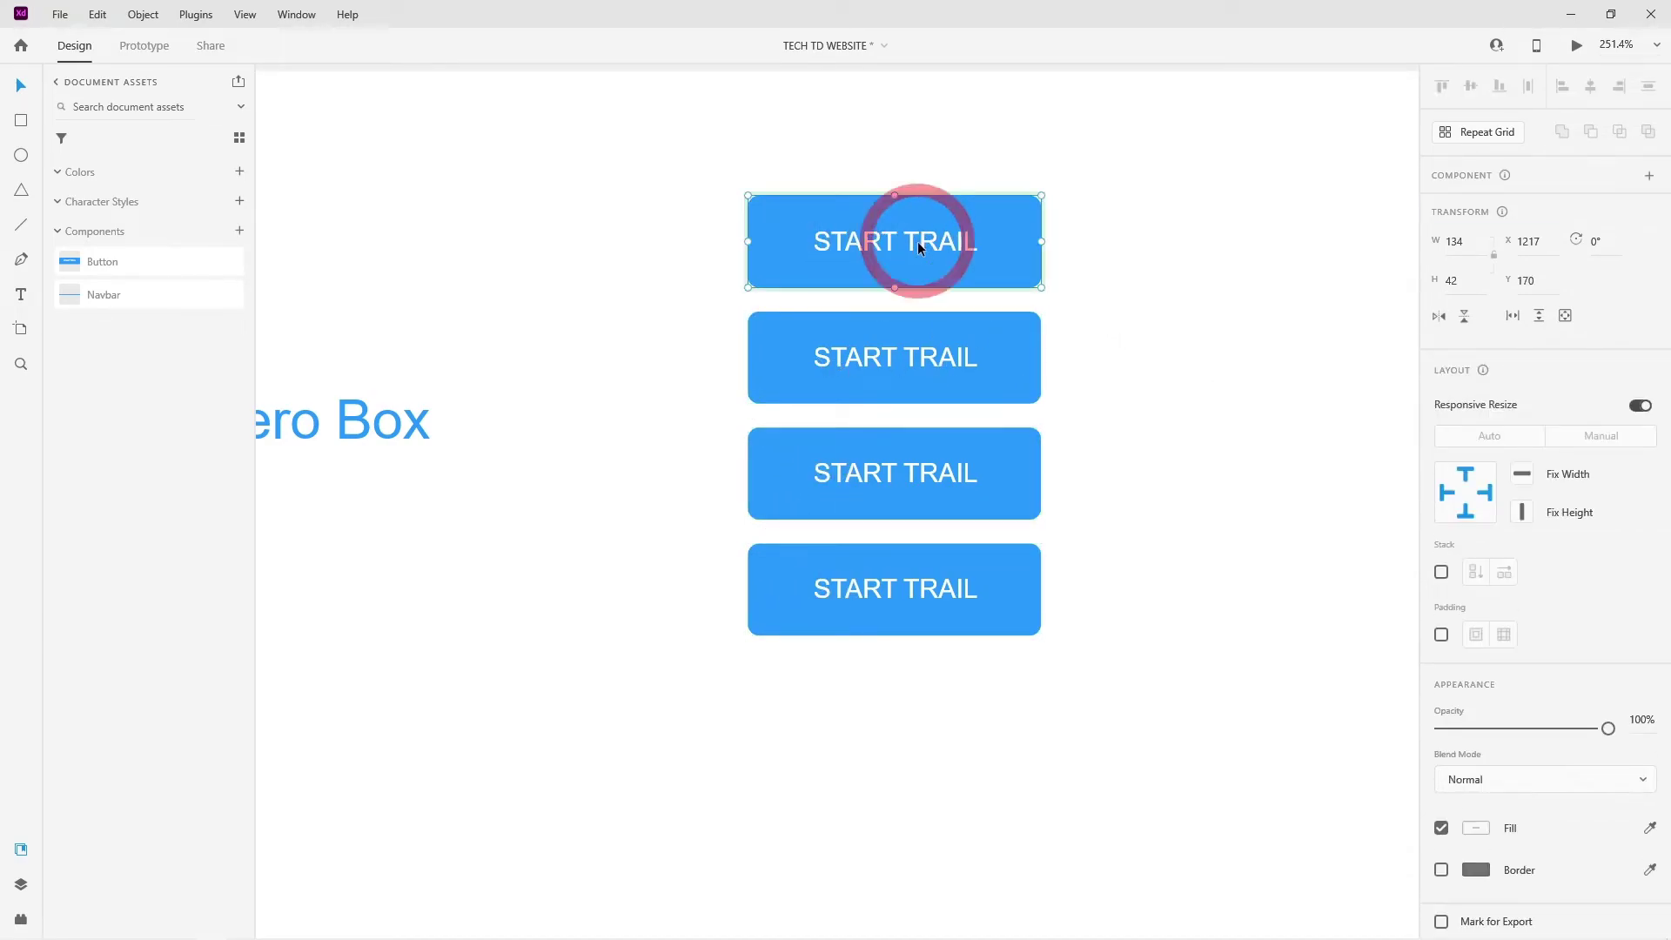
click(1161, 242)
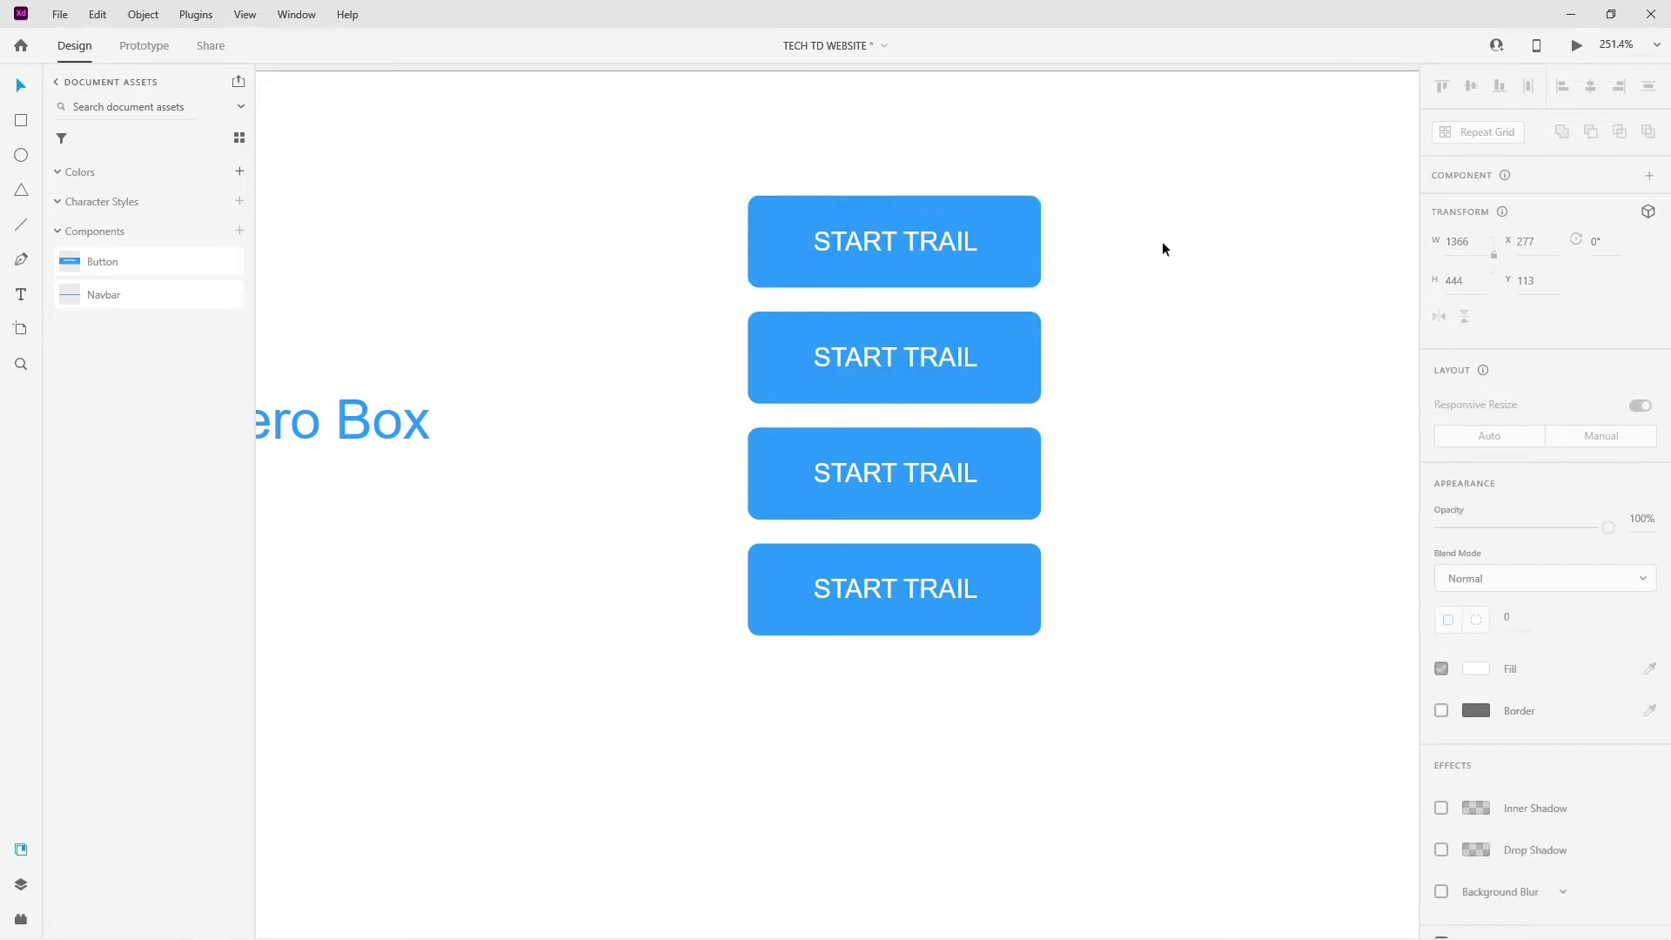
click(1031, 245)
double_click(1016, 239)
click(1018, 241)
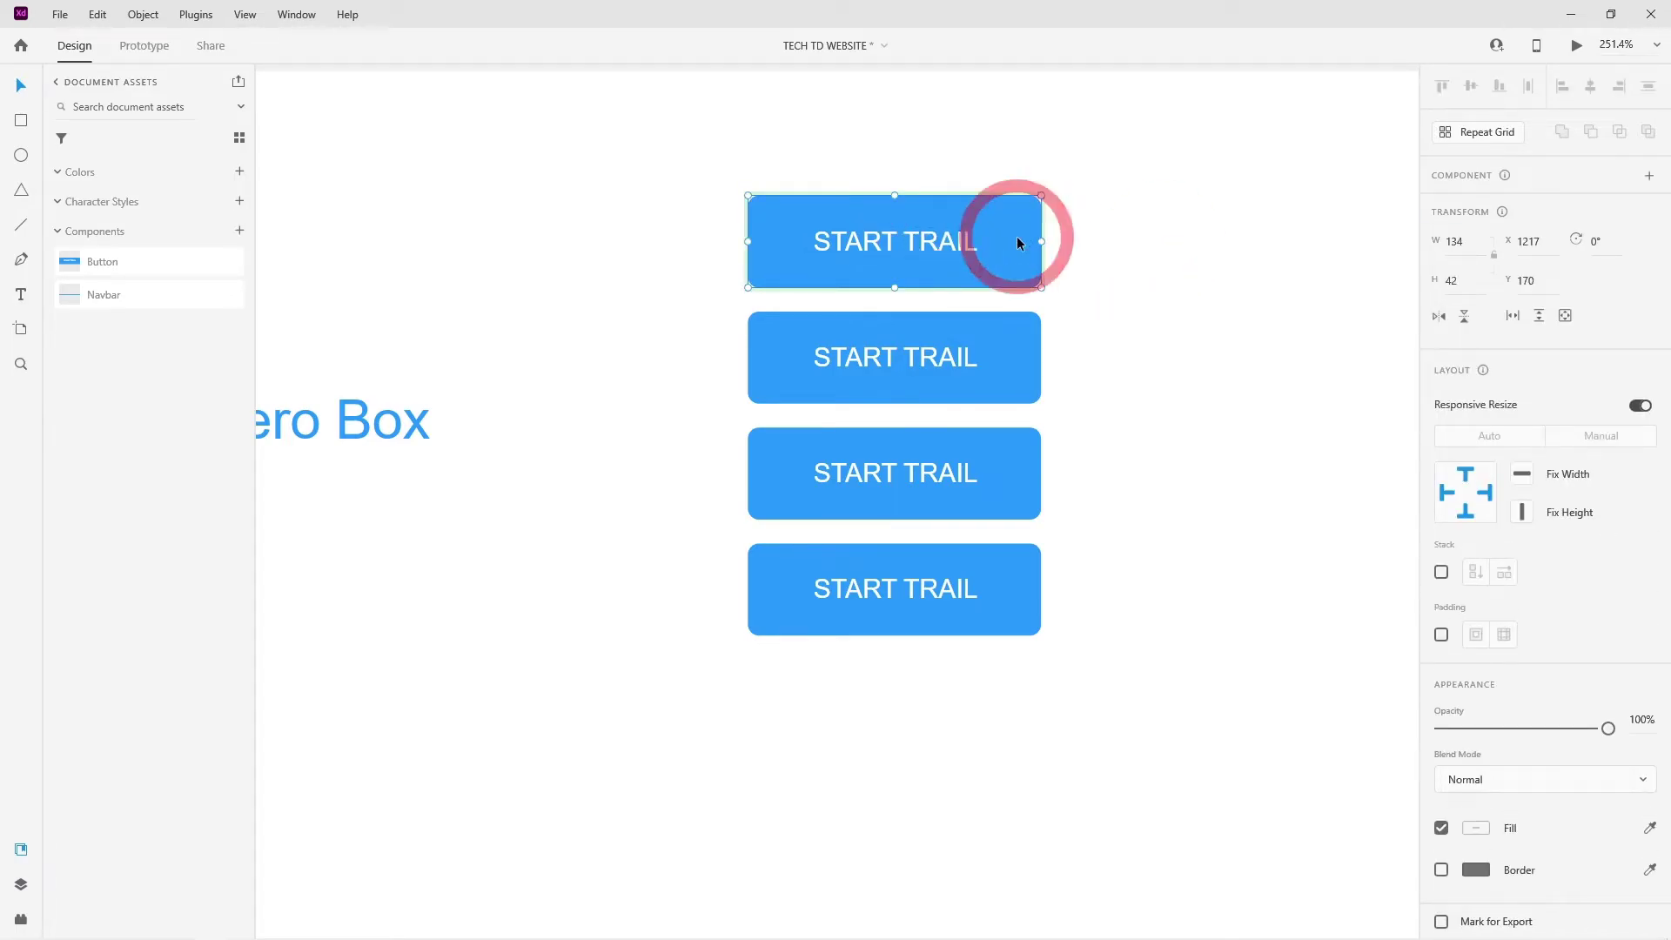
click(1476, 828)
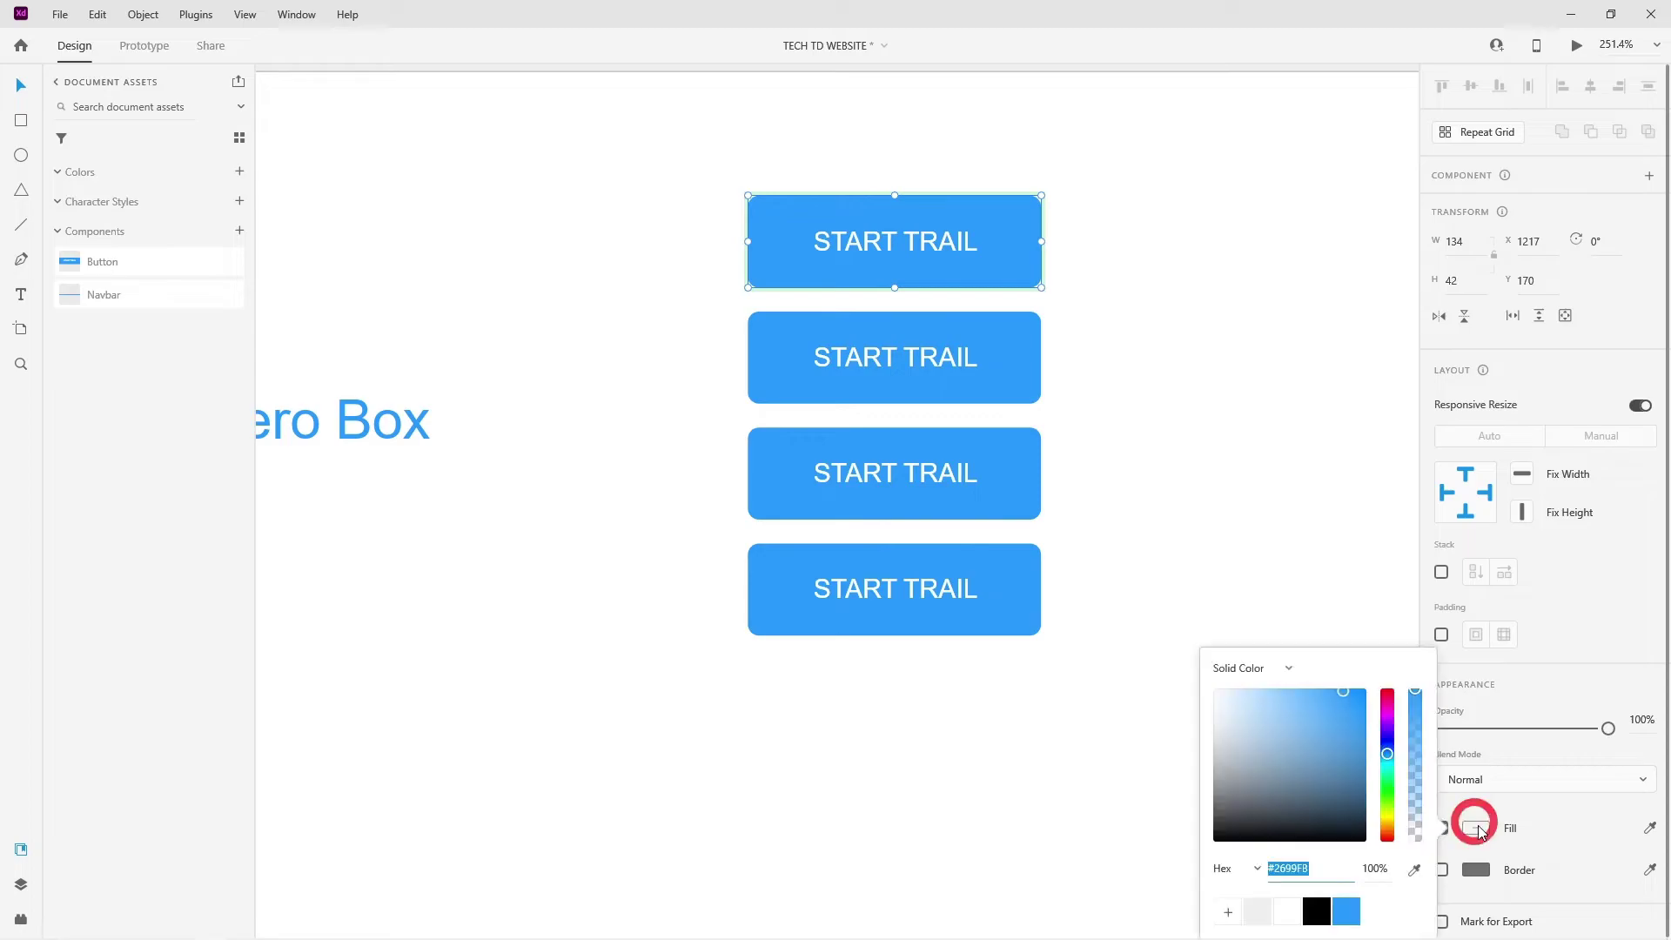
drag(1387, 754, 1395, 710)
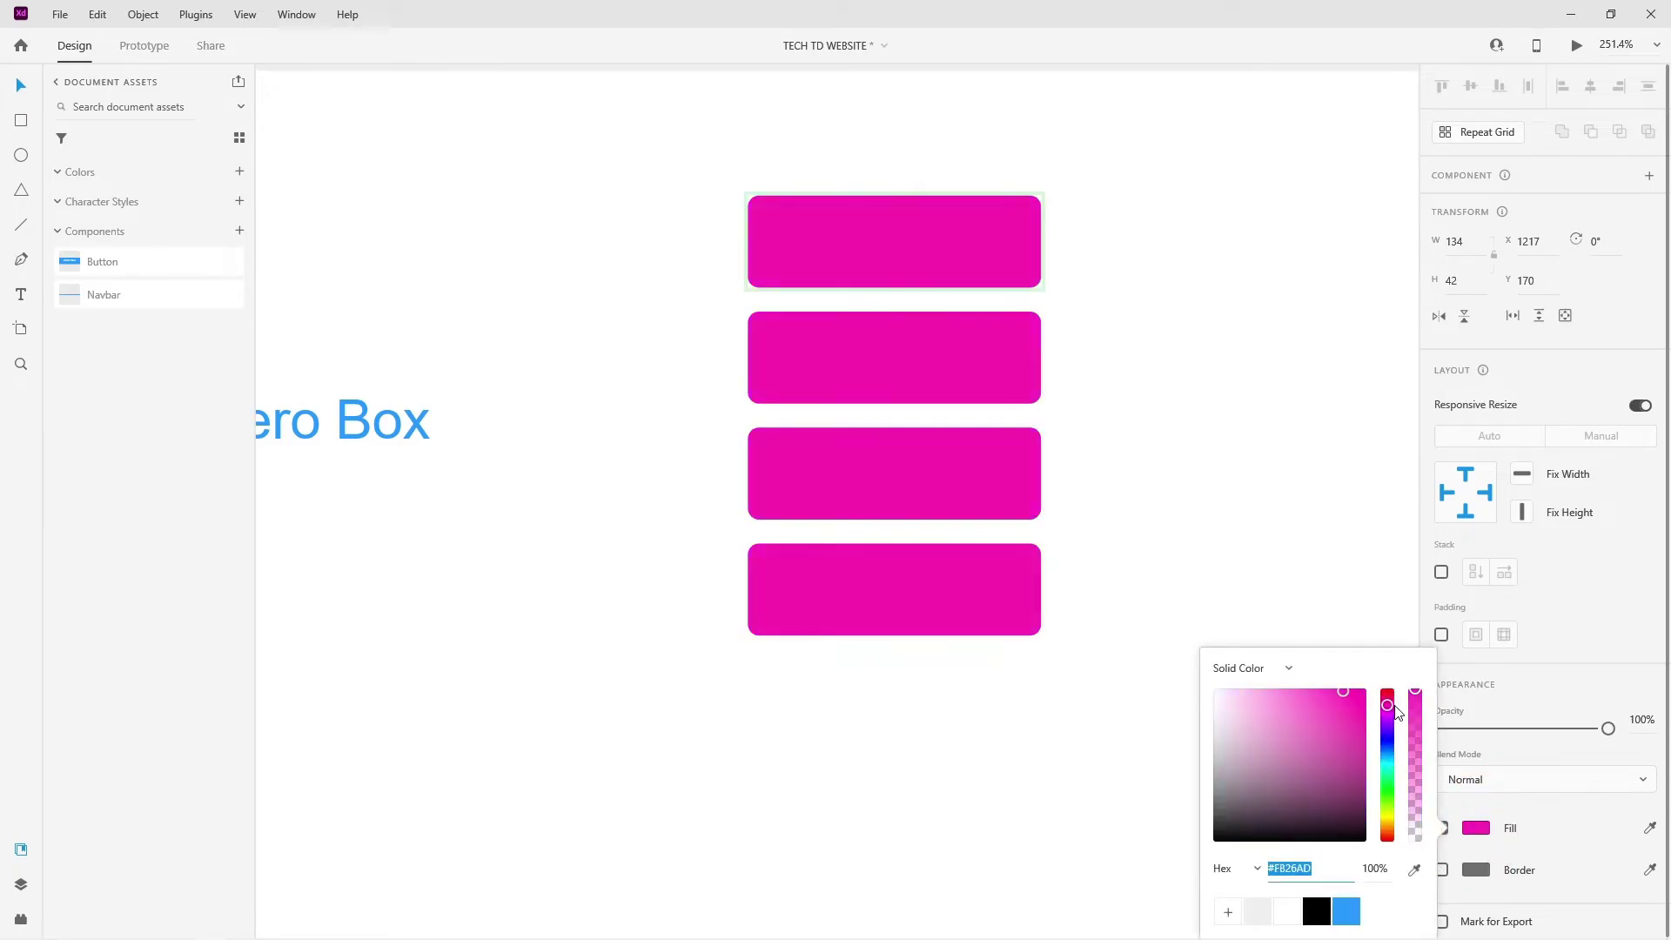
click(1349, 709)
click(1277, 449)
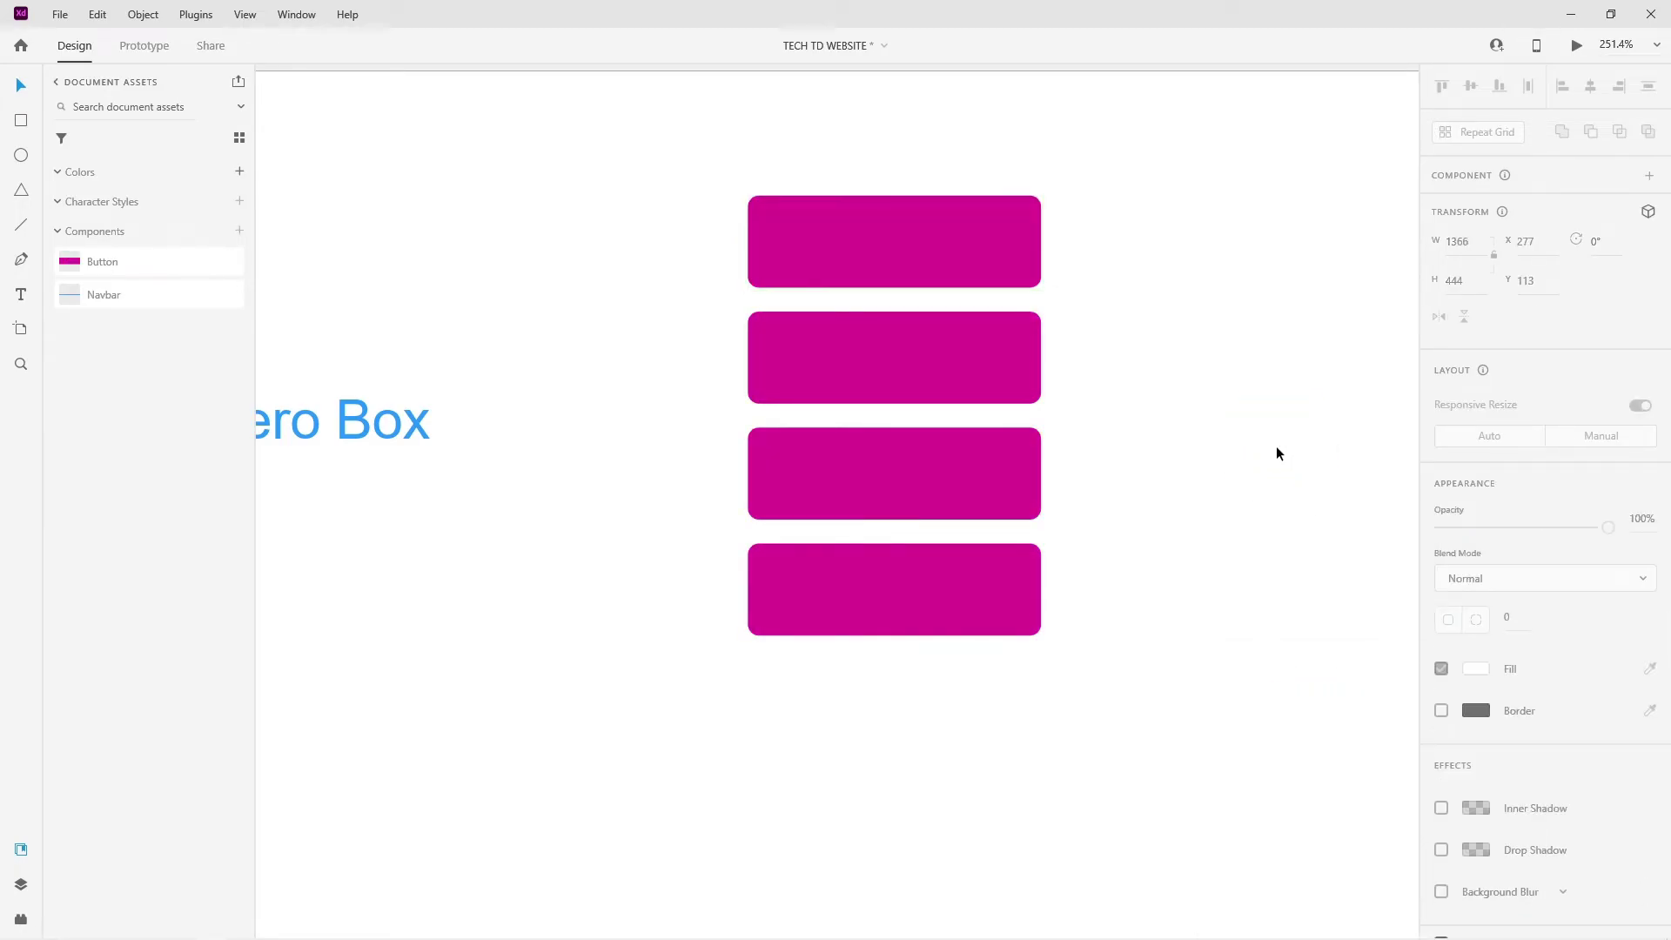
- Set the fill of the START TRAIL label inside the main Button component to white
click(901, 364)
click(1174, 327)
click(951, 342)
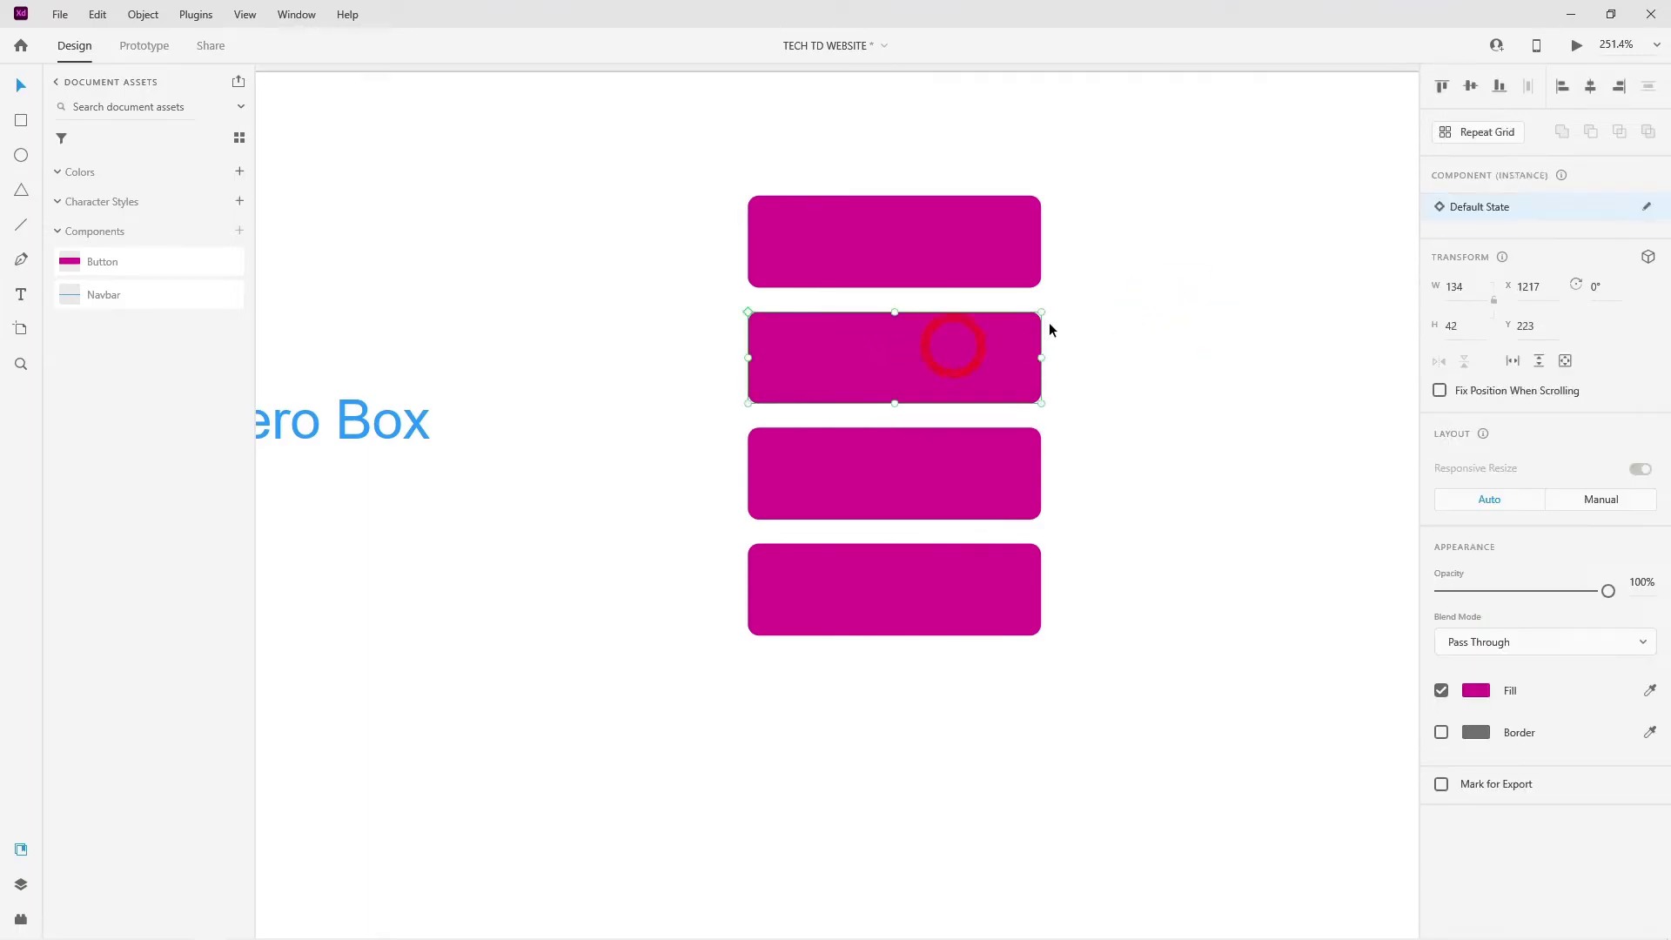
click(908, 248)
double_click(910, 247)
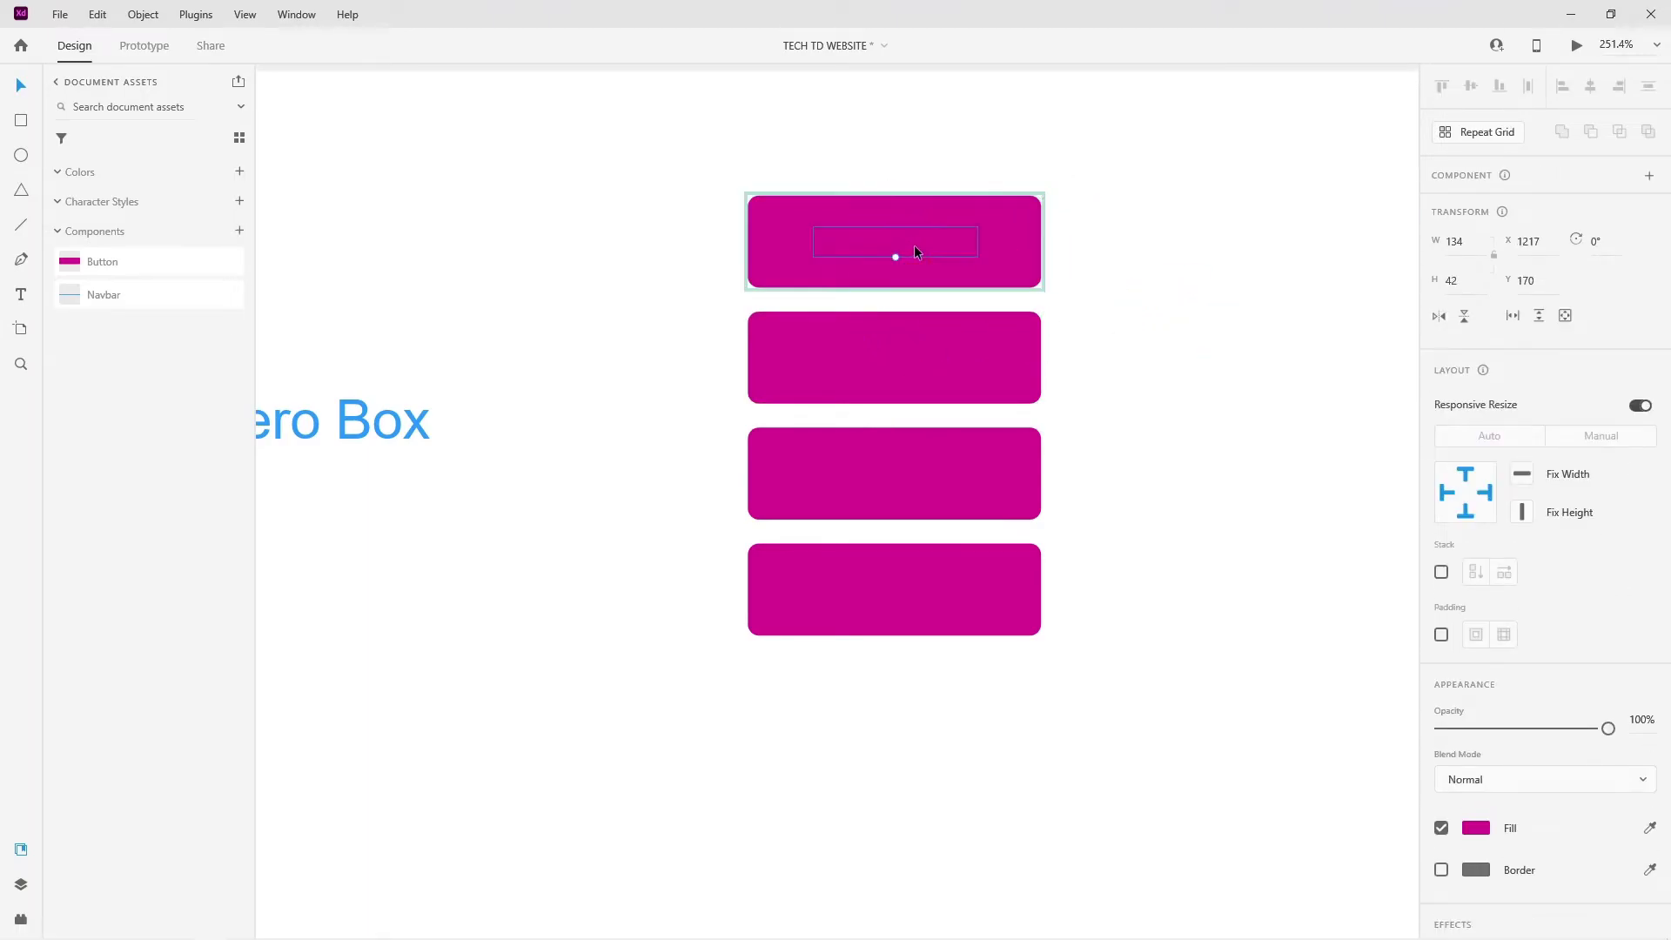
scroll(1598, 783, down, 4)
click(1471, 644)
click(1257, 641)
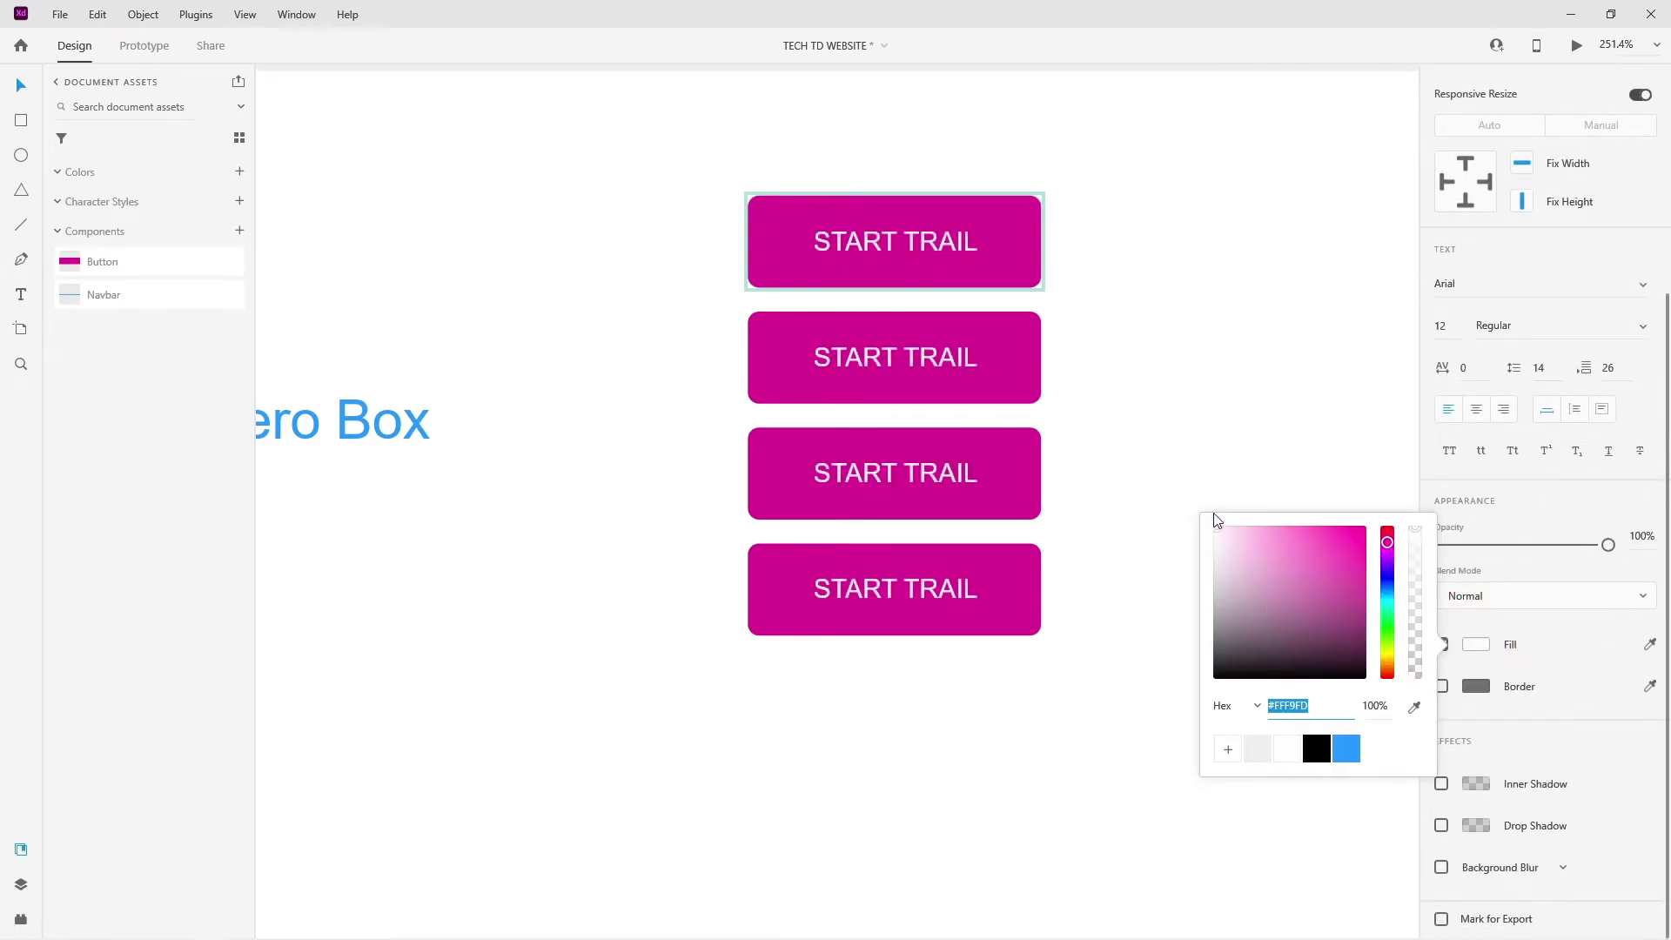
click(1234, 326)
click(1234, 326)
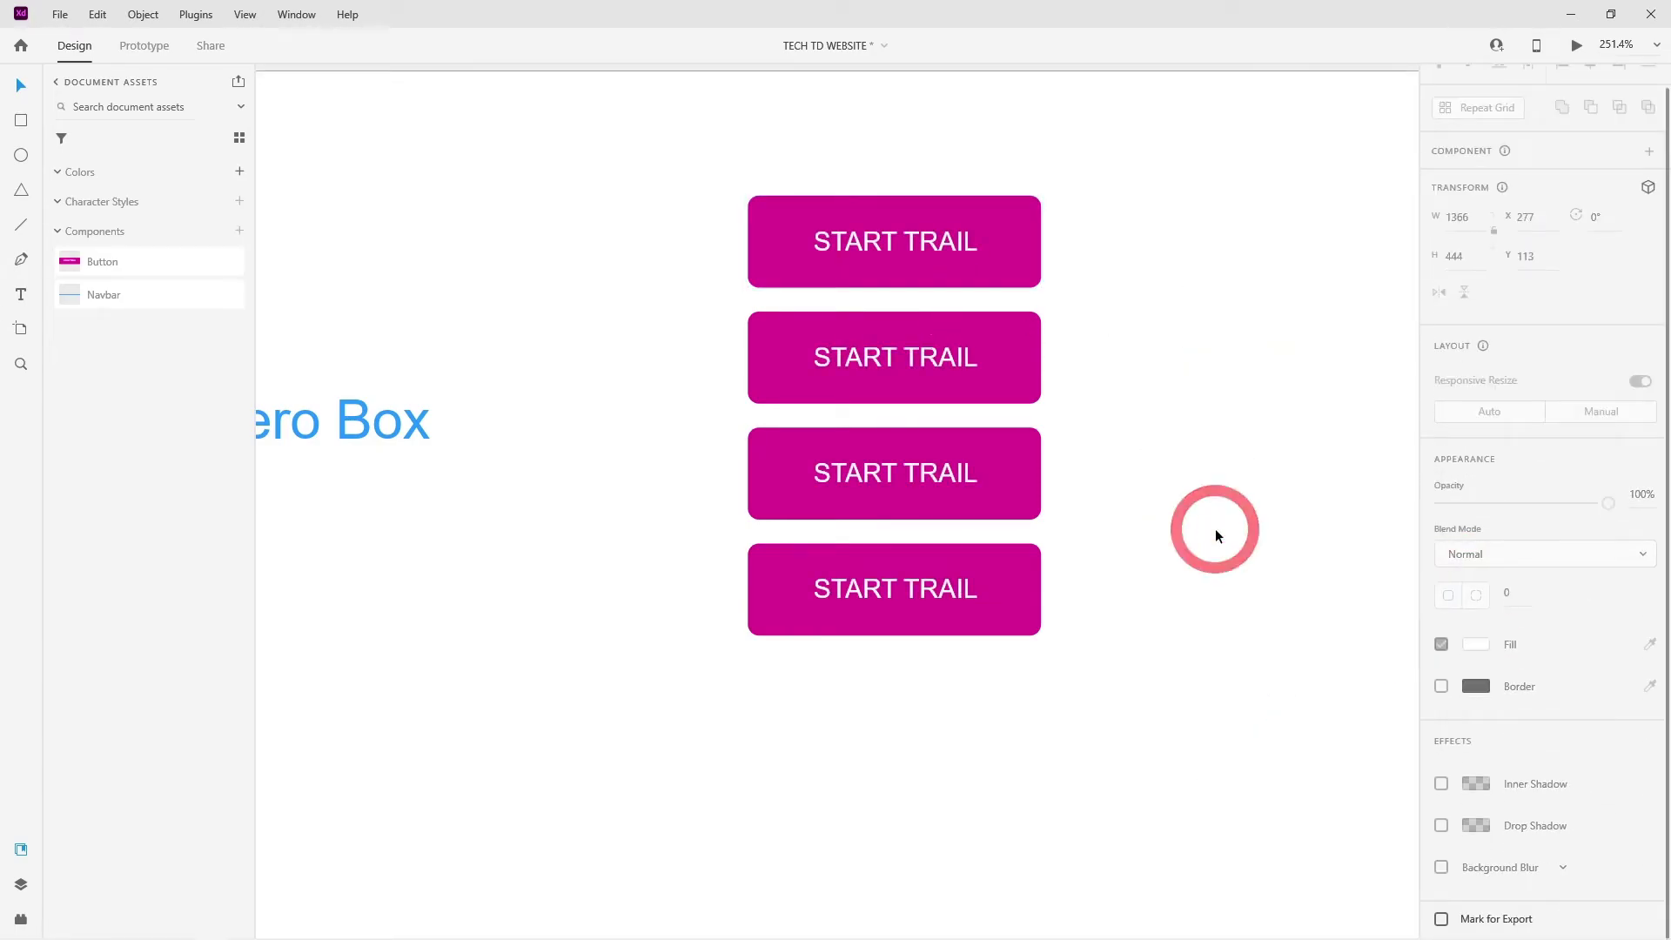
- Override the fill of the second button, an instance of Button, with black
click(938, 371)
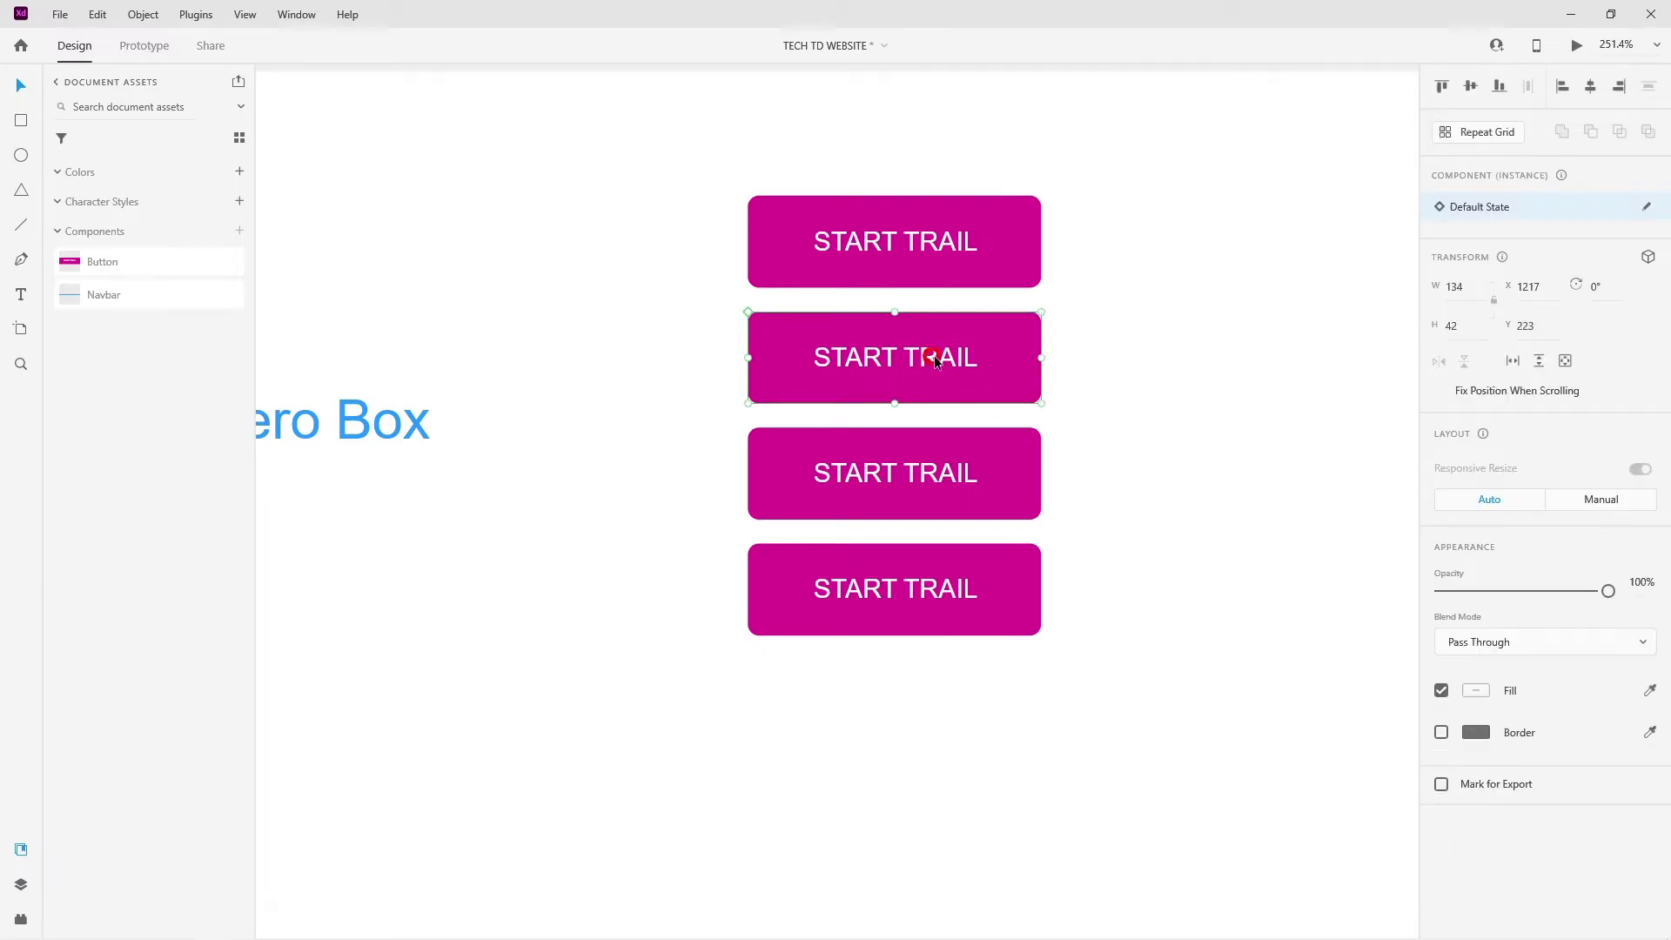
double_click(1004, 357)
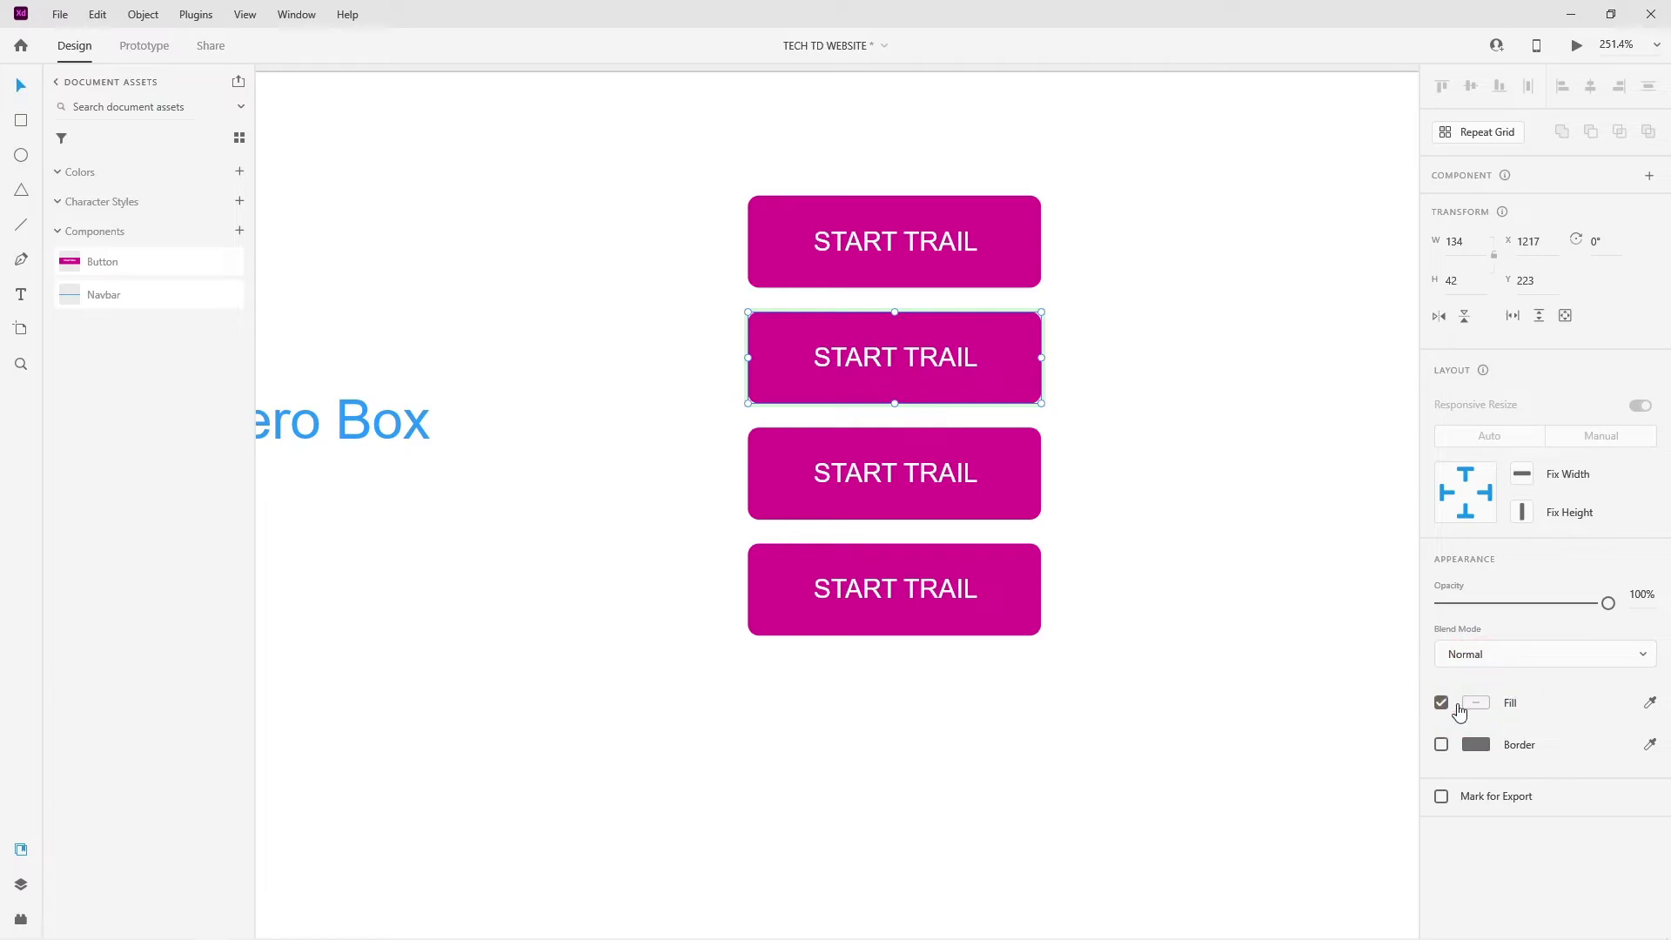
click(1475, 701)
click(1316, 820)
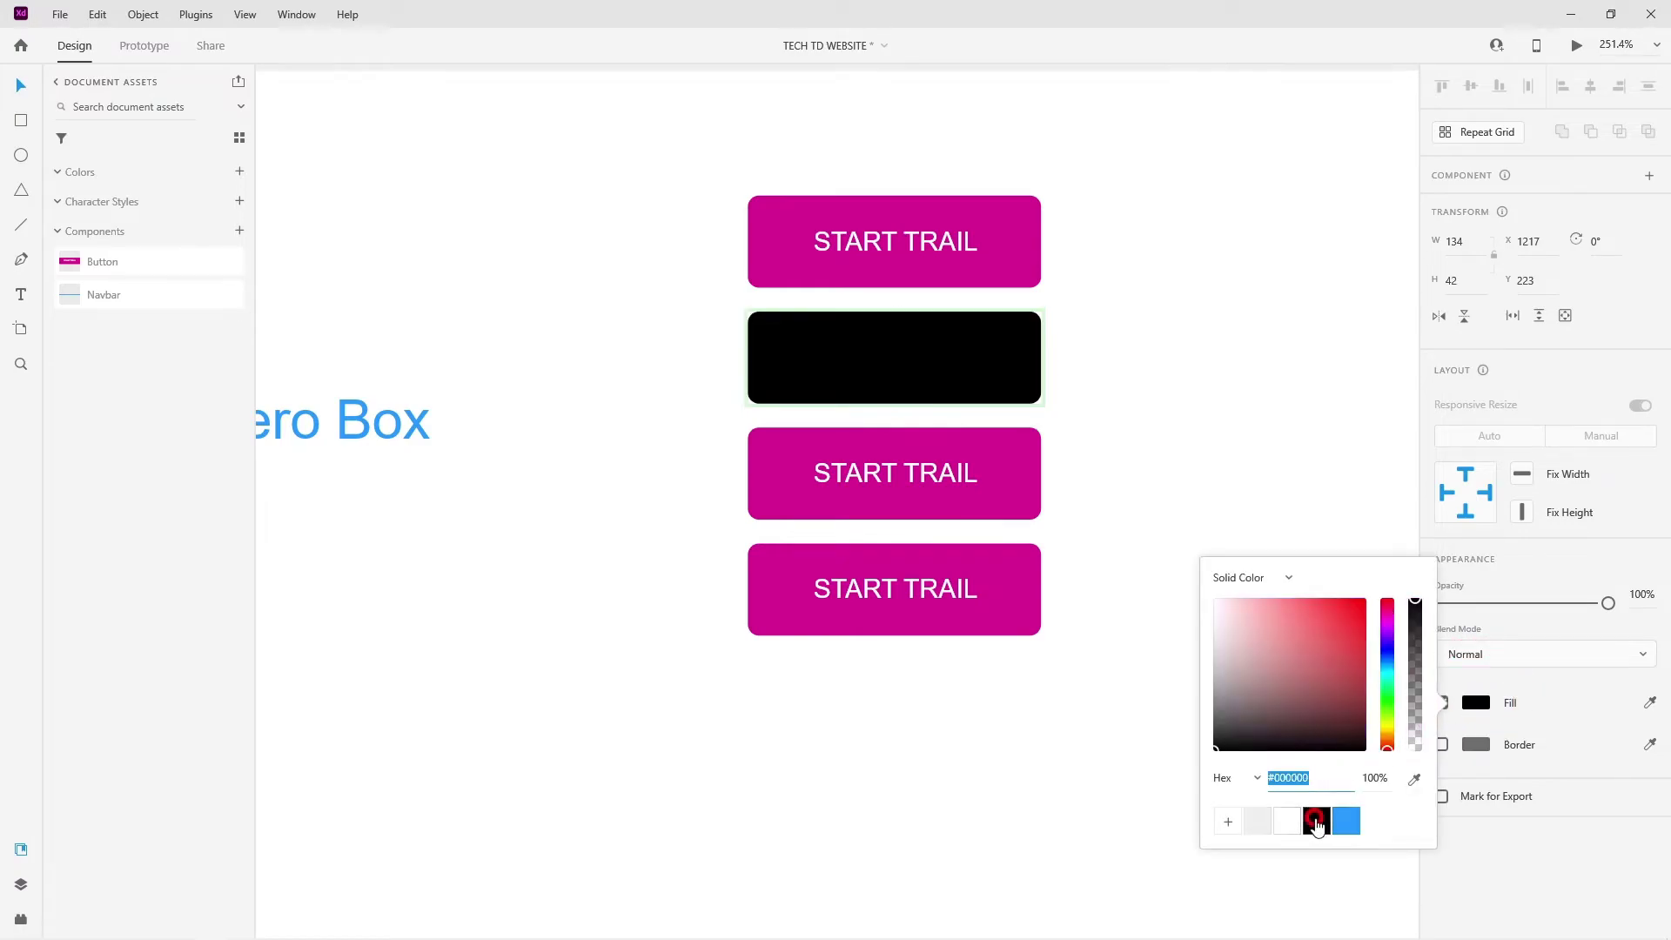
click(1171, 464)
- Set the fill of the second button instance to white (#FFFFFF)
click(888, 357)
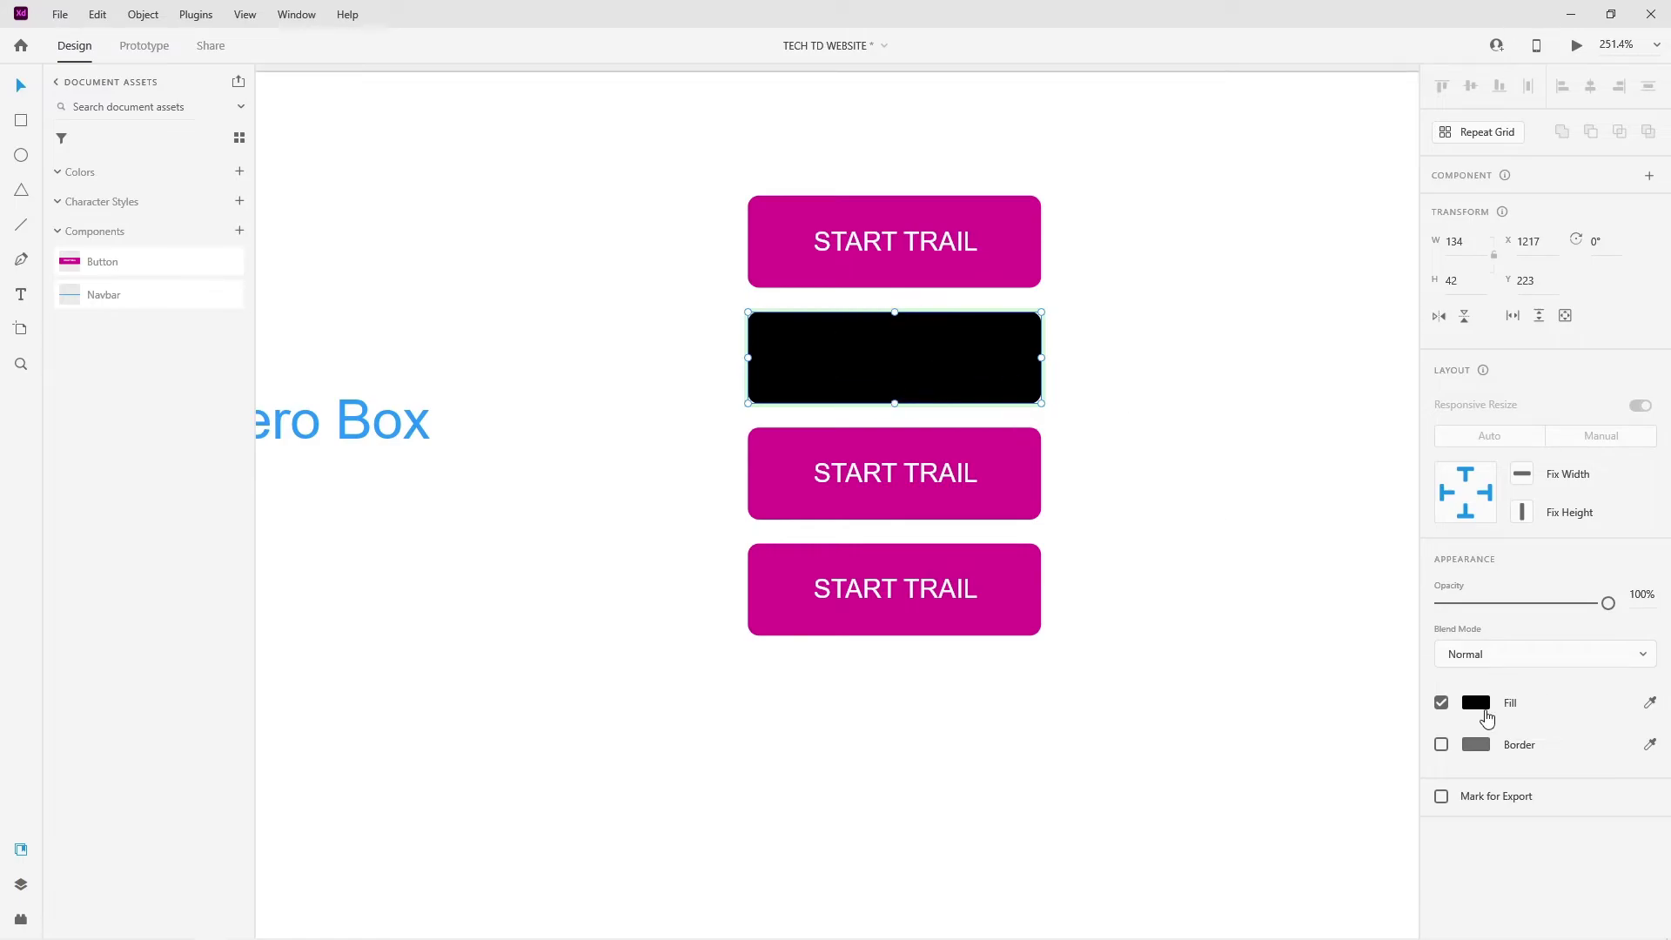
click(1475, 702)
drag(1268, 664, 1201, 581)
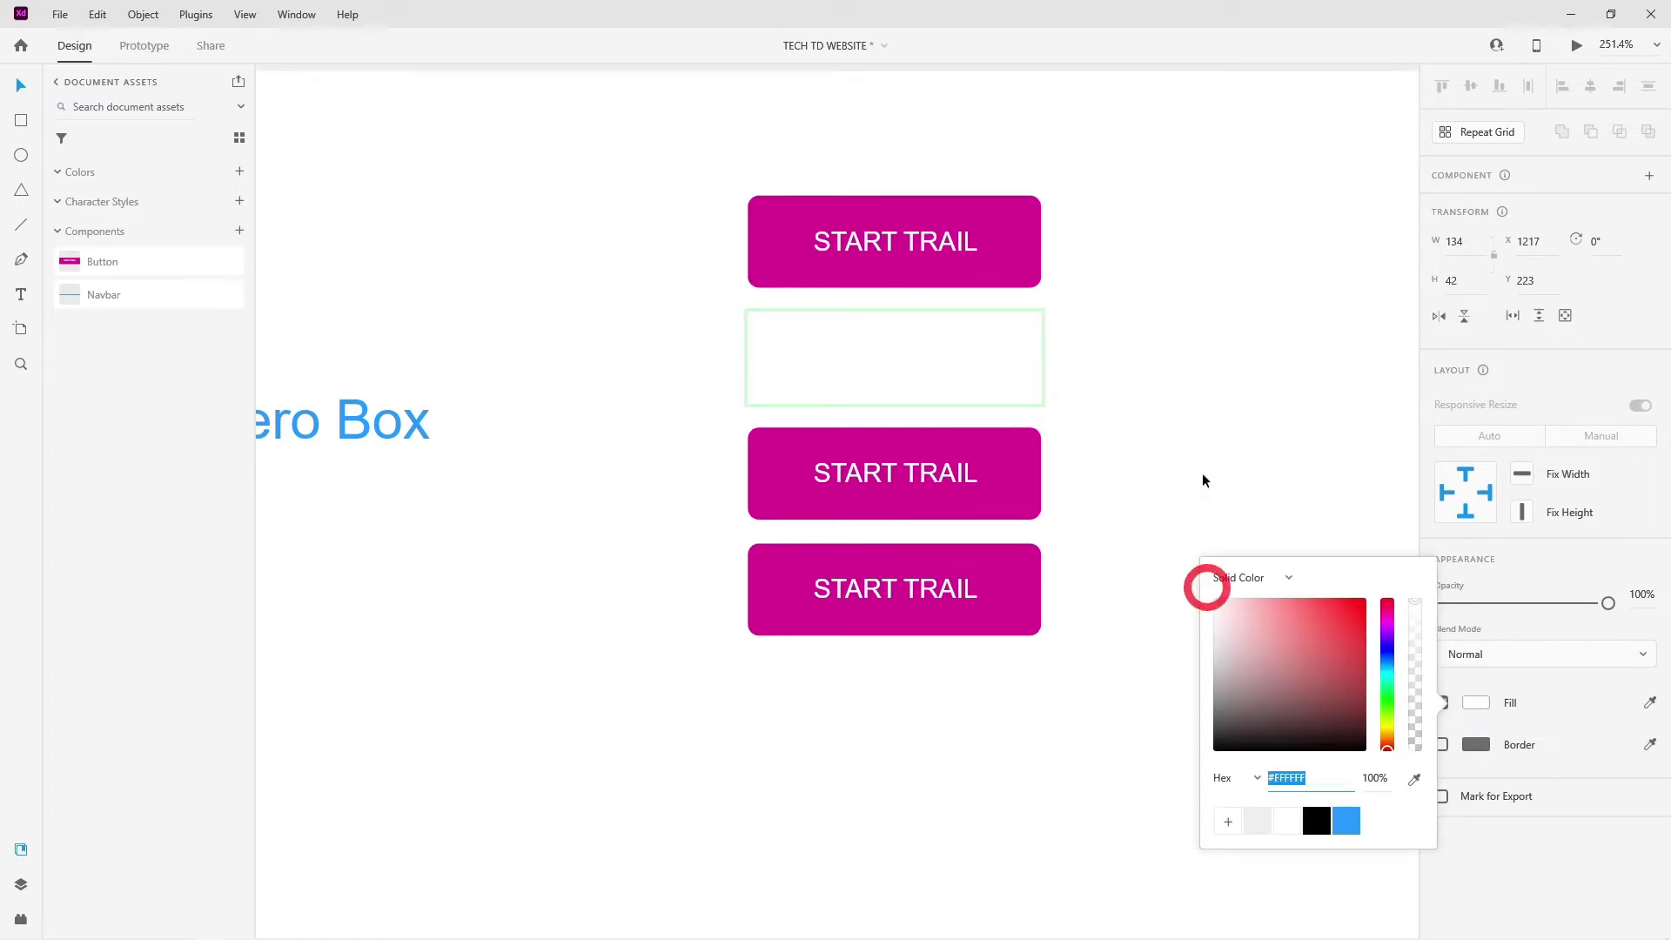
click(1208, 461)
- Override the START TRAIL label color in the second button instance with black
click(901, 355)
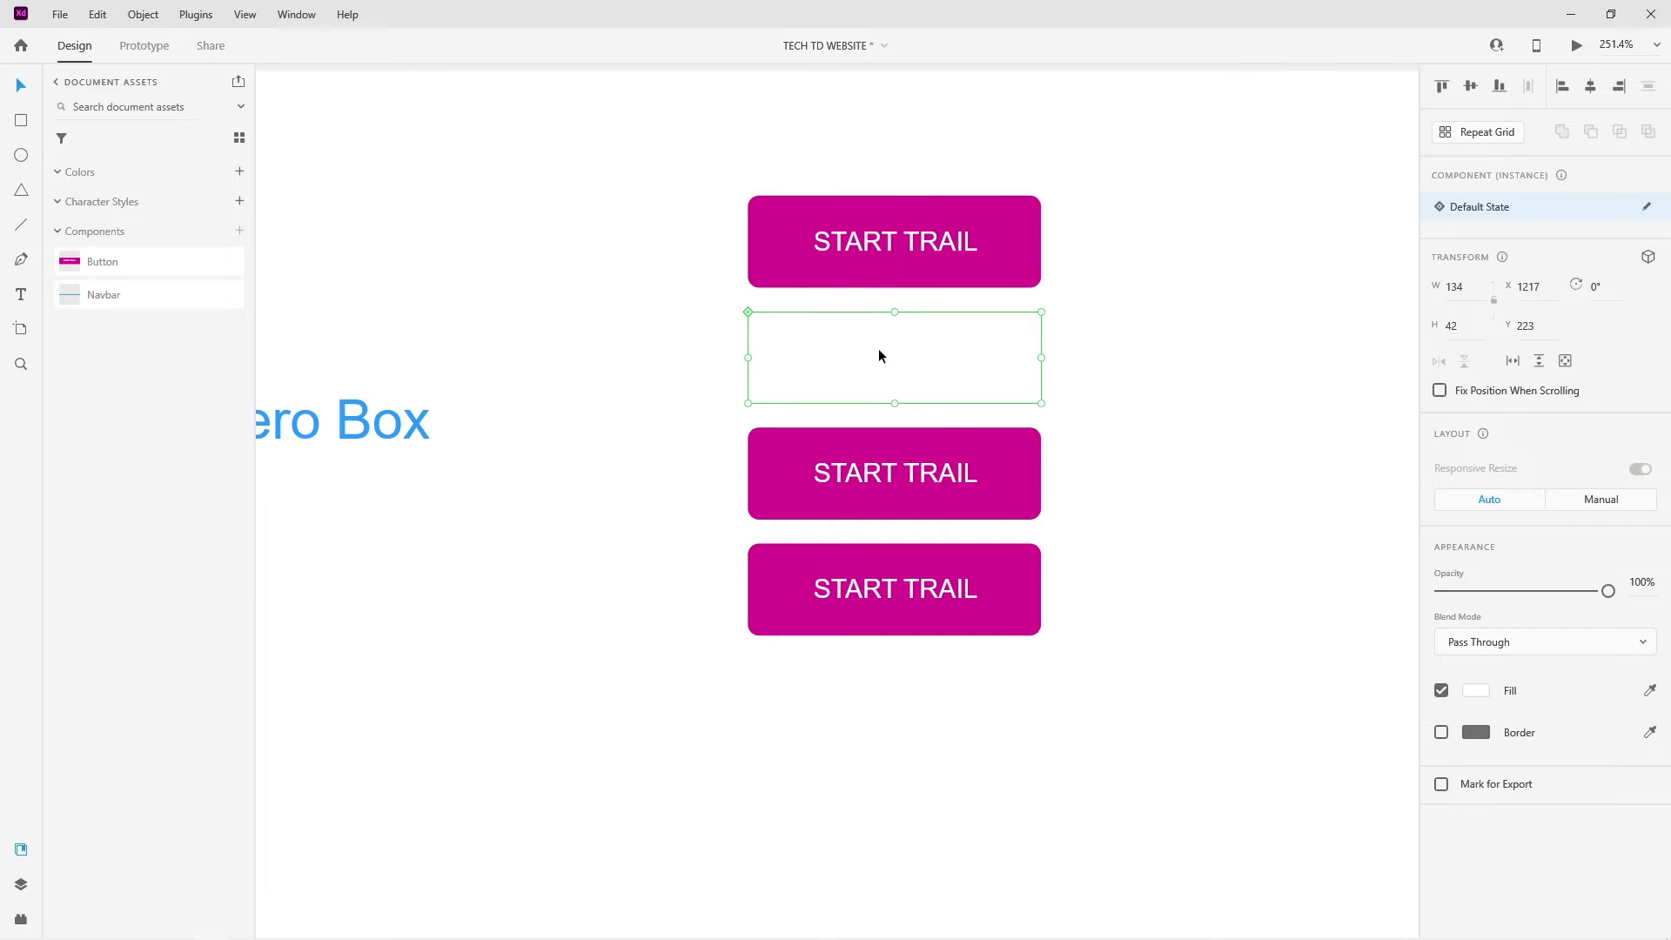
double_click(891, 354)
click(897, 355)
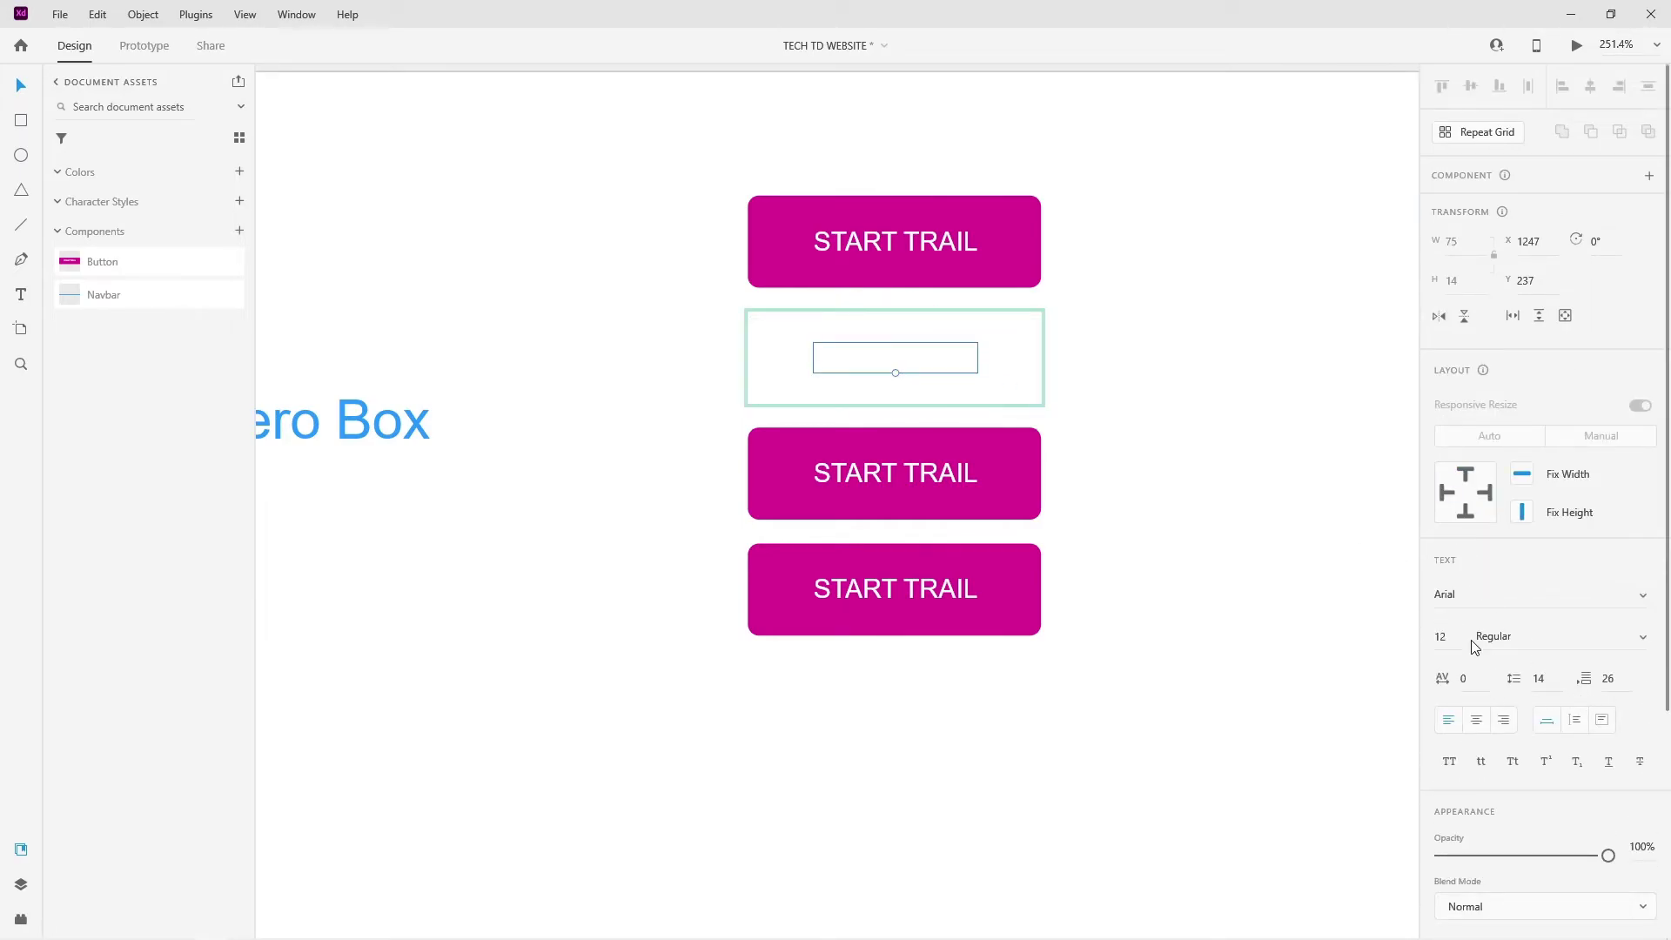
scroll(1477, 648, down, 4)
click(1474, 645)
drag(1282, 623, 1404, 706)
click(1151, 471)
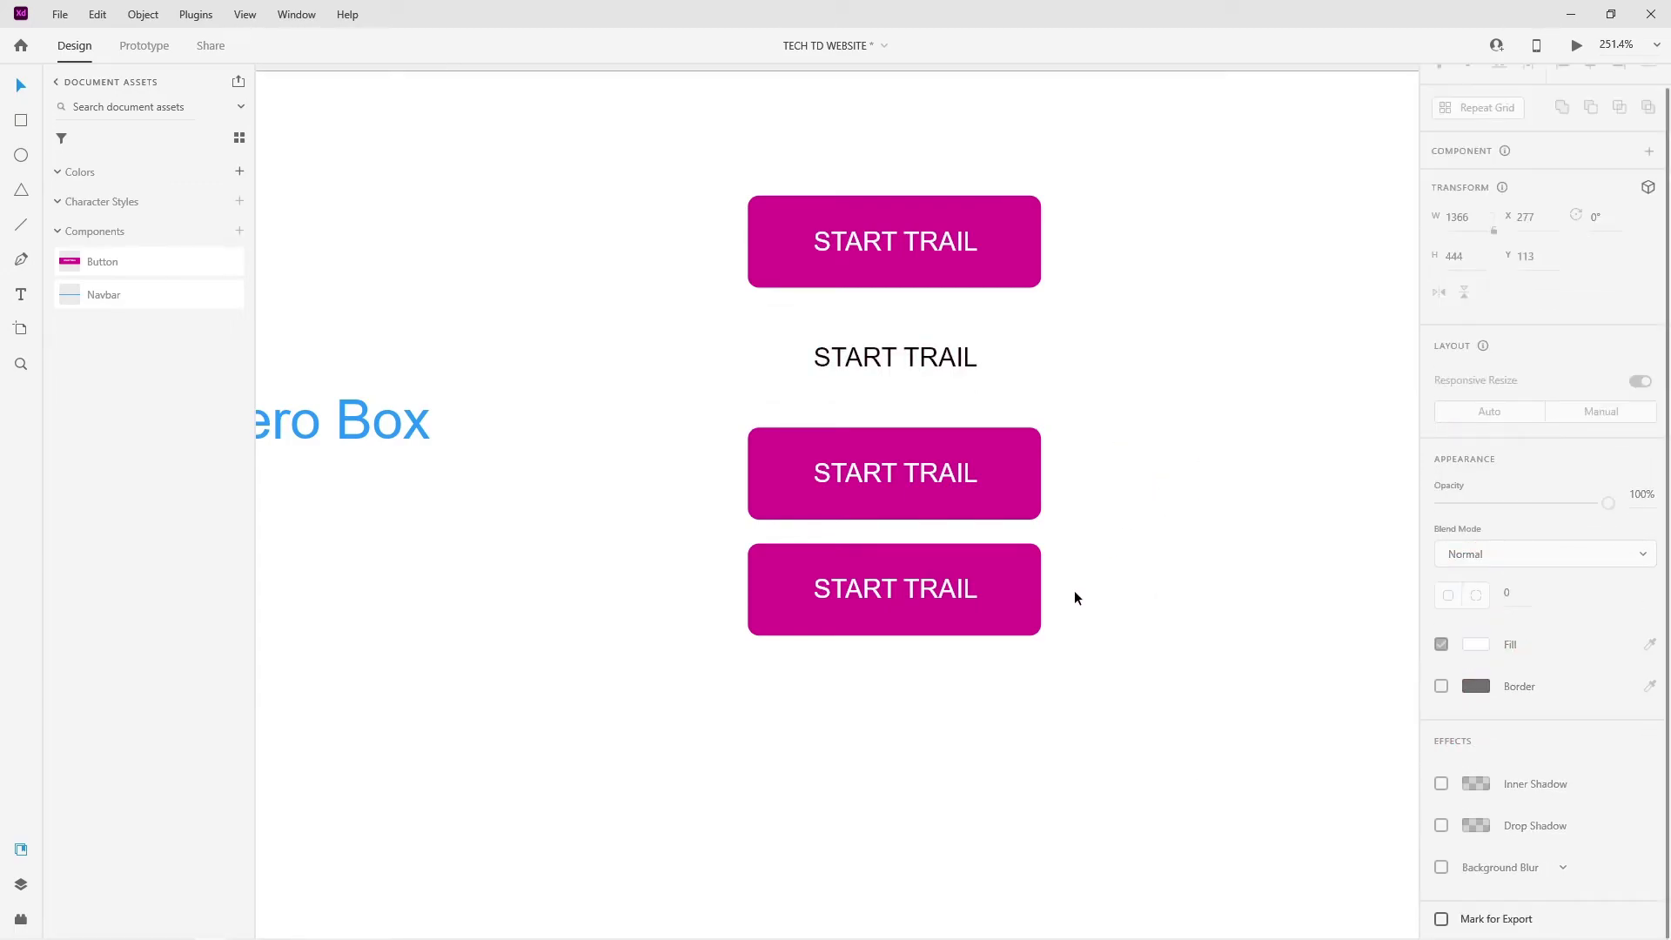
- Override the START TRAIL label font in the third button instance with Argos MF
click(940, 478)
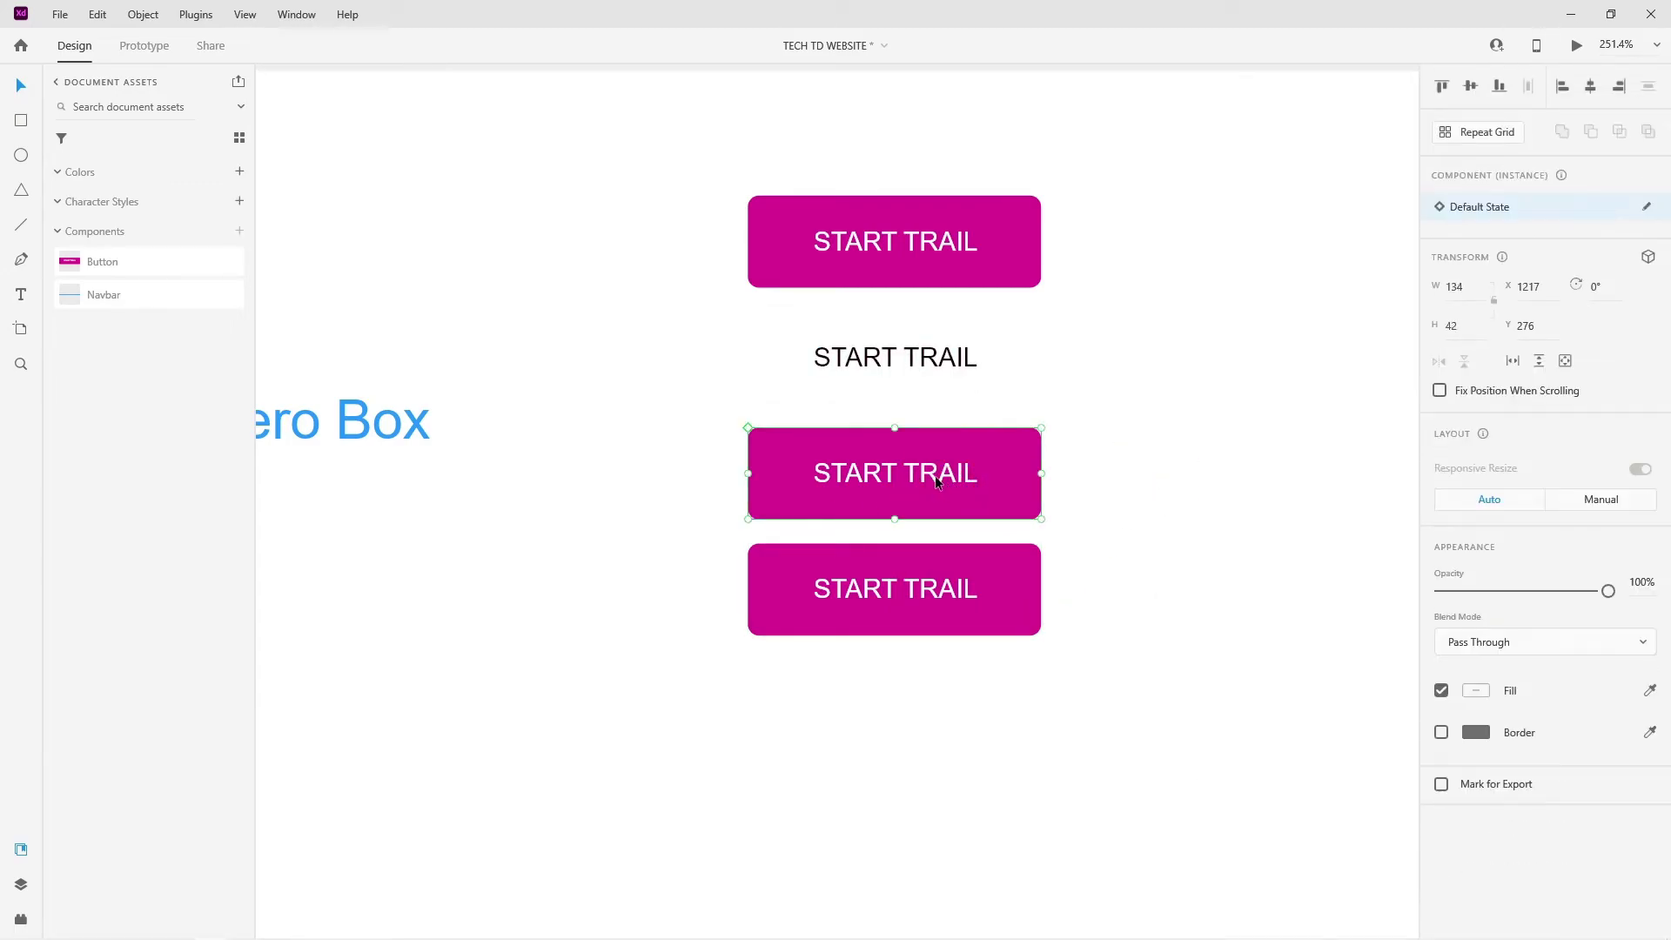
double_click(923, 477)
click(936, 473)
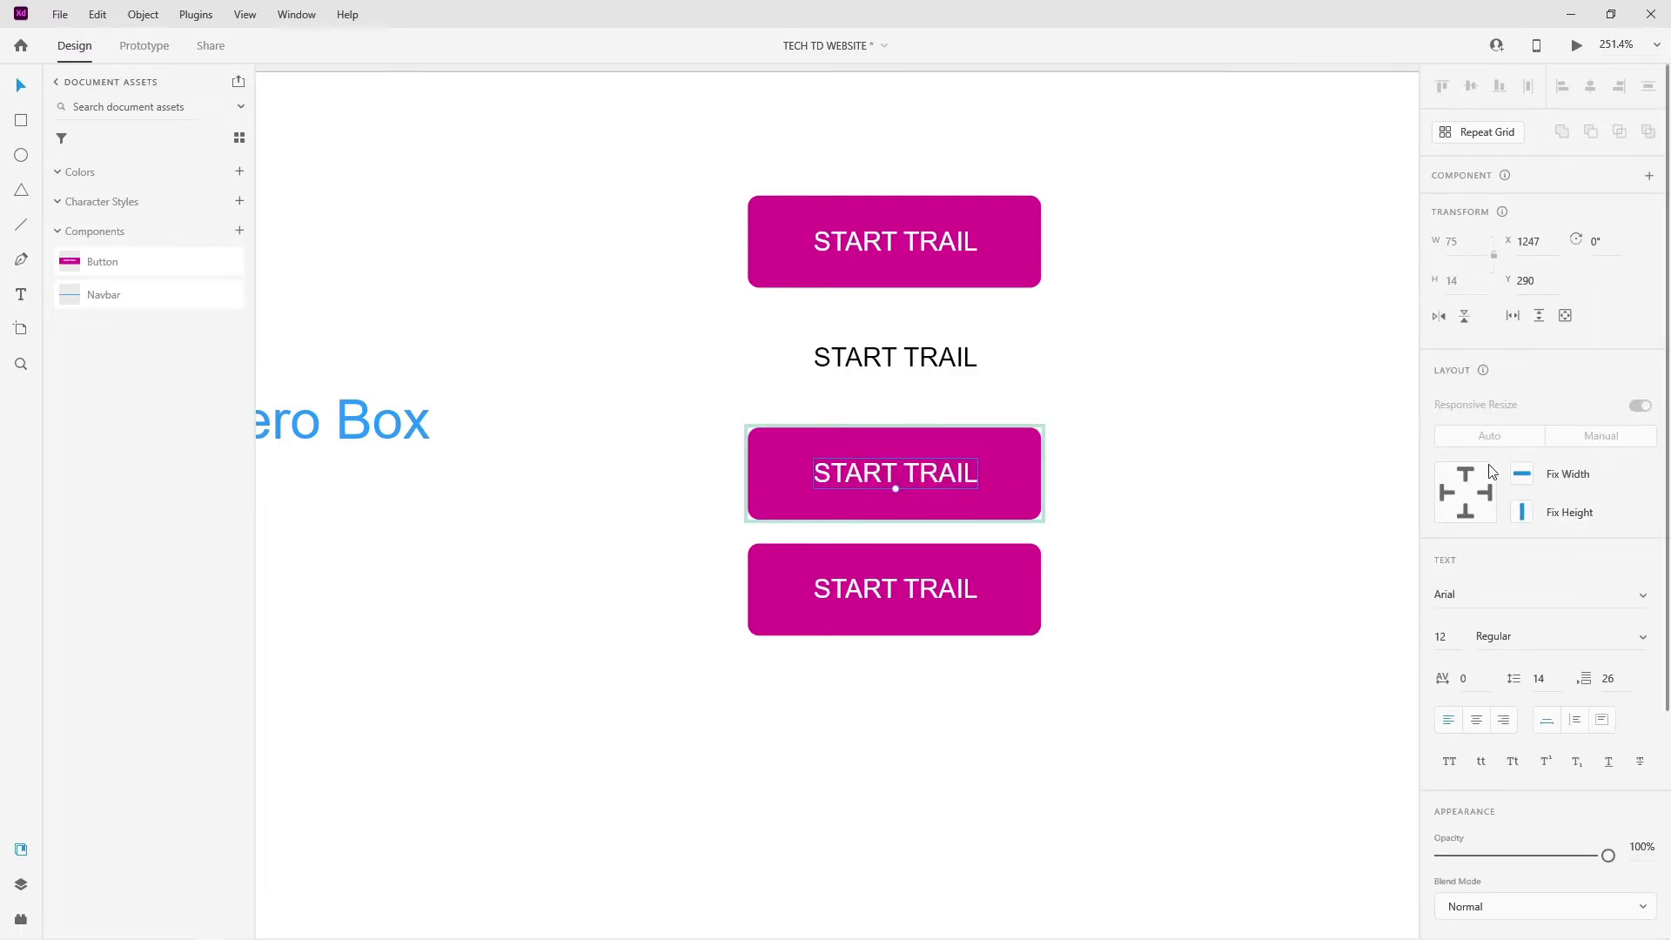
click(1487, 601)
click(1633, 603)
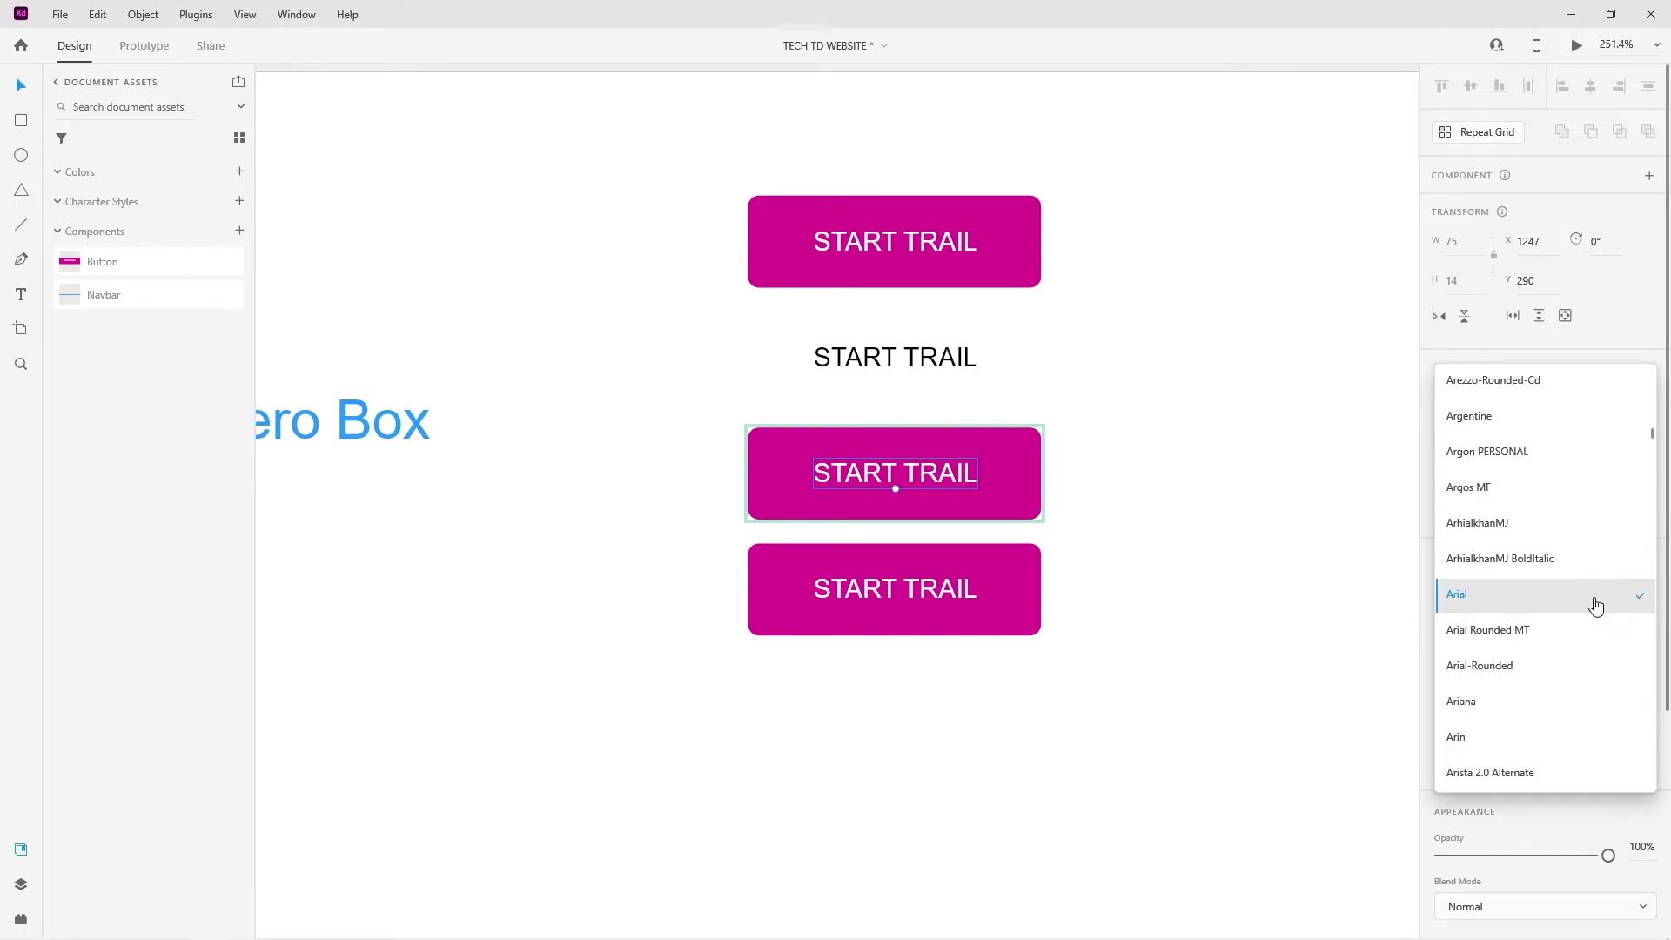
click(1520, 494)
click(1313, 536)
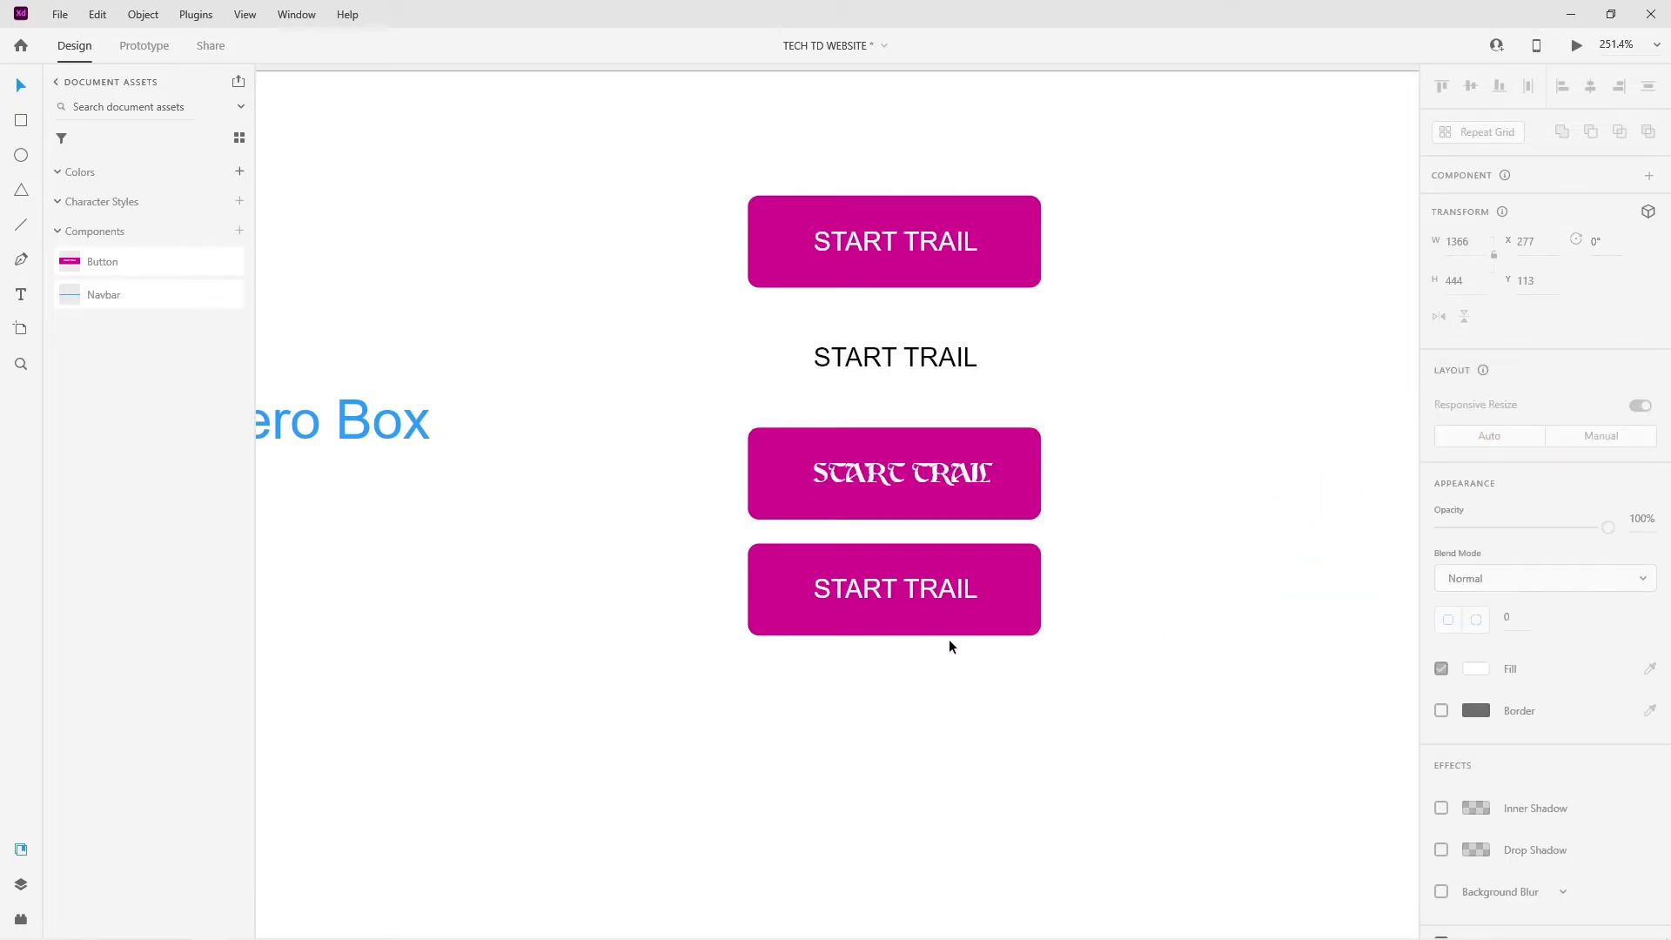
- Override the background fill of the fourth button instance with light gray (#EFEFEF)
click(1015, 605)
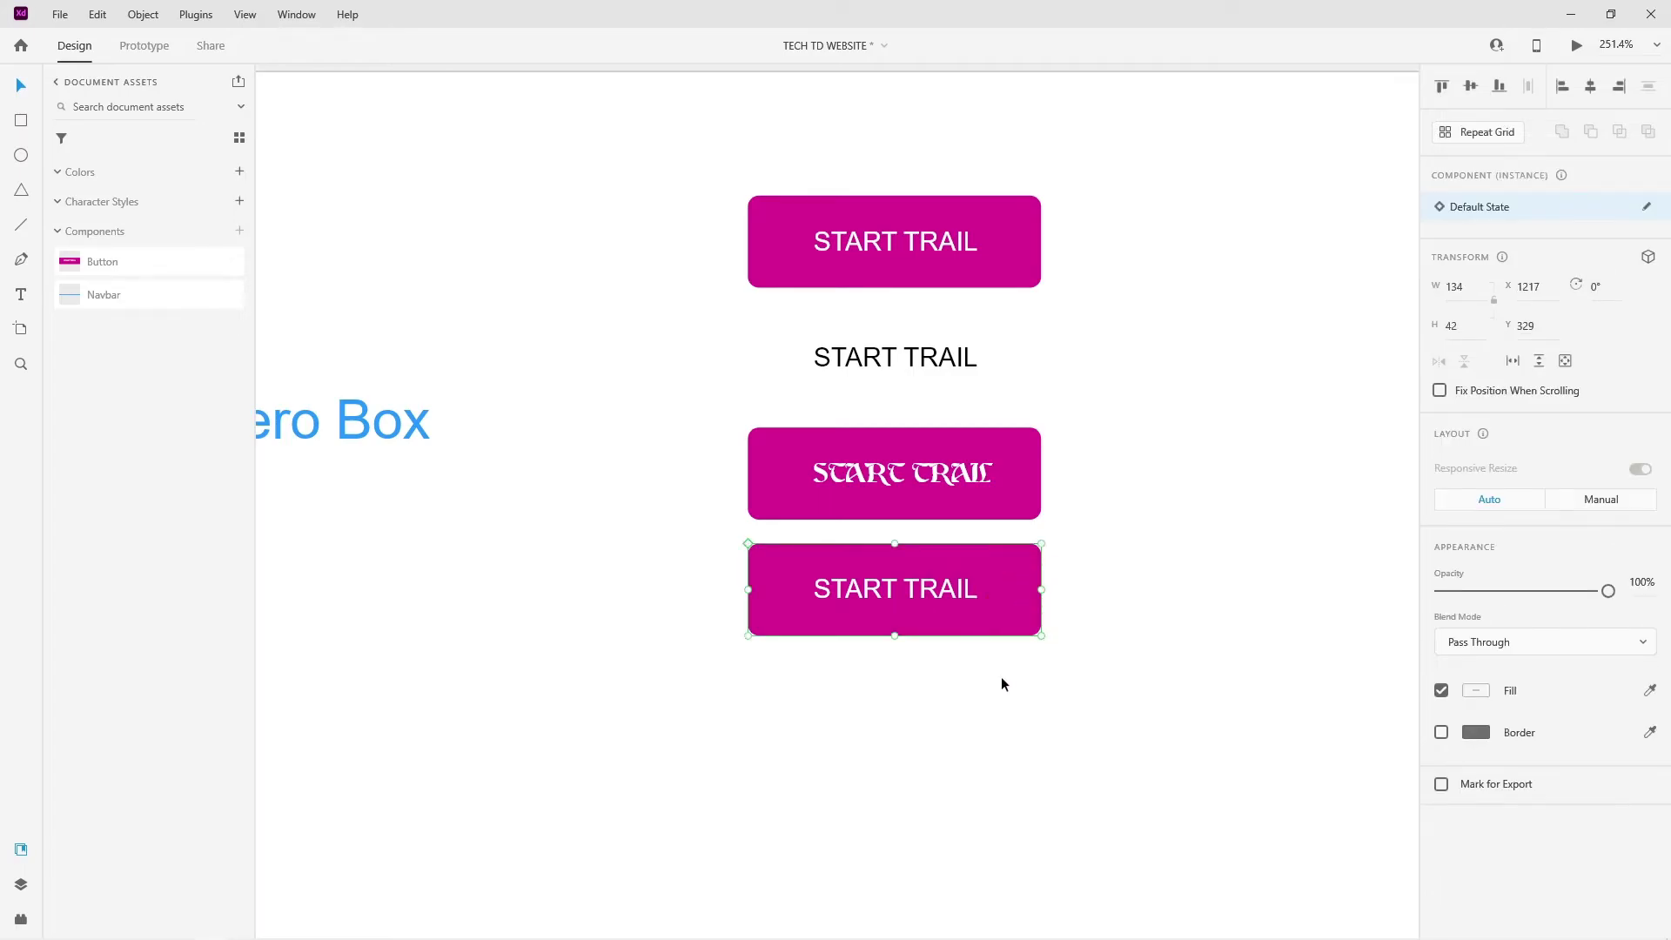
click(1157, 574)
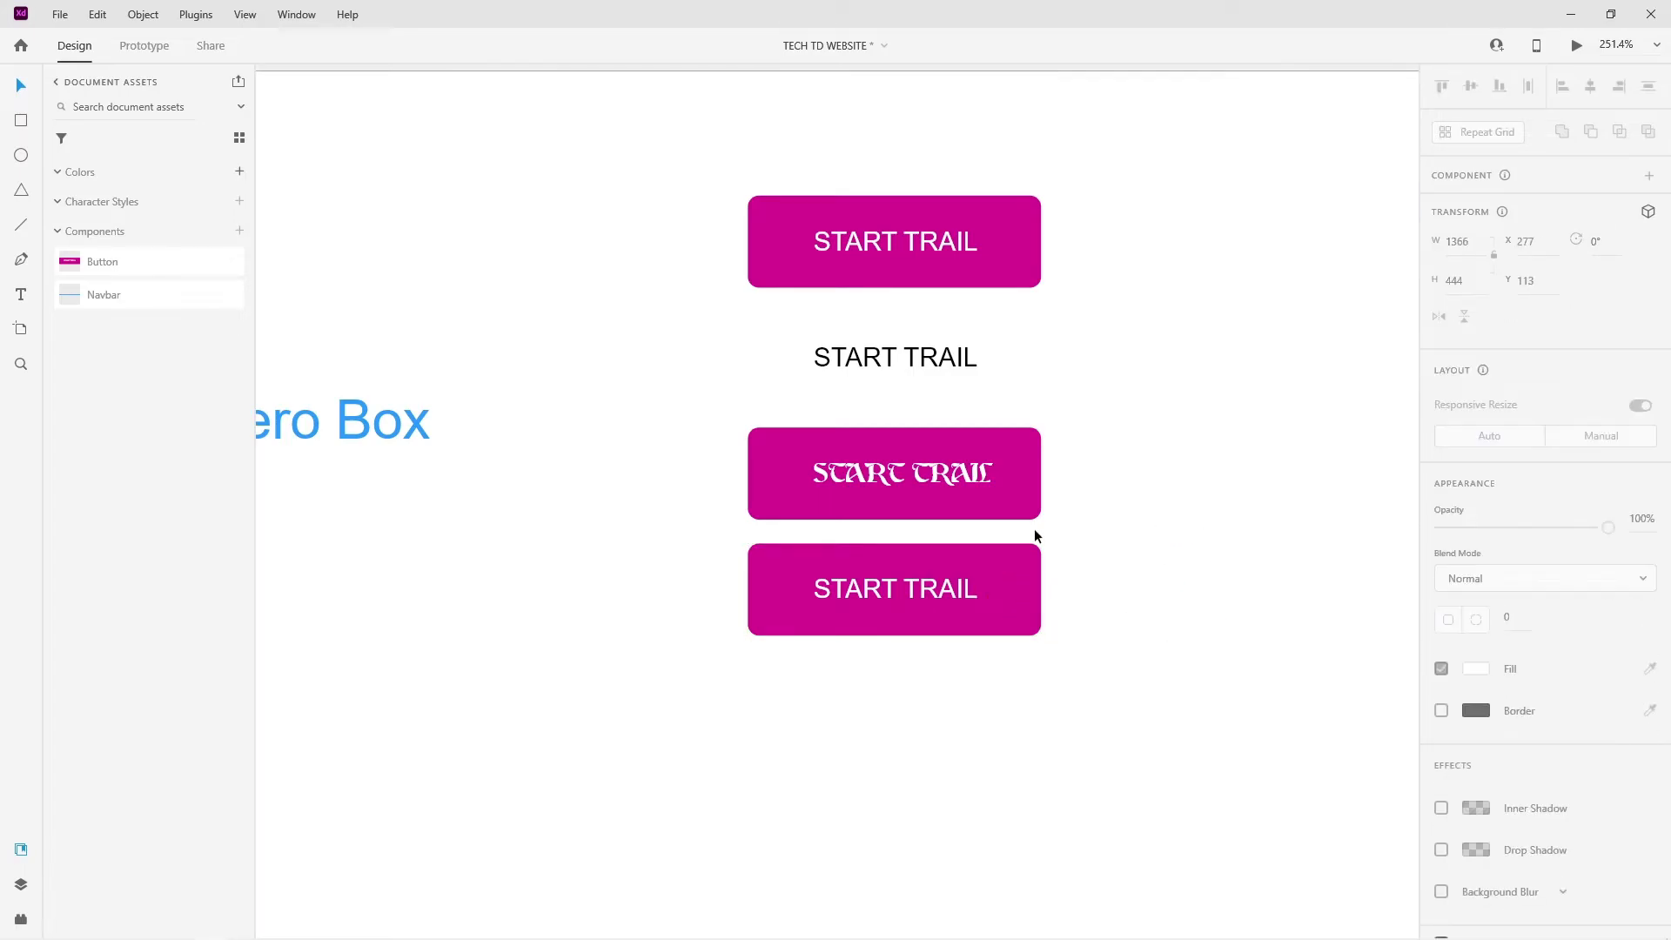
click(1029, 602)
double_click(1029, 598)
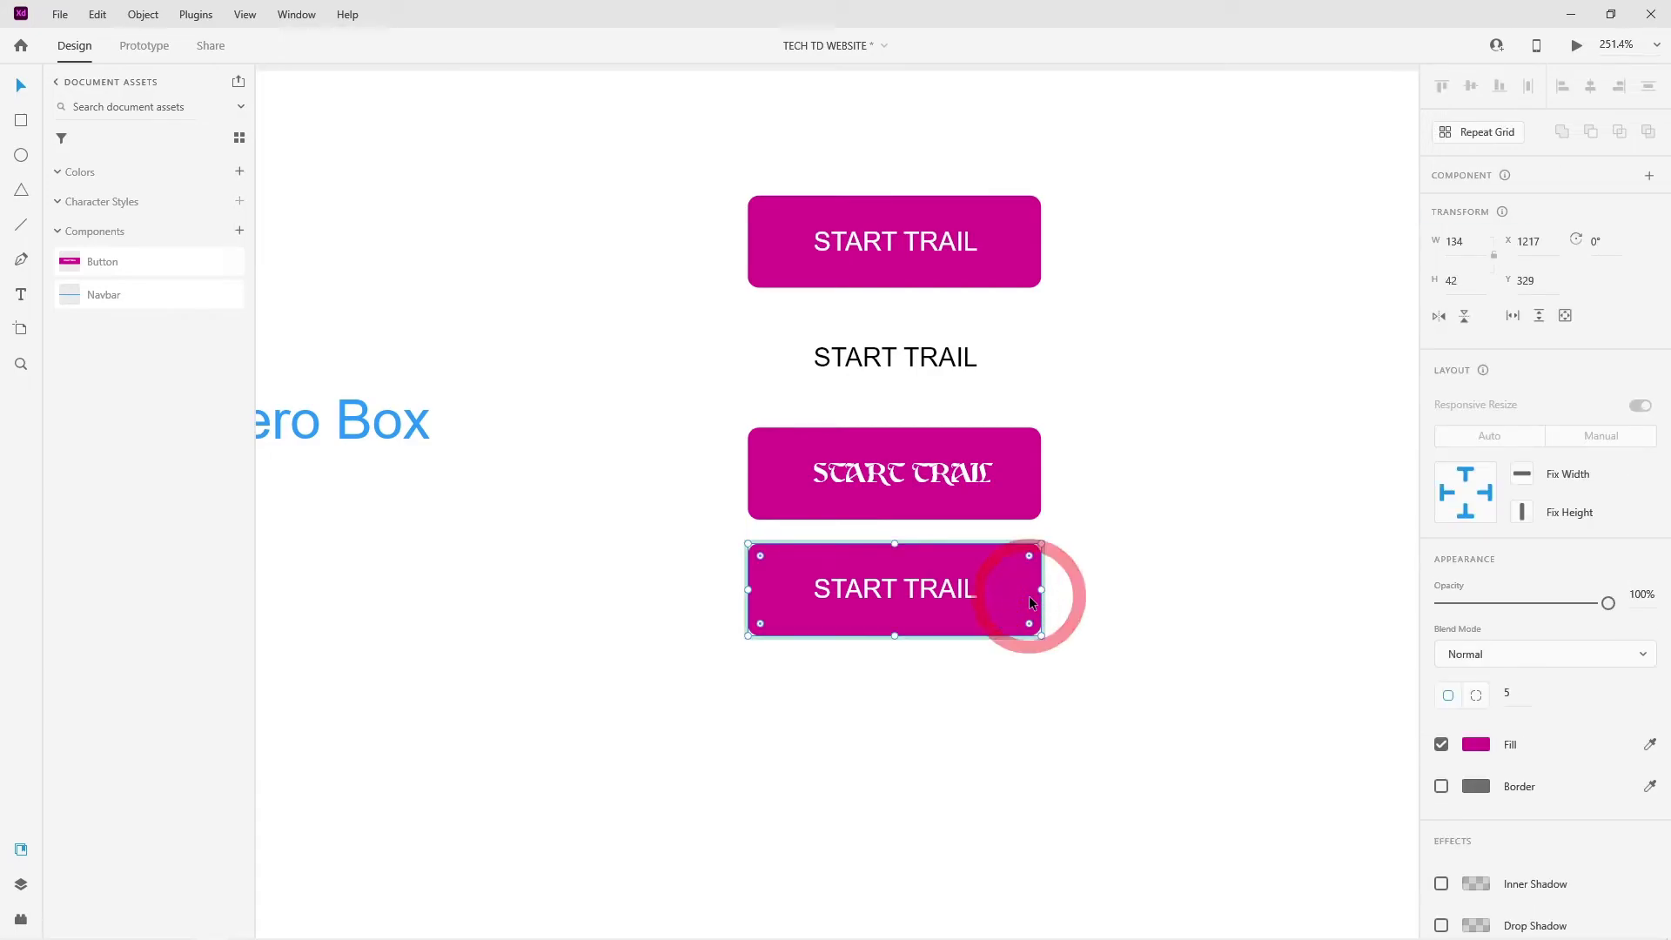
click(1475, 648)
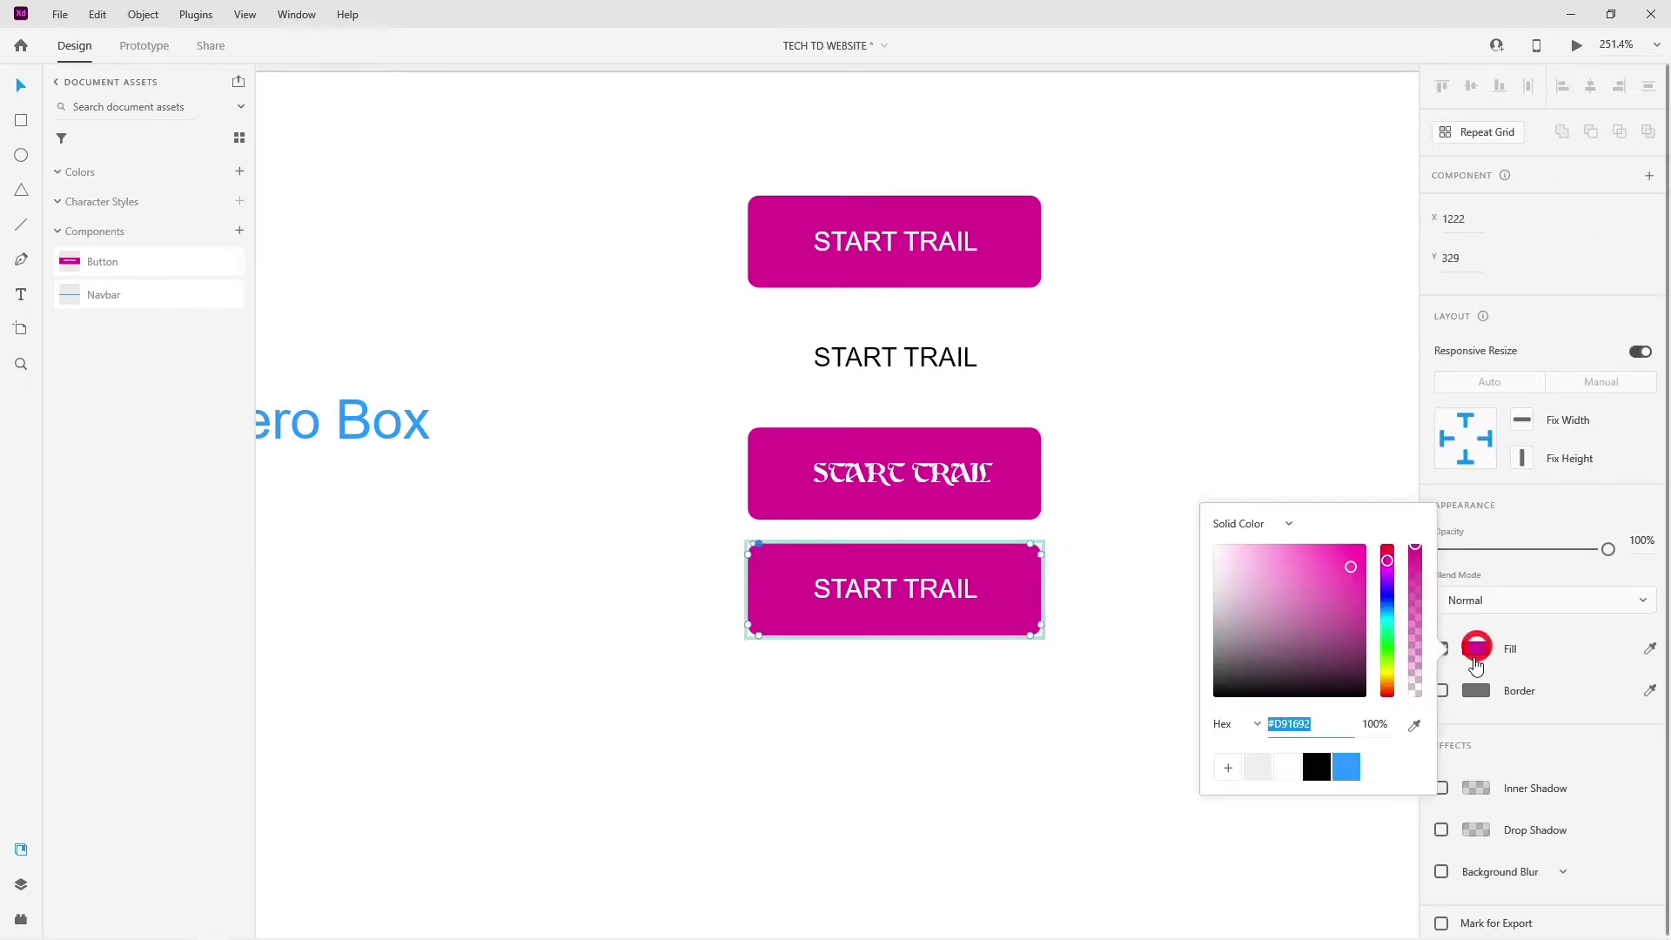
click(1259, 765)
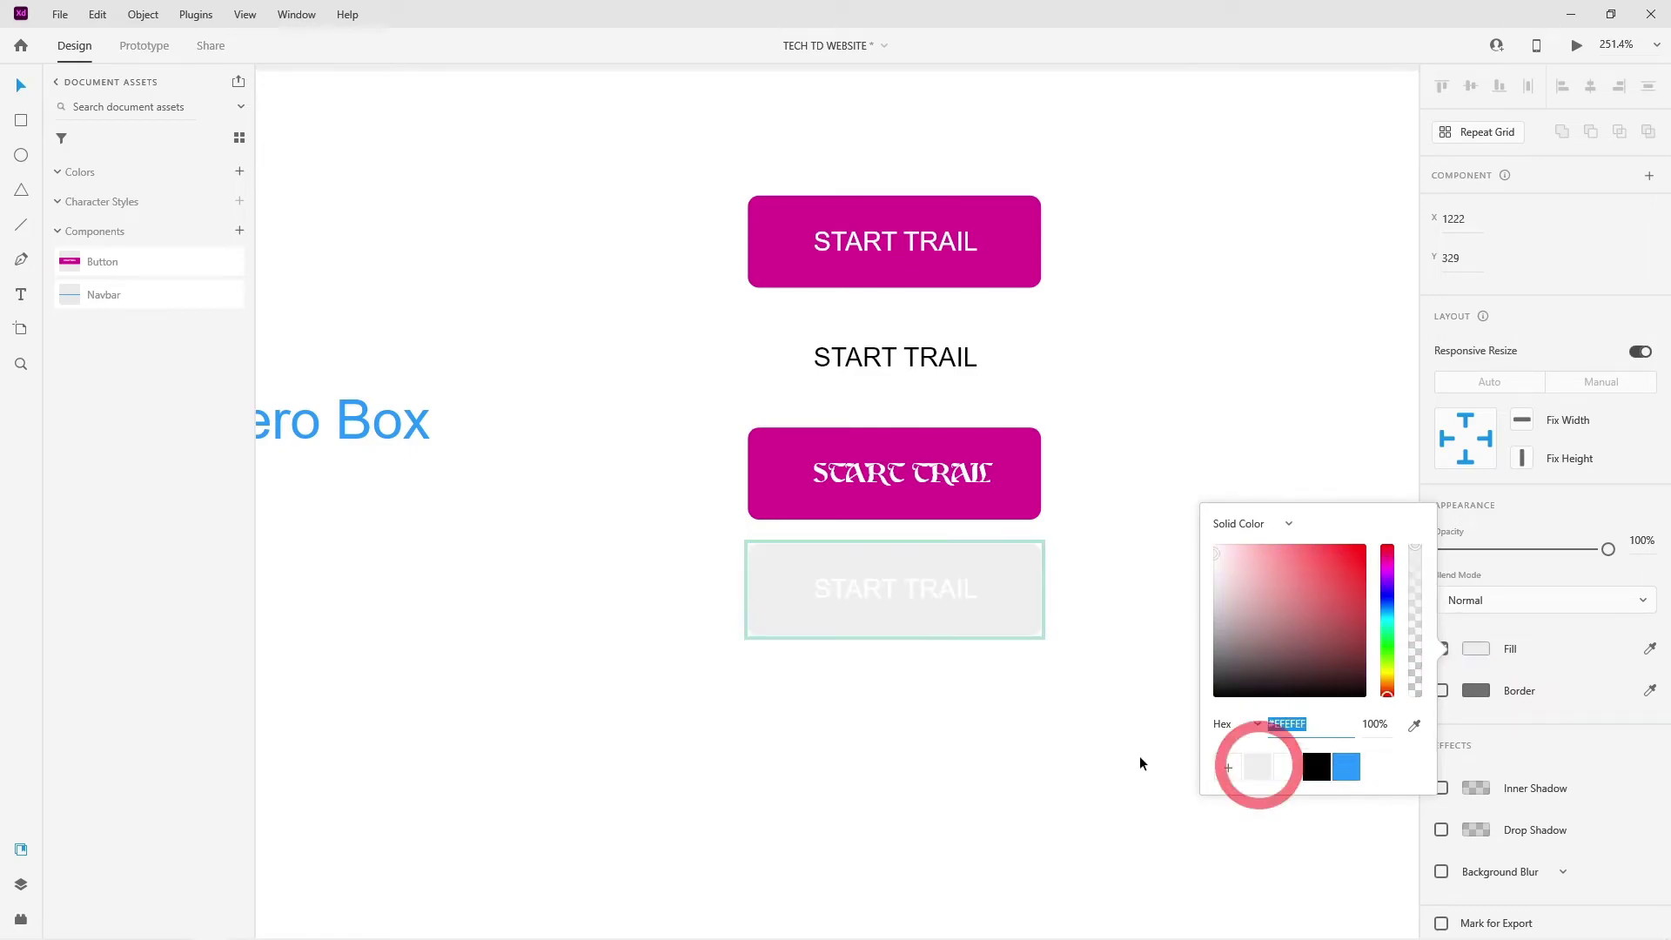
click(1037, 731)
click(1208, 599)
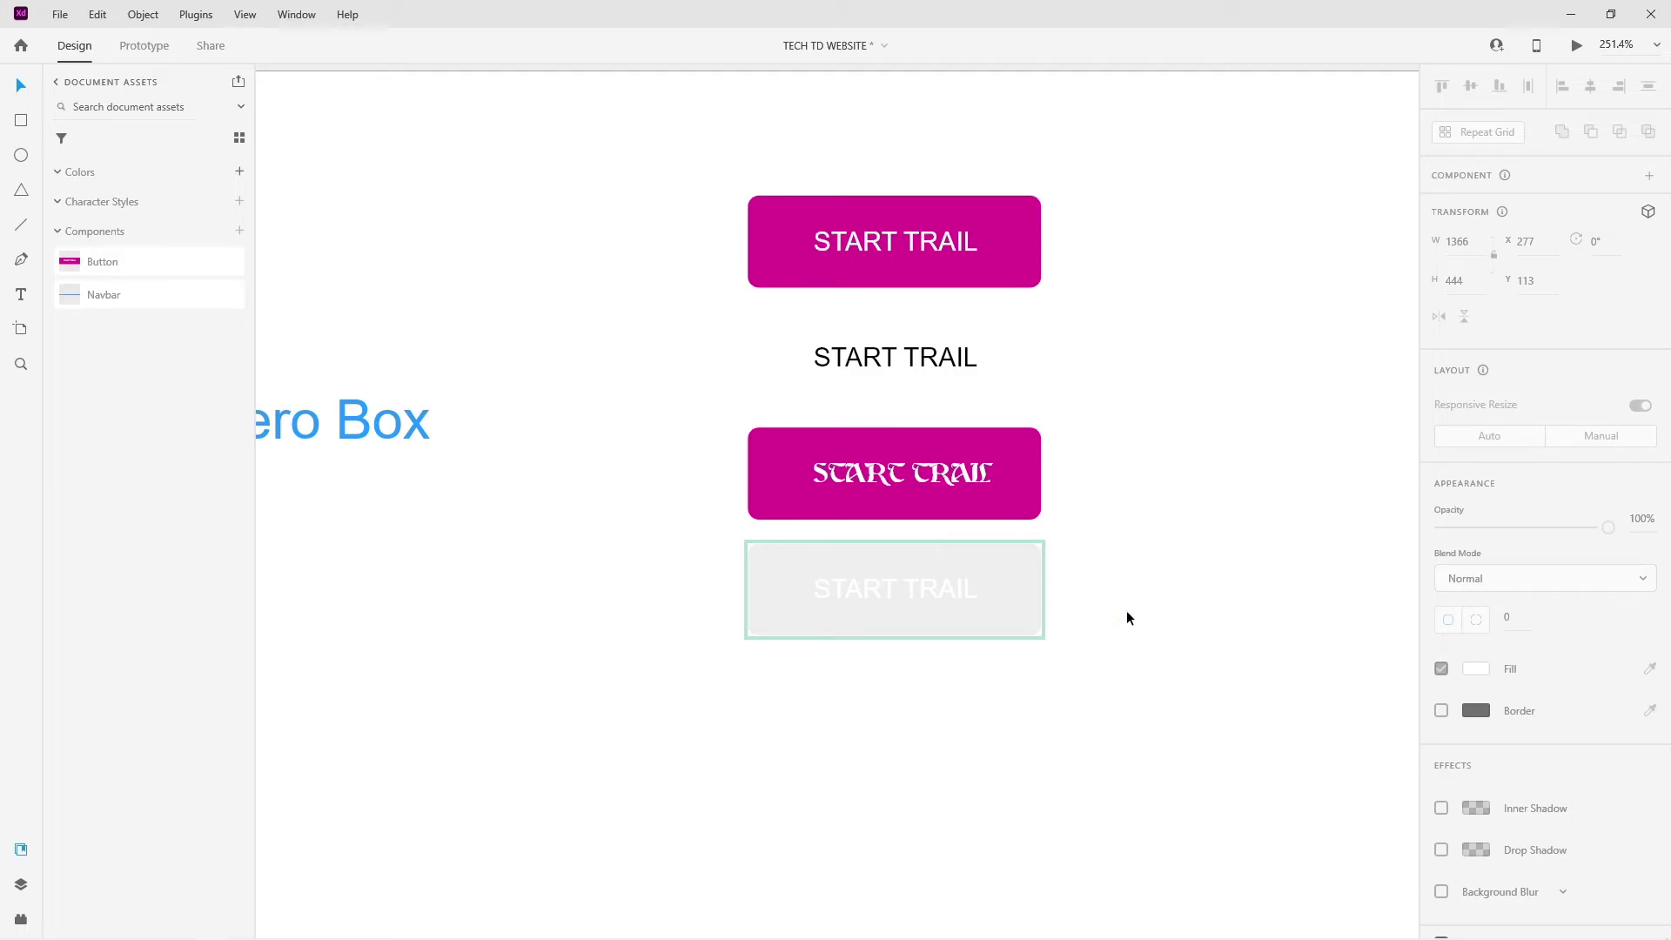
- Set the font of the START TRAIL label in the main Button component to NexaRegular
click(1023, 269)
click(1219, 283)
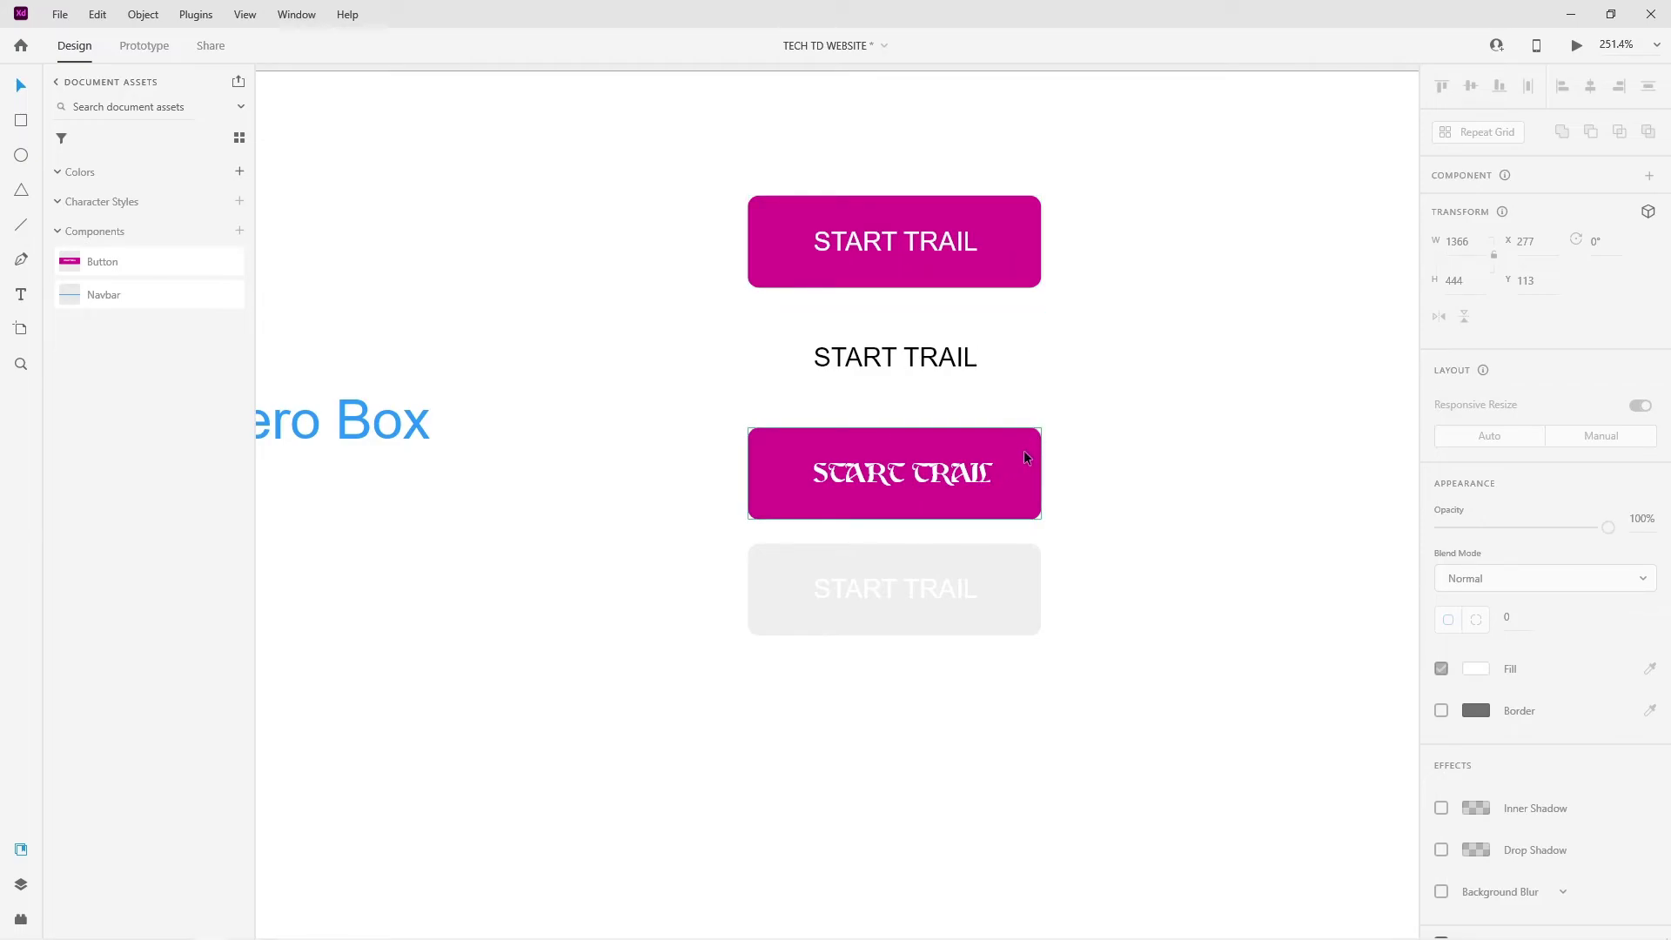
click(915, 241)
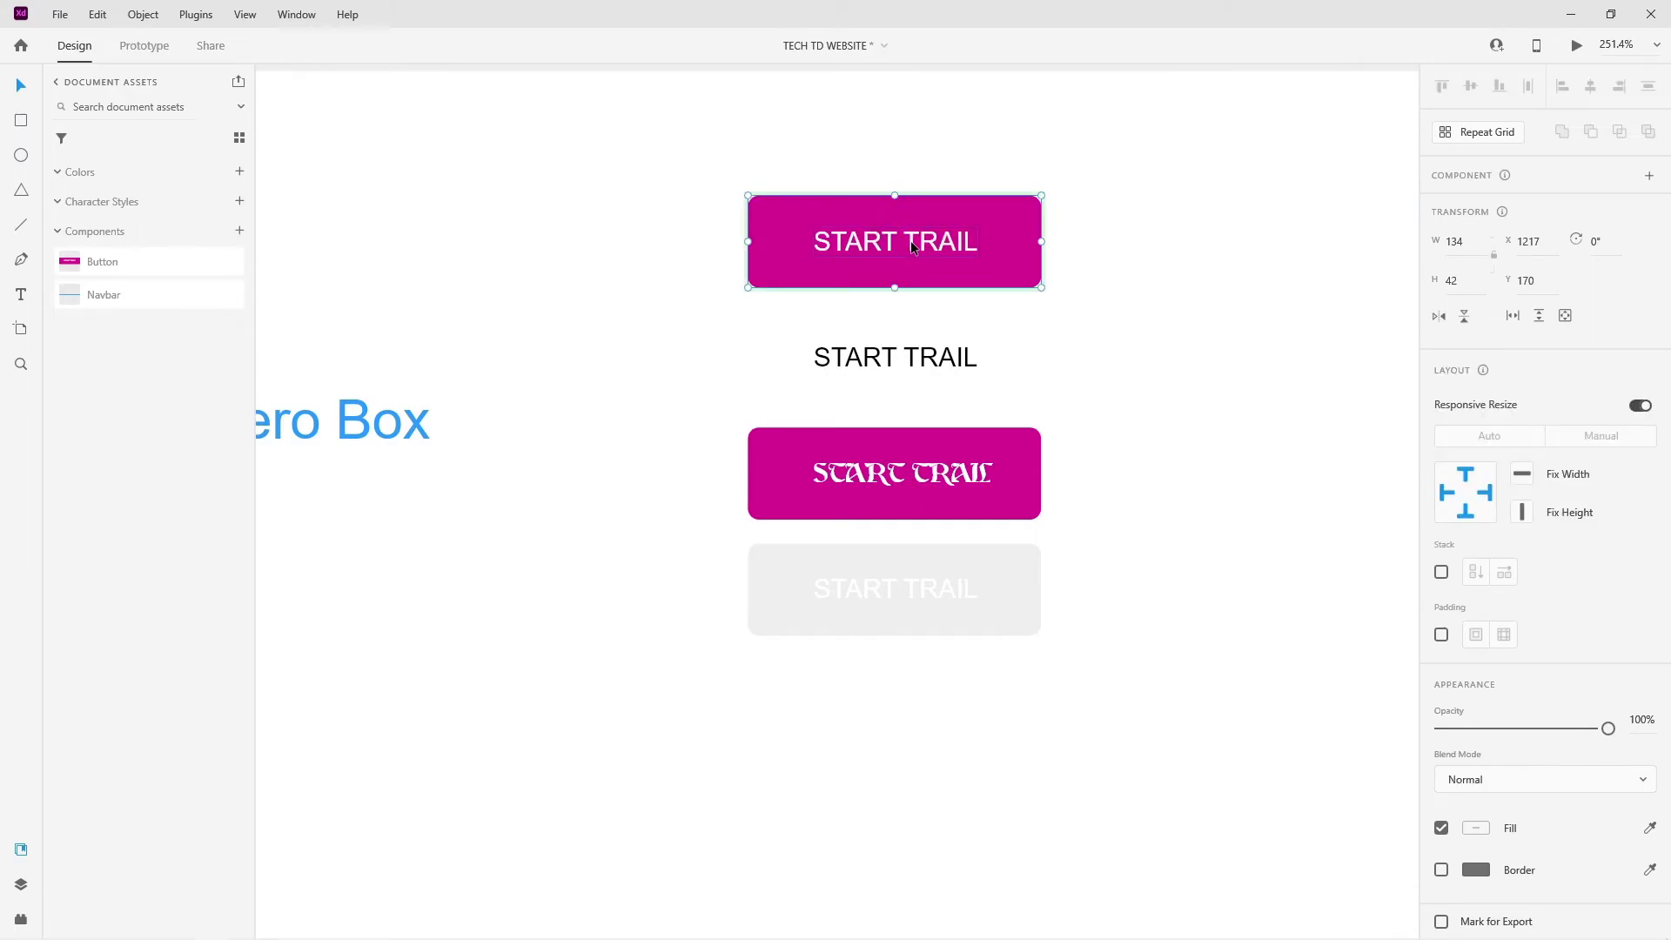
double_click(910, 240)
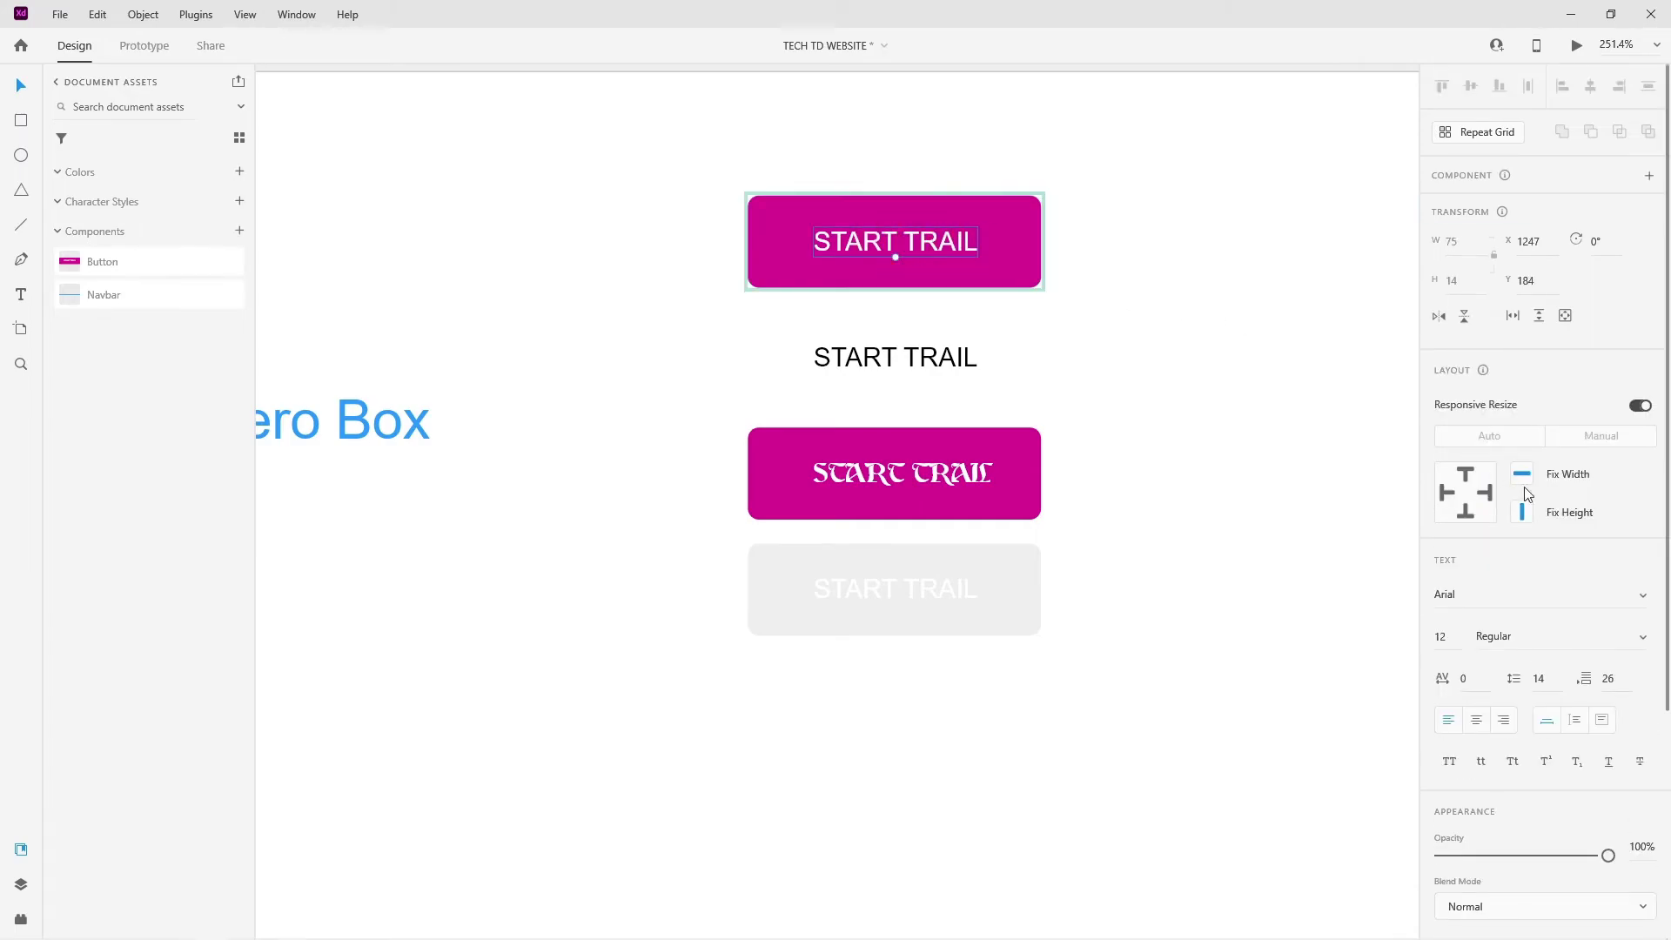
click(1537, 598)
text(Nexa)
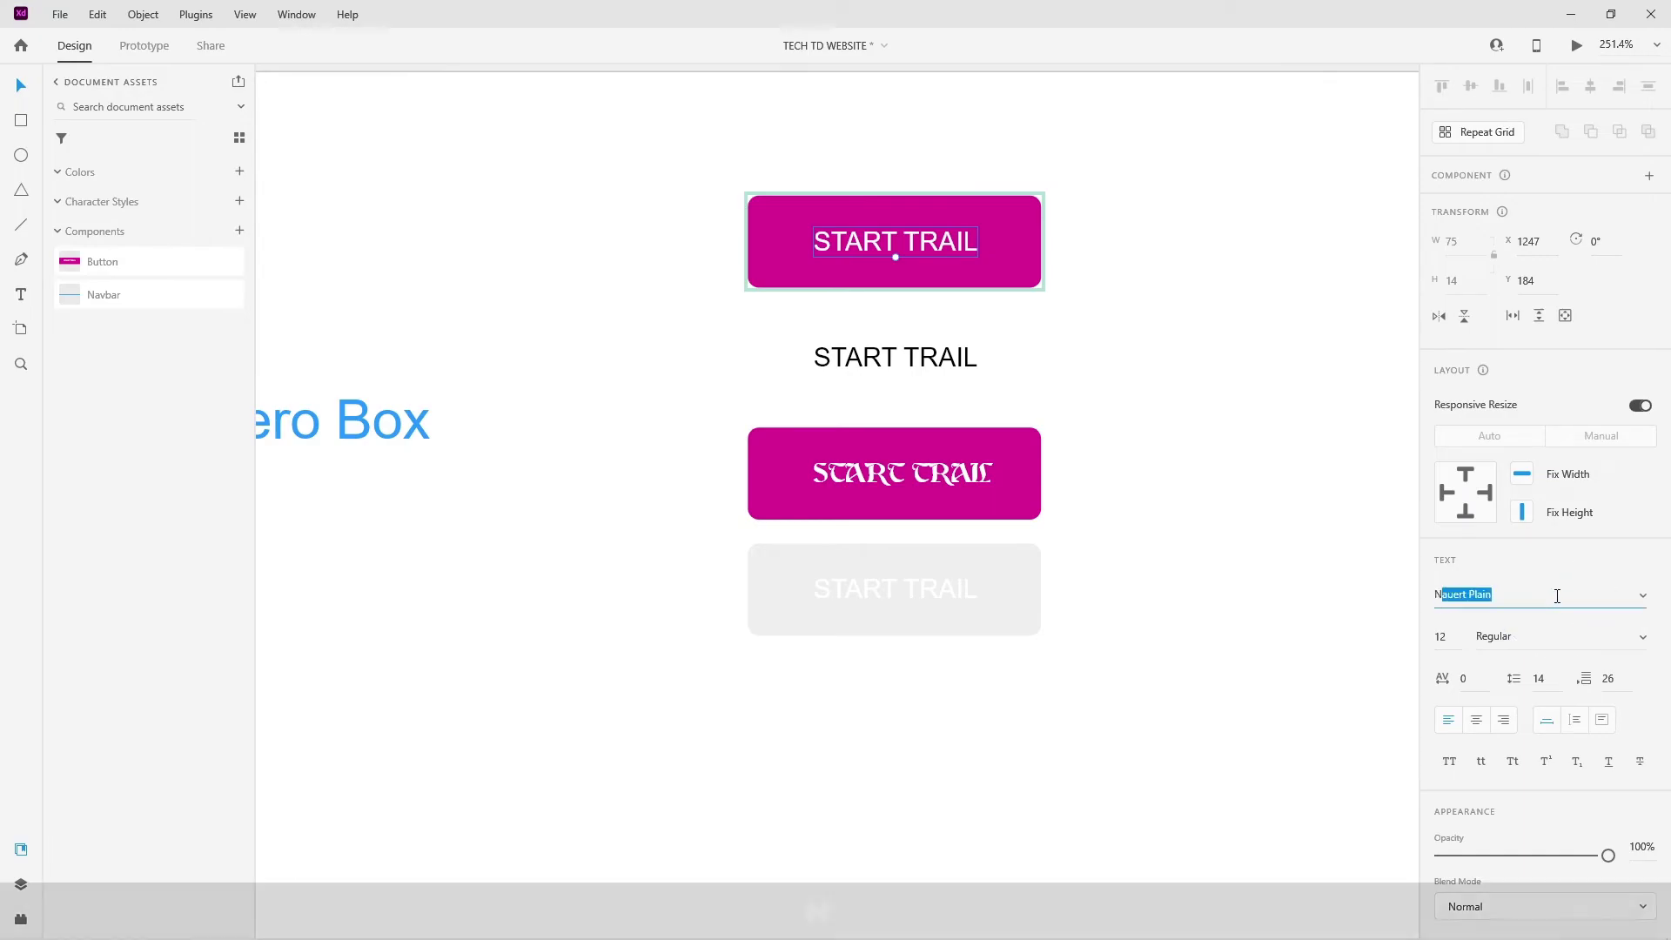
key(Return)
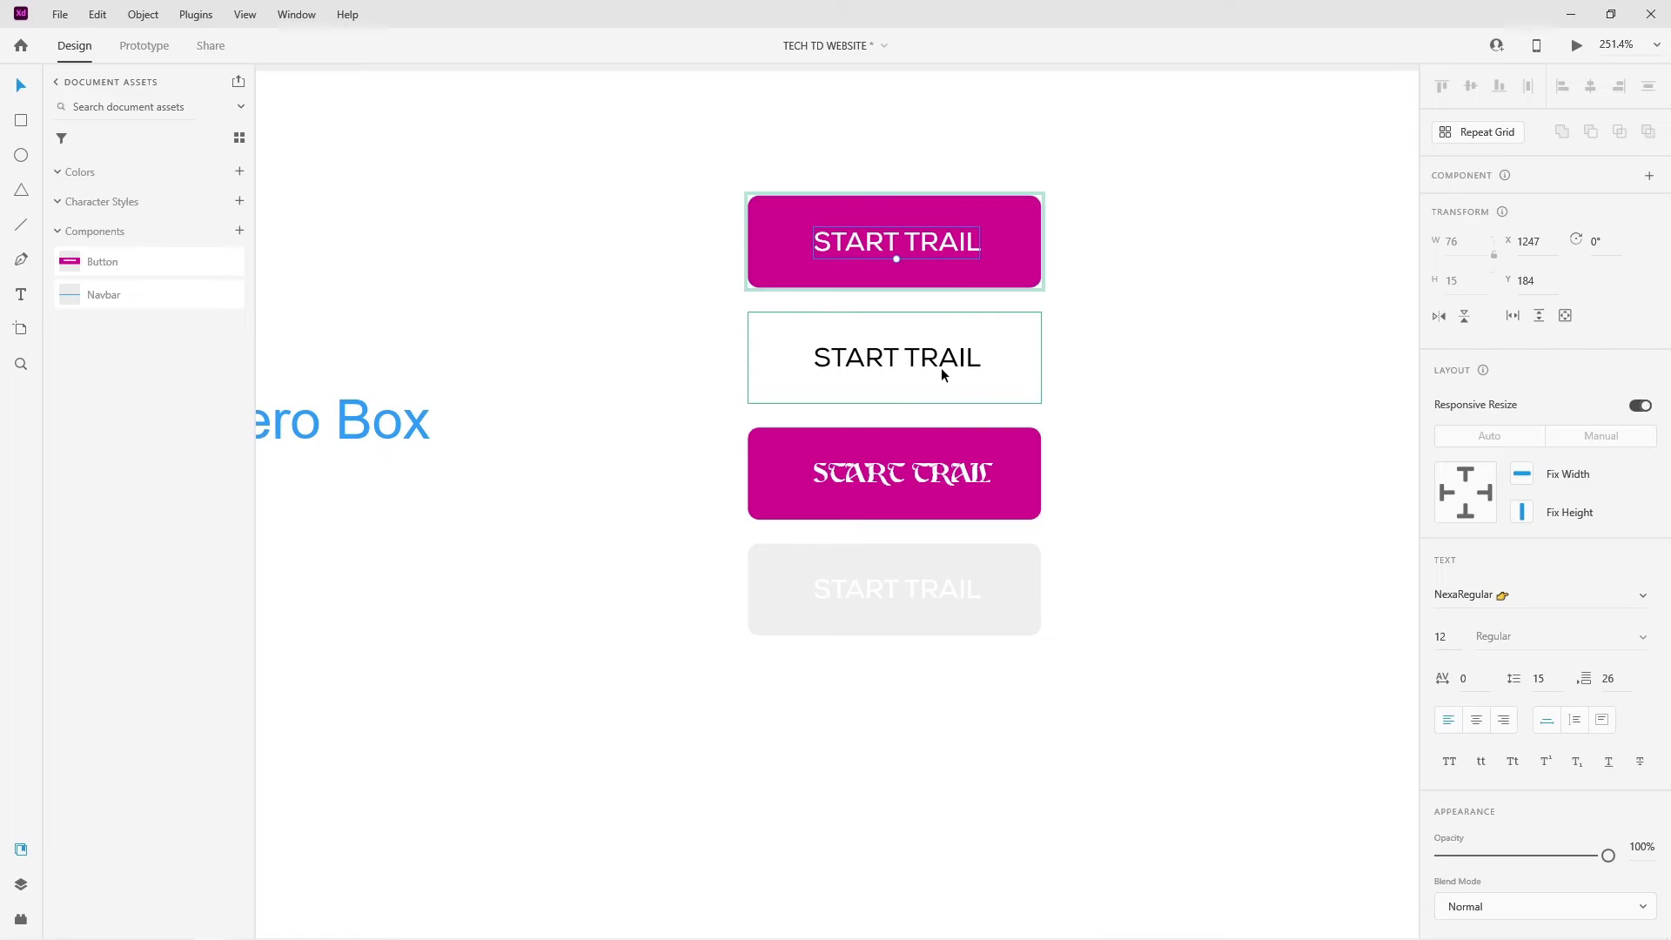
click(1263, 268)
- Set the background fill of the main Button component to blue (#2699FB)
click(1016, 215)
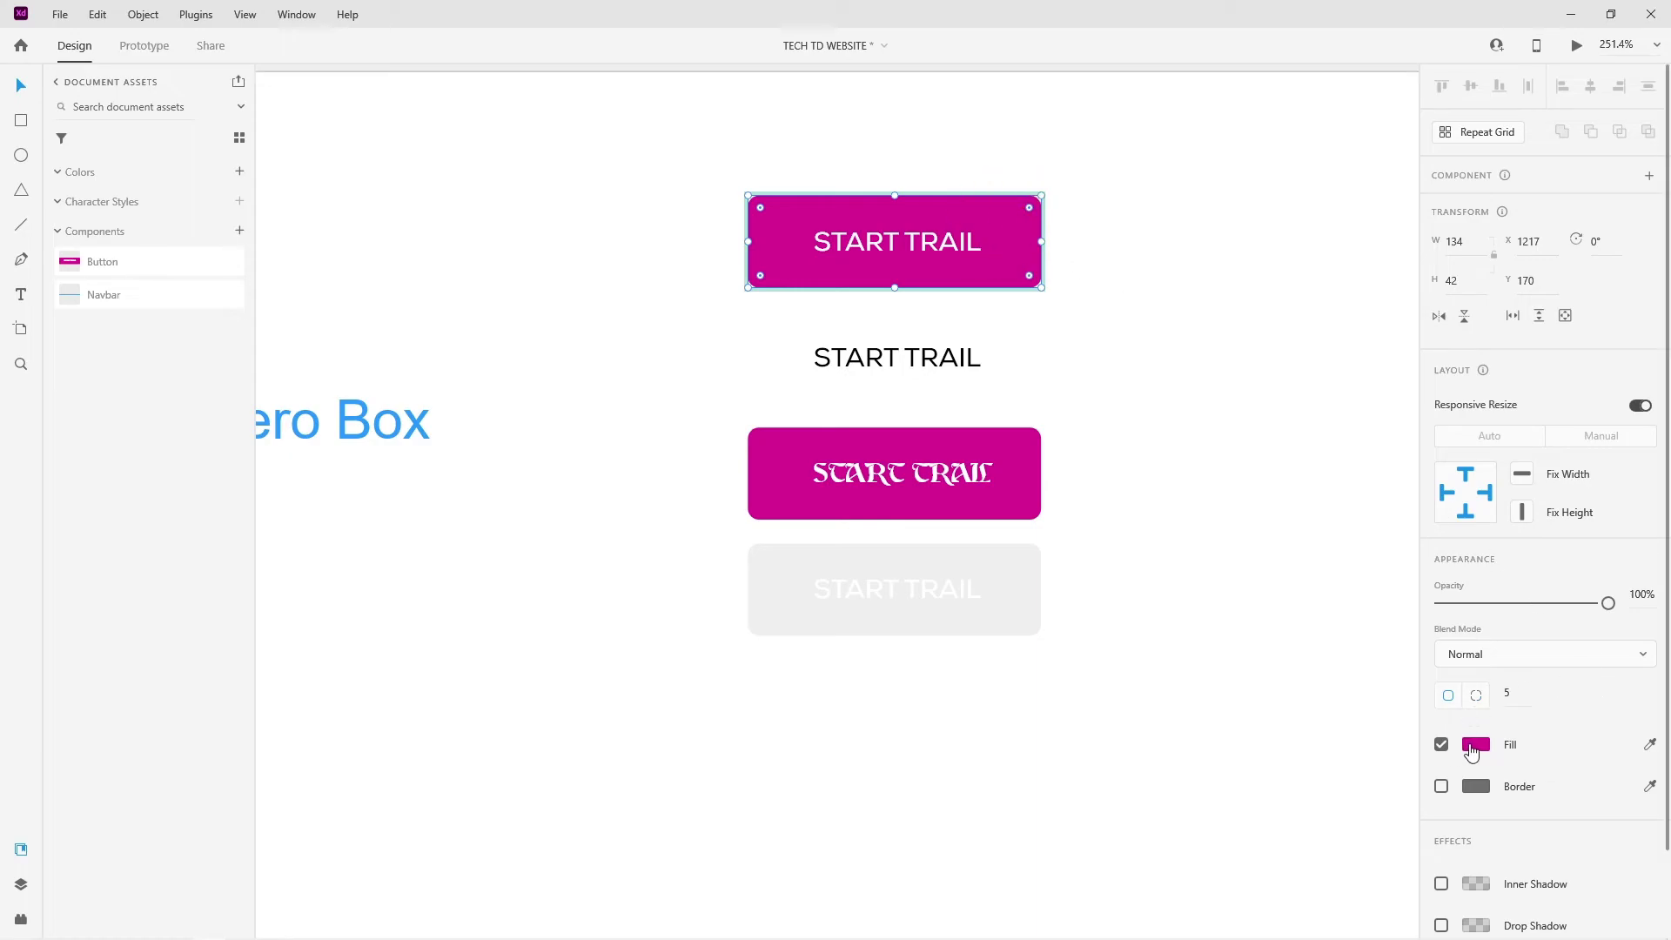
click(1475, 744)
click(1347, 862)
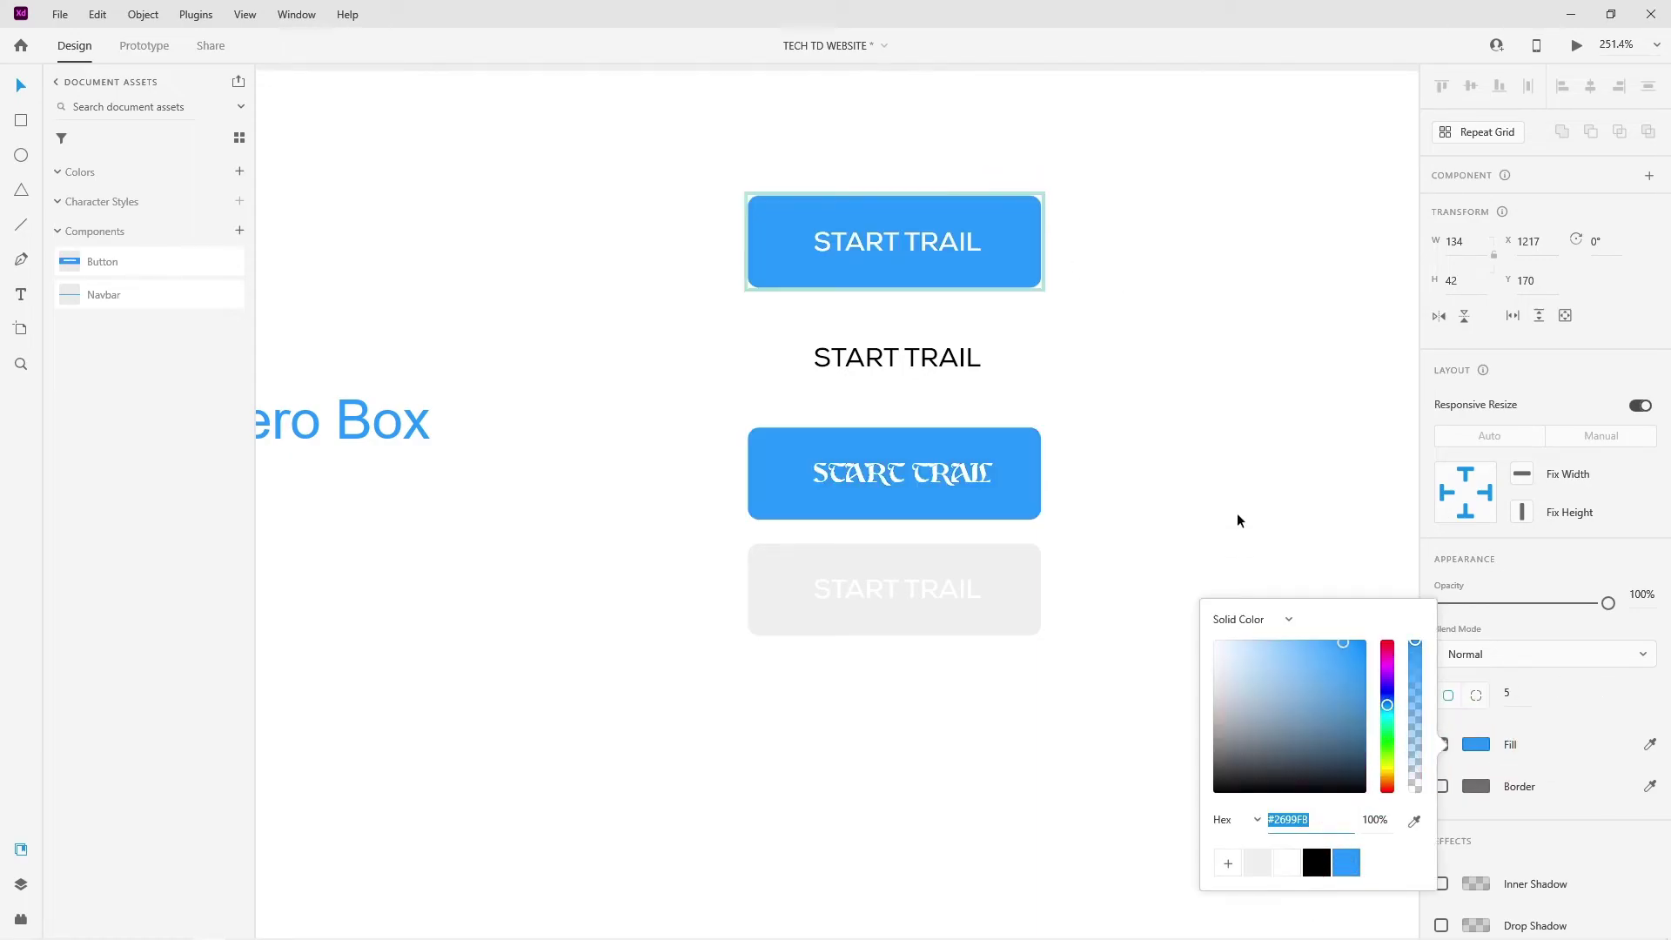
click(1246, 447)
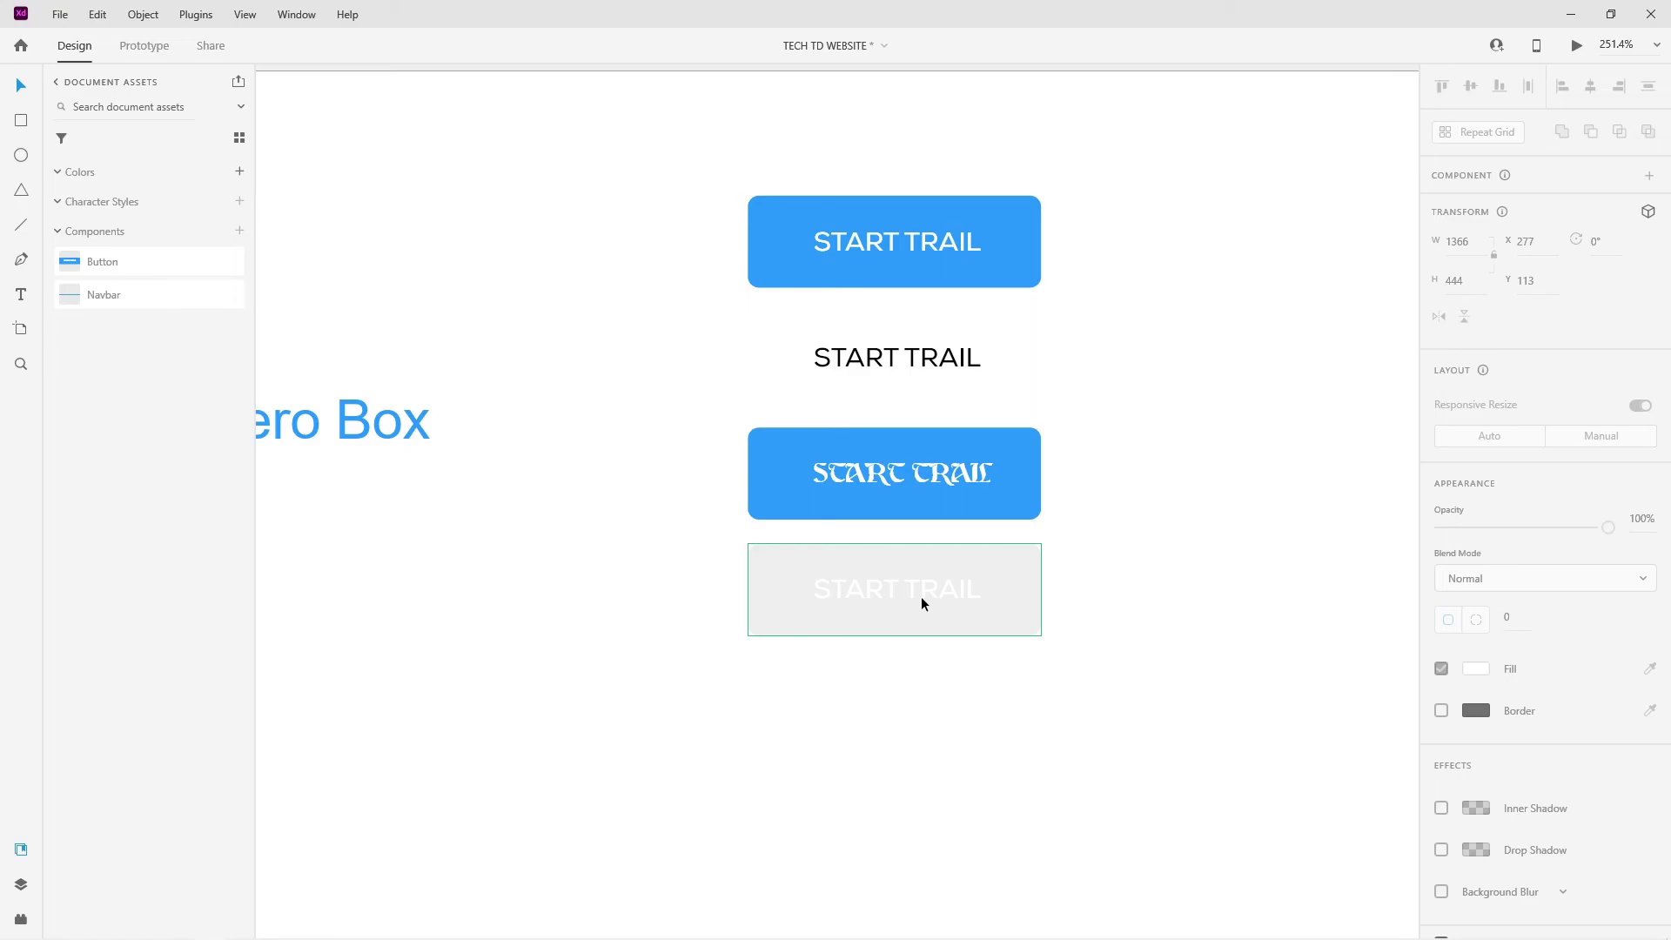
- Delete the three button instances below the main Button in the hero box
scroll(1106, 480, down, 5)
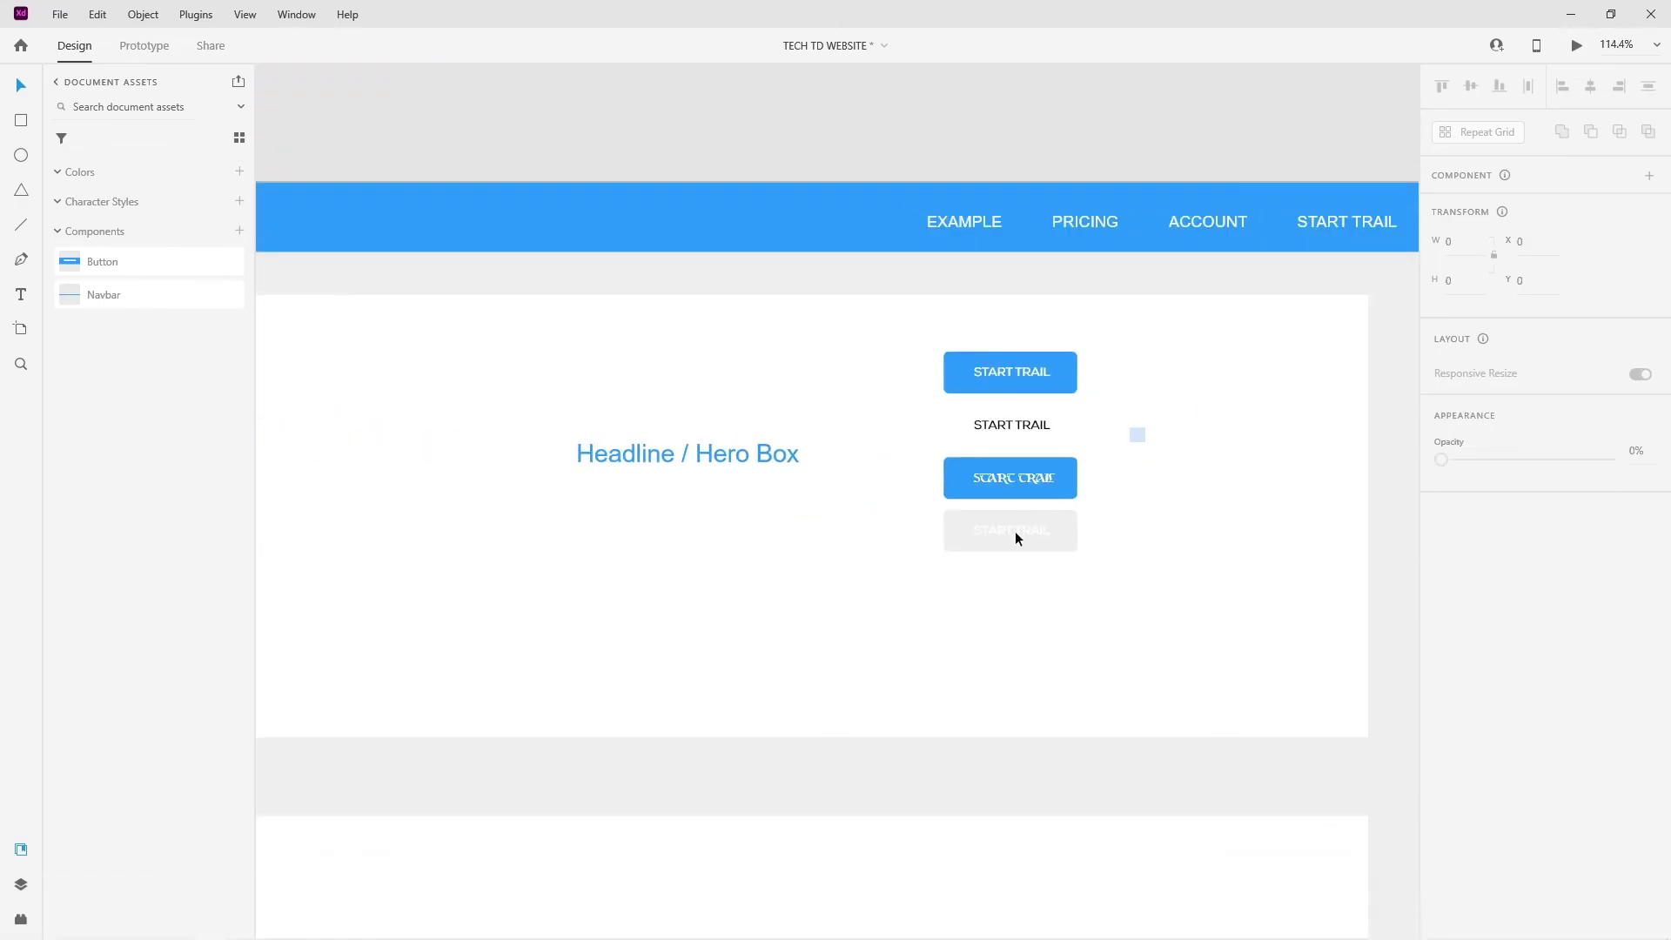
drag(1143, 402, 925, 566)
key(Delete)
- Delete the existing footer elements at the bottom of the Dashboard artboard
scroll(1030, 446, down, 2)
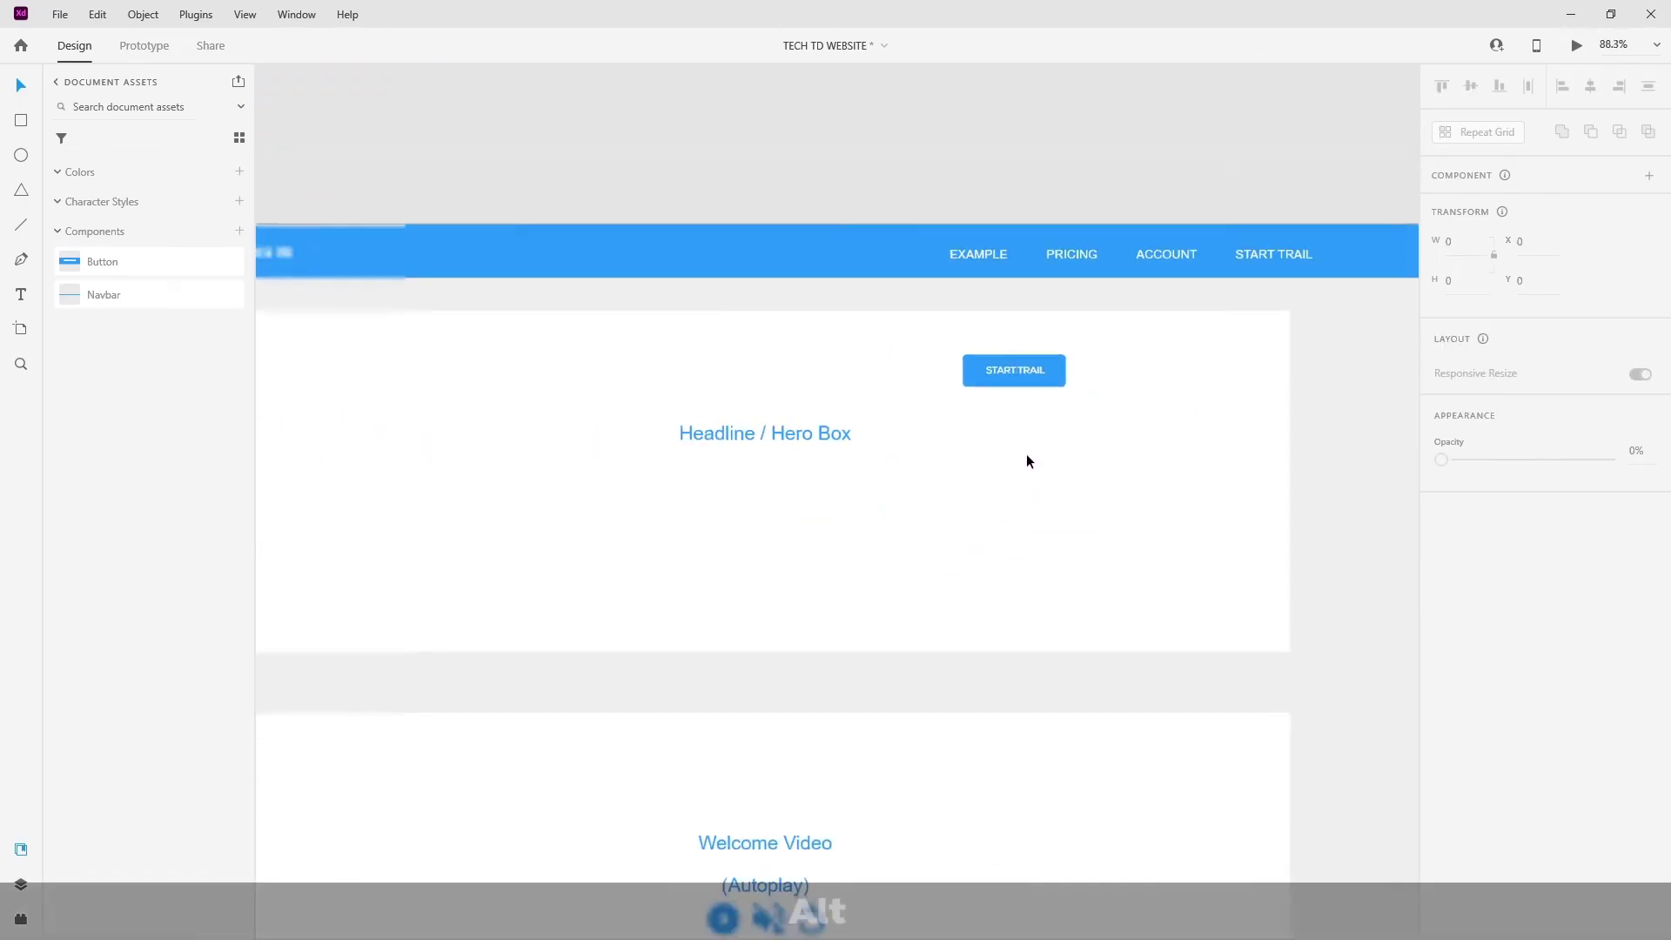
scroll(1025, 461, down, 6)
drag(904, 663, 1161, 618)
key(Delete)
- Select all footer elements on the Home Page artboard and make them a component
drag(863, 628, 1034, 544)
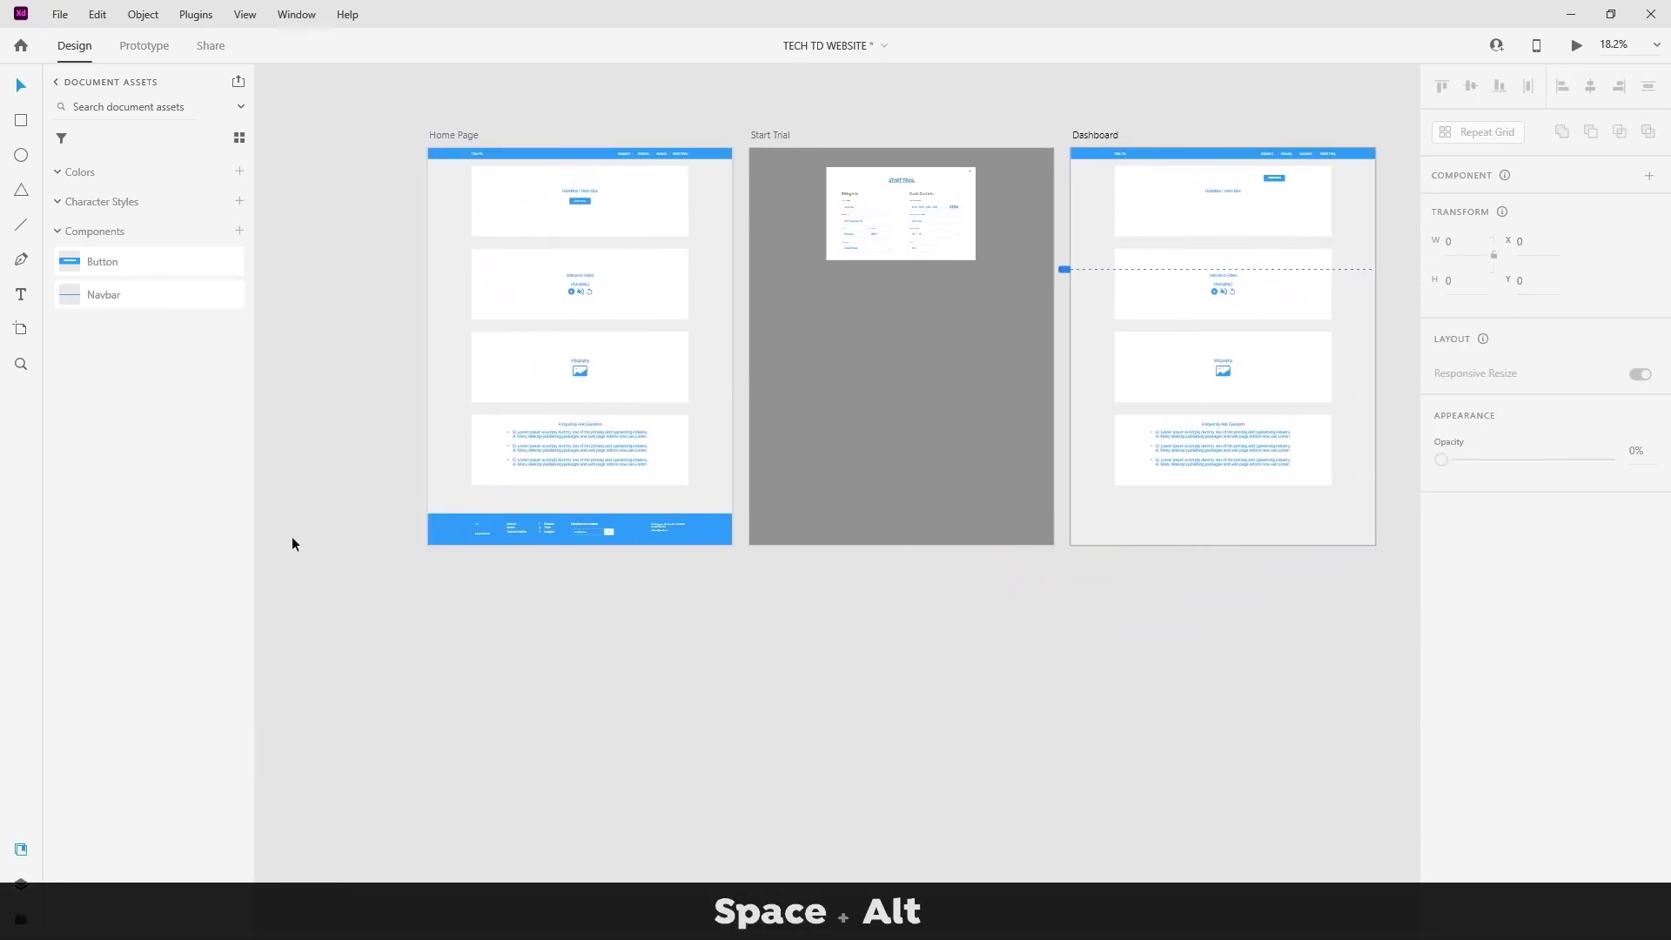
scroll(321, 545, up, 4)
scroll(681, 577, down, 5)
scroll(821, 571, up, 4)
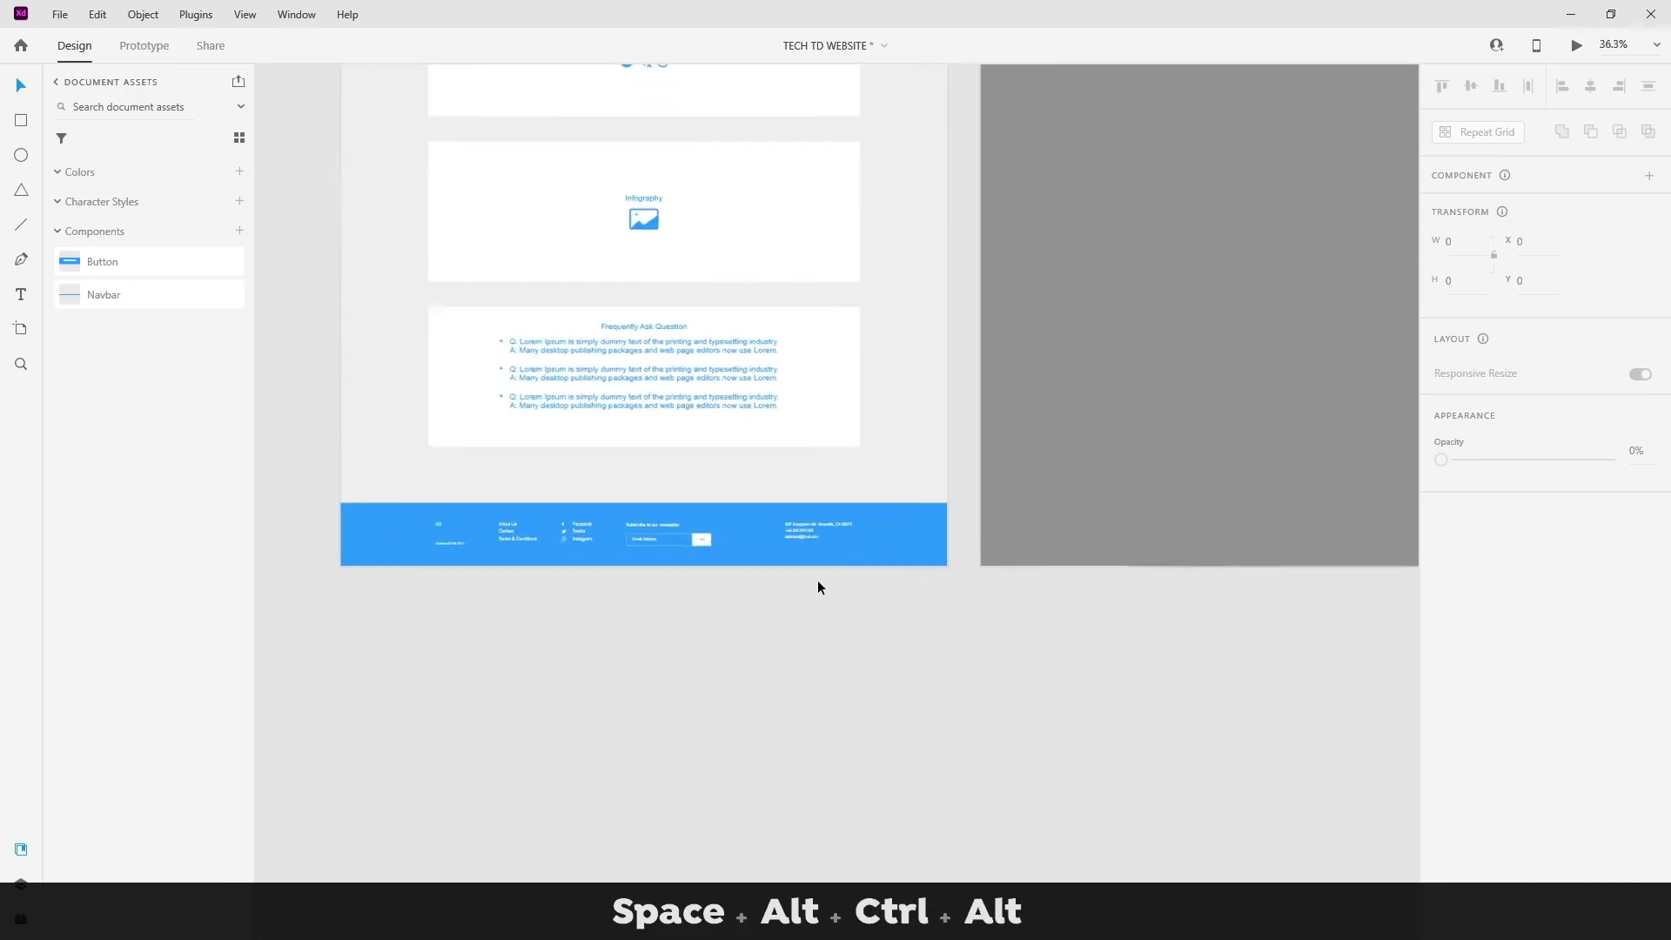
scroll(817, 589, up, 5)
drag(824, 605, 1010, 582)
scroll(609, 627, down, 2)
drag(338, 594, 1232, 446)
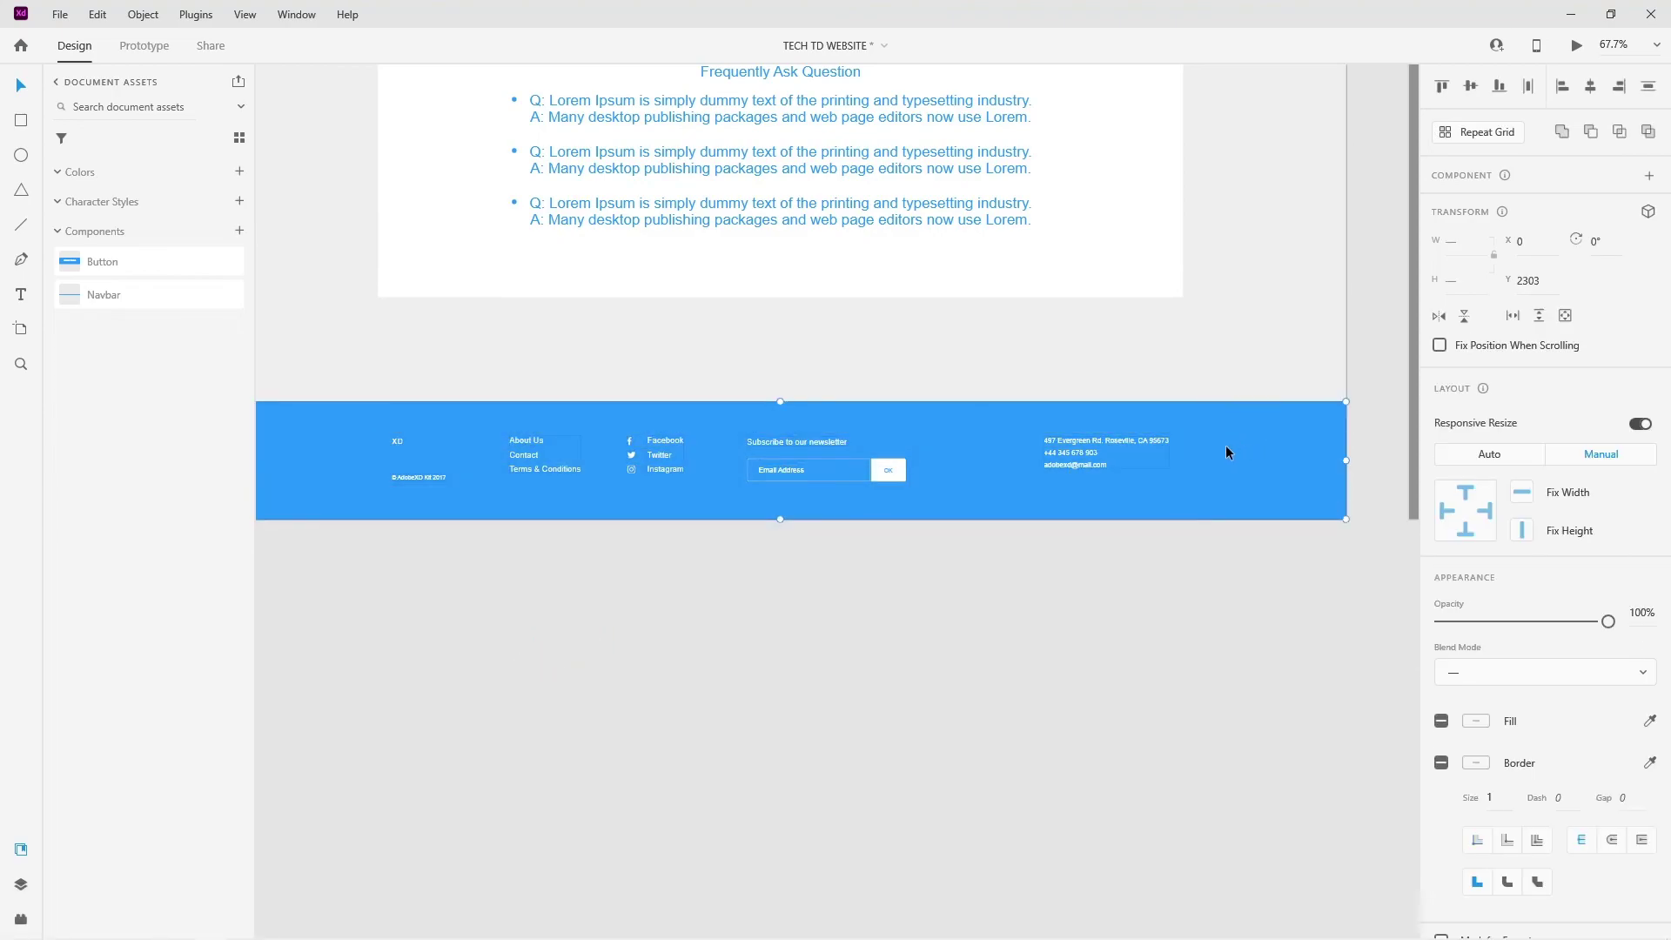
key(ctrl+k)
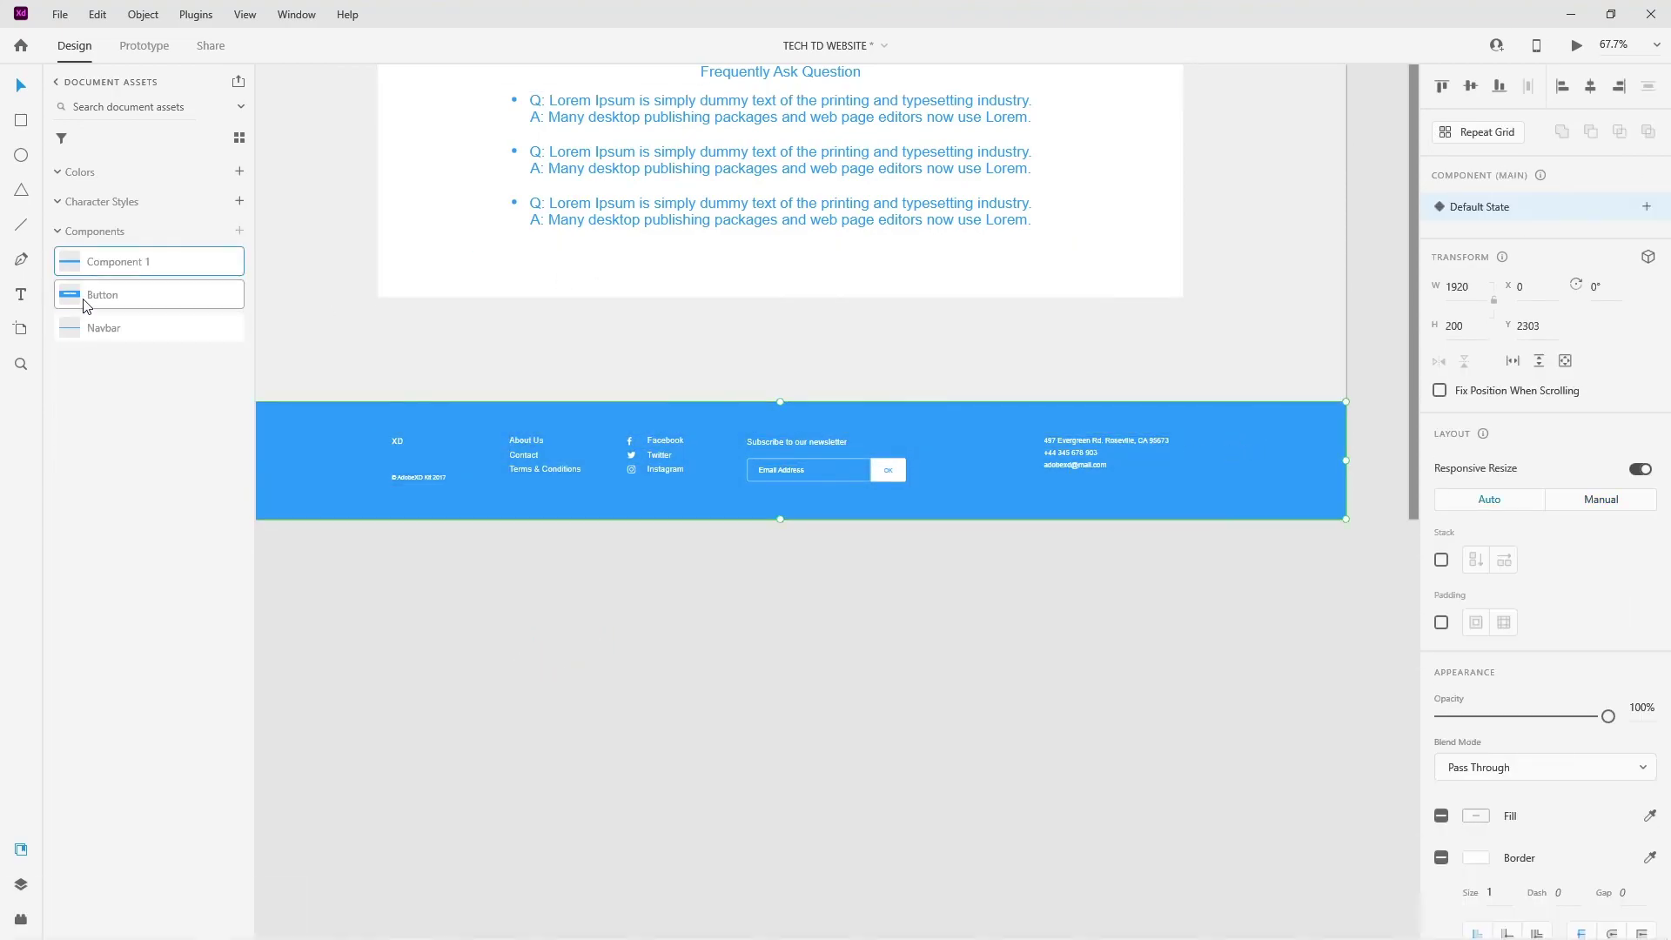
- Rename the new footer component as Footer in the document assets
double_click(135, 263)
key(ctrl+a)
text(Footer)
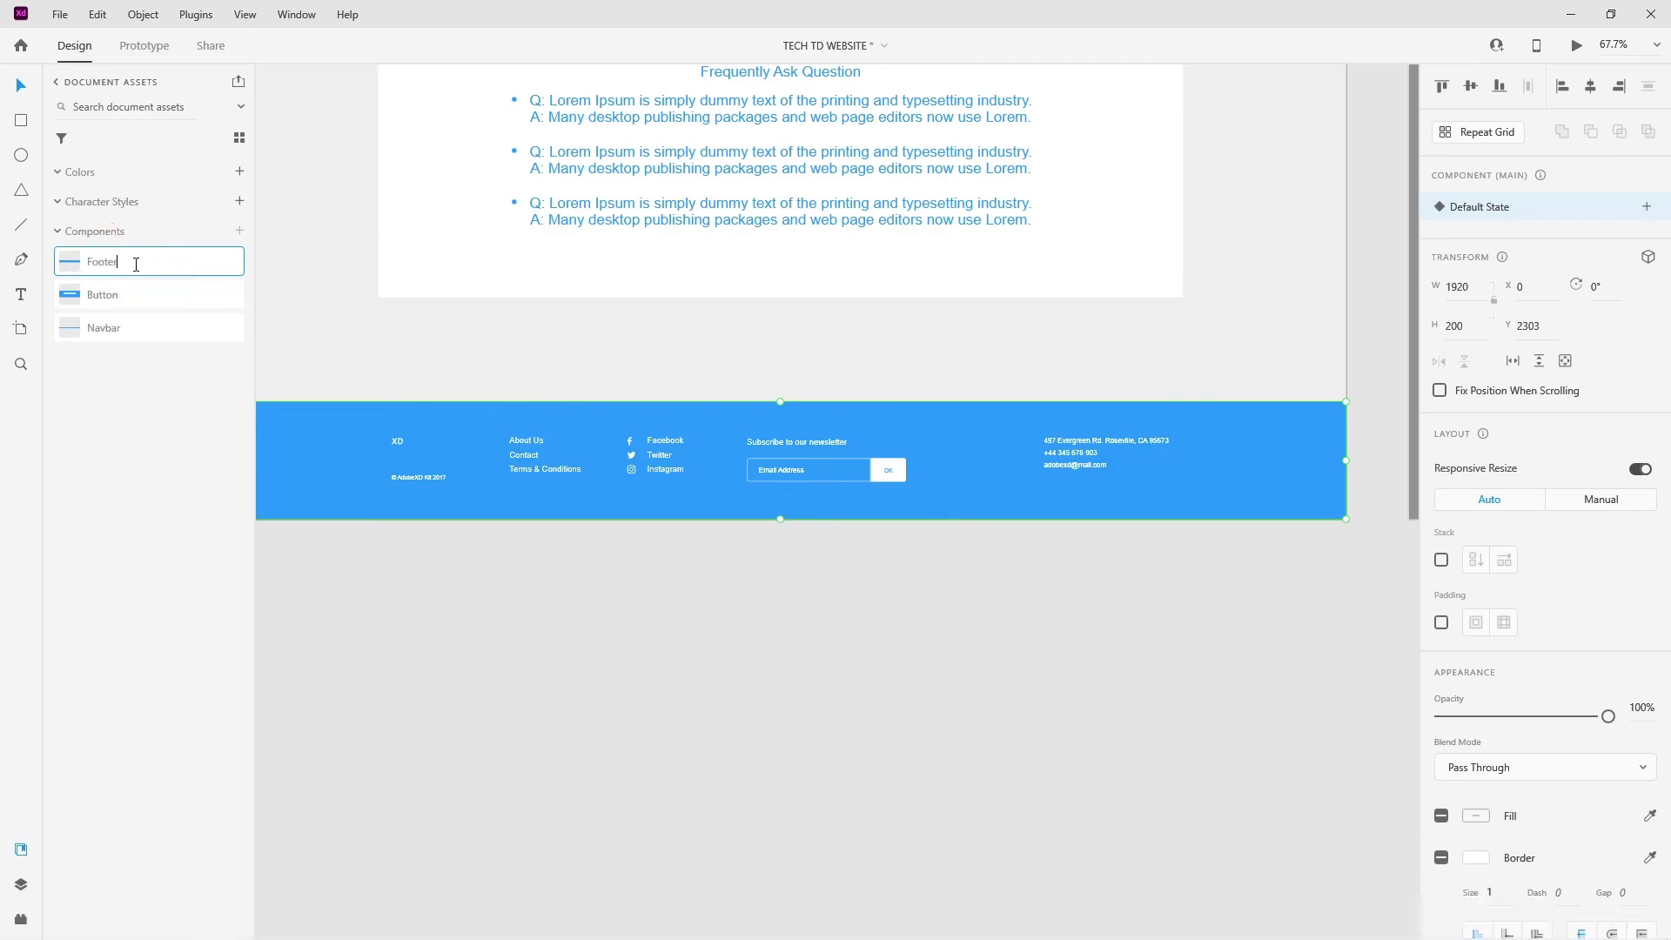
click(640, 670)
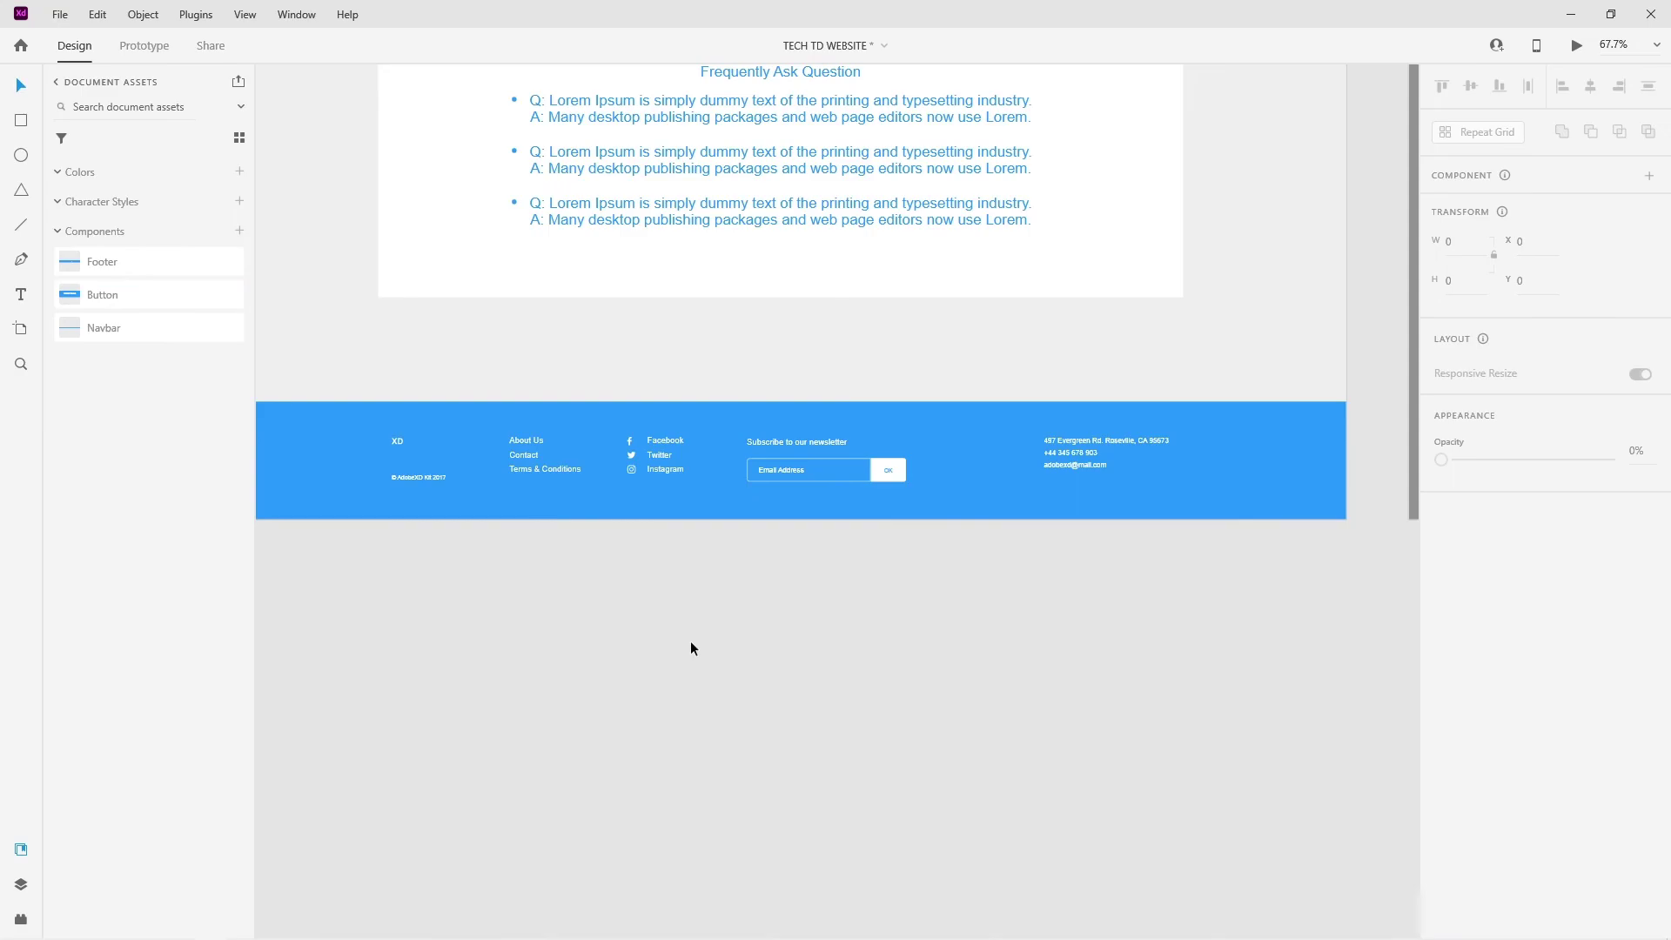
- Place an instance of the Footer component along the bottom edge of the Dashboard artboard
scroll(735, 596, down, 1)
scroll(734, 595, down, 3)
drag(940, 598, 488, 599)
drag(1154, 587, 694, 516)
drag(108, 272, 662, 467)
click(646, 618)
- Save the website document with all three artboards in view and minimize the program window
scroll(722, 565, down, 3)
drag(631, 611, 1169, 650)
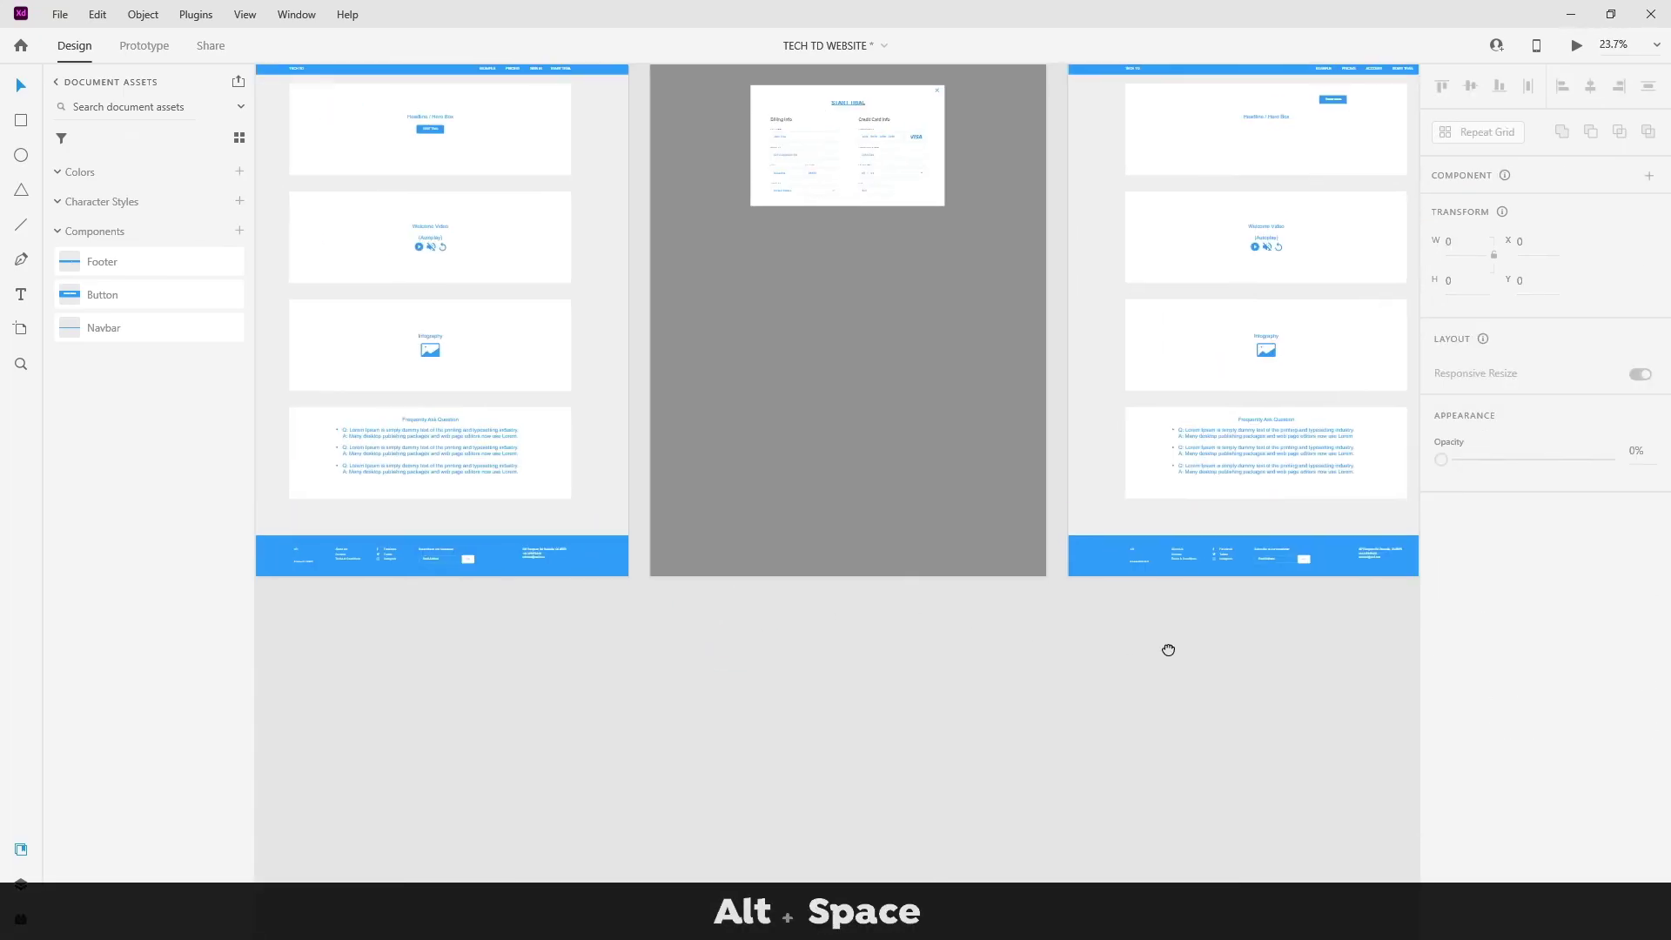
alt+click(952, 674)
alt+click(952, 674)
key(ctrl+s)
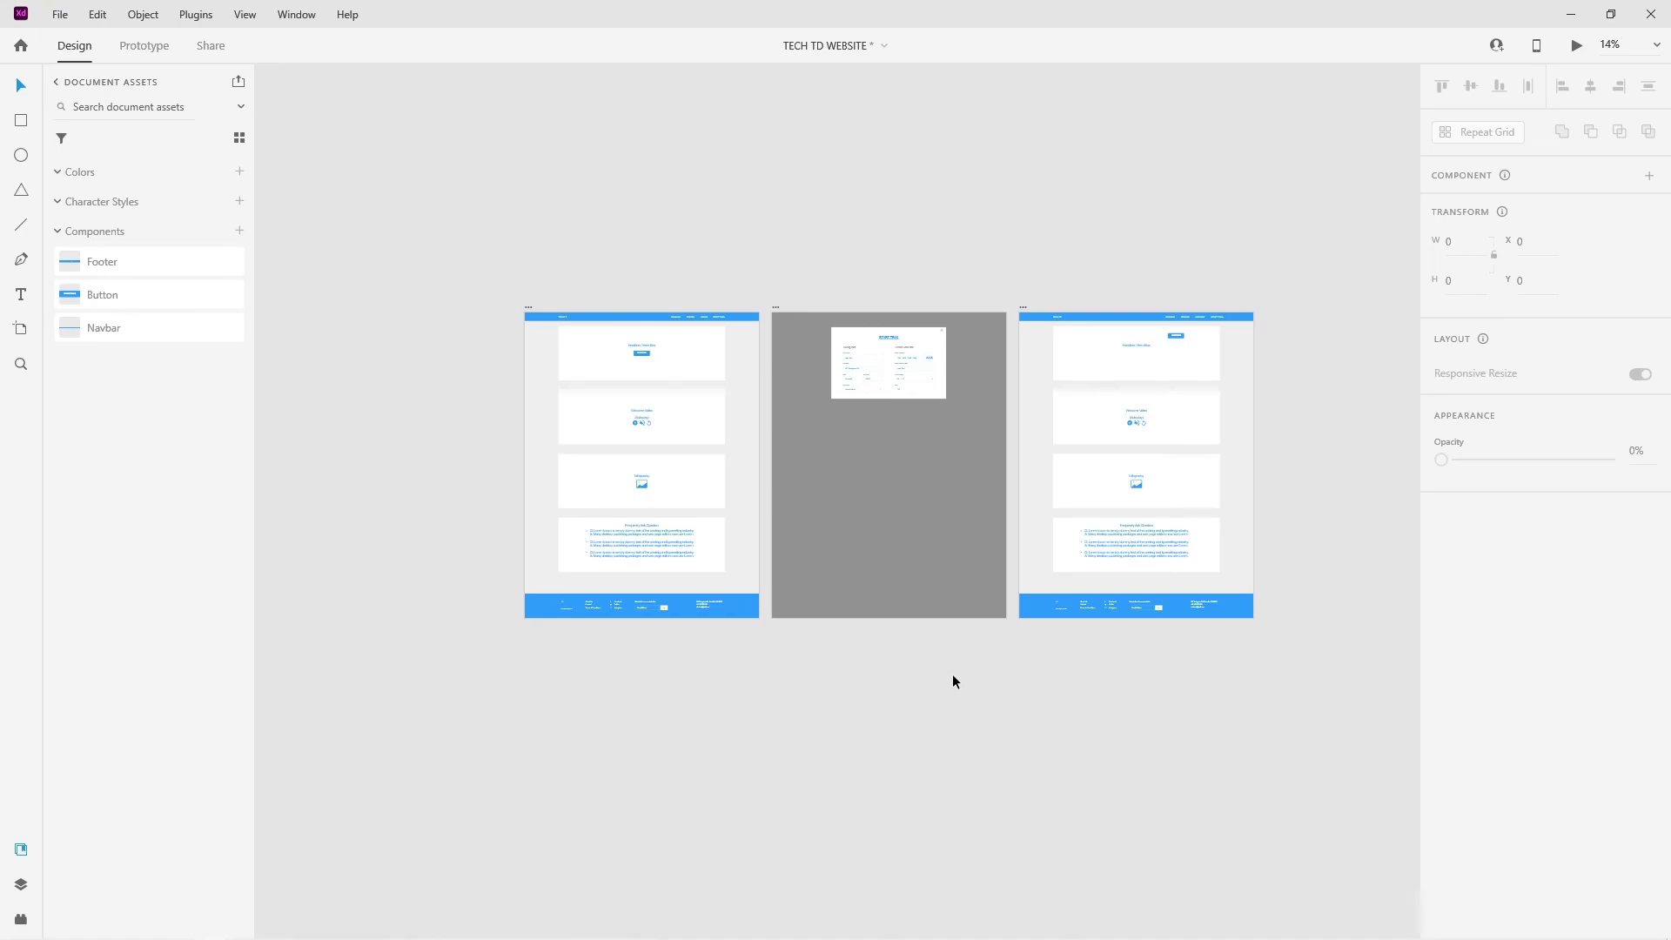
key(ctrl+s)
key(ctrl+s)
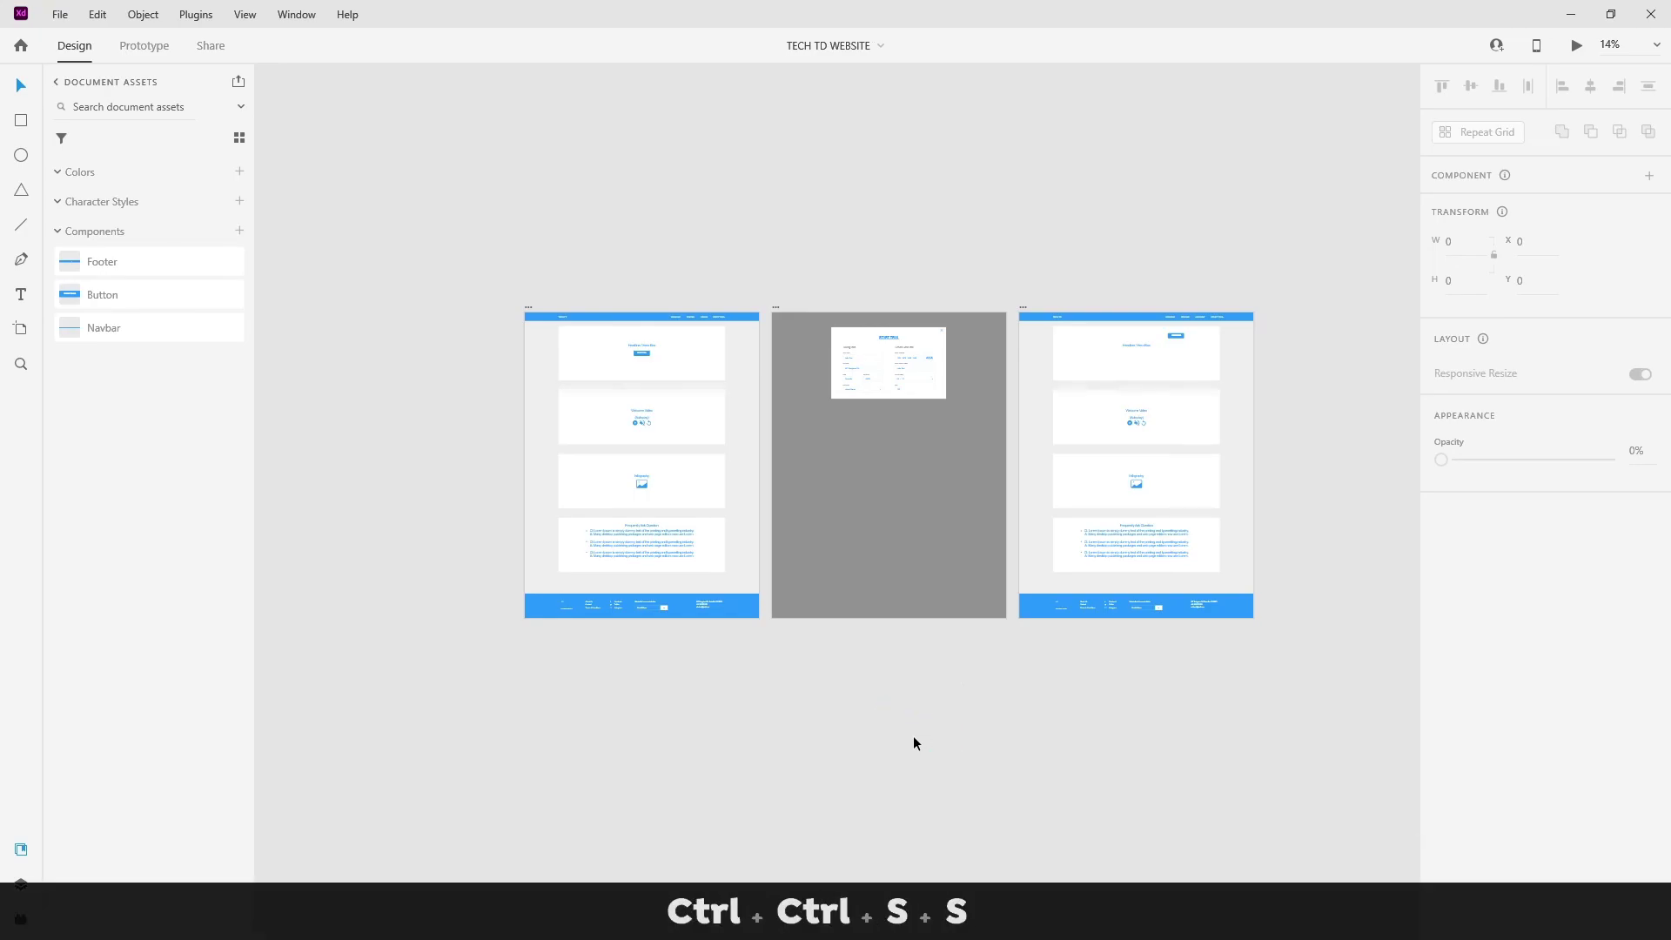
click(1570, 14)
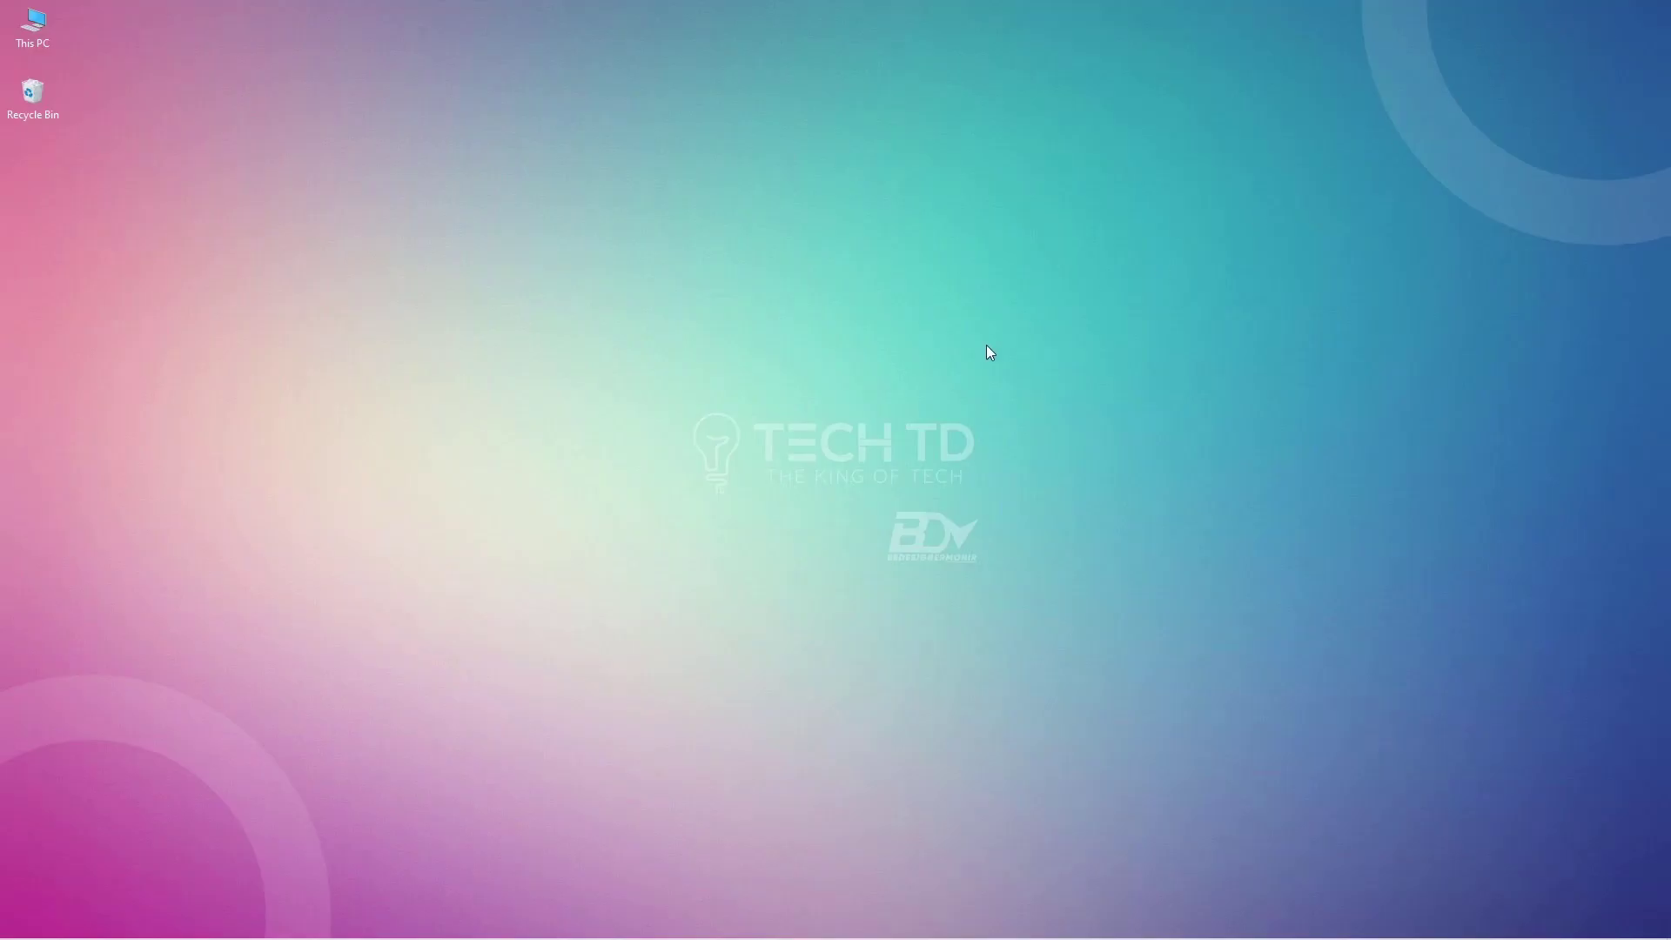